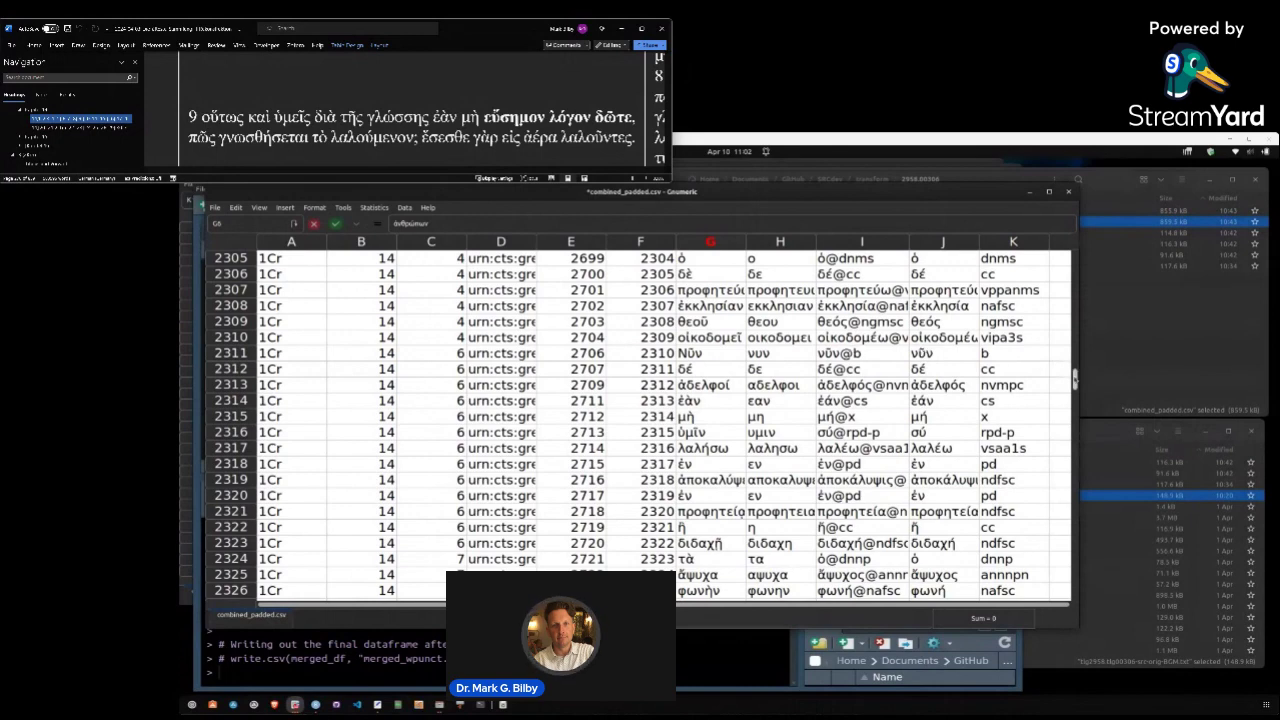
Return to the top of the sheet and select the text, nlform and bgm columns
{"action": "left_click_drag", "start_coordinate": [1074, 378], "coordinate": [1071, 258]}
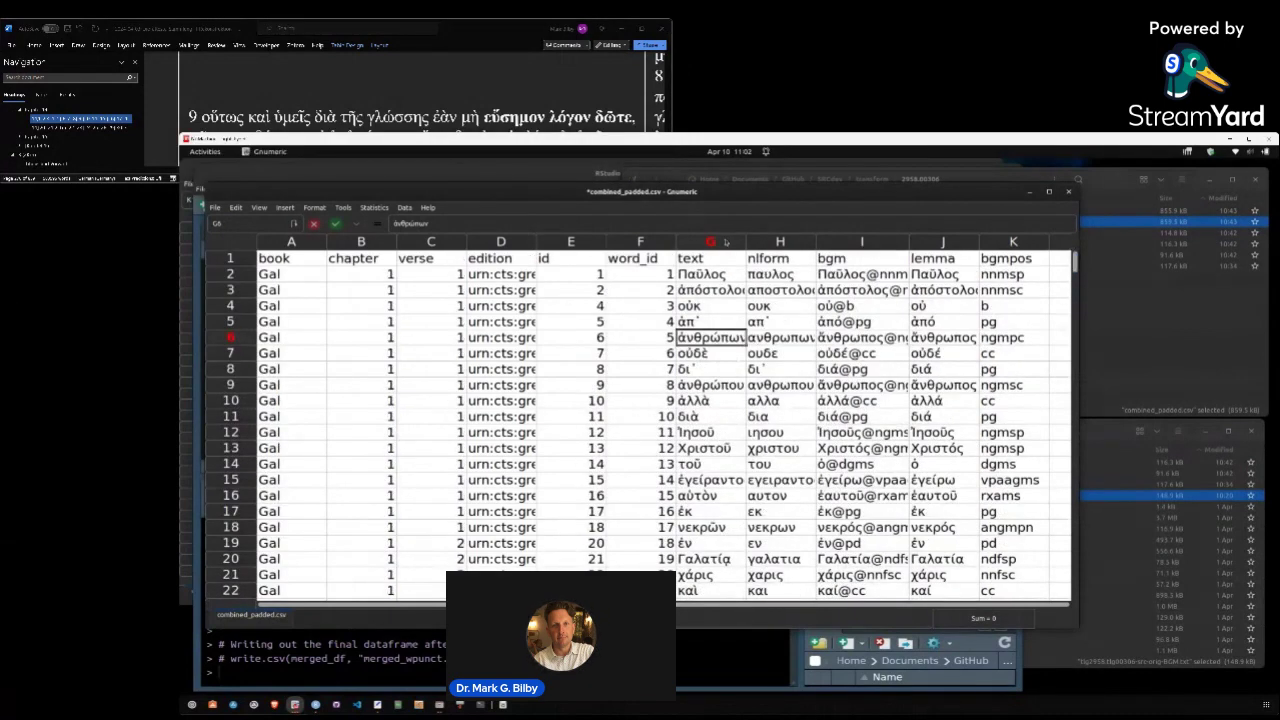
{"action": "left_click", "coordinate": [726, 242]}
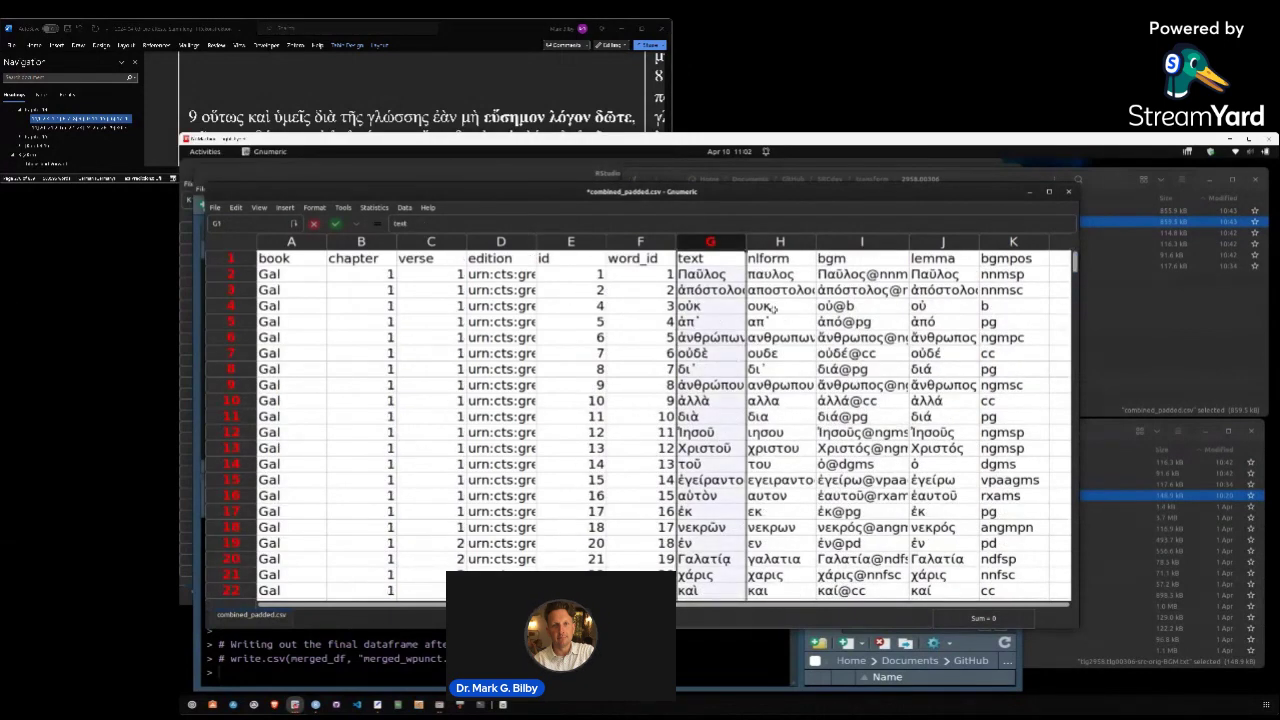
{"action": "left_click", "coordinate": [784, 243]}
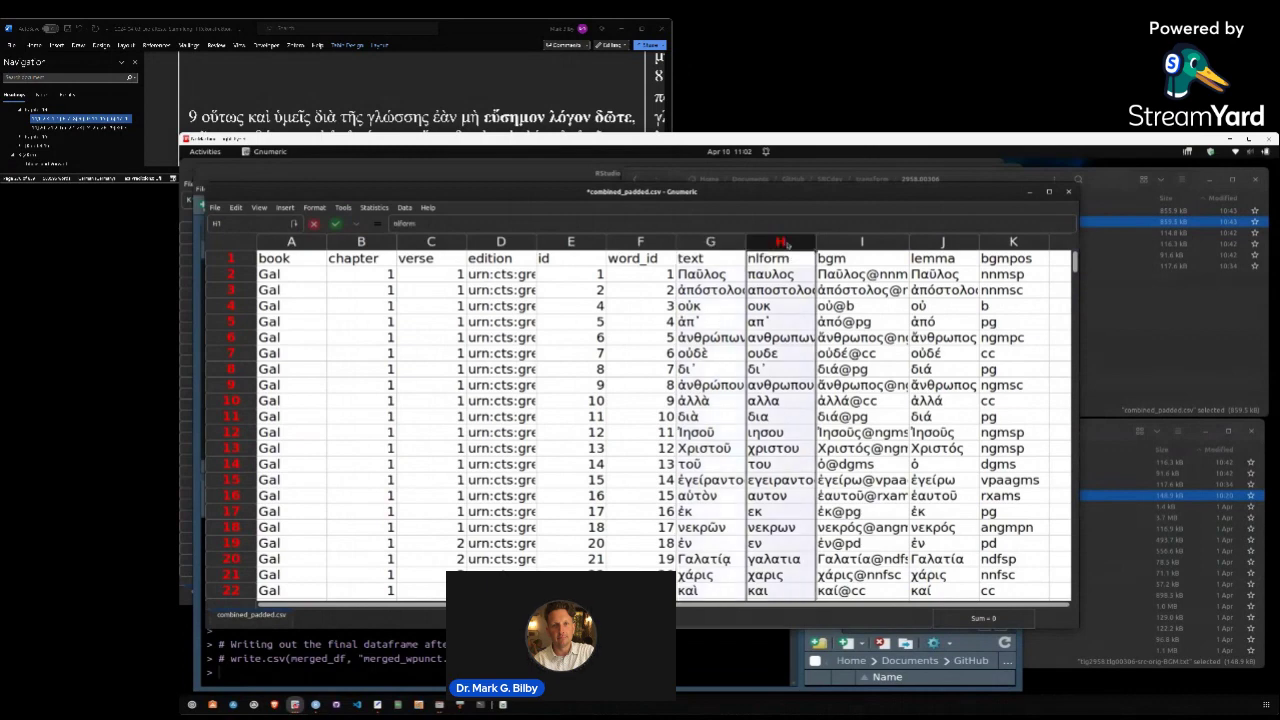
{"action": "left_click", "coordinate": [862, 242]}
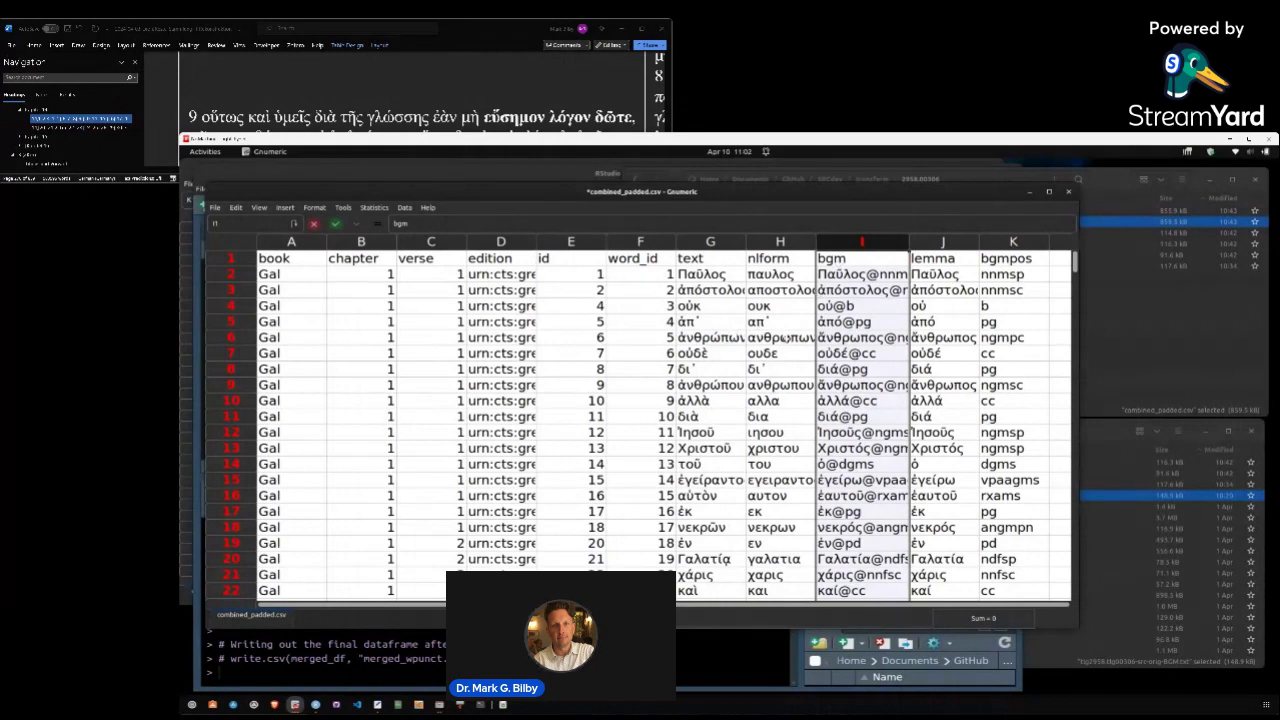
Check Galatians 1 values: από@pg, από, απ᾽ in row 5, παυλος in H2, Ἰησοῦ in G12
{"action": "left_click", "coordinate": [856, 320]}
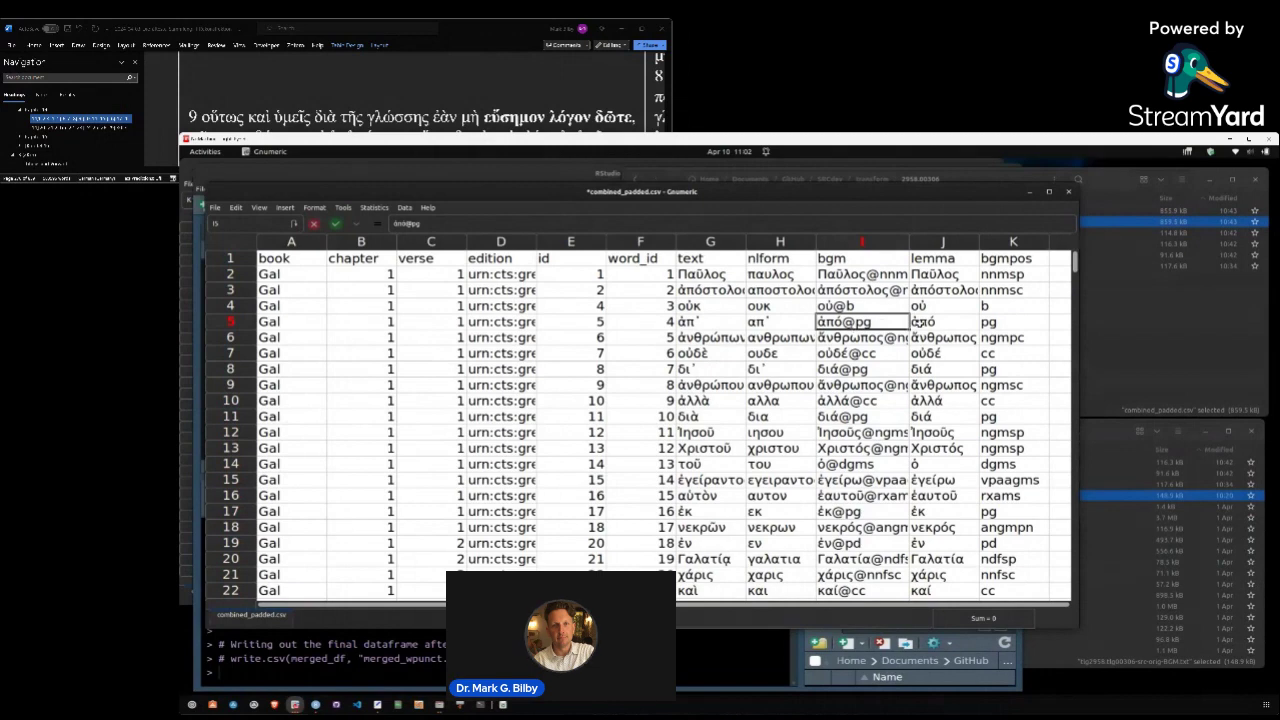
{"action": "left_click", "coordinate": [920, 322]}
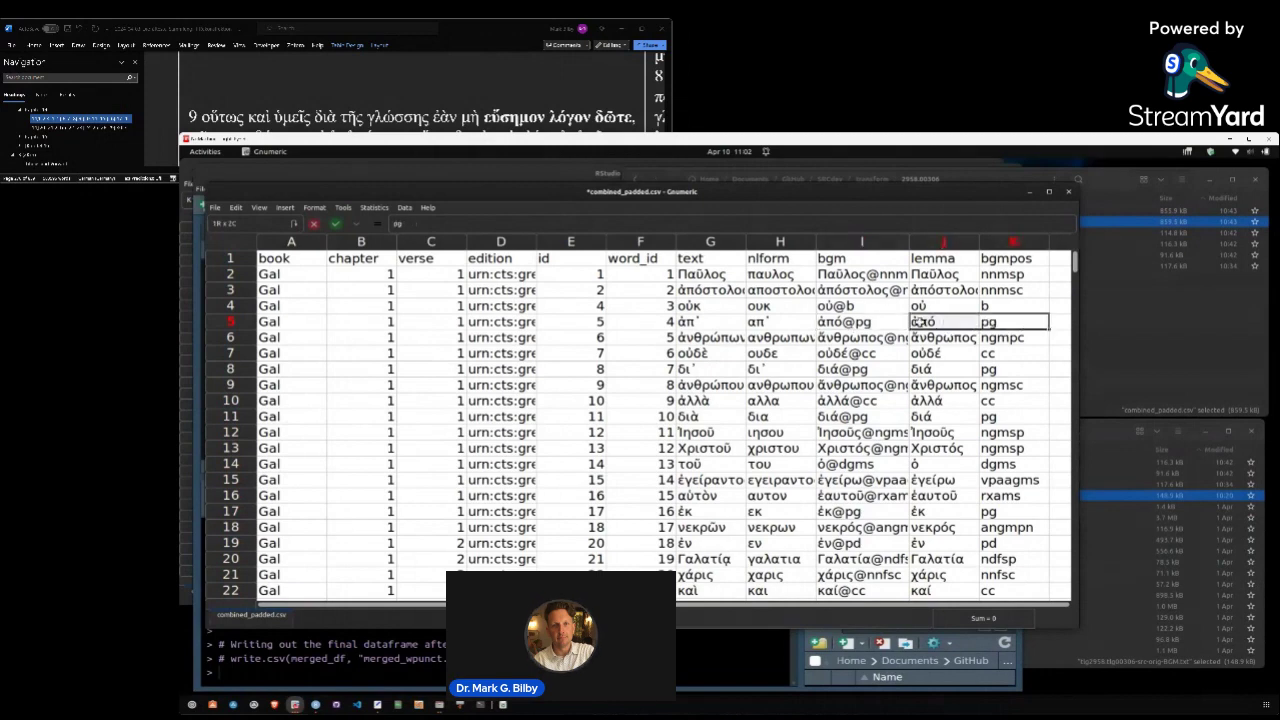
{"action": "left_click", "coordinate": [716, 322]}
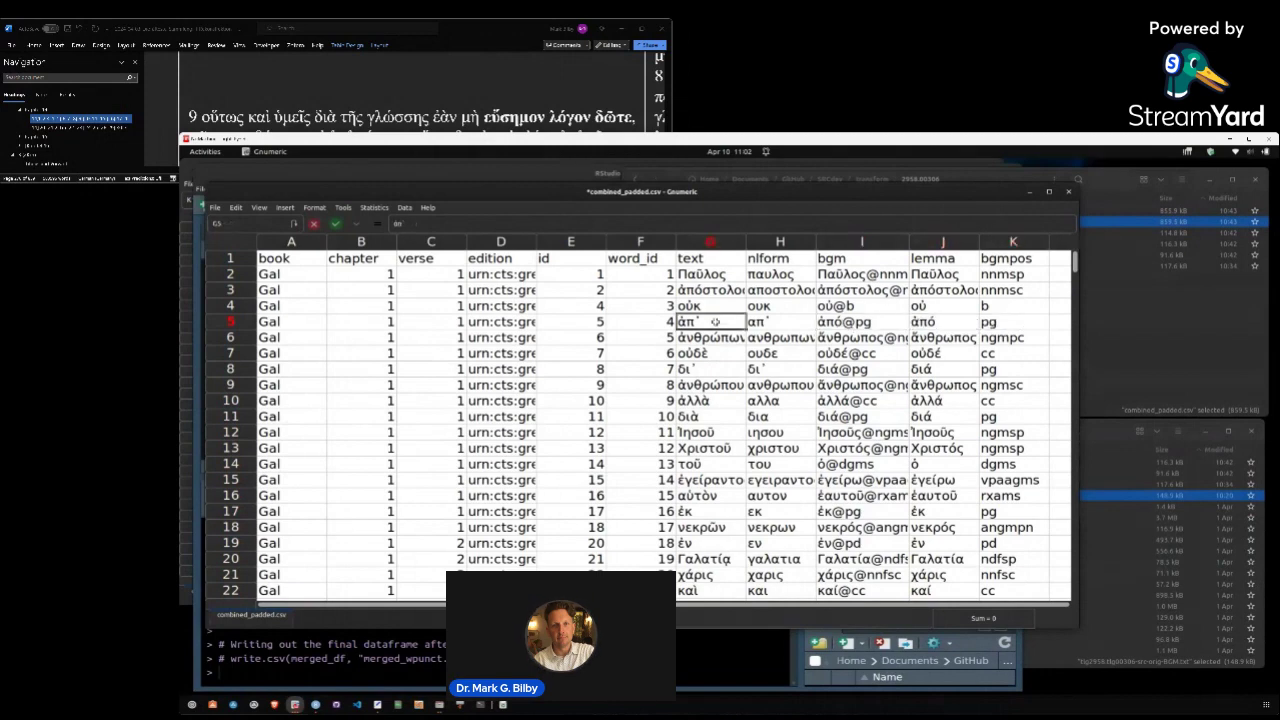
{"action": "left_click", "coordinate": [710, 262]}
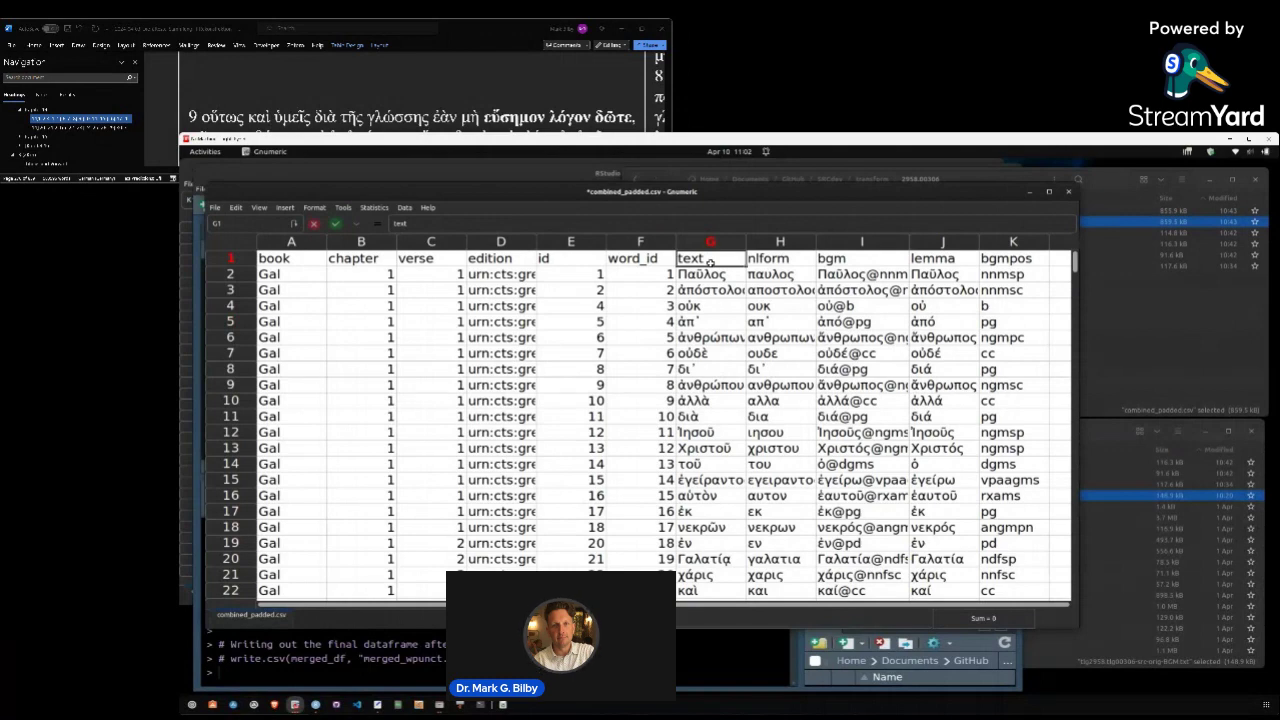
{"action": "left_click", "coordinate": [779, 274]}
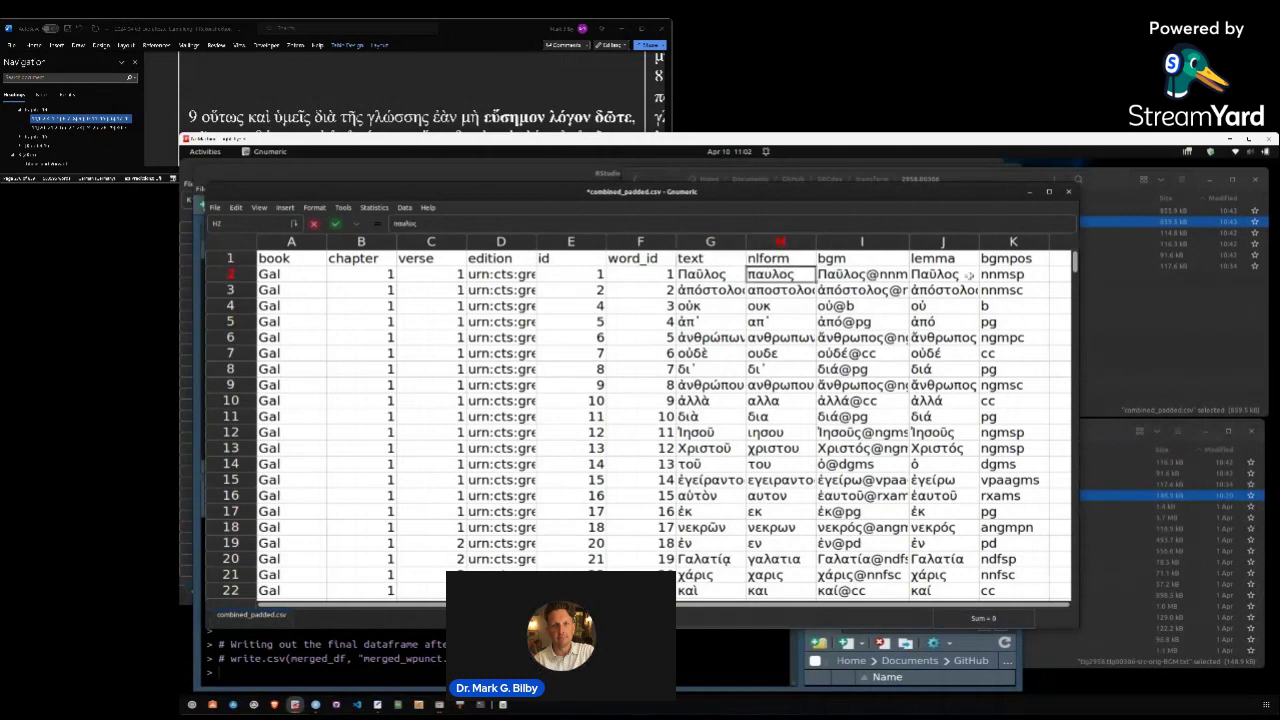
{"action": "left_click", "coordinate": [705, 276]}
{"action": "left_click", "coordinate": [701, 243]}
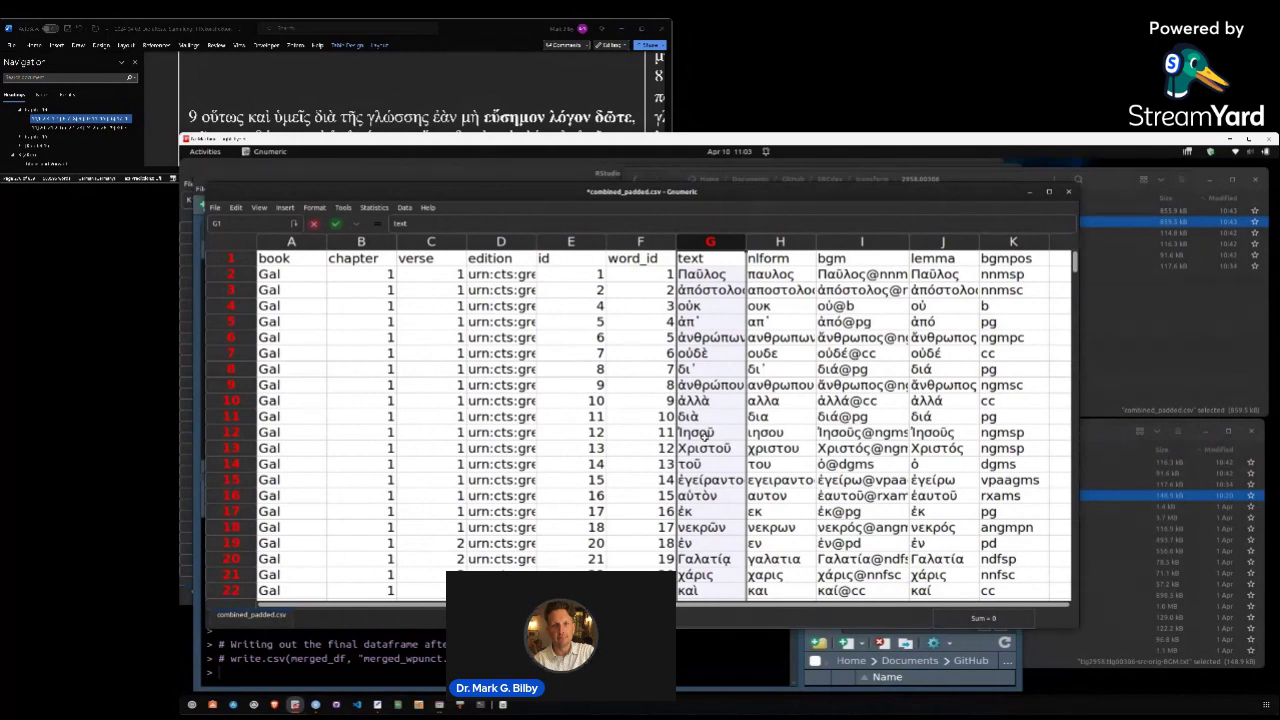
{"action": "left_click", "coordinate": [706, 436]}
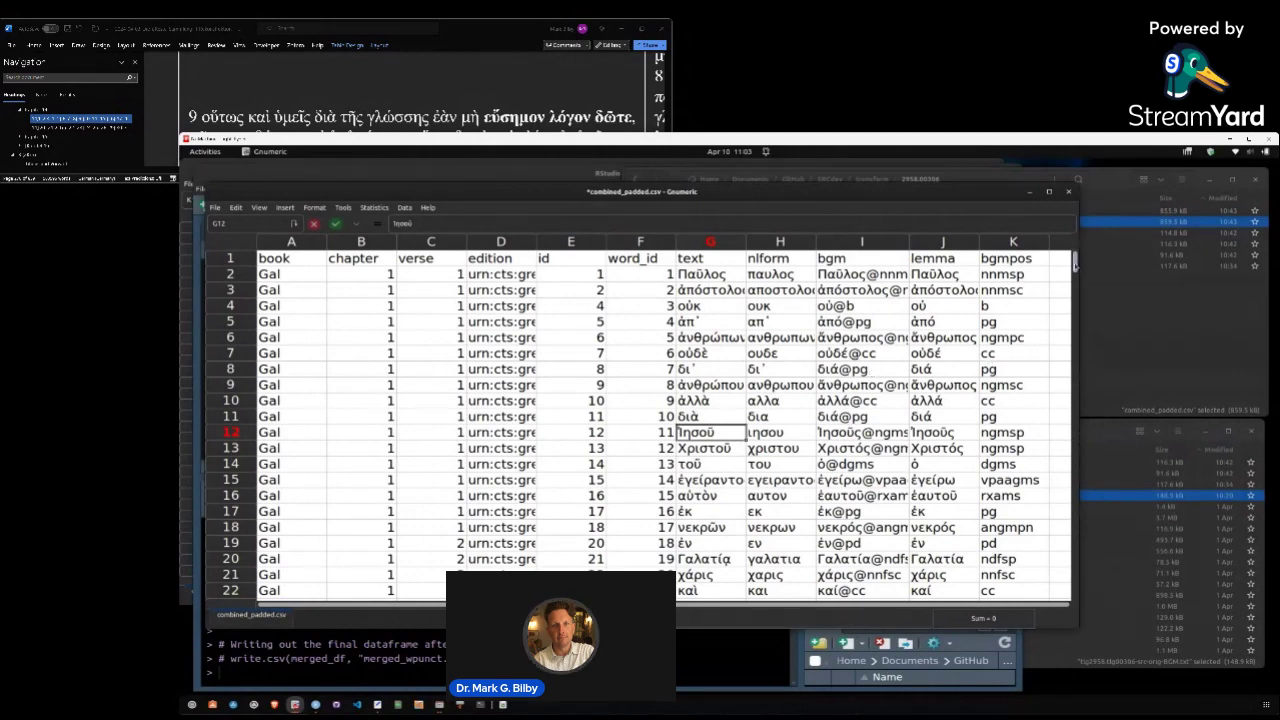
Scroll down the sheet and bring the spreadsheet back in front of Word
{"action": "scroll", "coordinate": [1075, 262], "scroll_direction": "down", "scroll_amount": 20}
{"action": "scroll", "coordinate": [1073, 318], "scroll_direction": "down", "scroll_amount": 20}
{"action": "scroll", "coordinate": [1073, 413], "scroll_direction": "down", "scroll_amount": 15}
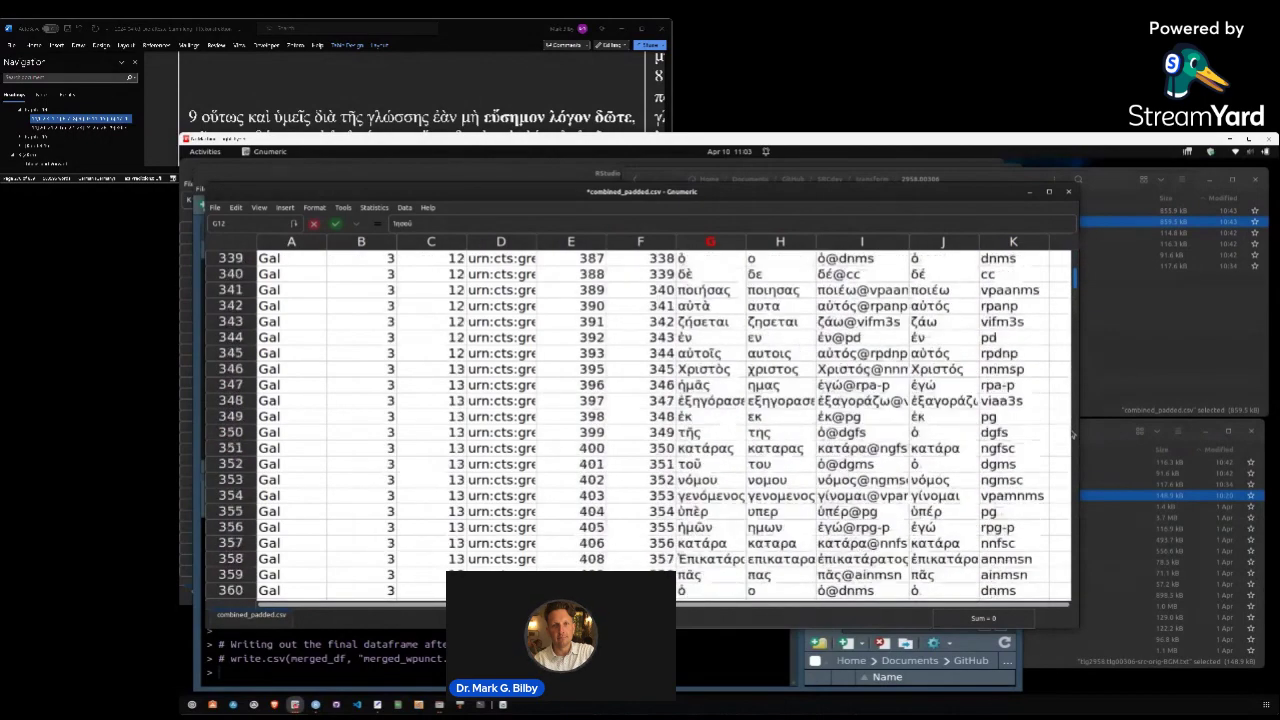
{"action": "left_click_drag", "start_coordinate": [1075, 280], "coordinate": [1076, 397]}
{"action": "left_click", "coordinate": [666, 92]}
{"action": "left_click", "coordinate": [718, 367]}
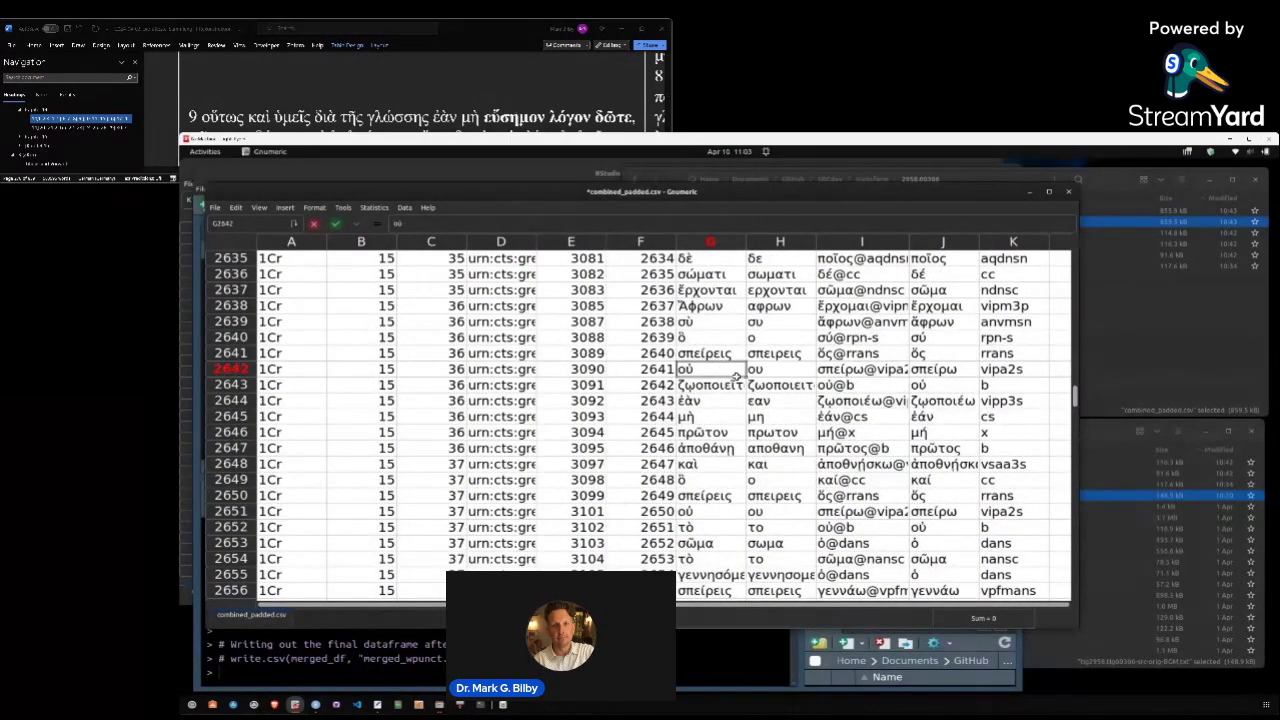
Scroll to rows 2495–2516, where 1 Corinthians 14:33 ends and chapter 15 begins
{"action": "scroll", "coordinate": [730, 400], "scroll_direction": "up", "scroll_amount": 20}
{"action": "scroll", "coordinate": [731, 422], "scroll_direction": "up", "scroll_amount": 20}
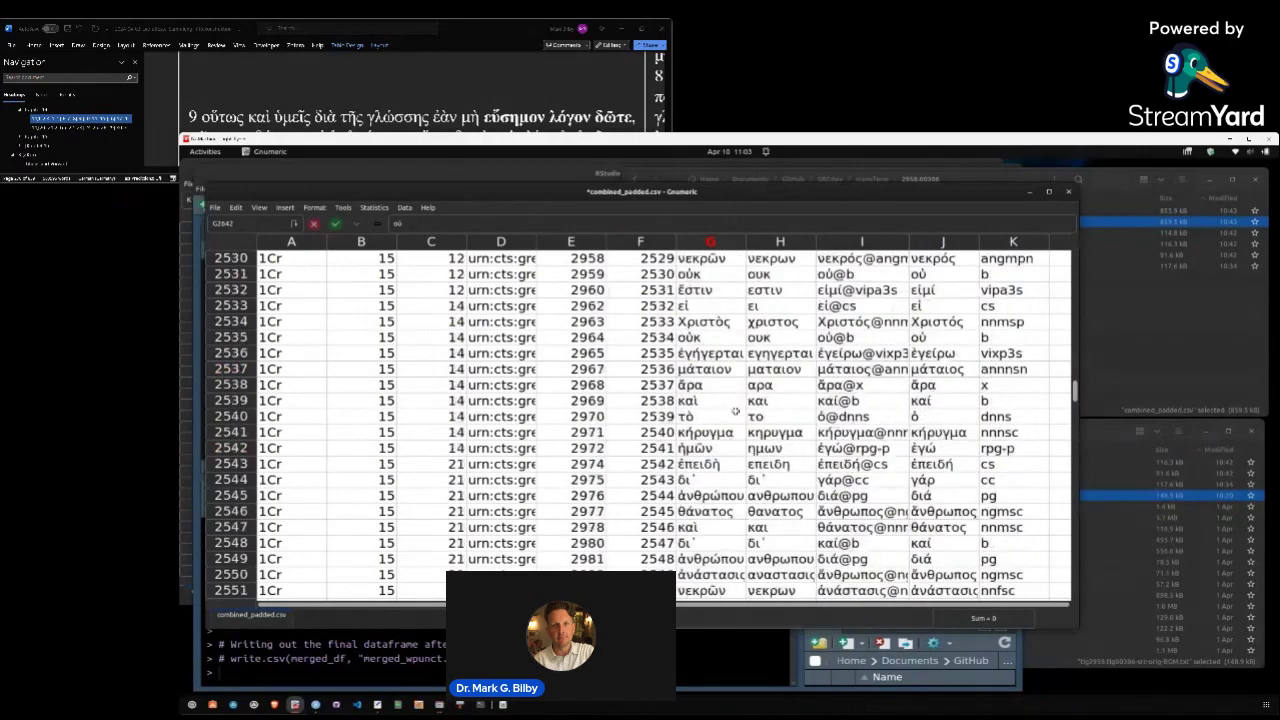
{"action": "scroll", "coordinate": [668, 357], "scroll_direction": "up", "scroll_amount": 20}
{"action": "scroll", "coordinate": [706, 353], "scroll_direction": "up", "scroll_amount": 7}
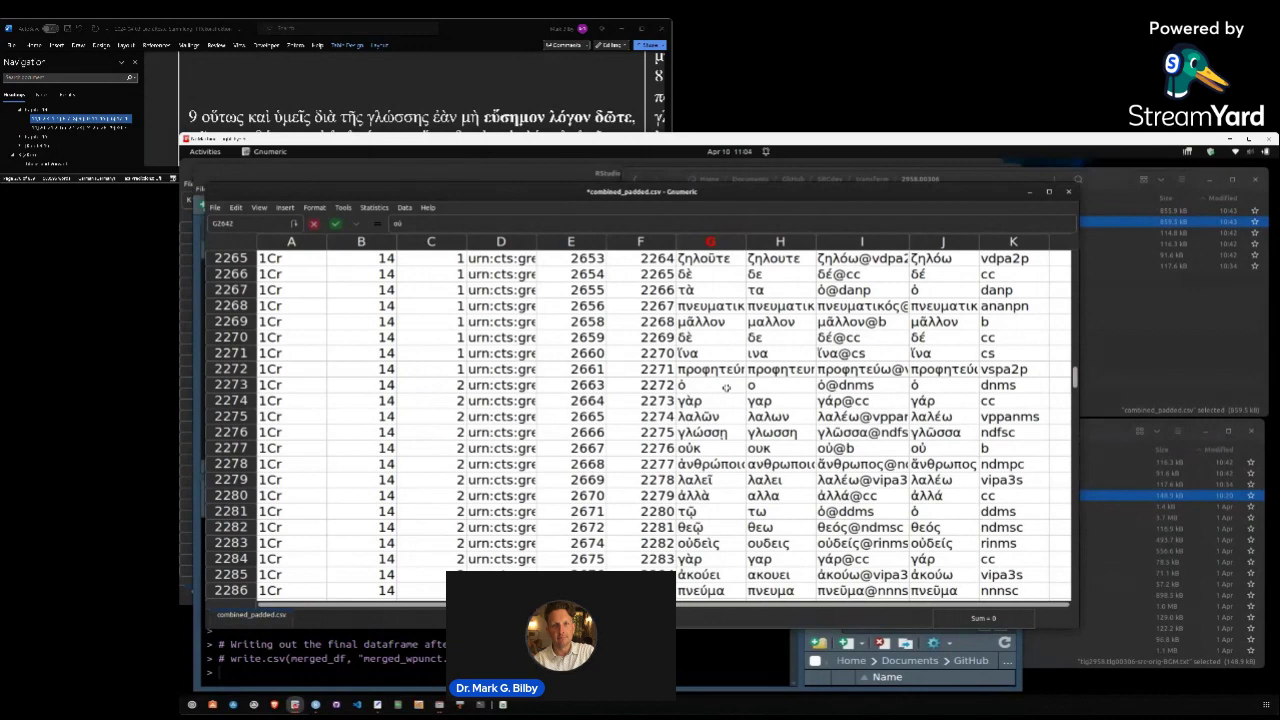
{"action": "scroll", "coordinate": [726, 387], "scroll_direction": "down", "scroll_amount": 10}
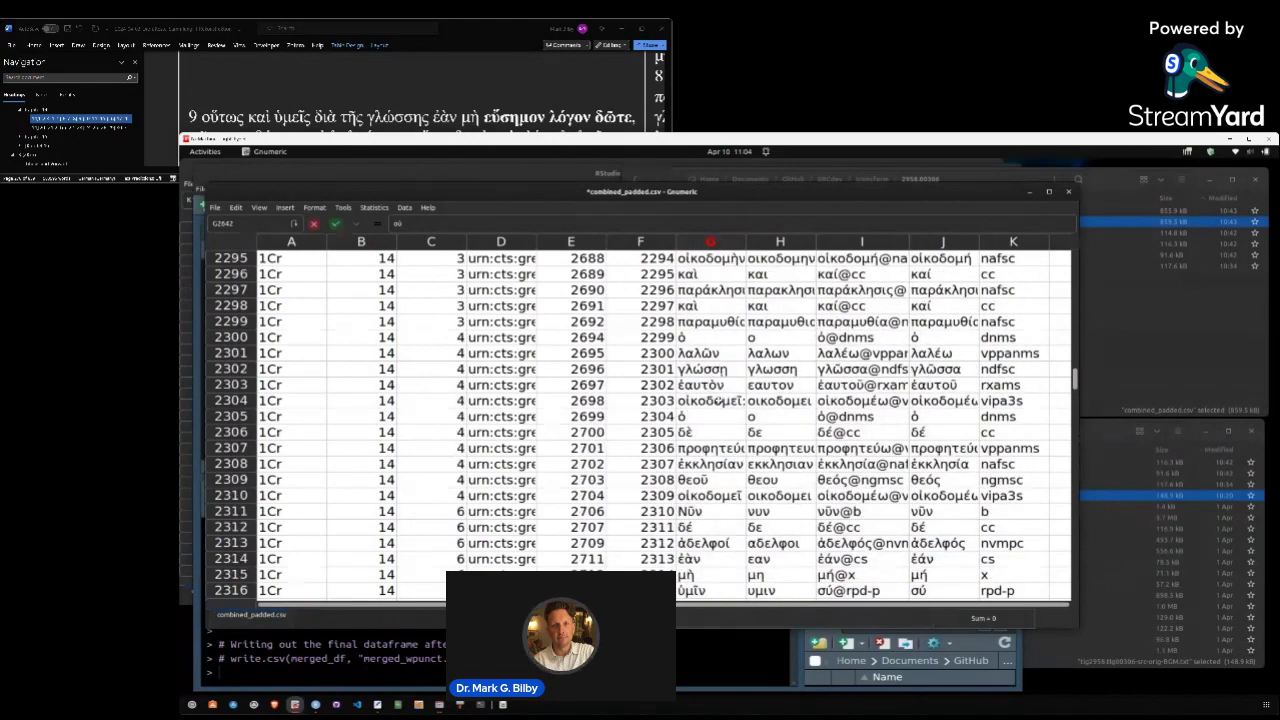
{"action": "scroll", "coordinate": [725, 390], "scroll_direction": "down", "scroll_amount": 10}
{"action": "scroll", "coordinate": [725, 409], "scroll_direction": "down", "scroll_amount": 8}
{"action": "scroll", "coordinate": [732, 455], "scroll_direction": "down", "scroll_amount": 2}
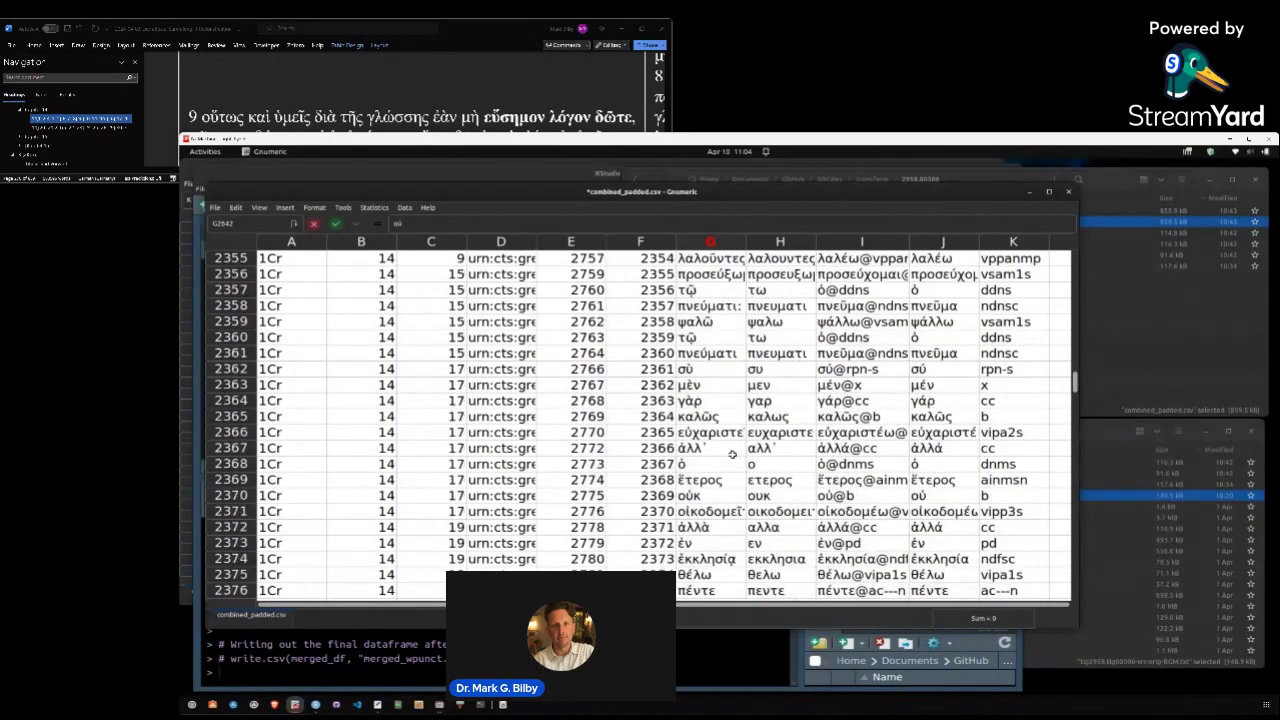
{"action": "scroll", "coordinate": [732, 455], "scroll_direction": "down", "scroll_amount": 12}
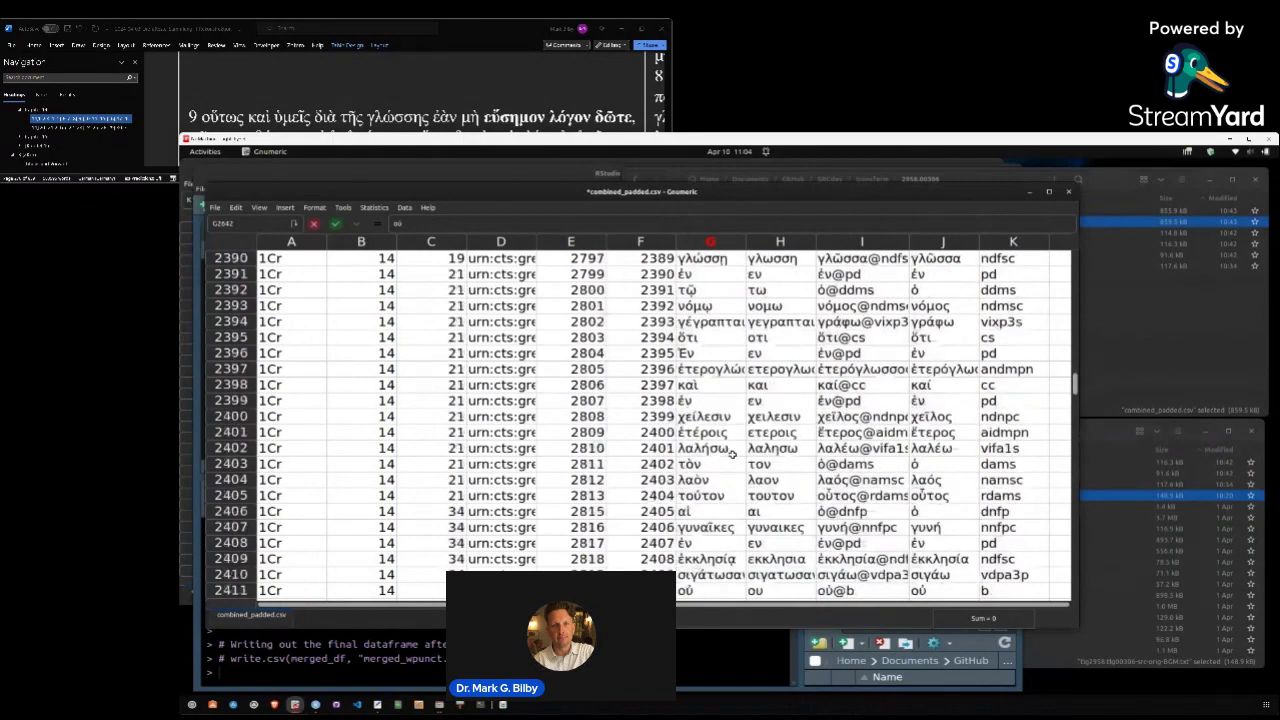
{"action": "scroll", "coordinate": [732, 455], "scroll_direction": "down", "scroll_amount": 12}
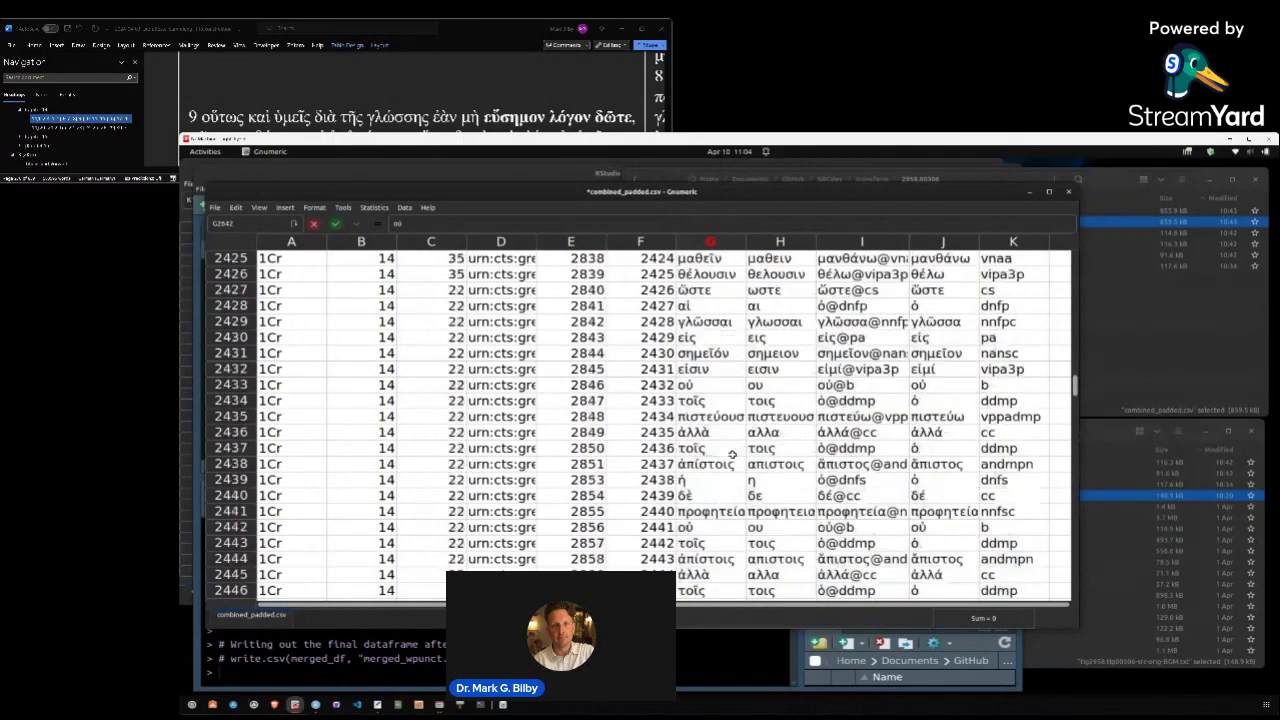
{"action": "scroll", "coordinate": [732, 455], "scroll_direction": "down", "scroll_amount": 10}
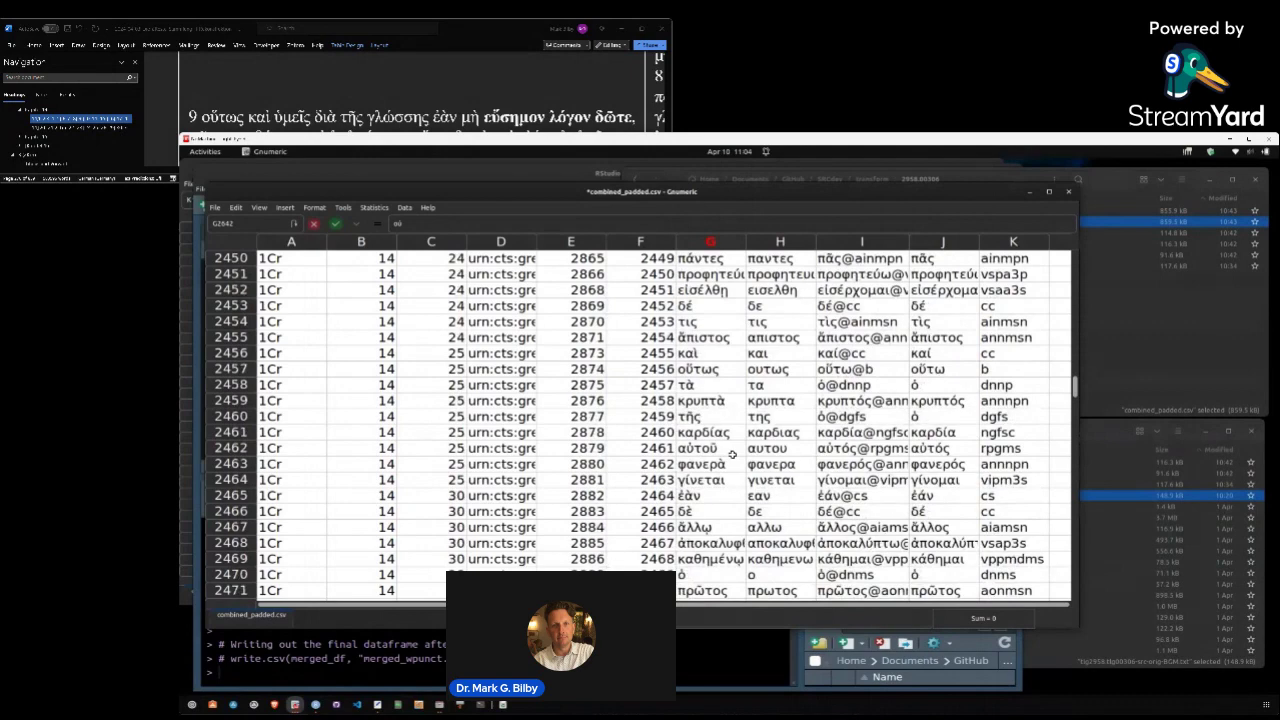
{"action": "scroll", "coordinate": [732, 455], "scroll_direction": "down", "scroll_amount": 13}
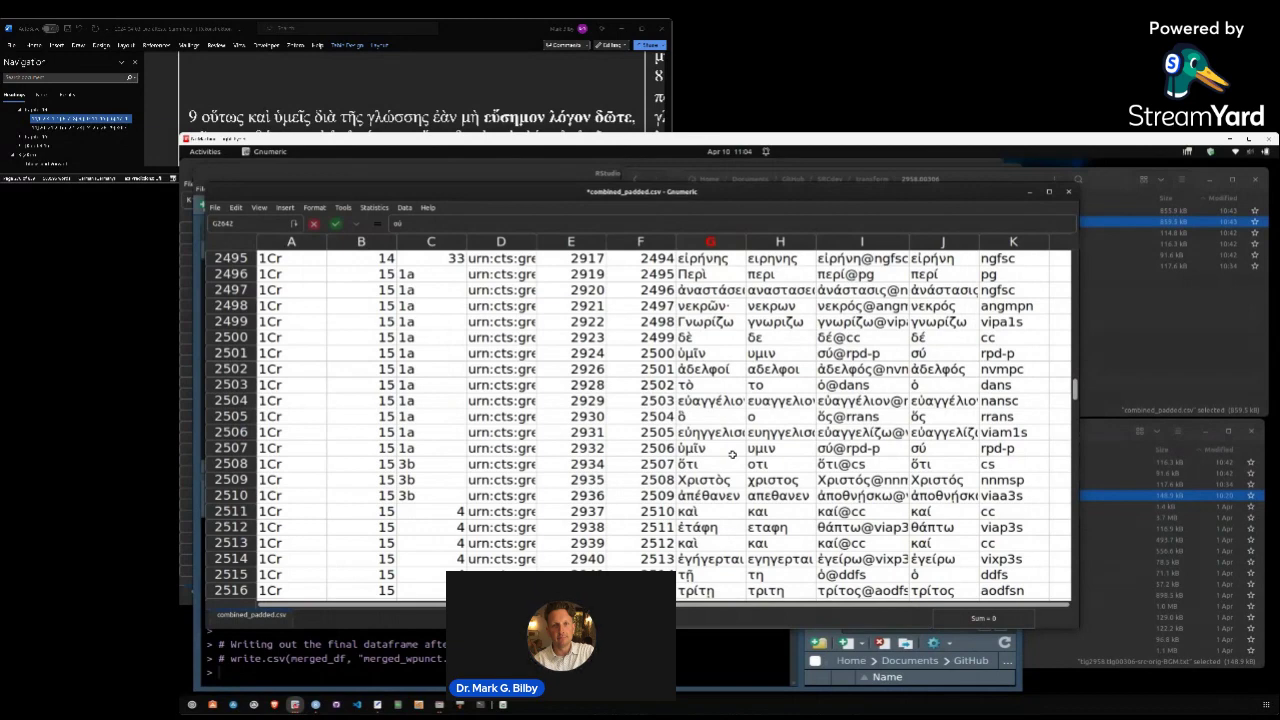
Compare verse labels 1a (C2496) and 3b (C2509) against the BGM and tlg2958.tlg00306-src.txt sources
{"action": "left_click", "coordinate": [419, 276]}
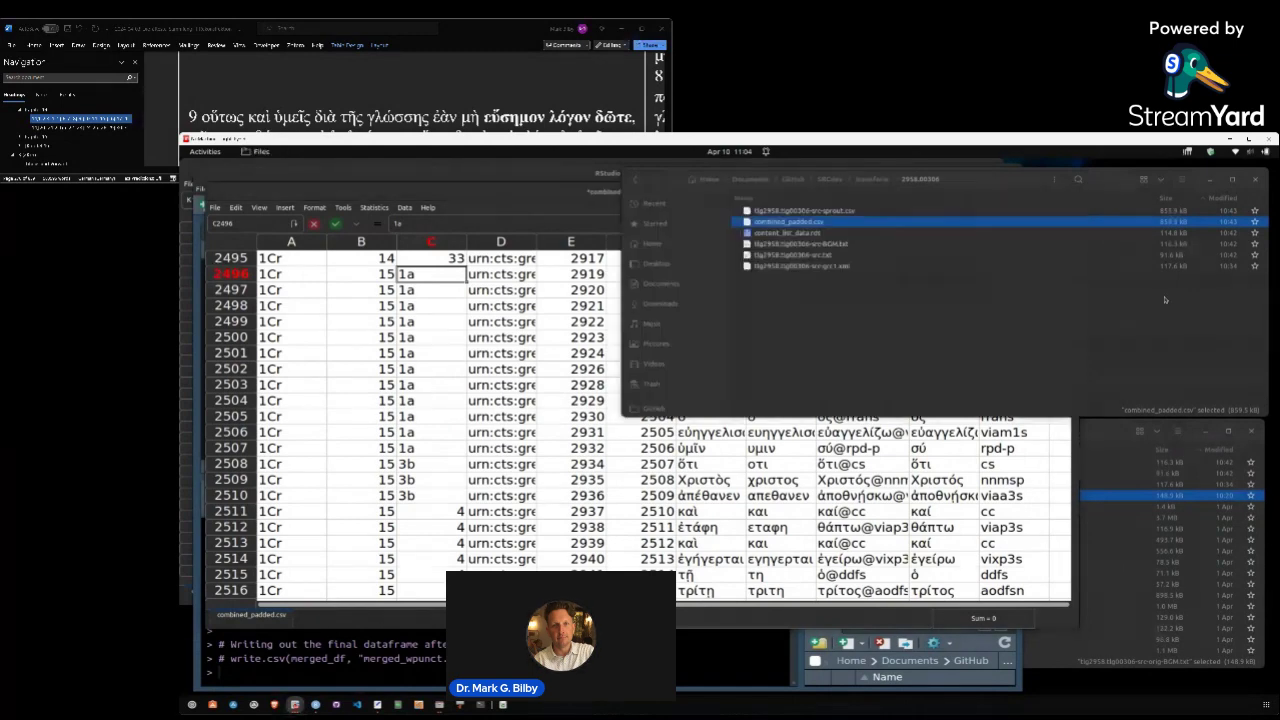
{"action": "left_click", "coordinate": [1108, 262]}
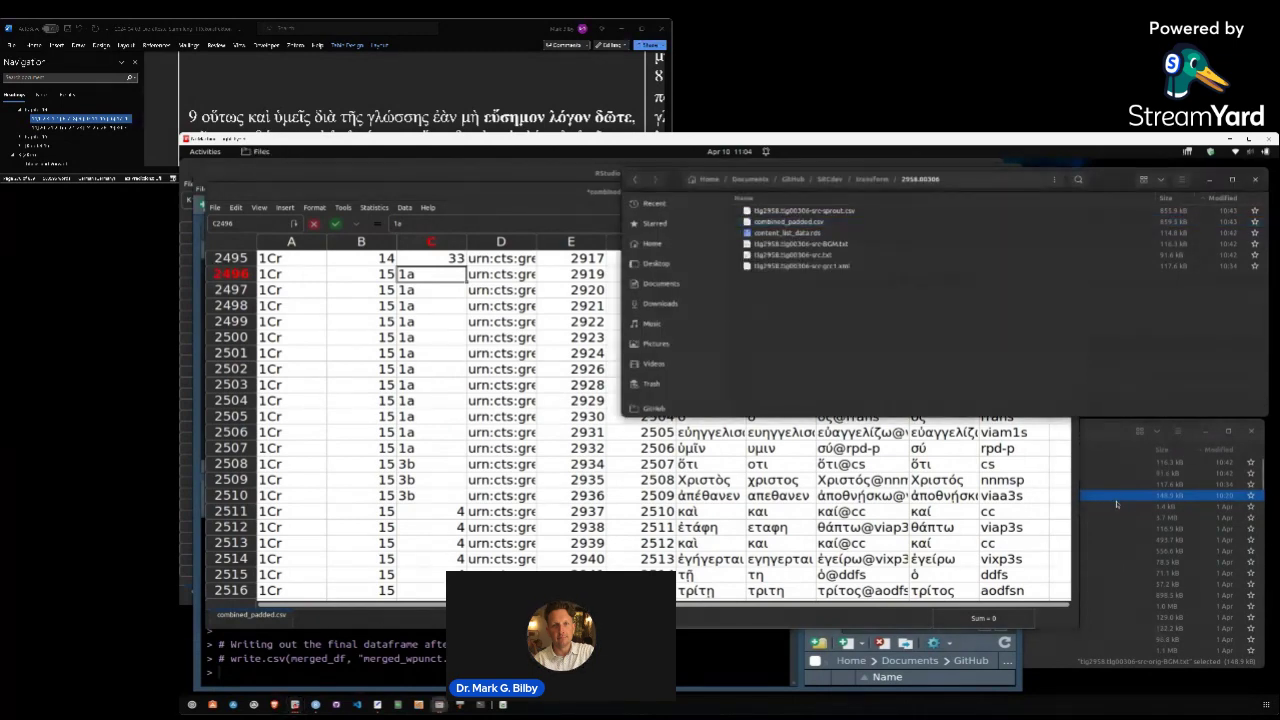
{"action": "left_click", "coordinate": [377, 705]}
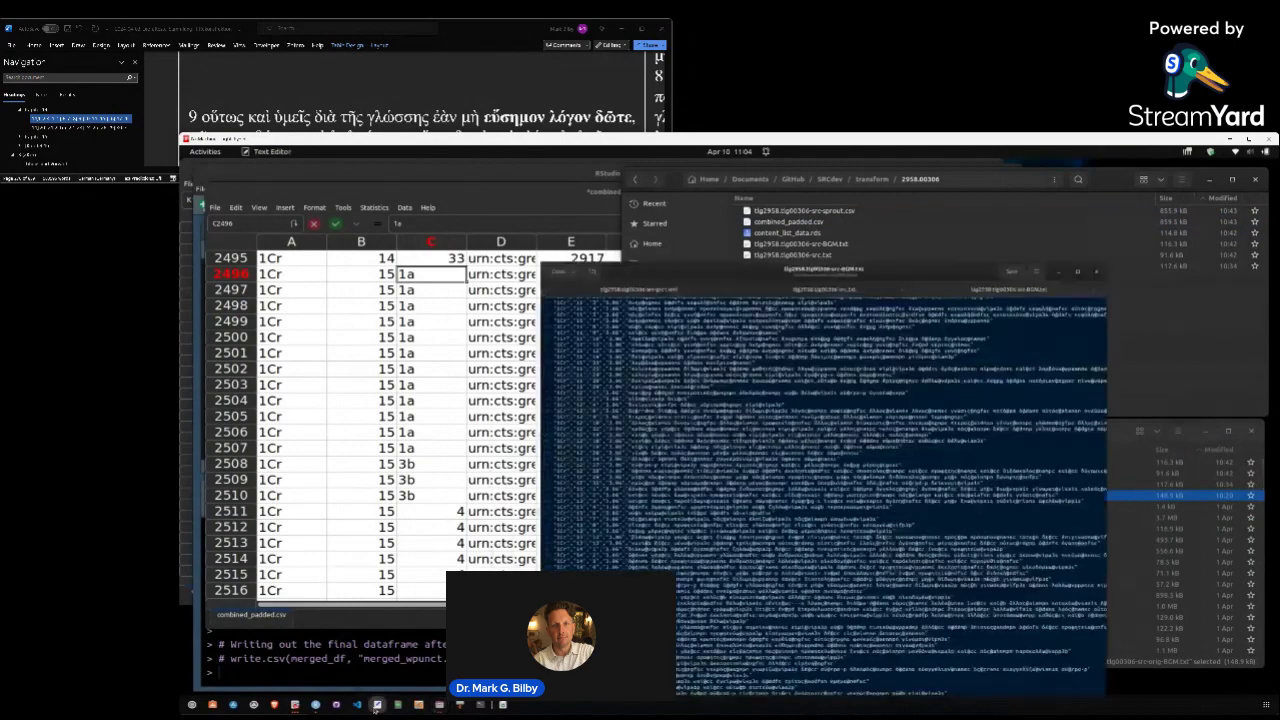
{"action": "scroll", "coordinate": [743, 533], "scroll_direction": "down", "scroll_amount": 2}
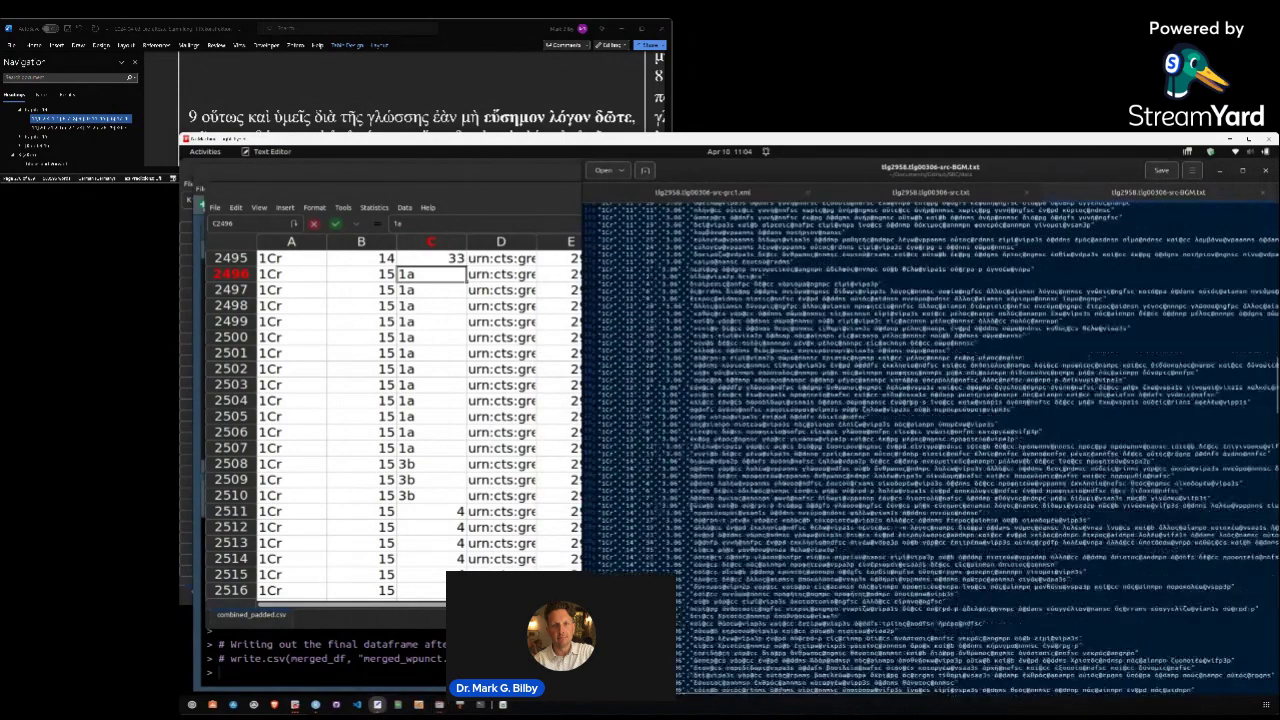
{"action": "scroll", "coordinate": [645, 556], "scroll_direction": "down", "scroll_amount": 2}
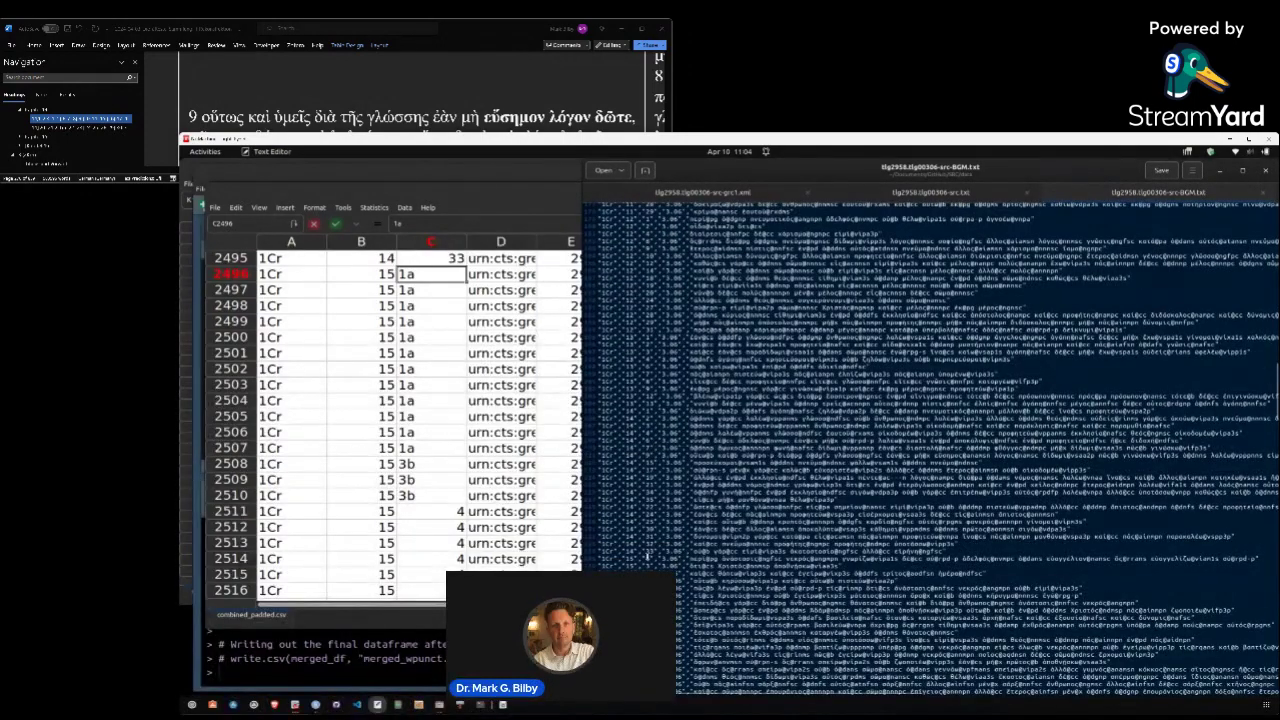
{"action": "left_click", "coordinate": [414, 304]}
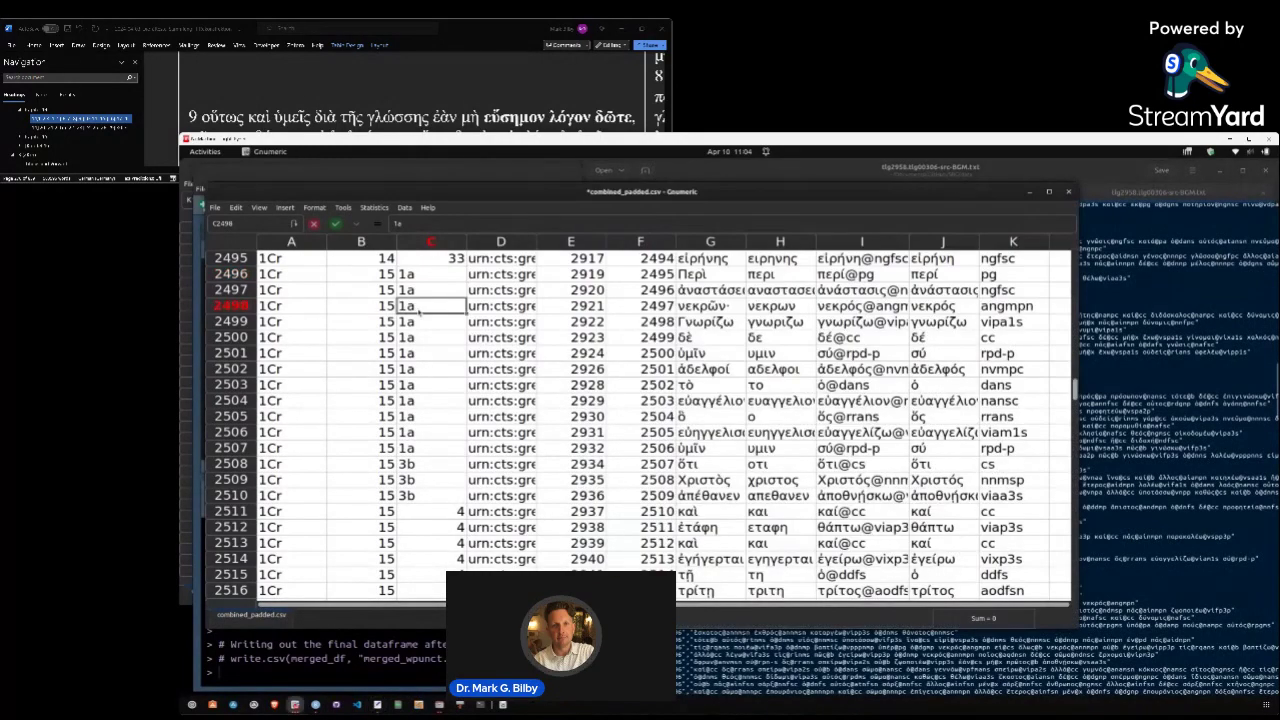
{"action": "left_click", "coordinate": [1100, 375]}
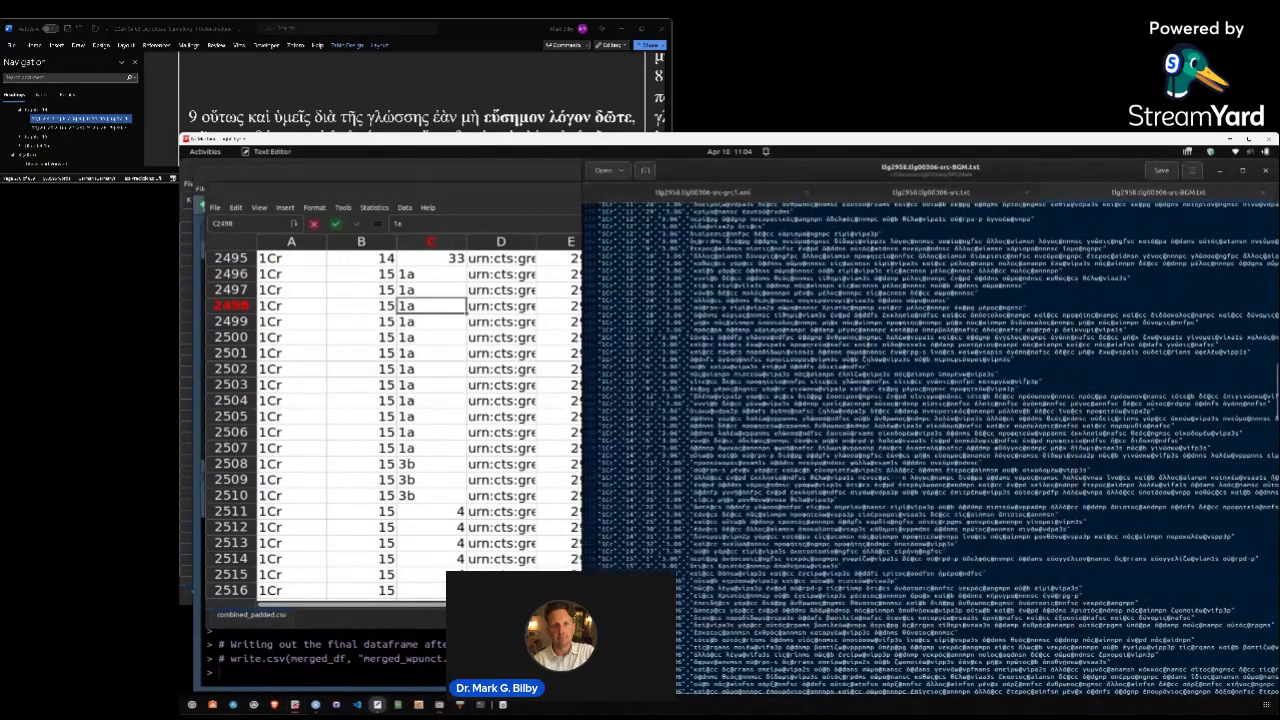
{"action": "left_click", "coordinate": [428, 476]}
{"action": "key", "text": "alt+Tab"}
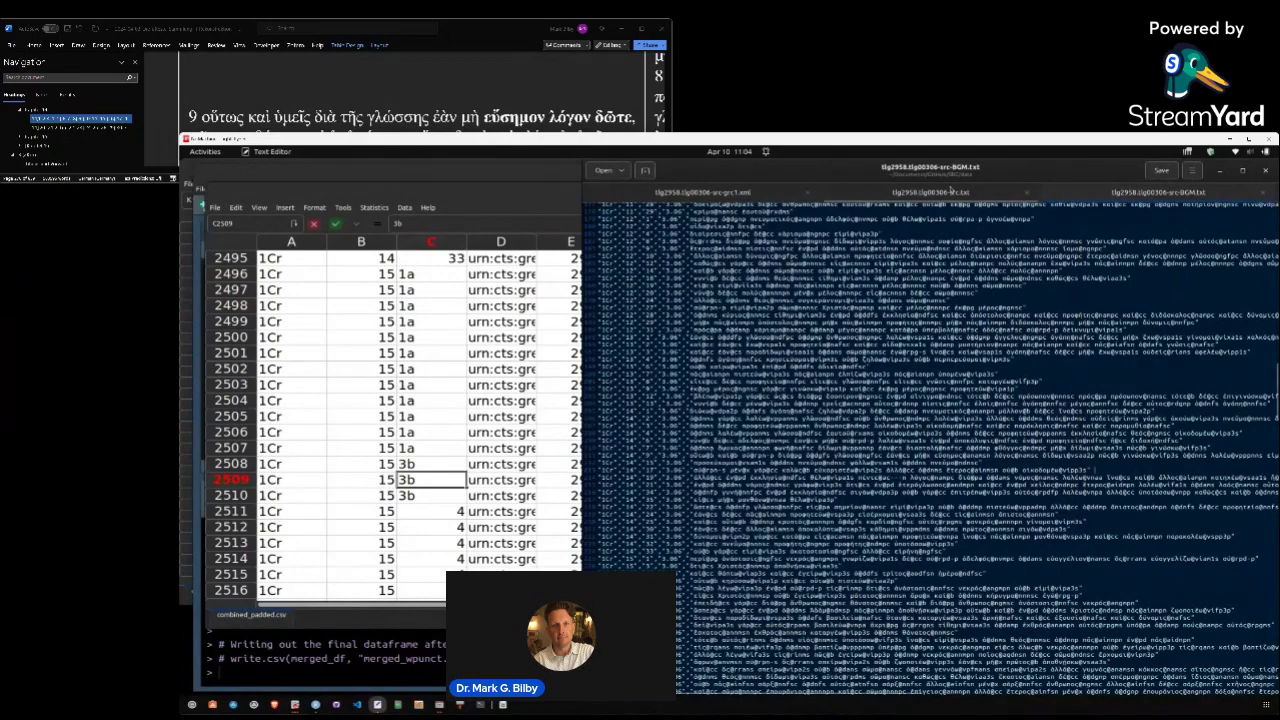
{"action": "left_click", "coordinate": [940, 192]}
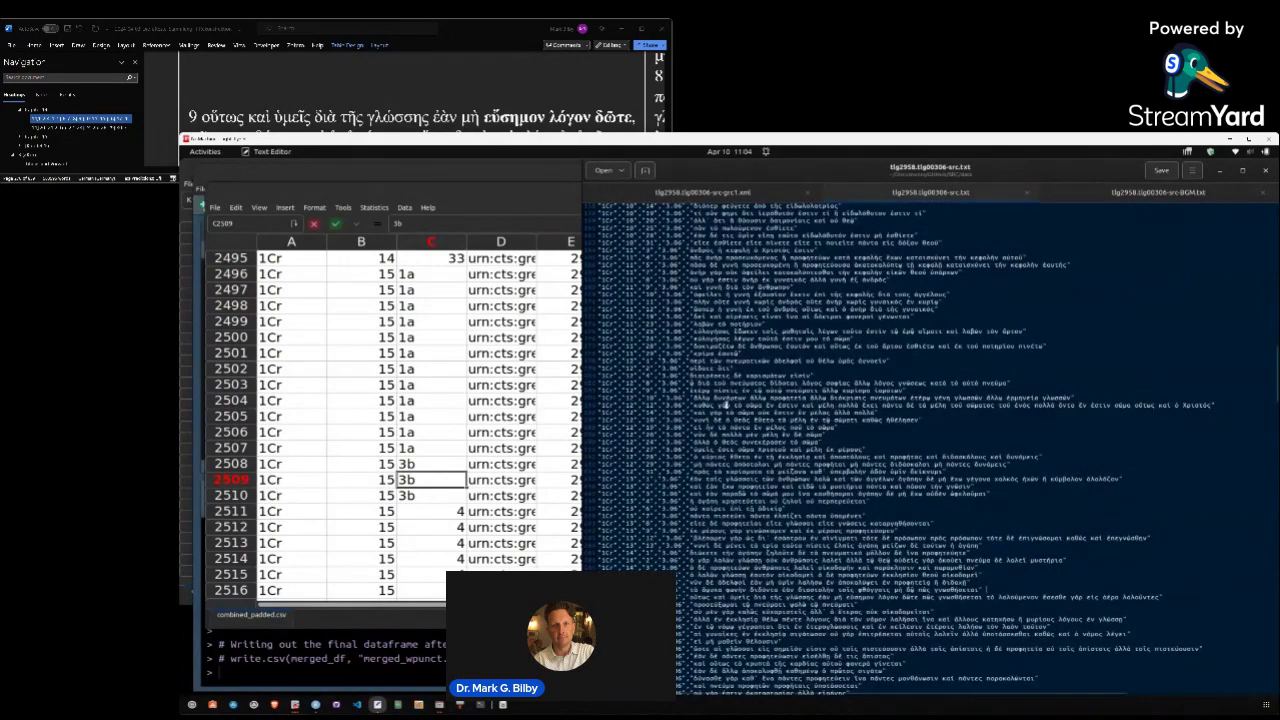
{"action": "key", "text": "ctrl+plus"}
{"action": "key", "text": "ctrl+plus"}
{"action": "key", "text": "ctrl+plus"}
{"action": "key", "text": "ctrl+plus"}
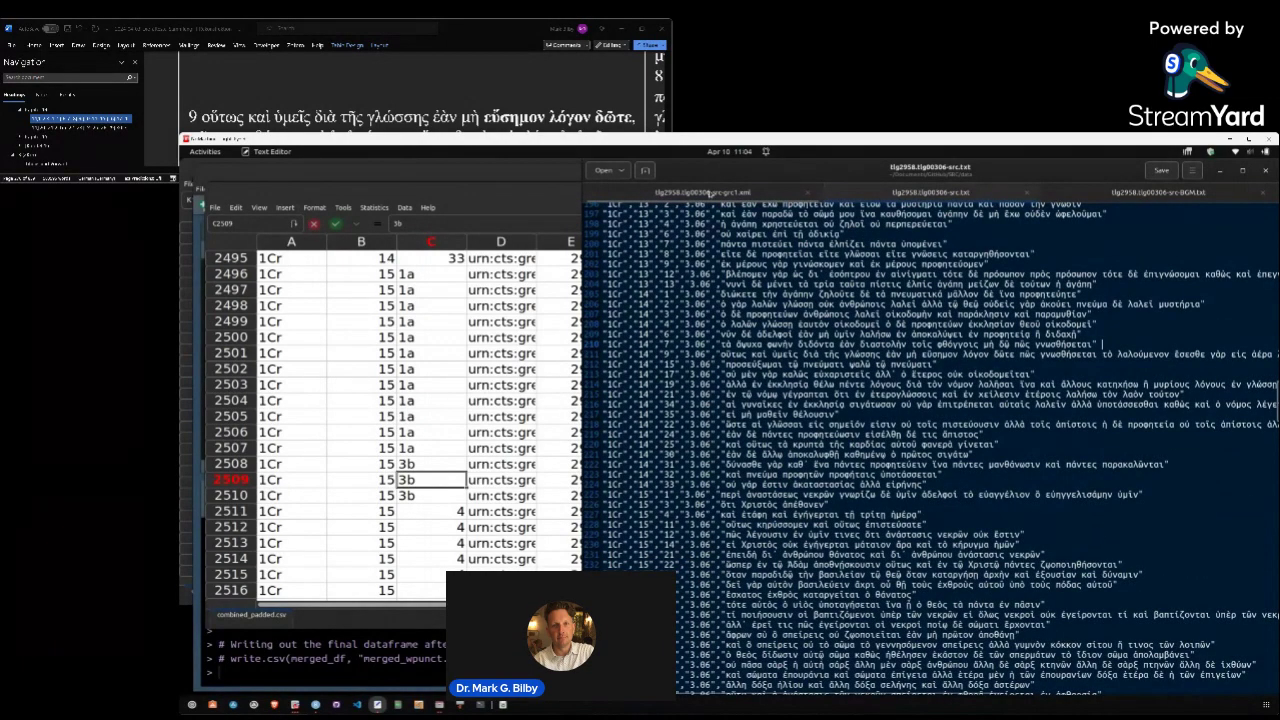
In grc1.xml, change verse markers 1a and 3b to 1 and 3, and save
{"action": "left_click", "coordinate": [703, 192]}
{"action": "scroll", "coordinate": [1240, 532], "scroll_direction": "down", "scroll_amount": 10}
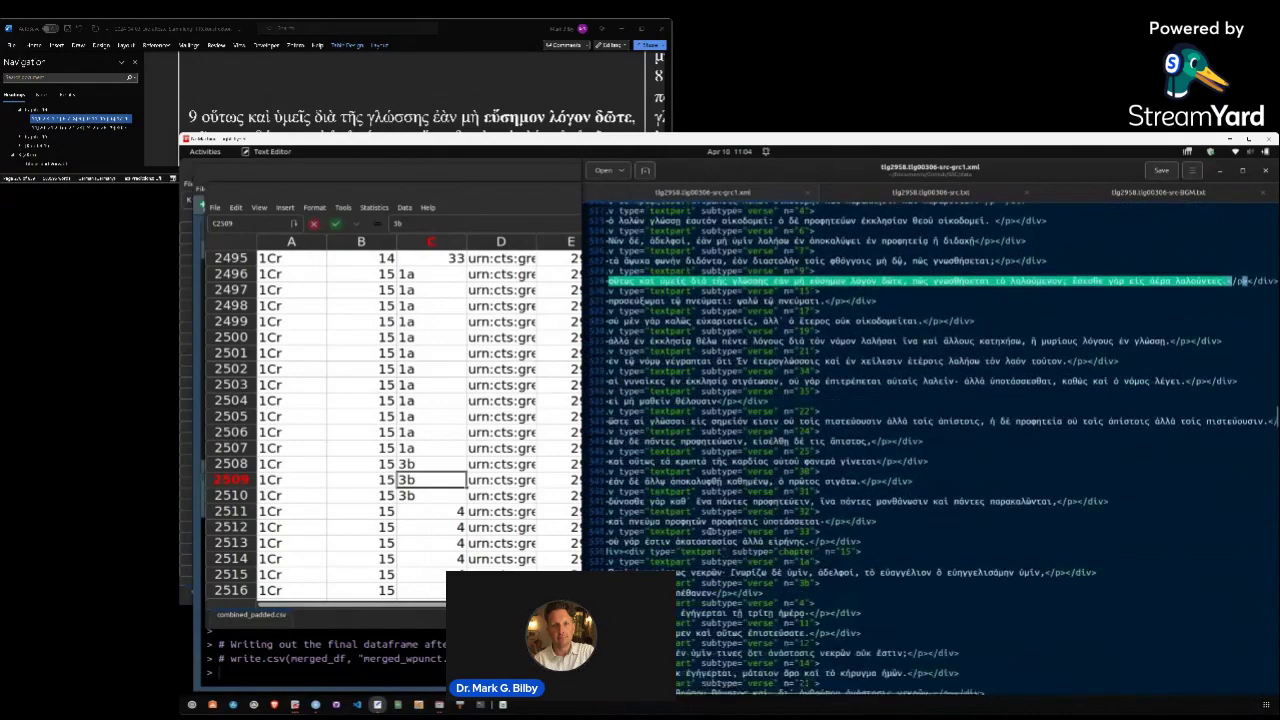
{"action": "scroll", "coordinate": [830, 421], "scroll_direction": "down", "scroll_amount": 2}
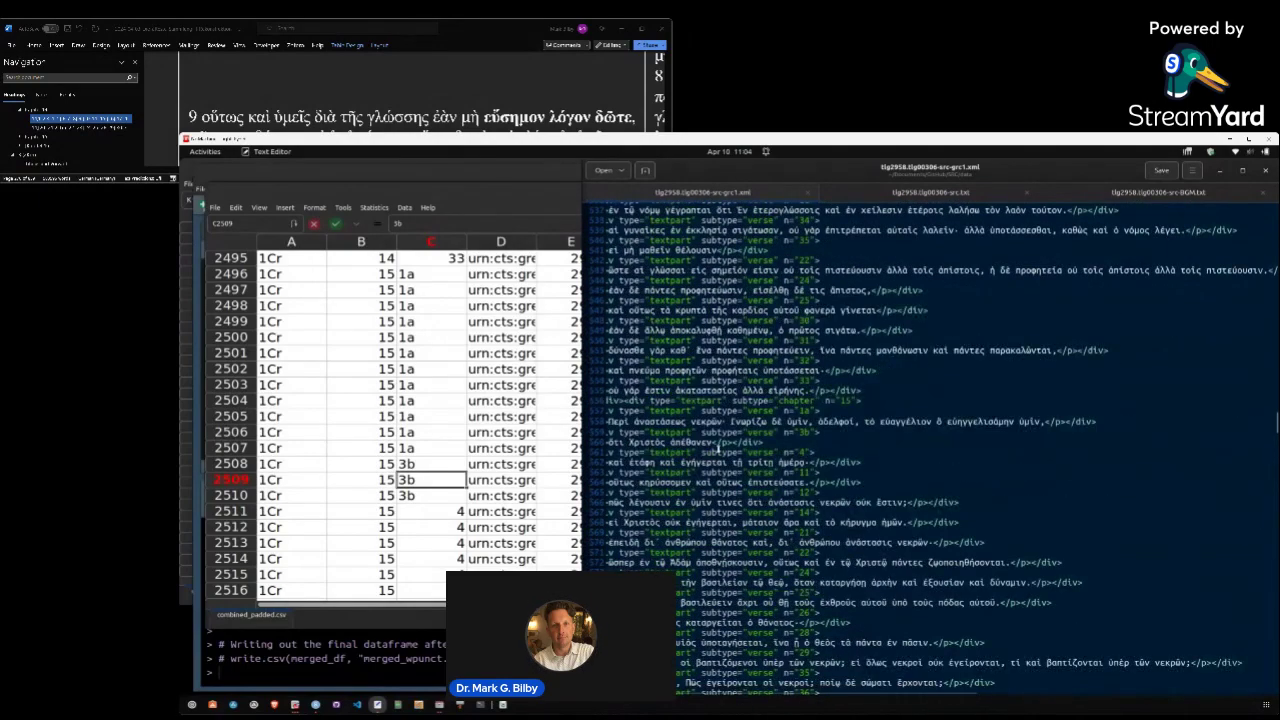
{"action": "scroll", "coordinate": [830, 421], "scroll_direction": "left", "scroll_amount": 2}
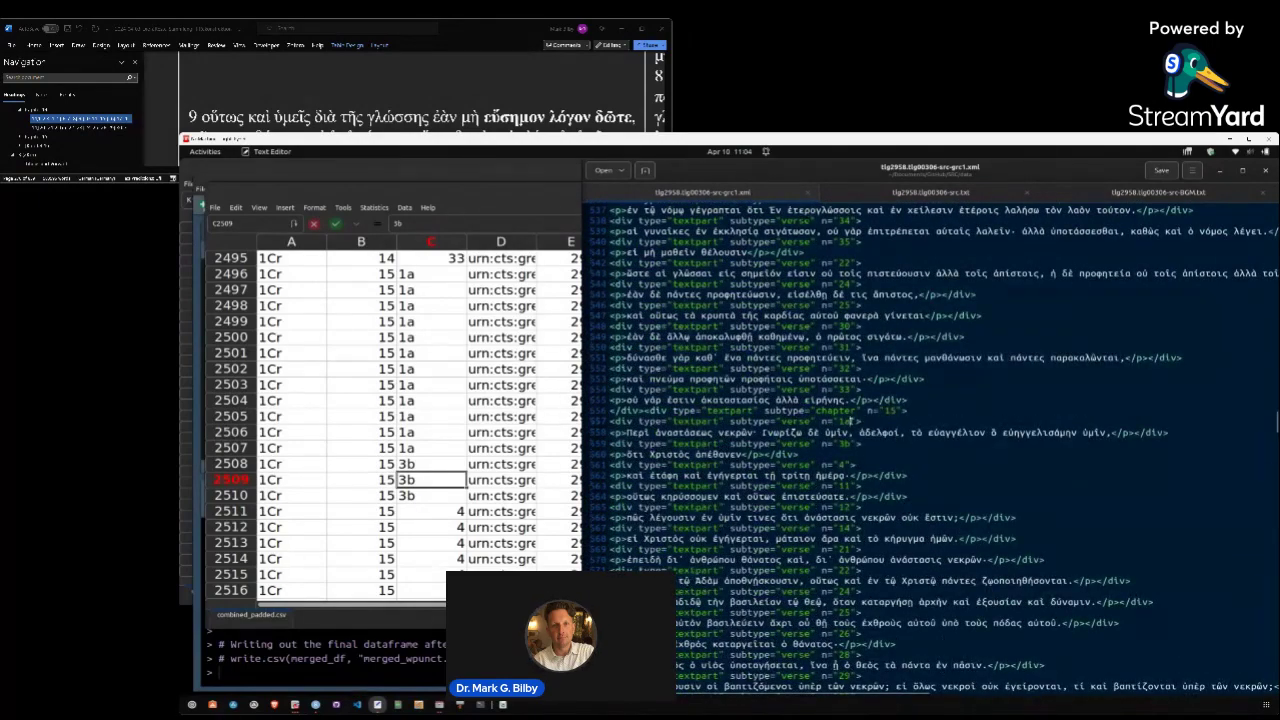
{"action": "left_click", "coordinate": [852, 421]}
{"action": "key", "text": "BackSpace"}
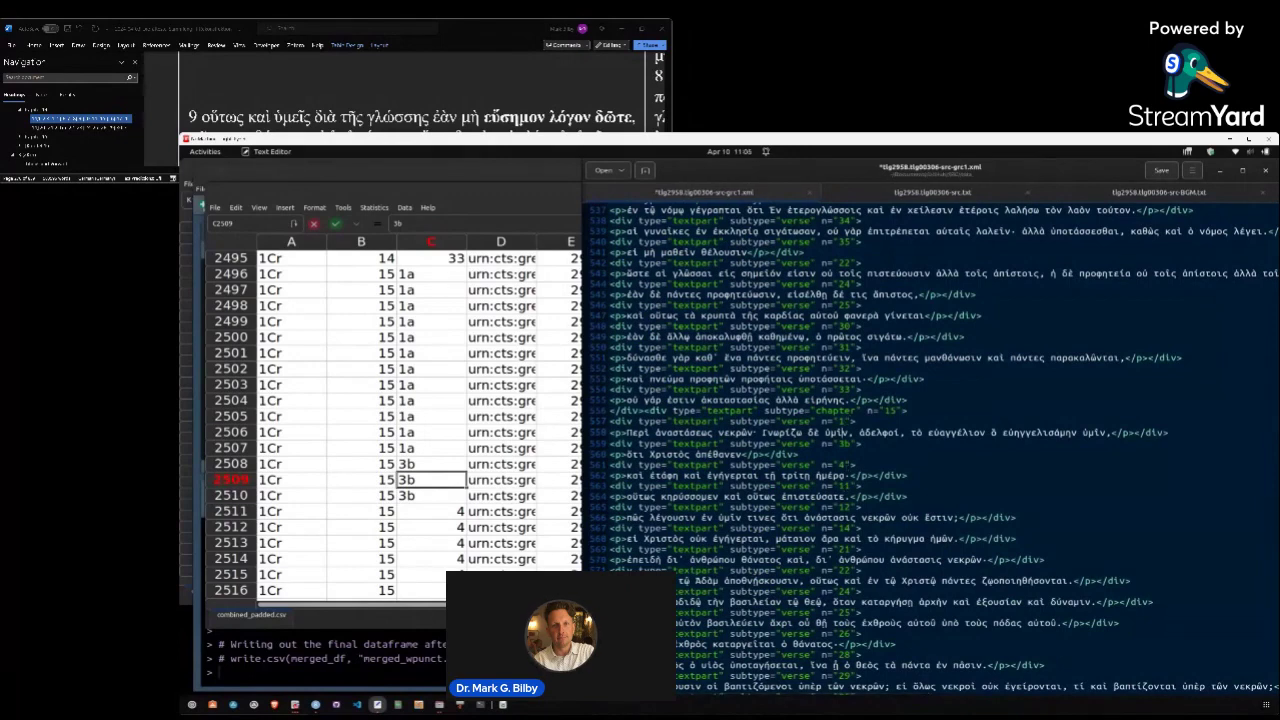
{"action": "double_click", "coordinate": [845, 443]}
{"action": "type", "text": "3"}
{"action": "key", "text": "ctrl+s"}
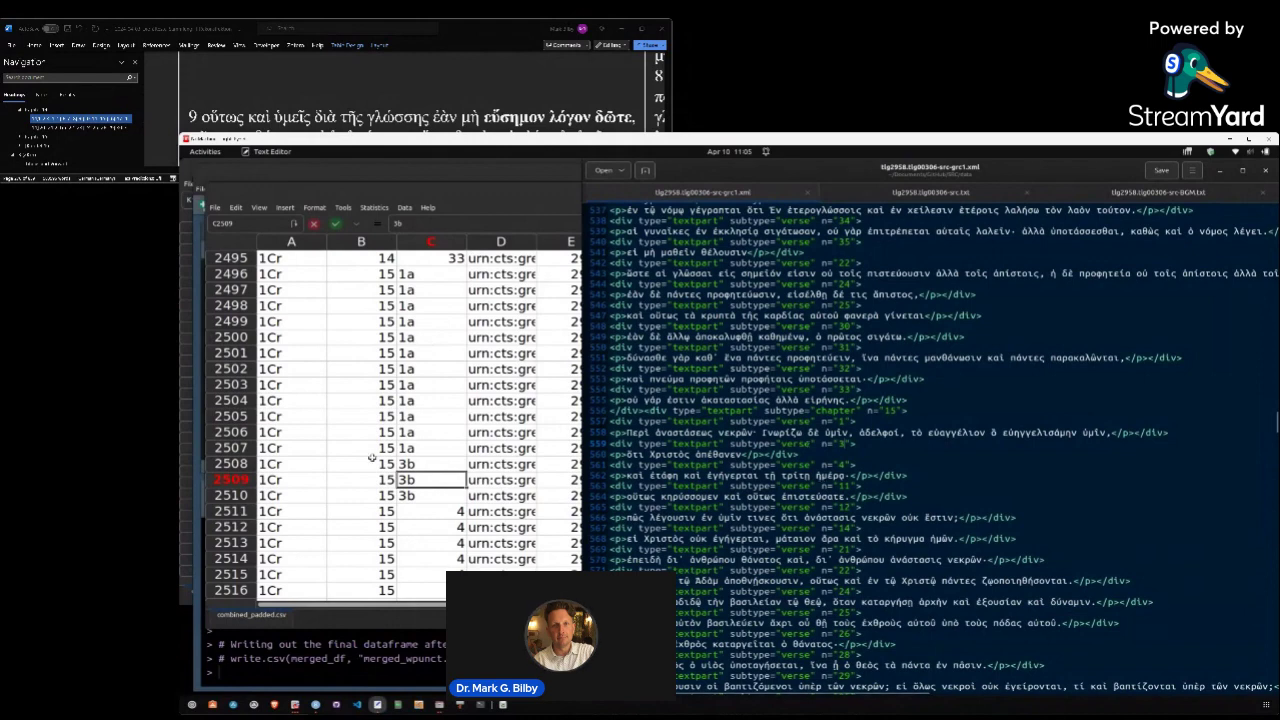
{"action": "left_click", "coordinate": [437, 433]}
Scroll to rows 2535–2556 and mark rows 2542–2545 across the word columns
{"action": "left_click", "coordinate": [780, 464]}
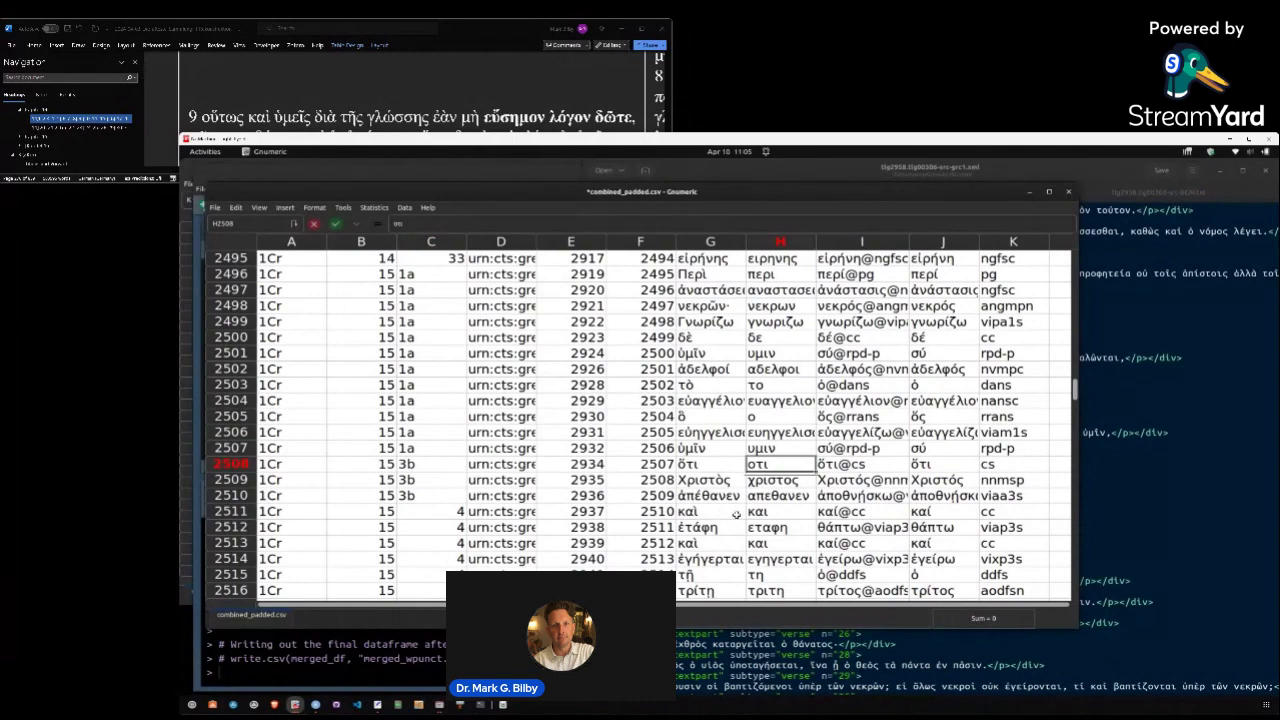
{"action": "scroll", "coordinate": [736, 515], "scroll_direction": "down", "scroll_amount": 2}
{"action": "scroll", "coordinate": [736, 515], "scroll_direction": "down", "scroll_amount": 2}
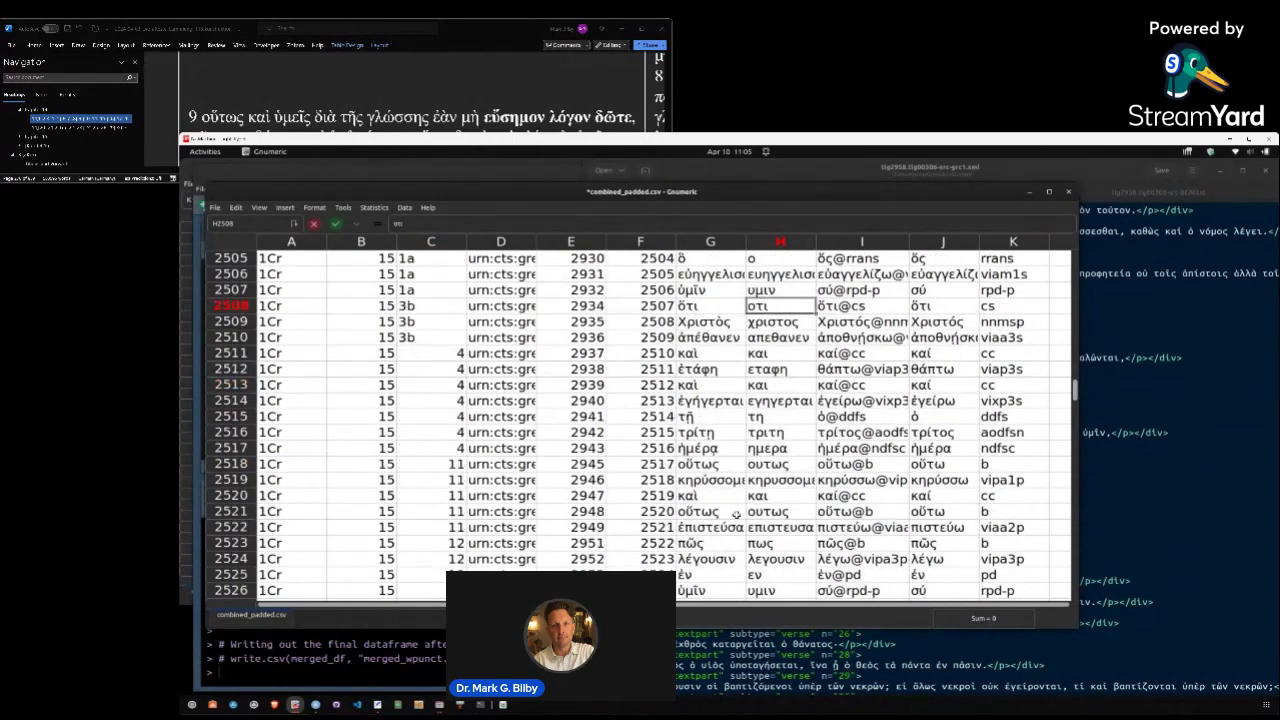
{"action": "scroll", "coordinate": [736, 515], "scroll_direction": "down", "scroll_amount": 4}
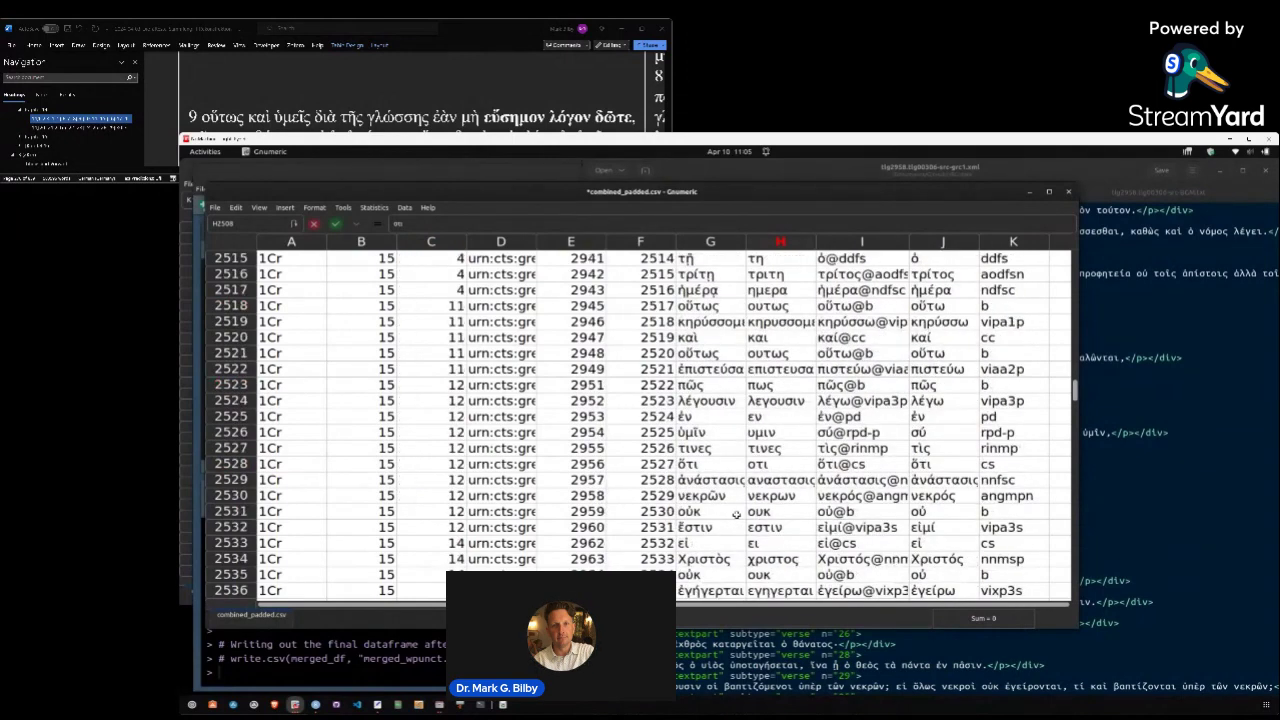
{"action": "scroll", "coordinate": [736, 515], "scroll_direction": "down", "scroll_amount": 8}
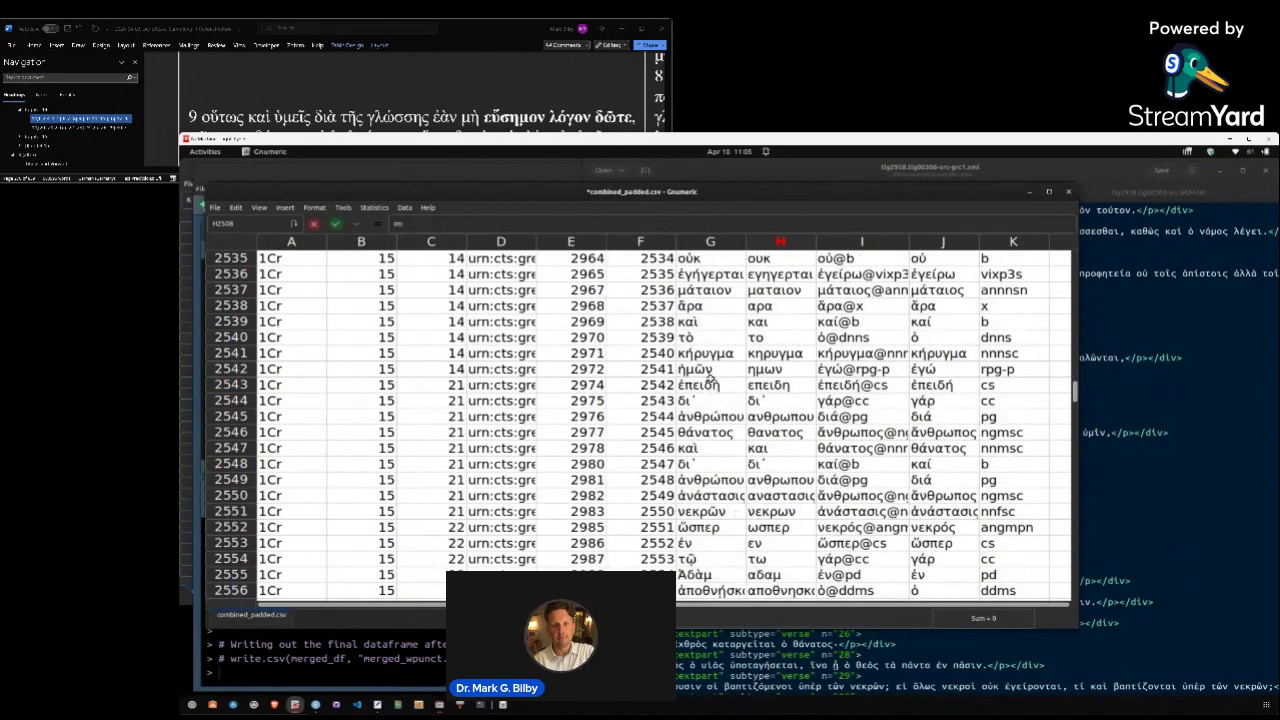
{"action": "left_click_drag", "start_coordinate": [708, 370], "coordinate": [935, 386]}
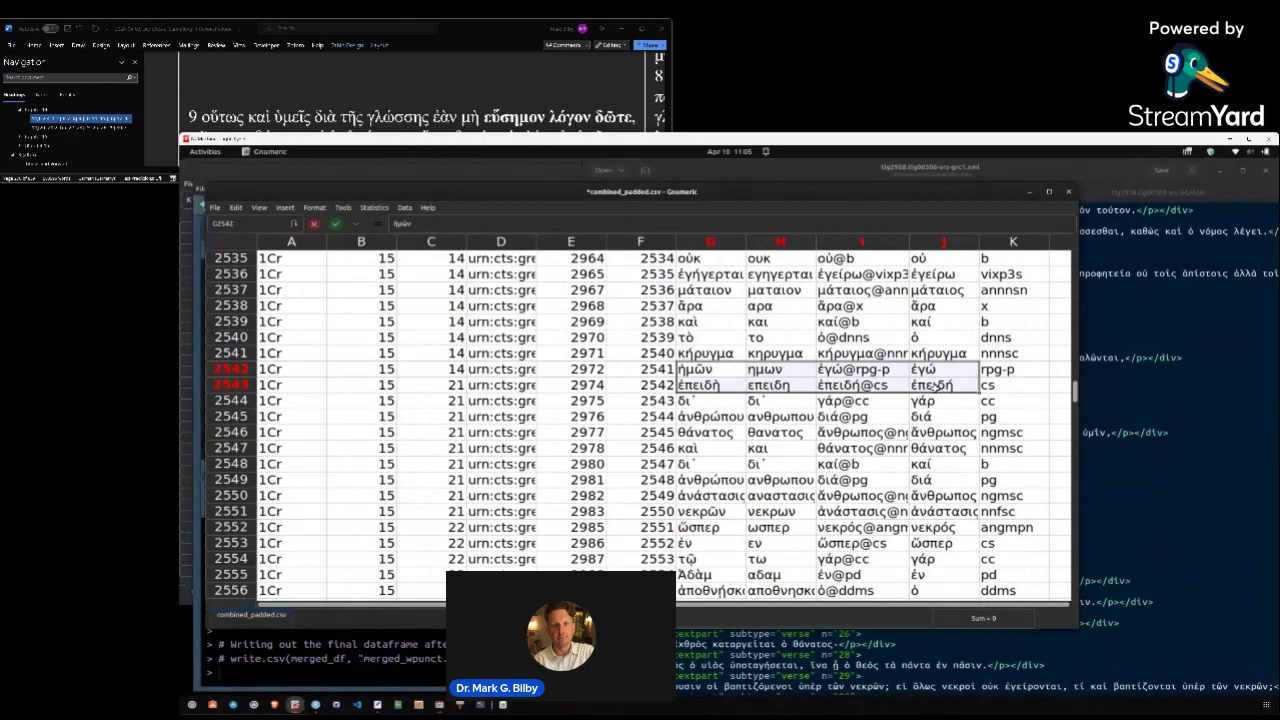
{"action": "left_click_drag", "start_coordinate": [712, 401], "coordinate": [992, 414]}
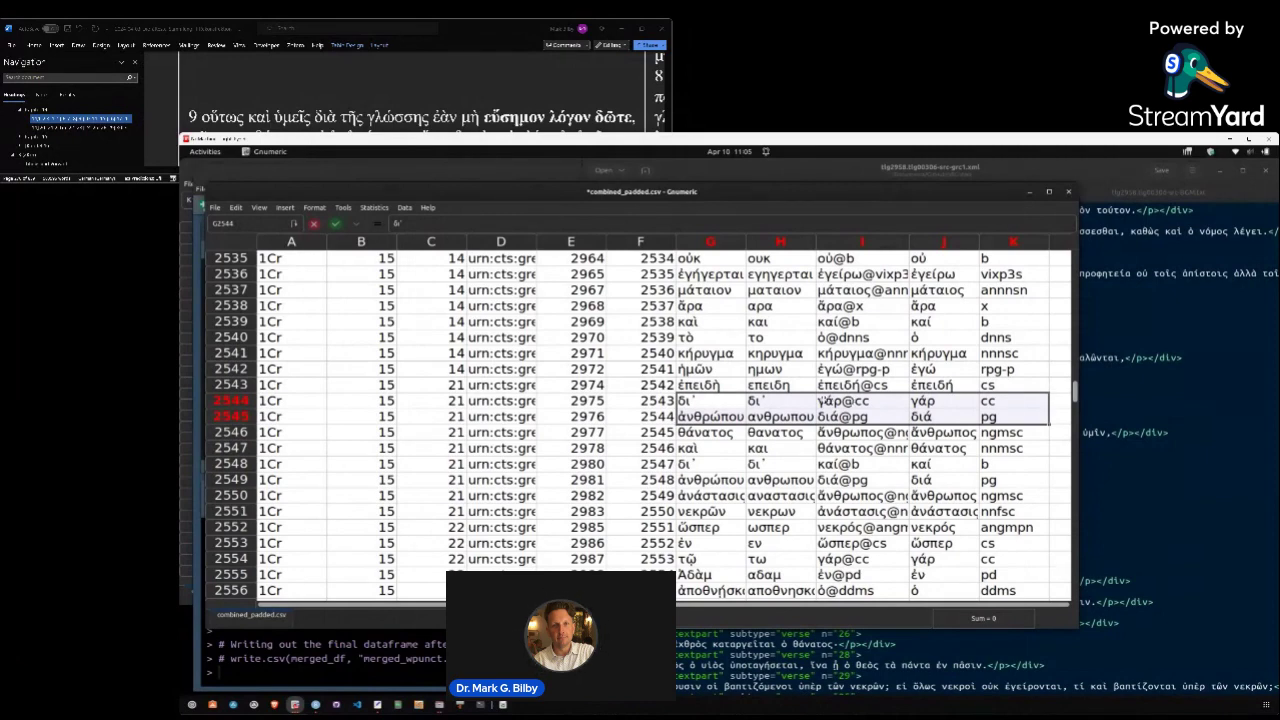
Compare row 2544's cells, where the word δι᾽ is paired with bgm γάρ@cc
{"action": "left_click", "coordinate": [843, 401]}
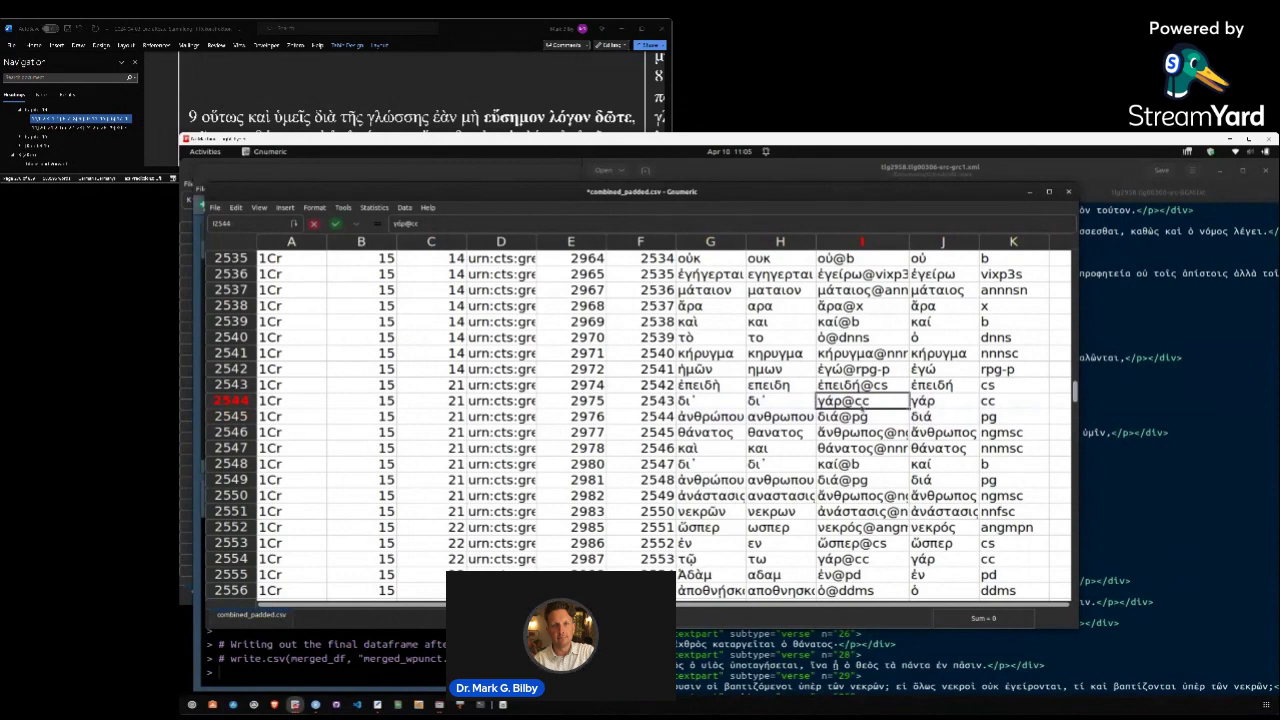
{"action": "left_click", "coordinate": [703, 401]}
{"action": "left_click", "coordinate": [765, 401]}
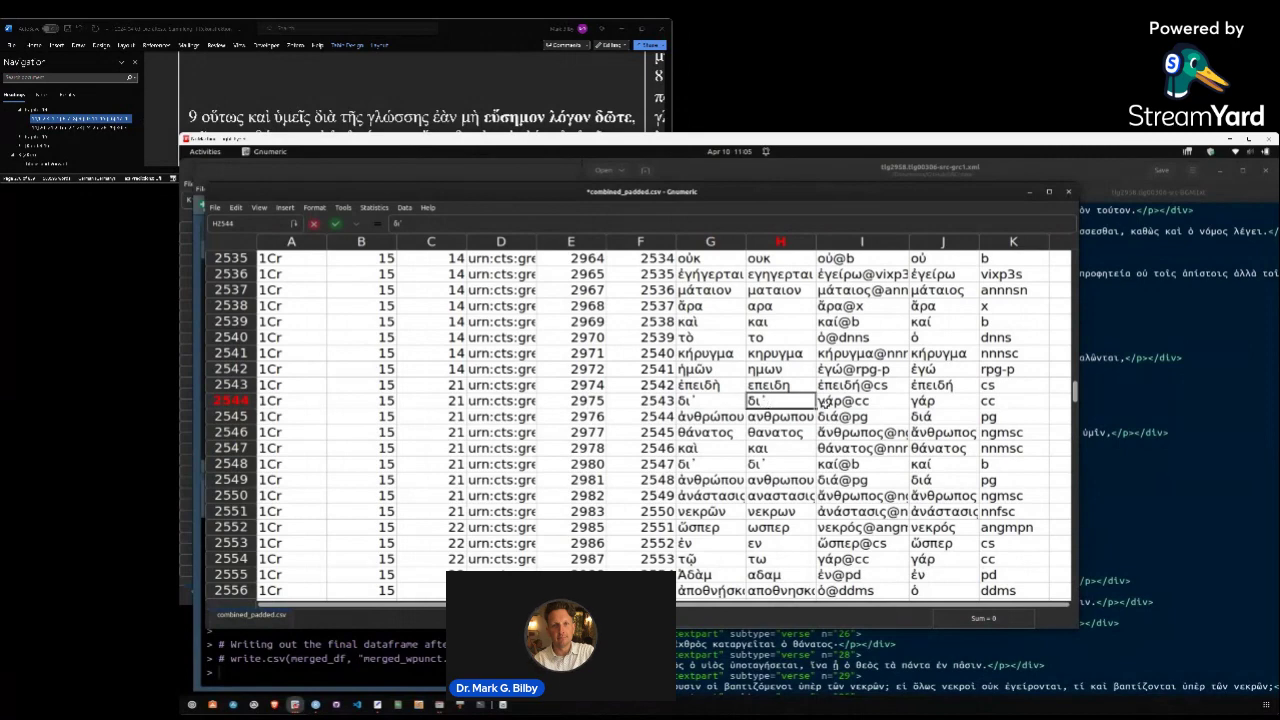
{"action": "left_click", "coordinate": [830, 401]}
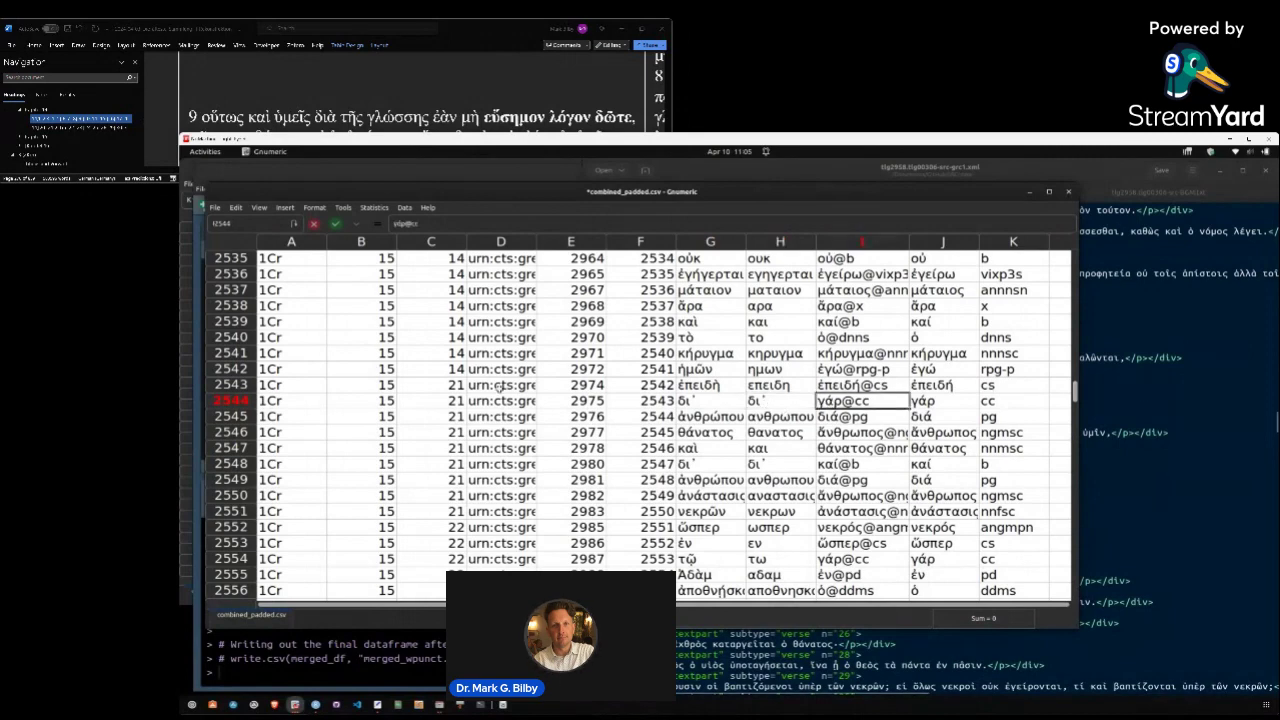
{"action": "left_click", "coordinate": [240, 401]}
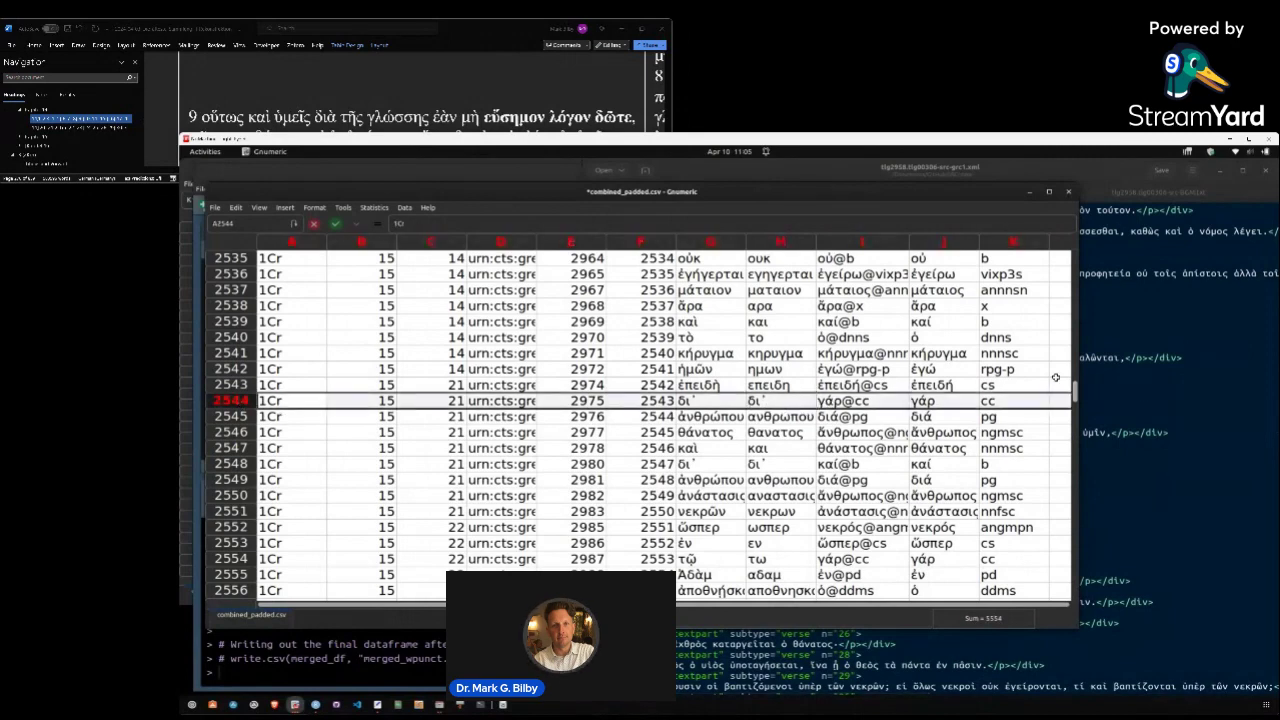
Edit a 1 Corinthians 15 line in the BGM text file and save it
{"action": "left_click", "coordinate": [1130, 288]}
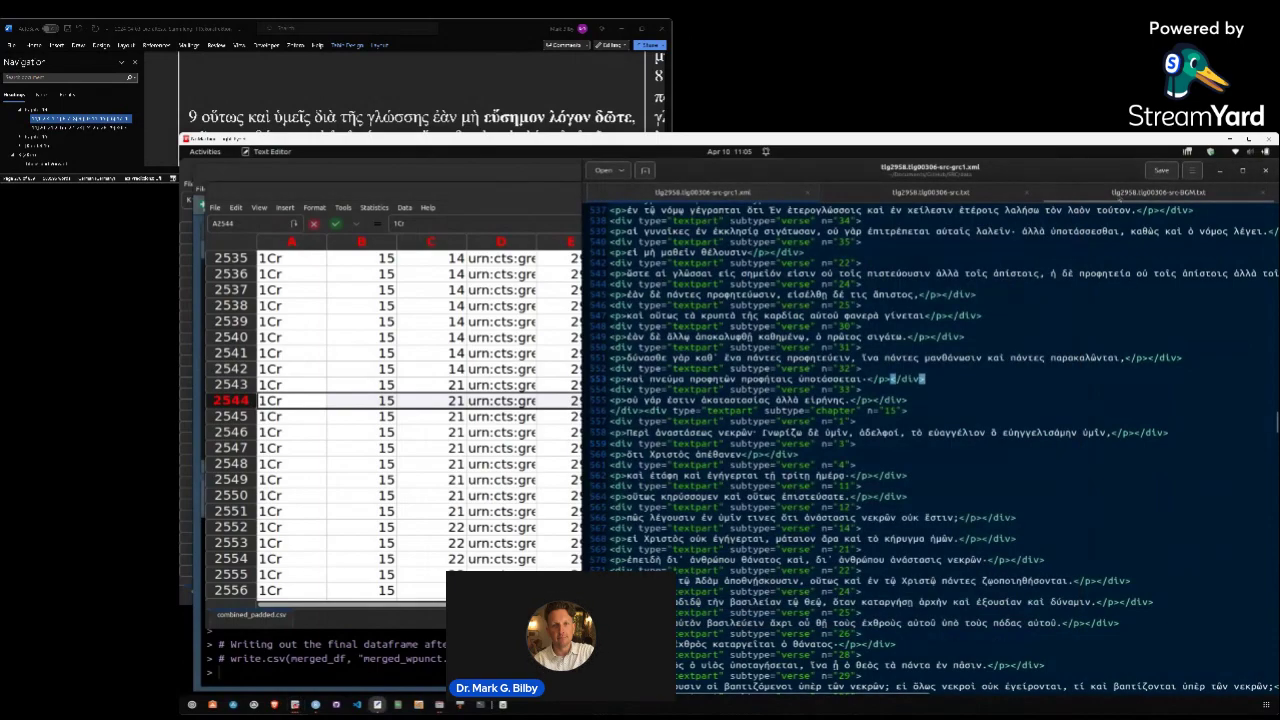
{"action": "left_click", "coordinate": [1158, 192]}
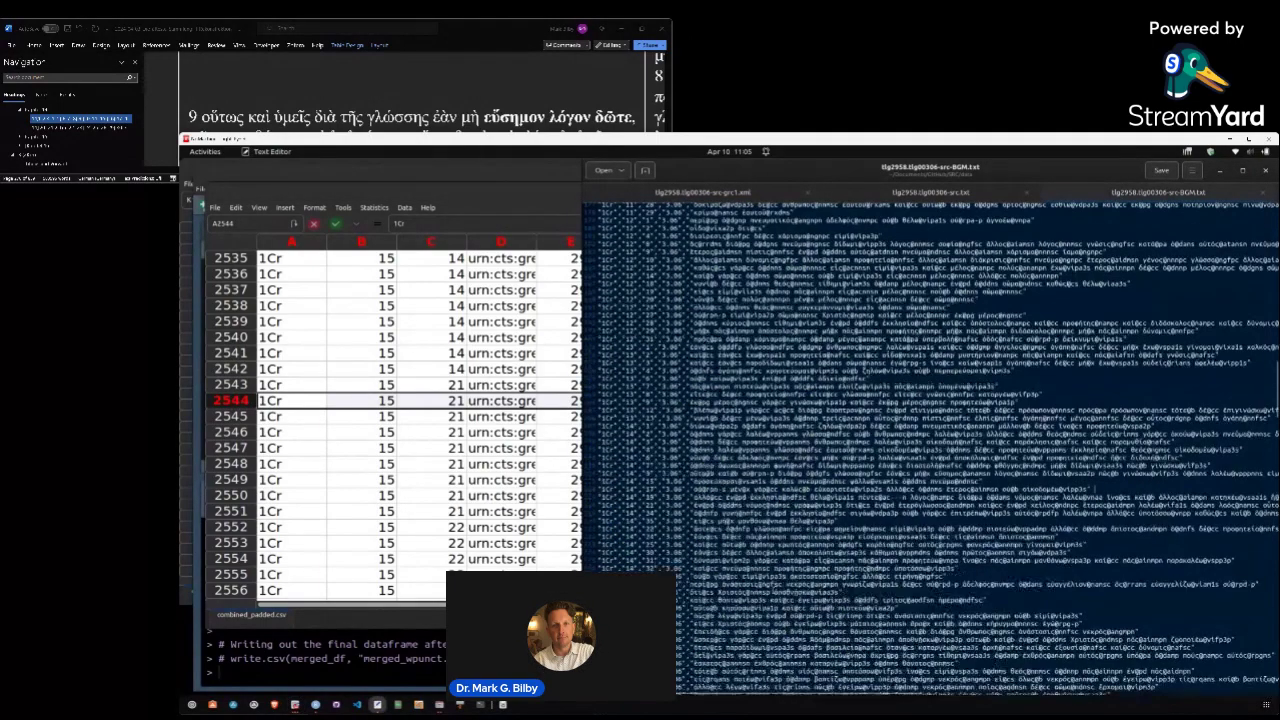
{"action": "scroll", "coordinate": [940, 450], "scroll_direction": "down", "scroll_amount": 9}
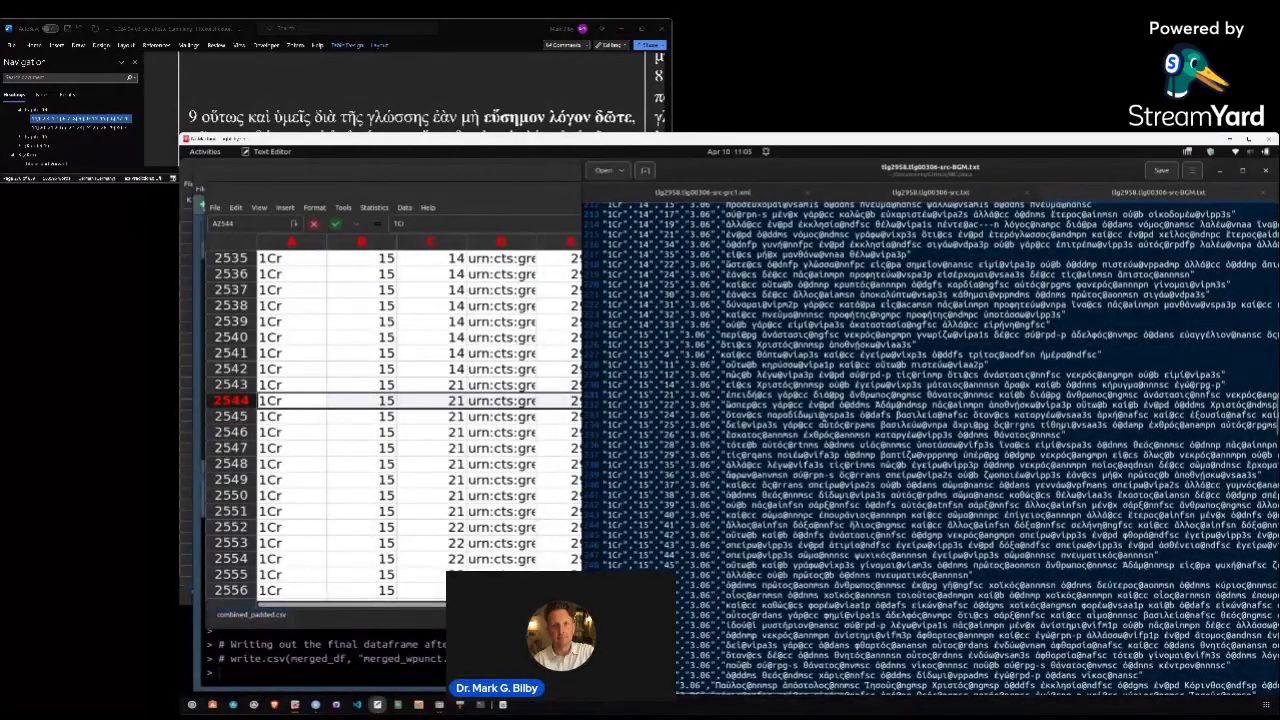
{"action": "key", "text": "BackSpace"}
{"action": "key", "text": "BackSpace"}
{"action": "key", "text": "BackSpace"}
{"action": "key", "text": "BackSpace"}
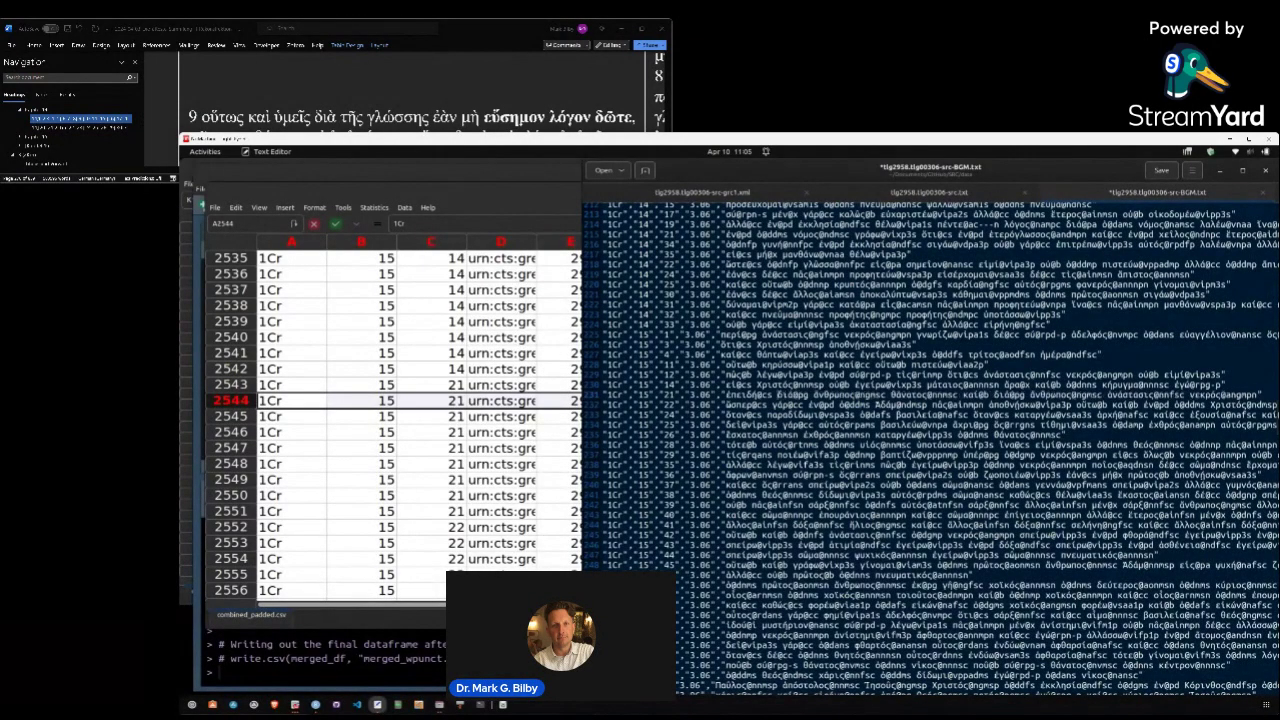
{"action": "key", "text": "ctrl+s"}
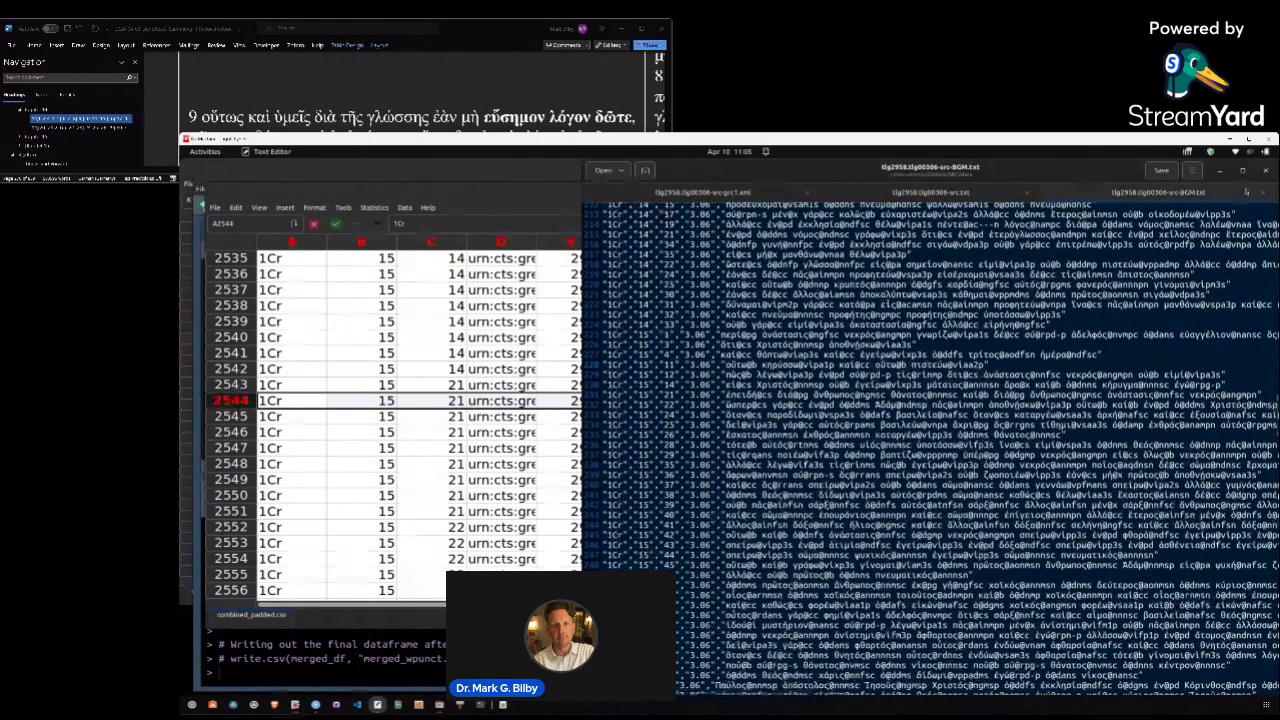
Glance at src.txt and grc1.xml, then minimise the editor to reveal the data folder
{"action": "left_click", "coordinate": [985, 198]}
{"action": "left_click", "coordinate": [703, 192]}
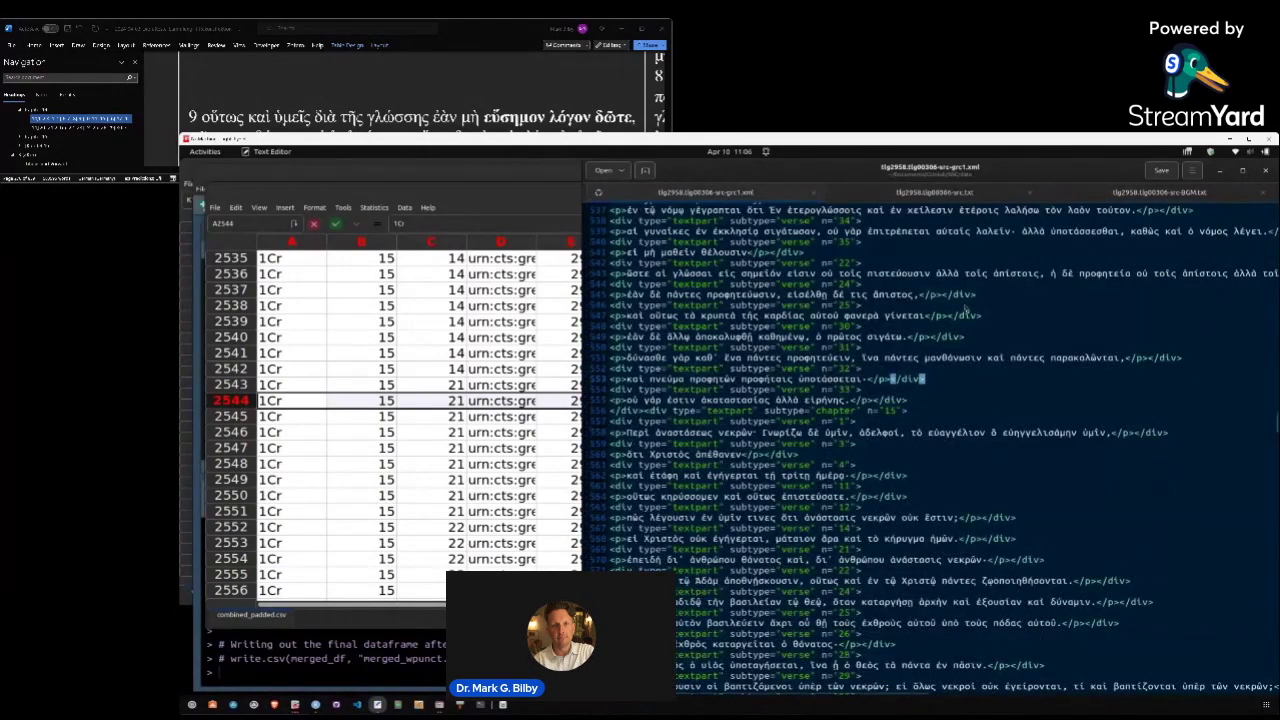
{"action": "left_click", "coordinate": [1218, 172]}
{"action": "left_click", "coordinate": [1134, 496]}
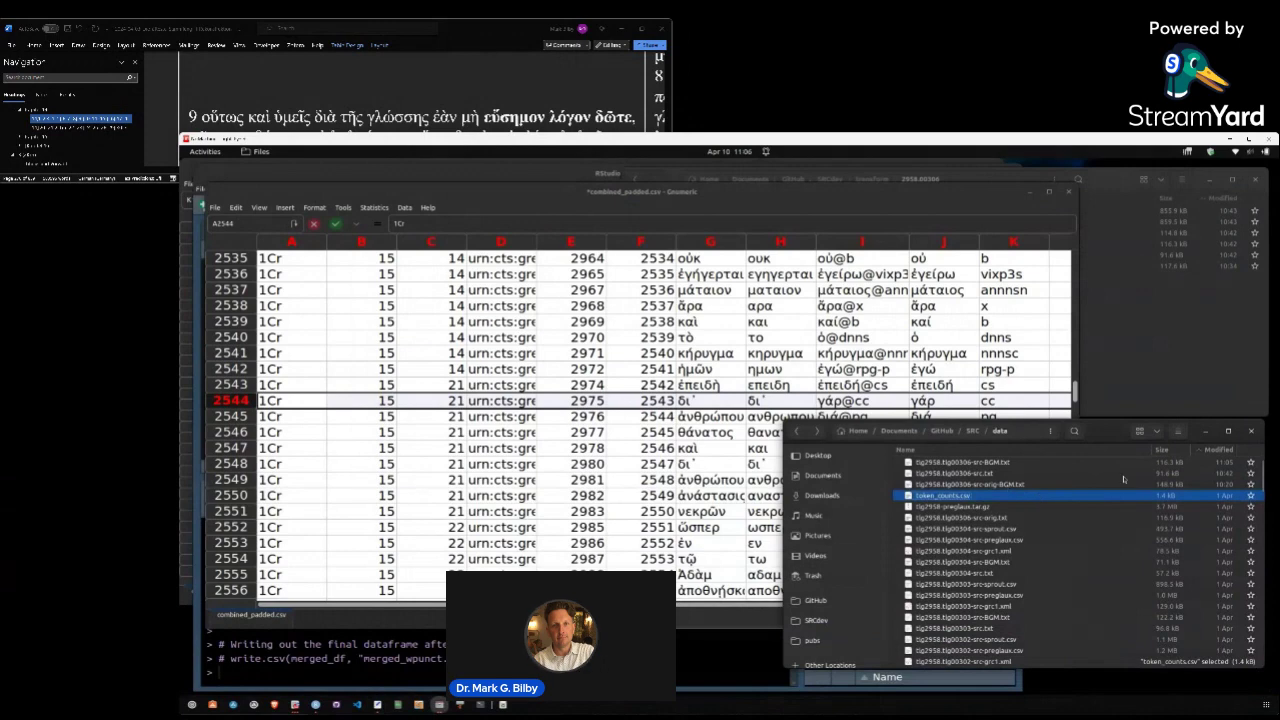
Copy grc1.xml and BGM.txt from the data folder
{"action": "scroll", "coordinate": [1010, 480], "scroll_direction": "up", "scroll_amount": 1}
{"action": "left_click", "coordinate": [1000, 463]}
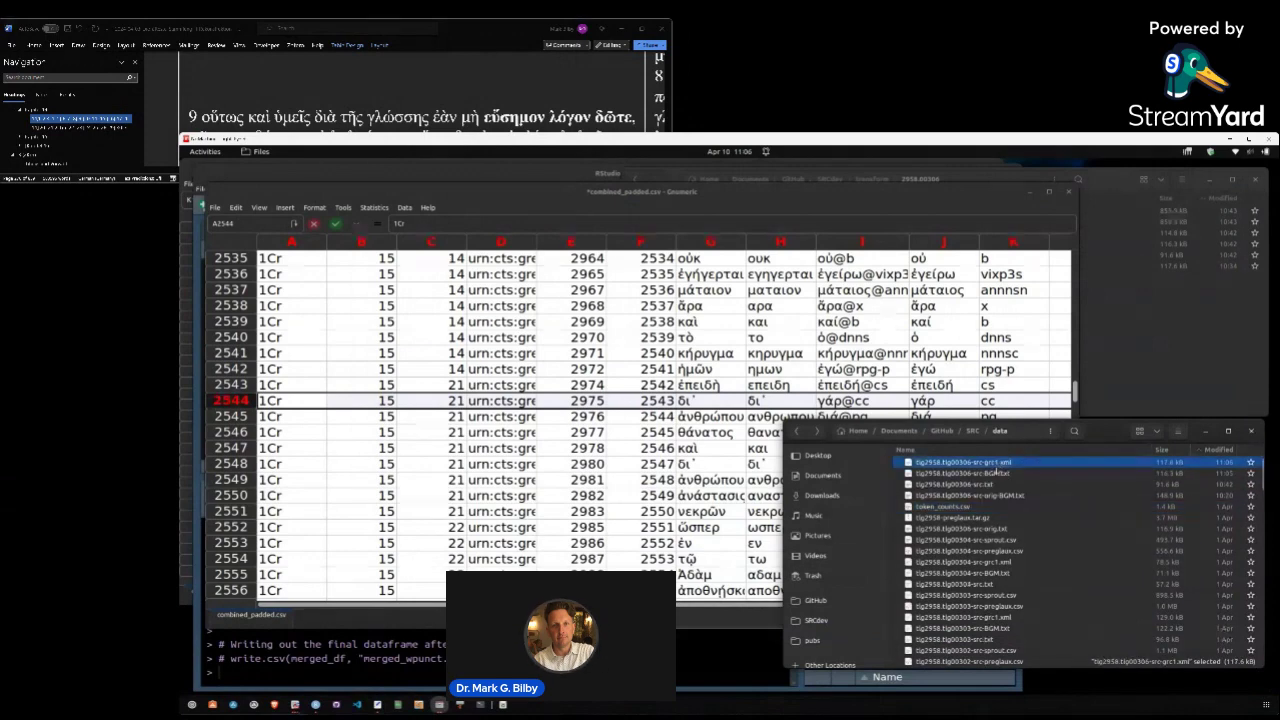
{"action": "left_click", "coordinate": [996, 474], "text": "shift"}
{"action": "right_click", "coordinate": [996, 476]}
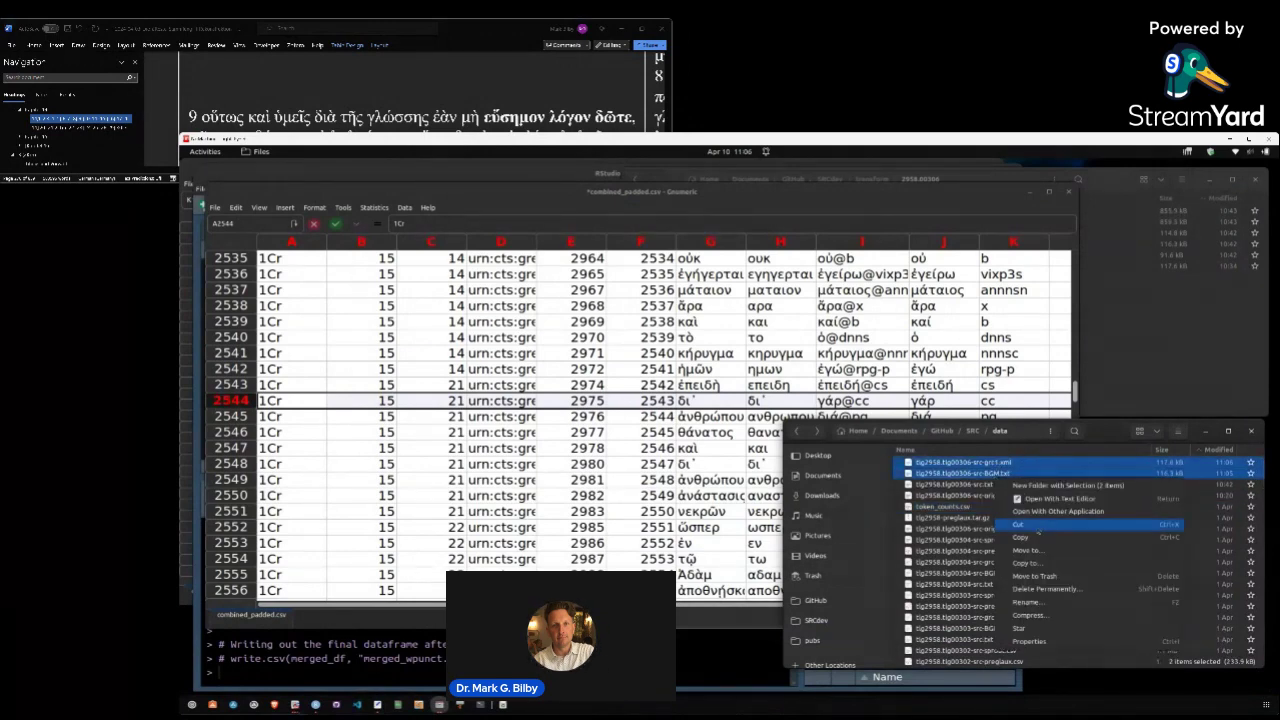
{"action": "left_click", "coordinate": [1040, 530]}
Paste them into 2958.00306, replacing the older copies, and close the spreadsheet
{"action": "left_click", "coordinate": [1157, 367]}
{"action": "right_click", "coordinate": [1005, 338]}
{"action": "left_click", "coordinate": [1030, 369]}
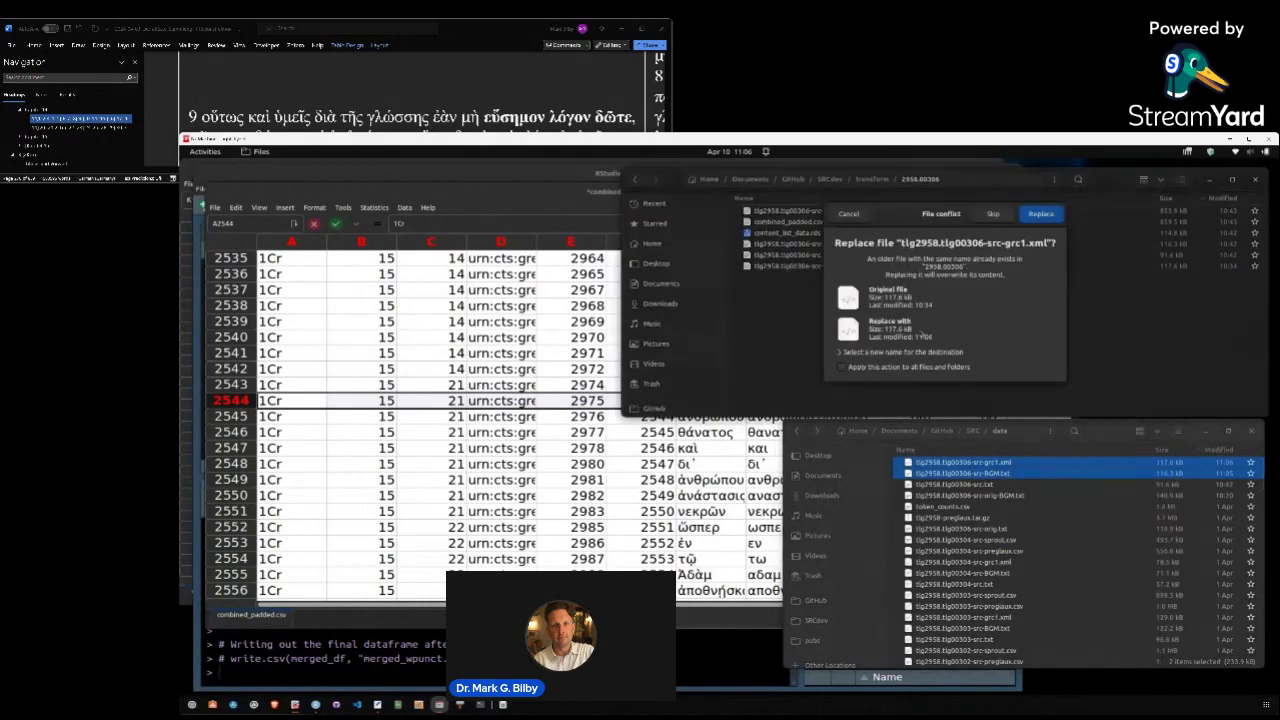
{"action": "left_click", "coordinate": [1041, 215]}
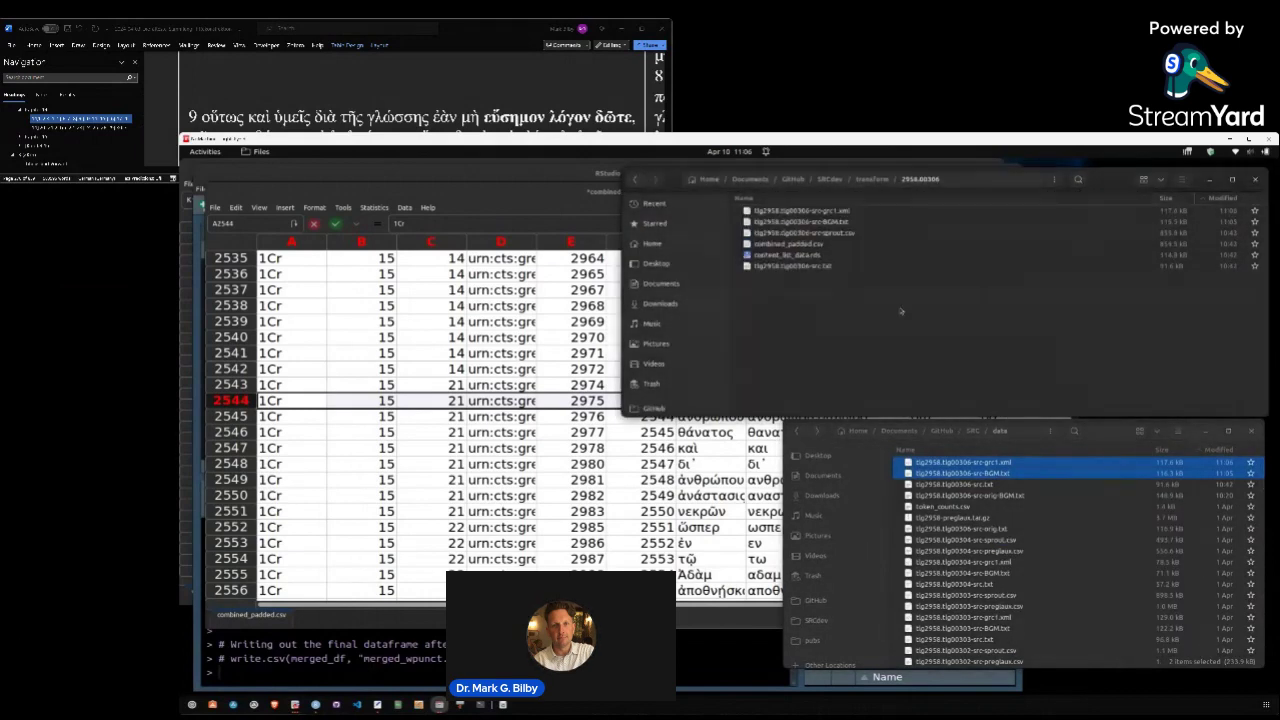
{"action": "left_click", "coordinate": [490, 338]}
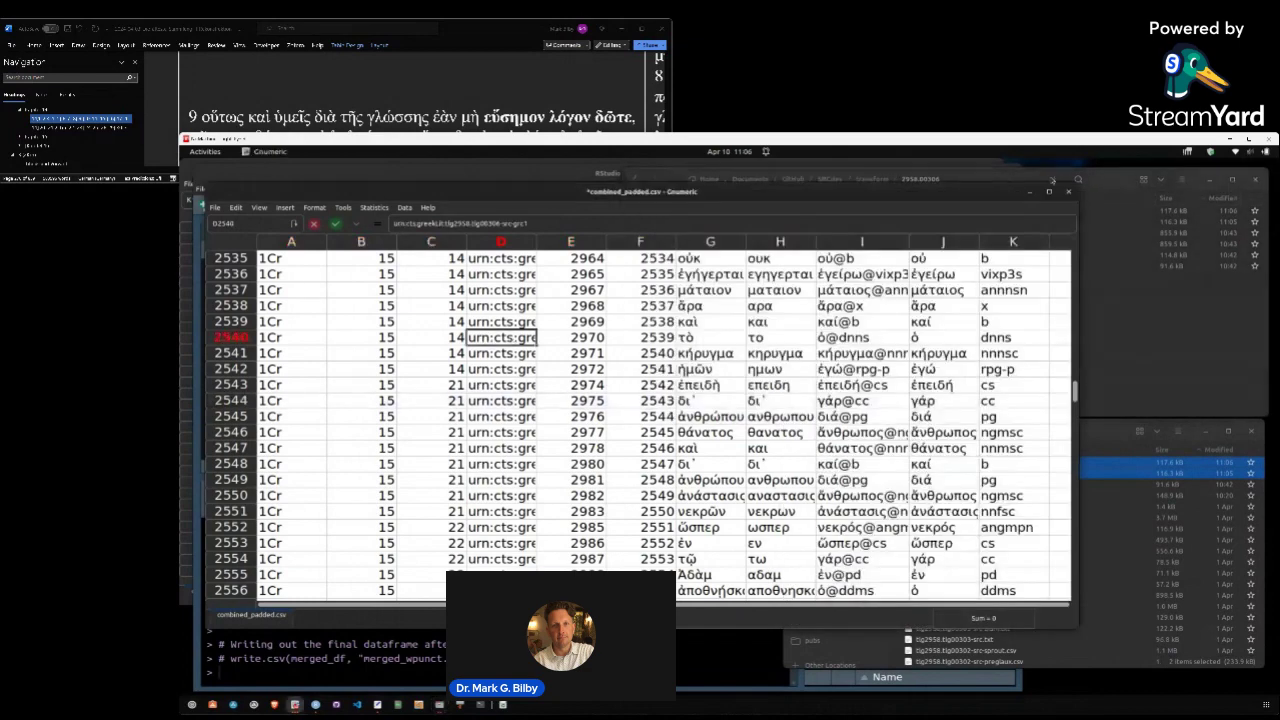
{"action": "left_click", "coordinate": [1068, 191]}
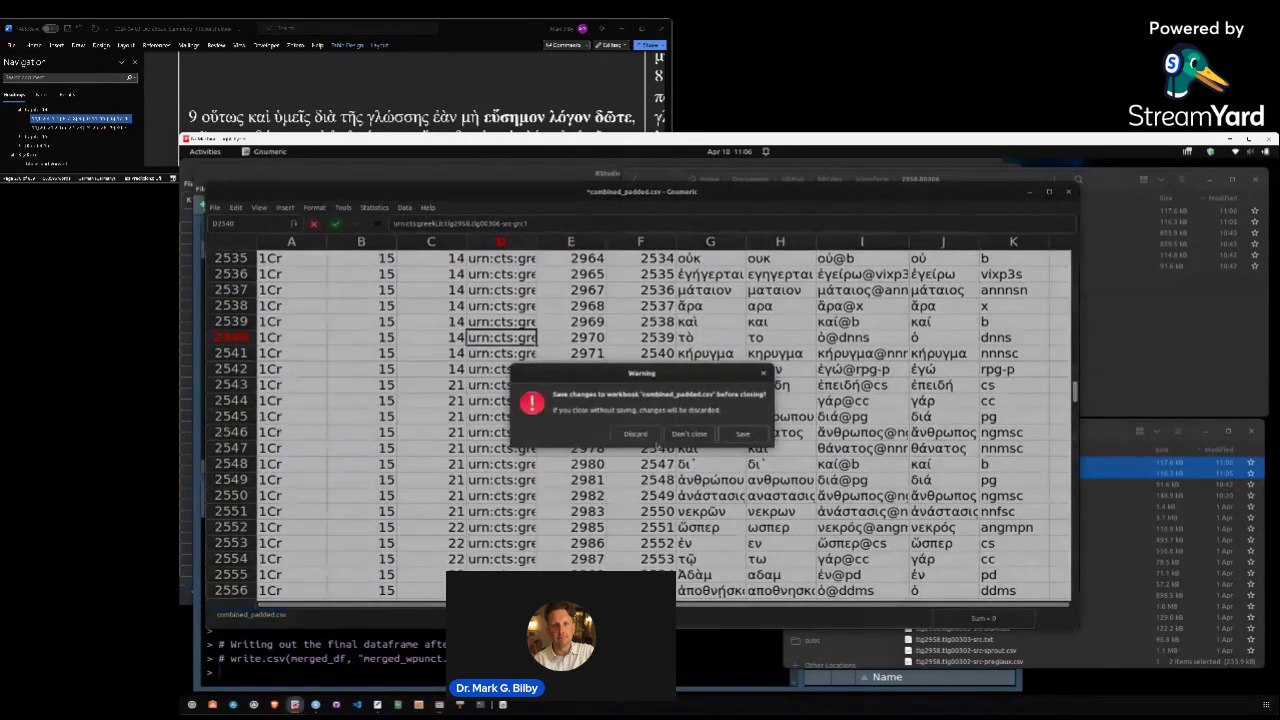
{"action": "left_click", "coordinate": [647, 436]}
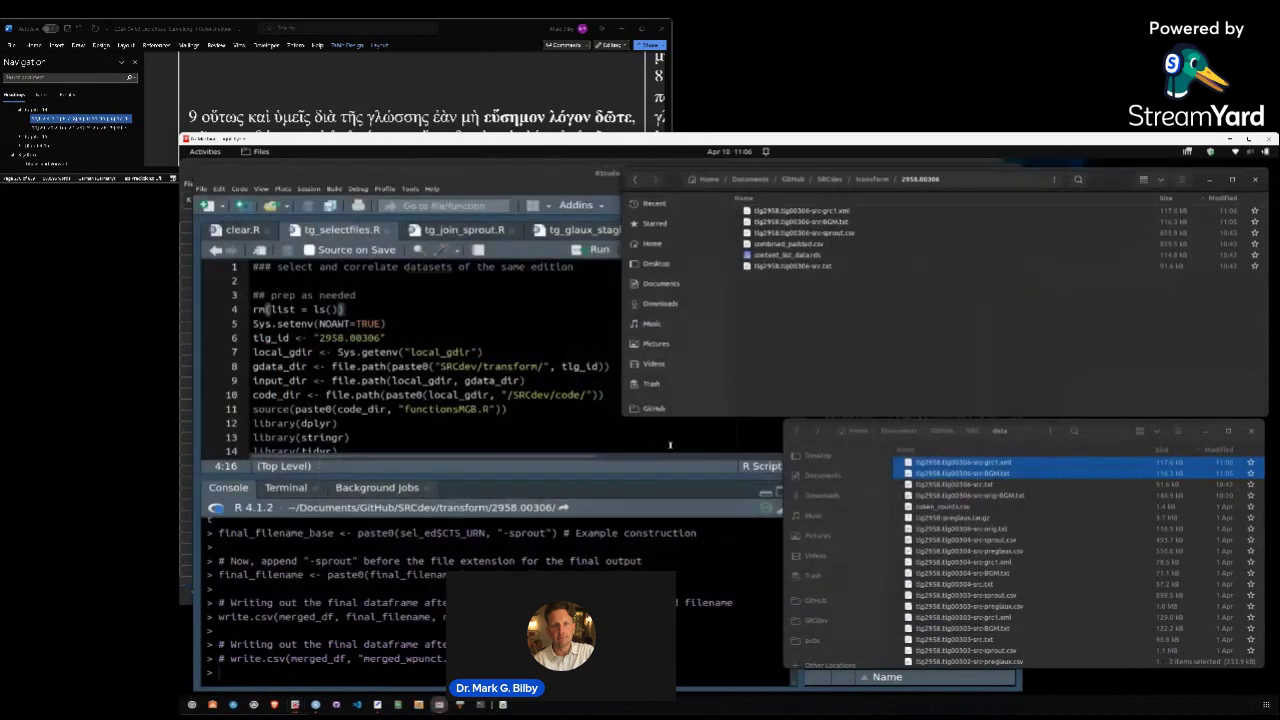
{"action": "key", "text": "ctrl+a"}
{"action": "key", "text": "ctrl+Return"}
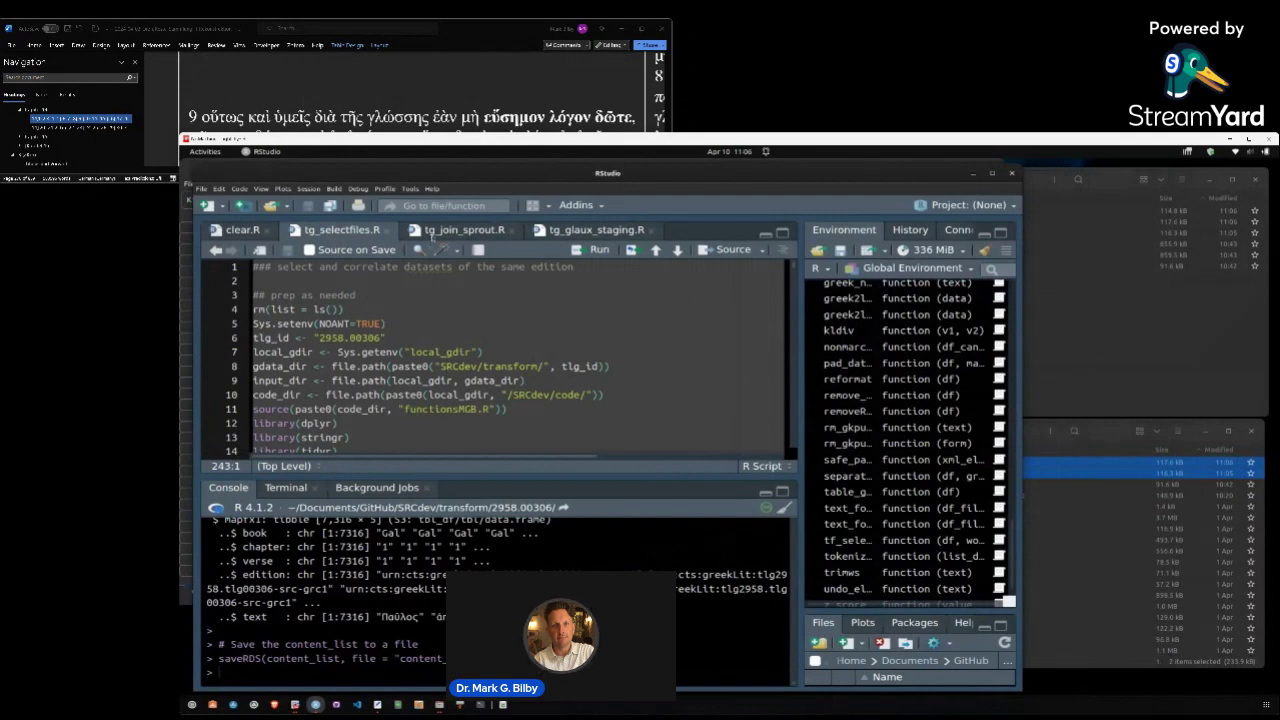
{"action": "key", "text": "ctrl+Tab"}
{"action": "key", "text": "ctrl+Return"}
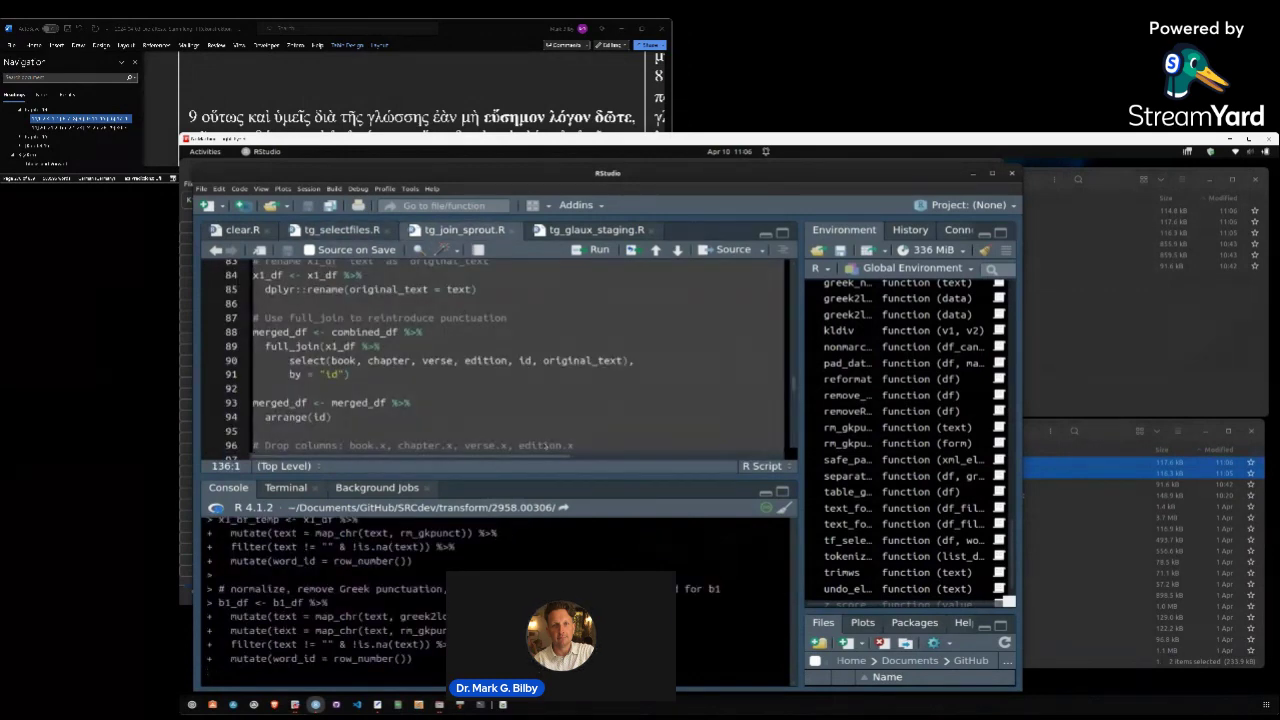
{"action": "left_click", "coordinate": [783, 492]}
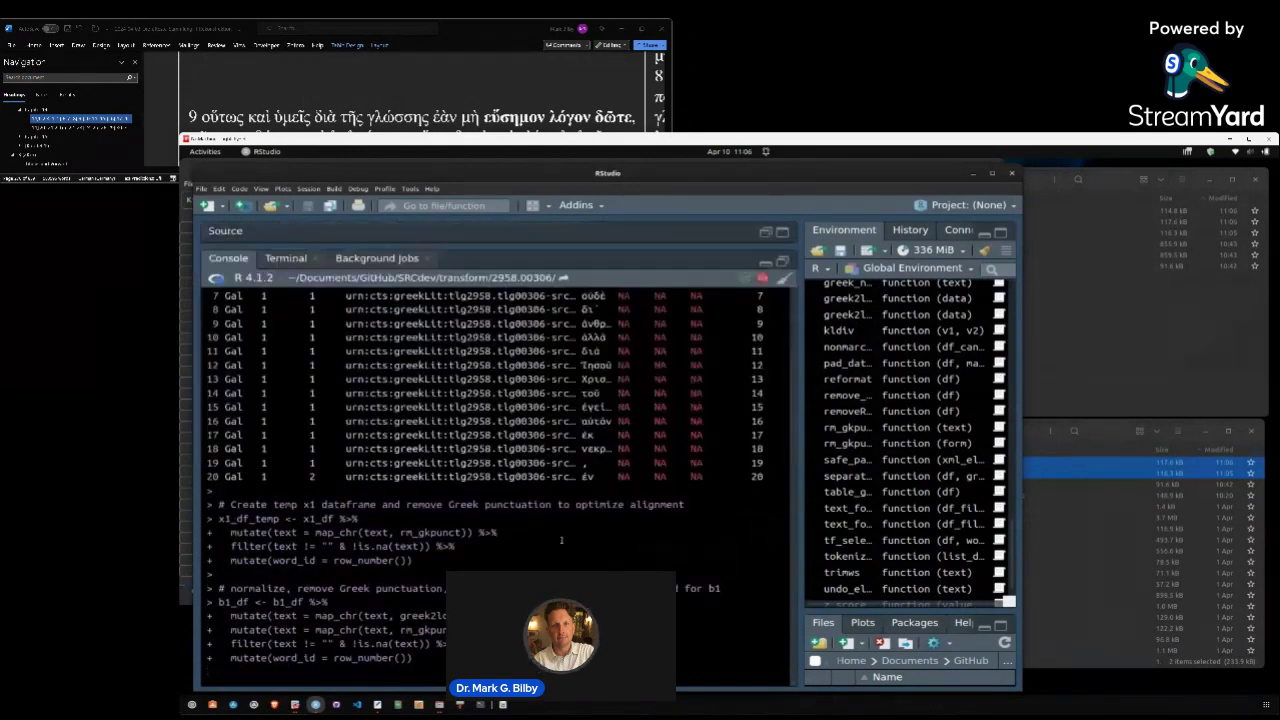
{"action": "scroll", "coordinate": [555, 542], "scroll_direction": "up", "scroll_amount": 5}
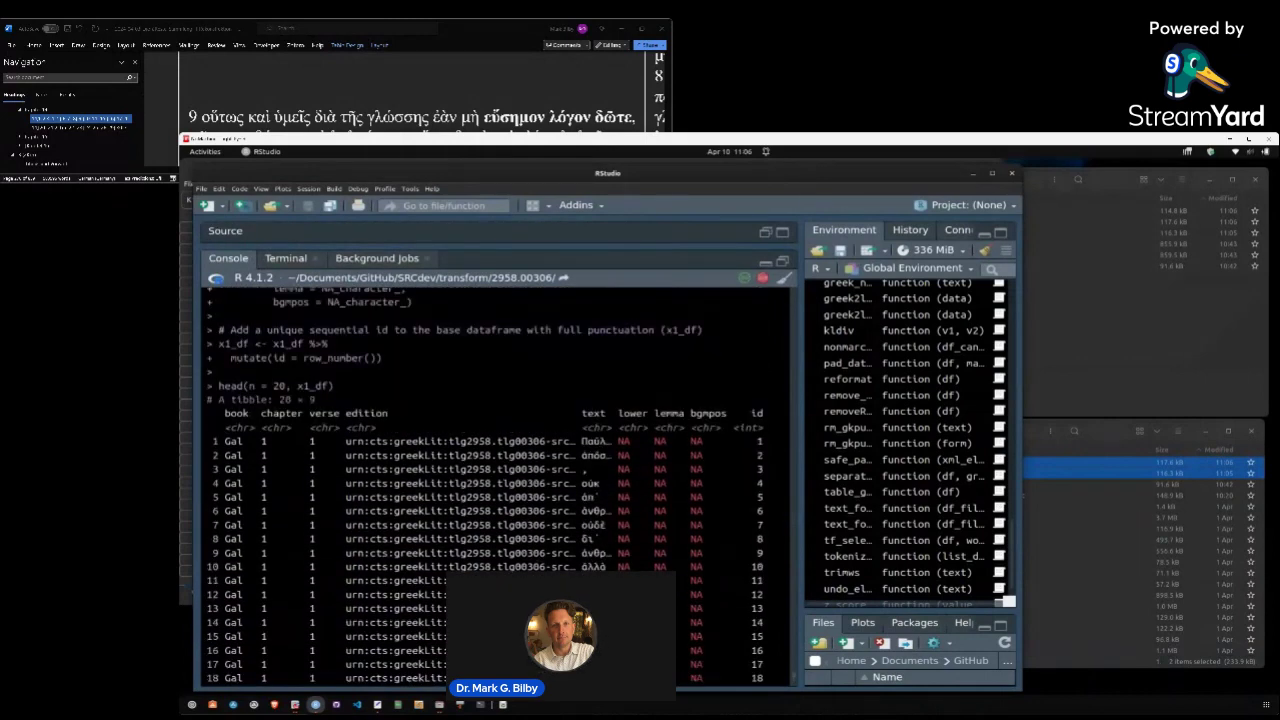
{"action": "scroll", "coordinate": [497, 488], "scroll_direction": "down", "scroll_amount": 10}
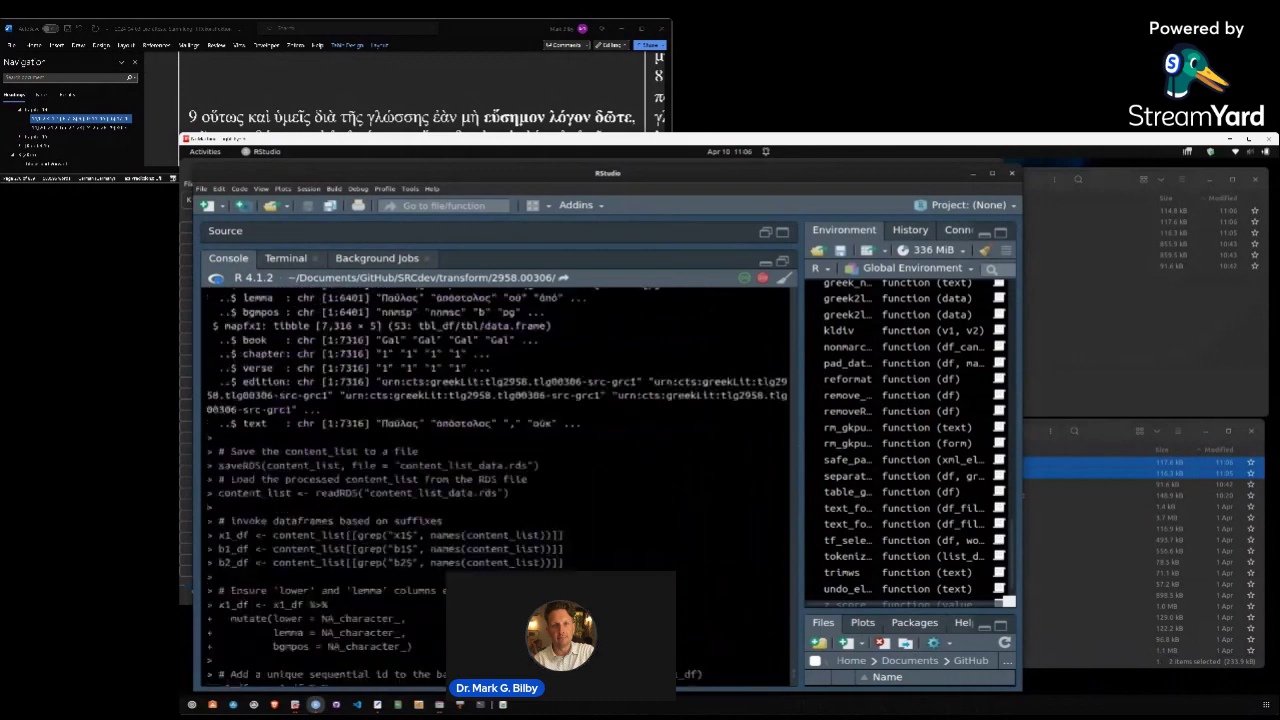
{"action": "scroll", "coordinate": [497, 488], "scroll_direction": "down", "scroll_amount": 2}
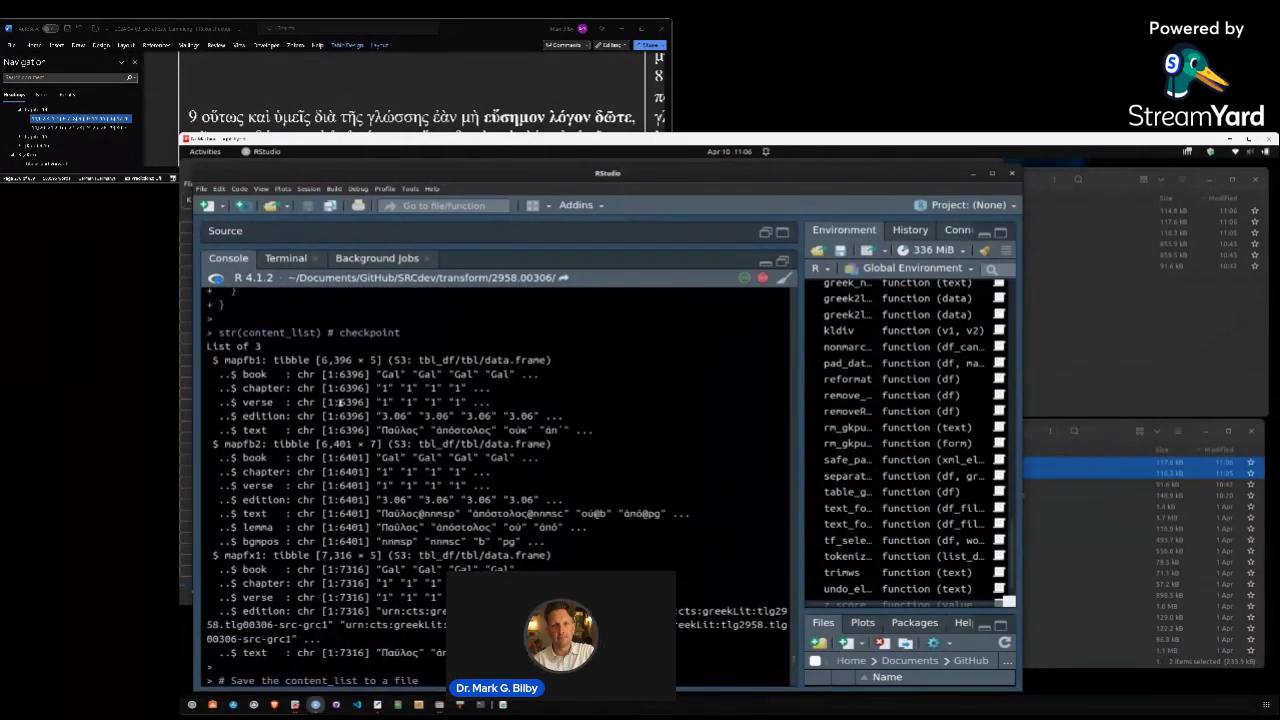
{"action": "left_click_drag", "start_coordinate": [340, 403], "coordinate": [370, 403]}
{"action": "left_click_drag", "start_coordinate": [340, 458], "coordinate": [364, 459]}
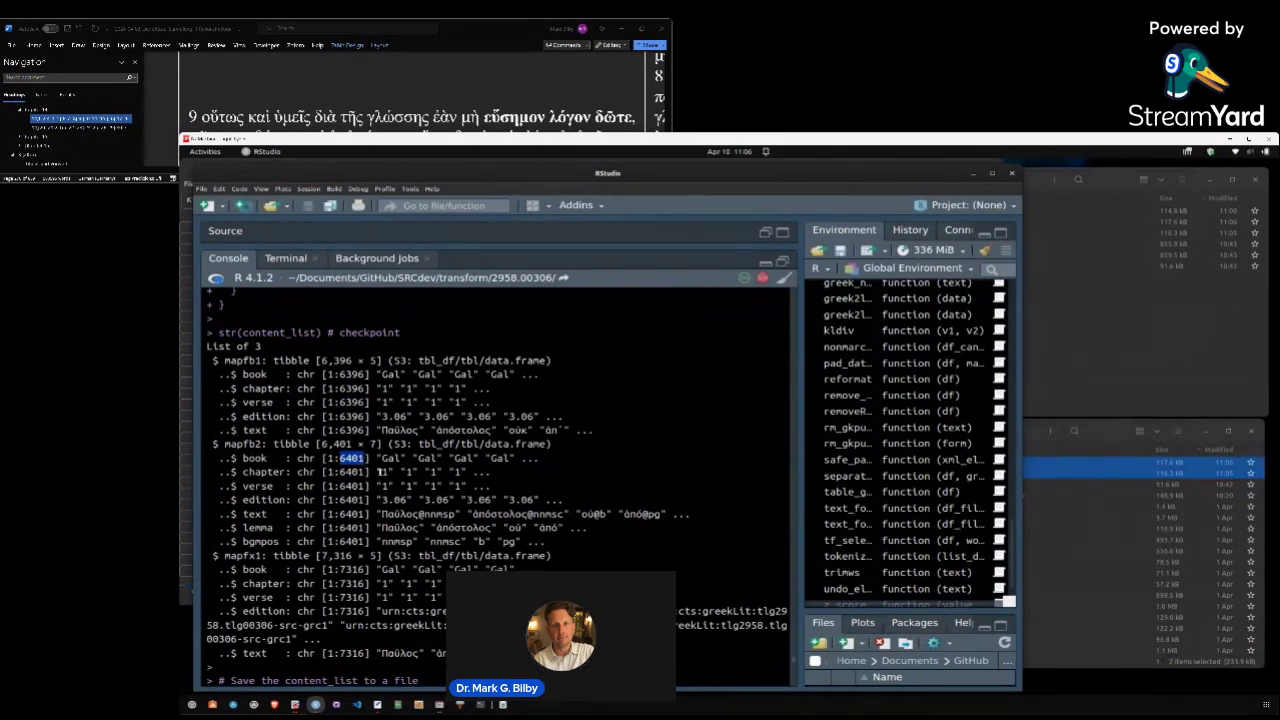
{"action": "left_click", "coordinate": [363, 401]}
{"action": "left_click_drag", "start_coordinate": [340, 584], "coordinate": [367, 584]}
{"action": "left_click", "coordinate": [370, 583]}
{"action": "key", "text": "ctrl+plus"}
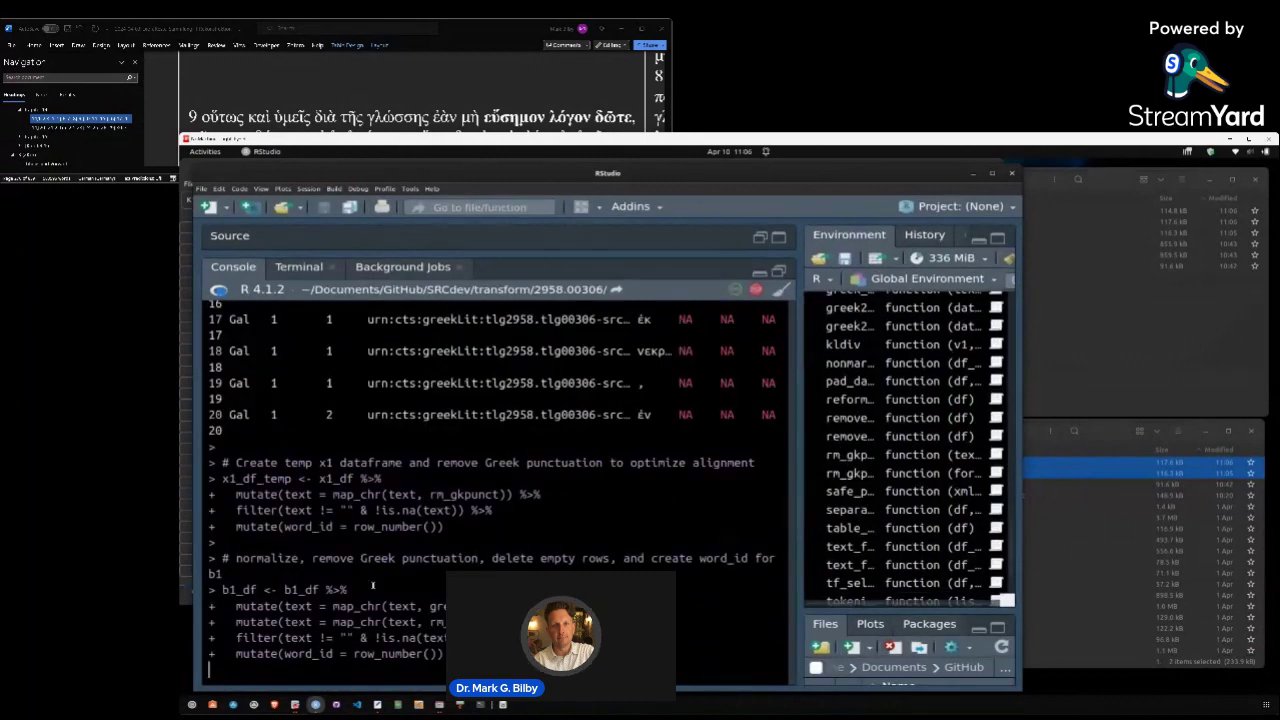
{"action": "scroll", "coordinate": [373, 584], "scroll_direction": "up", "scroll_amount": 2}
{"action": "scroll", "coordinate": [372, 584], "scroll_direction": "up", "scroll_amount": 15}
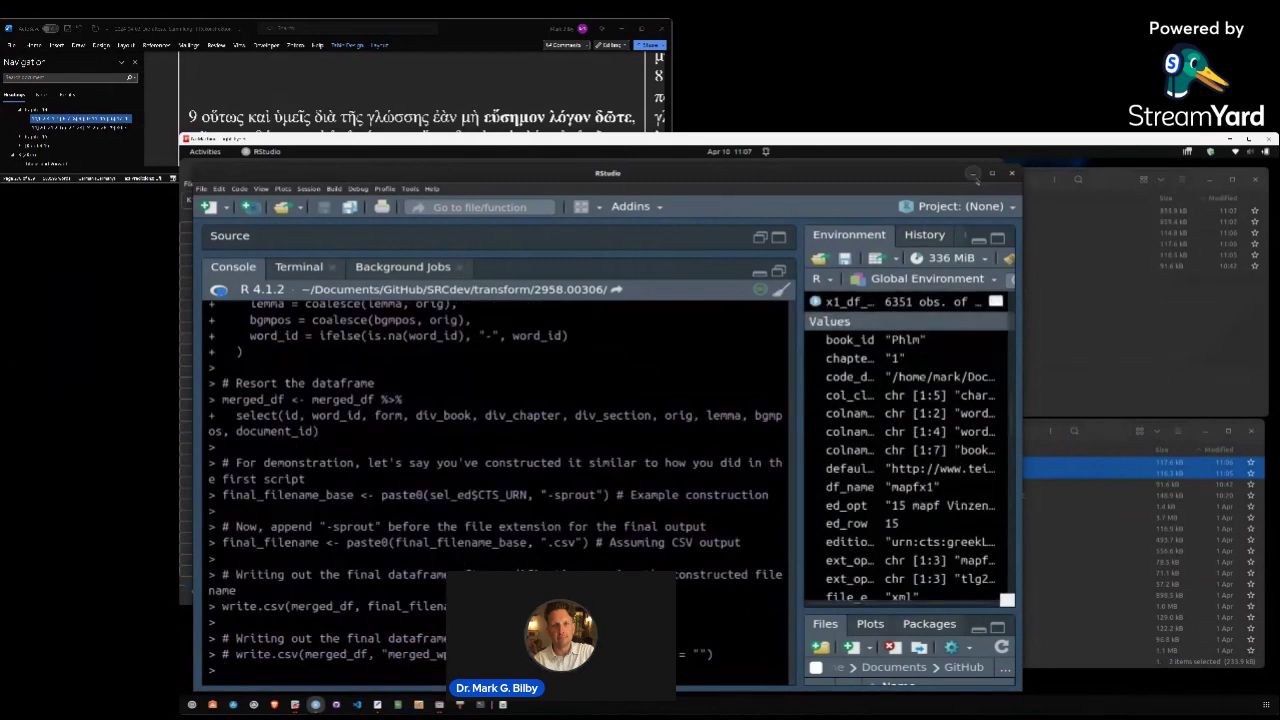
Minimise RStudio and close the outdated Gnumeric spreadsheet window
{"action": "left_click", "coordinate": [975, 176]}
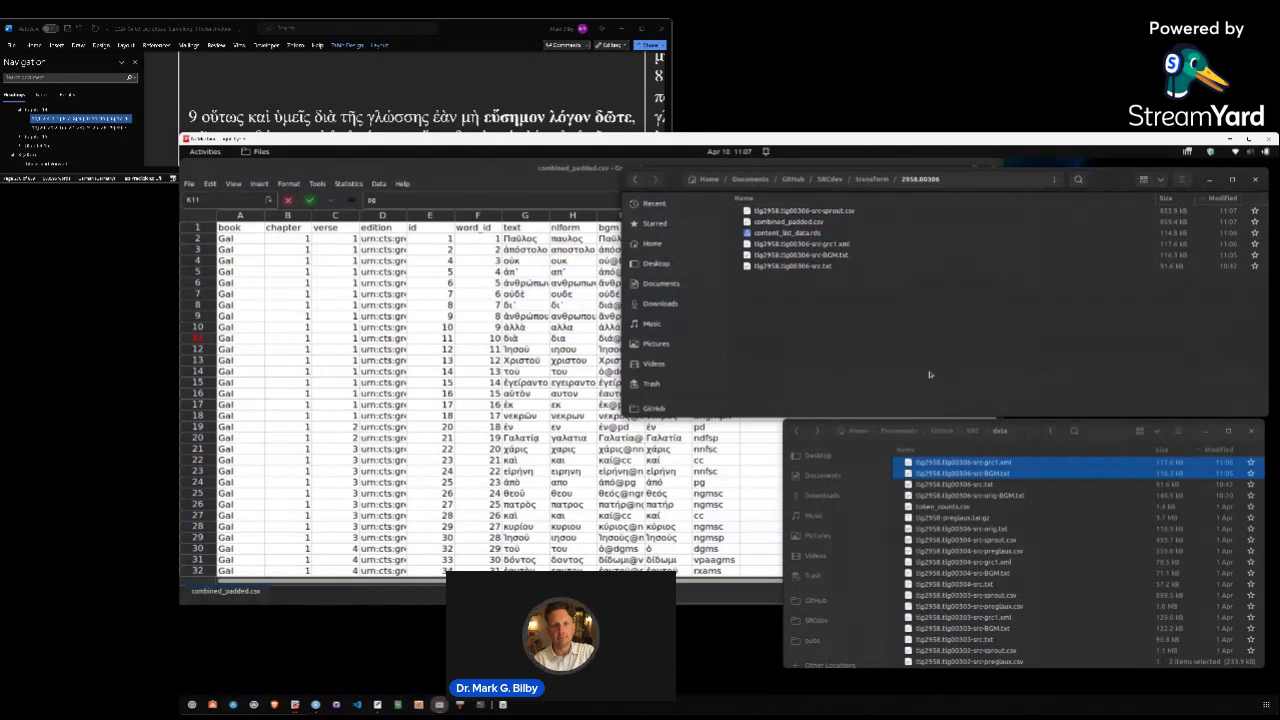
{"action": "right_click", "coordinate": [818, 222]}
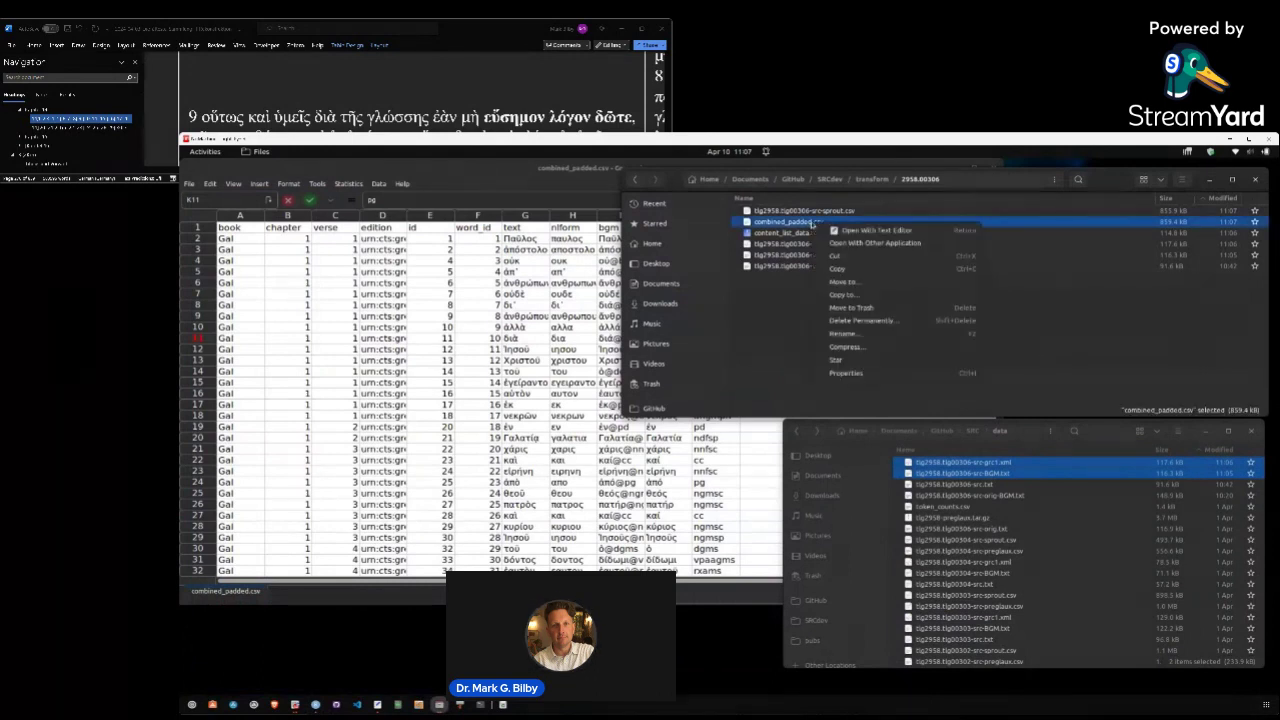
{"action": "left_click", "coordinate": [486, 330]}
{"action": "left_click", "coordinate": [486, 330]}
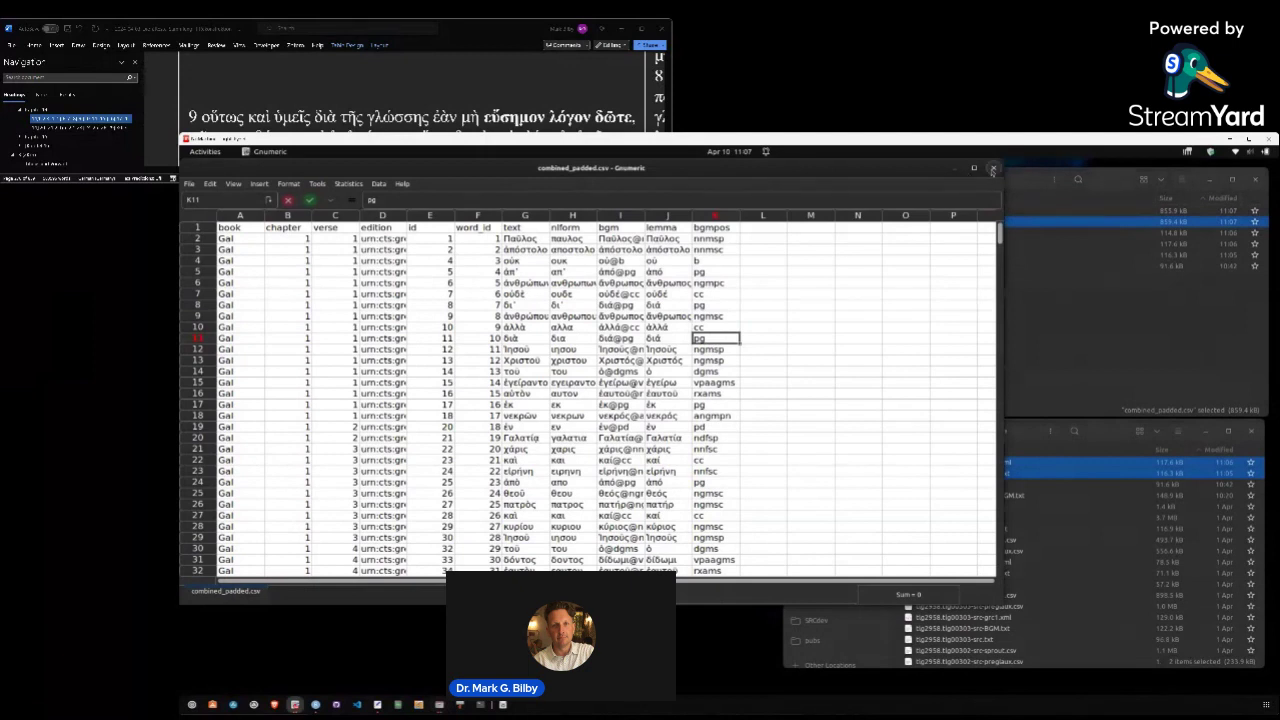
{"action": "left_click", "coordinate": [993, 168]}
Open combined_padded.csv in Gnumeric via Open With Other Application
{"action": "right_click", "coordinate": [798, 220]}
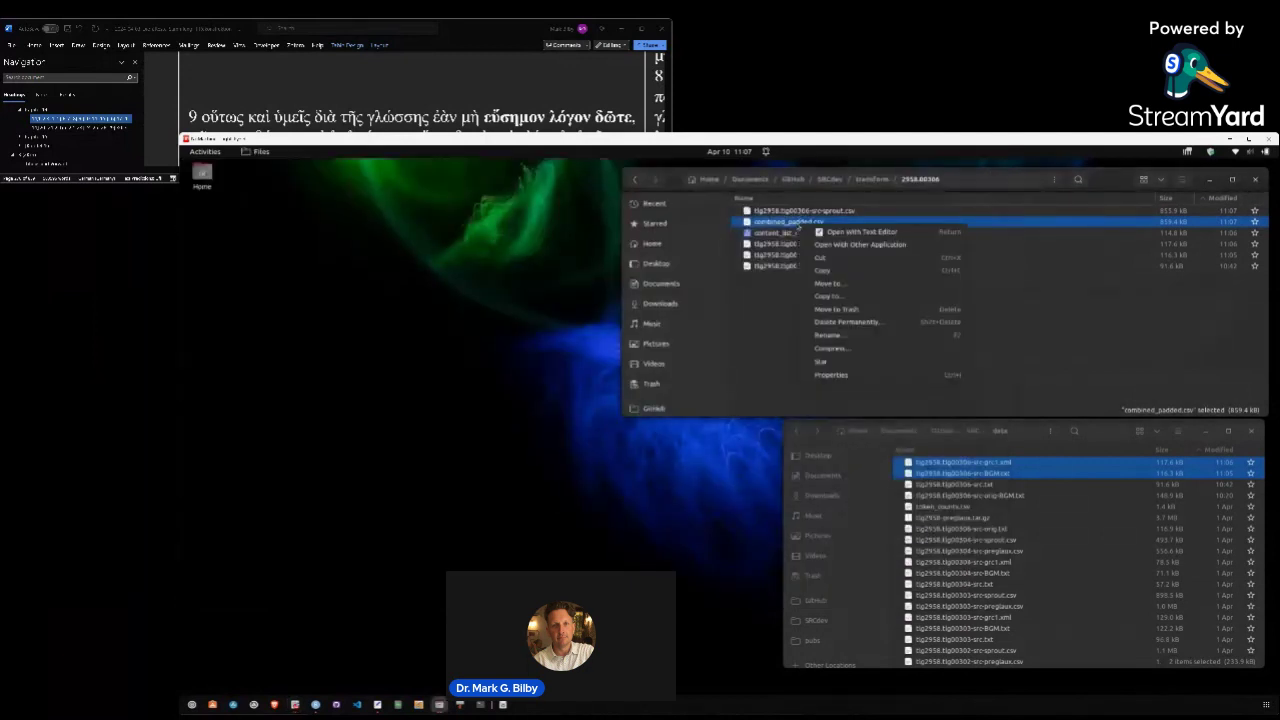
{"action": "left_click", "coordinate": [850, 249]}
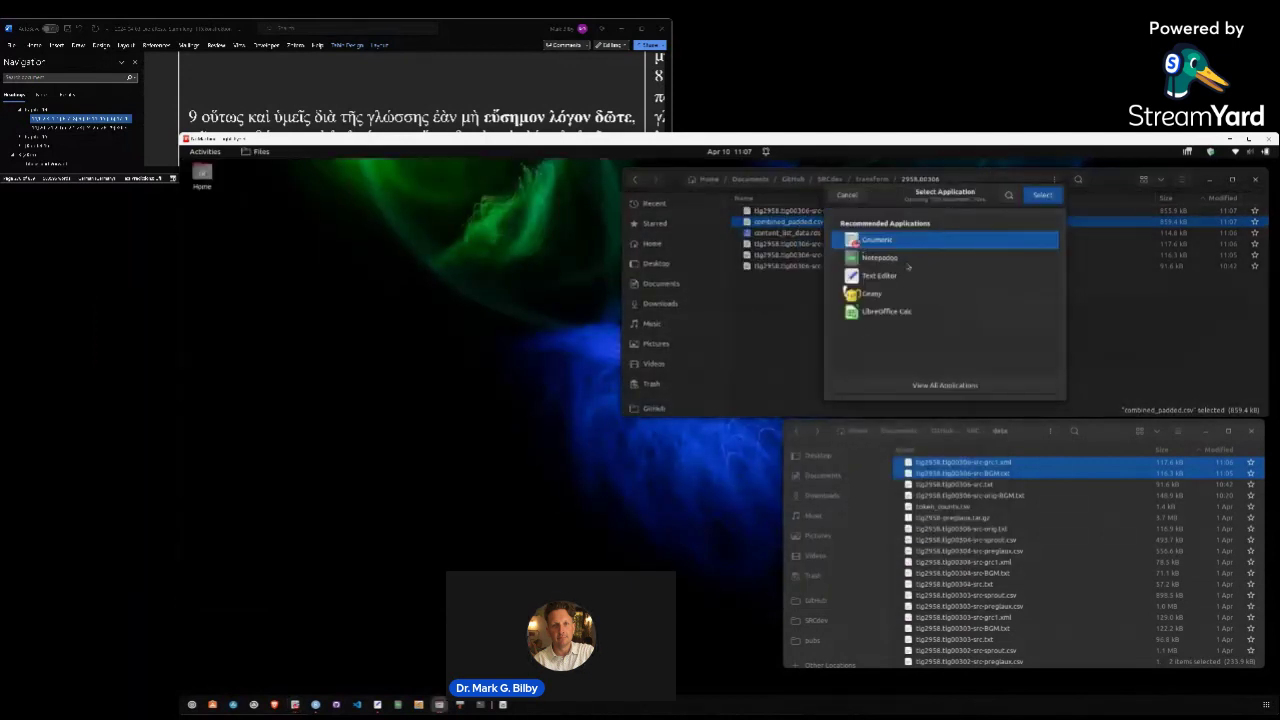
{"action": "double_click", "coordinate": [880, 241]}
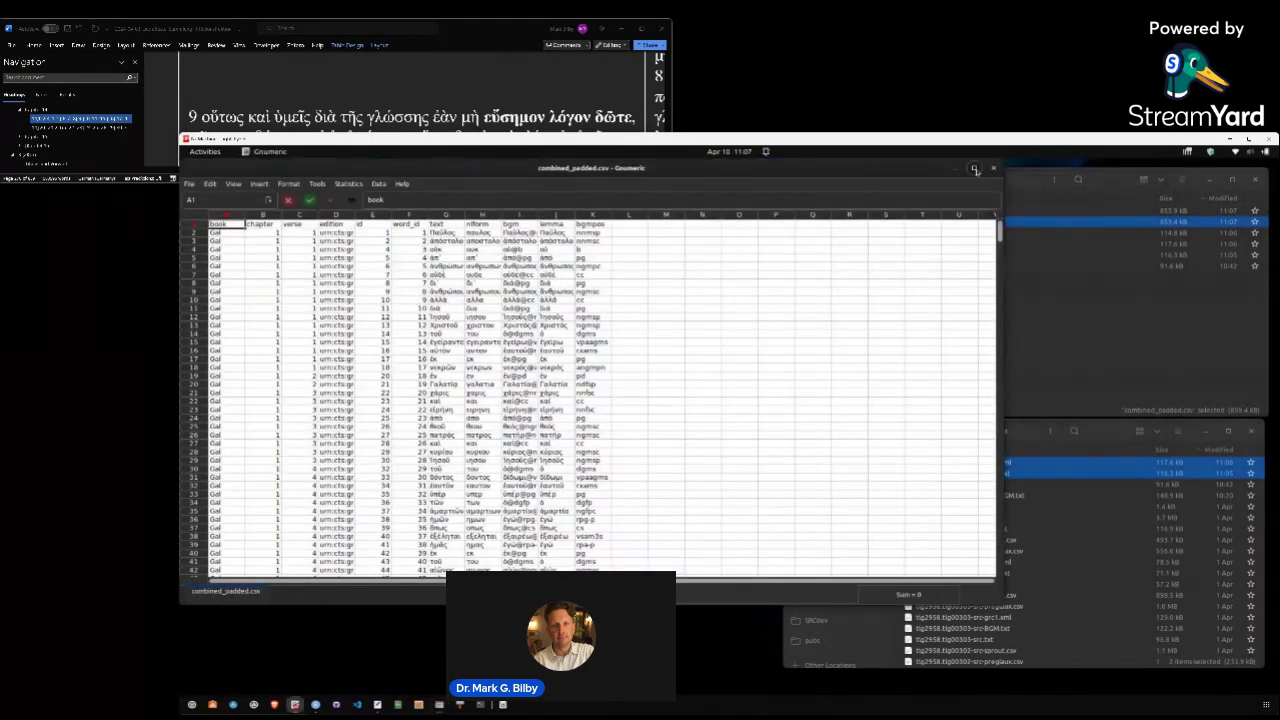
Maximise Gnumeric and scroll to 1 Corinthians 15, checking the νεκρῶν entry
{"action": "left_click", "coordinate": [975, 169]}
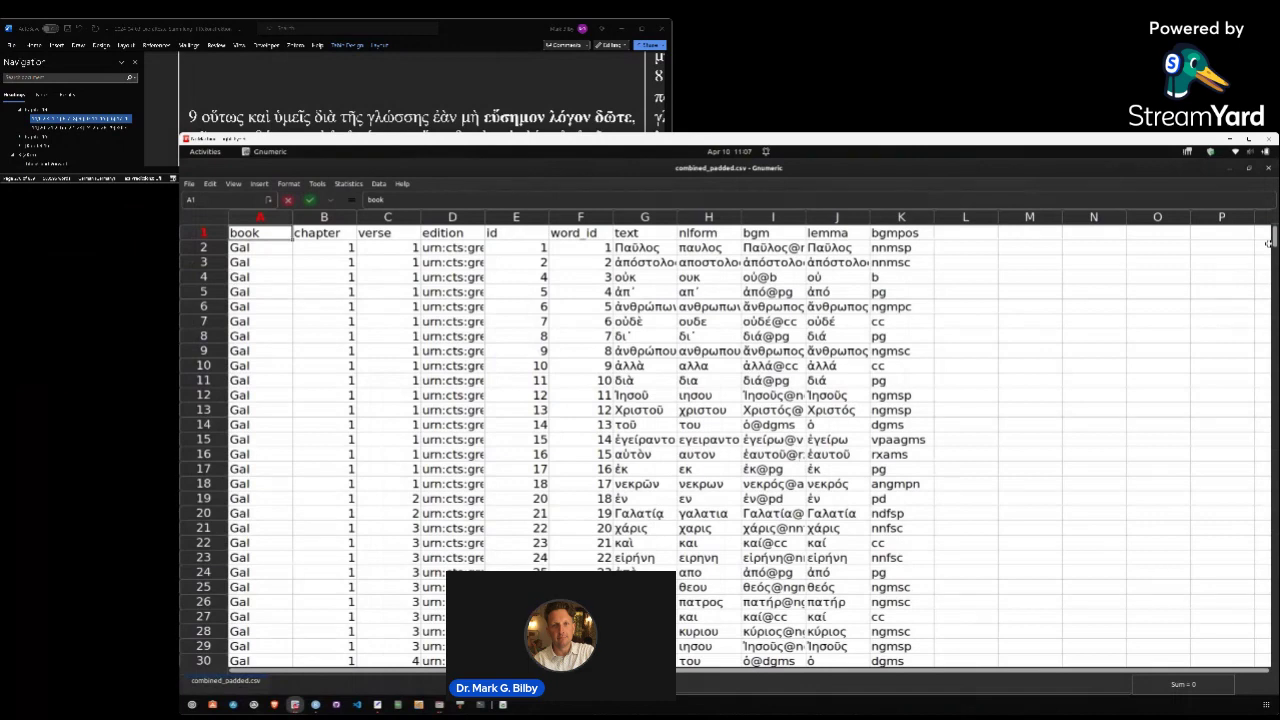
{"action": "left_click_drag", "start_coordinate": [1273, 237], "coordinate": [706, 390]}
{"action": "scroll", "coordinate": [706, 390], "scroll_direction": "up", "scroll_amount": 3}
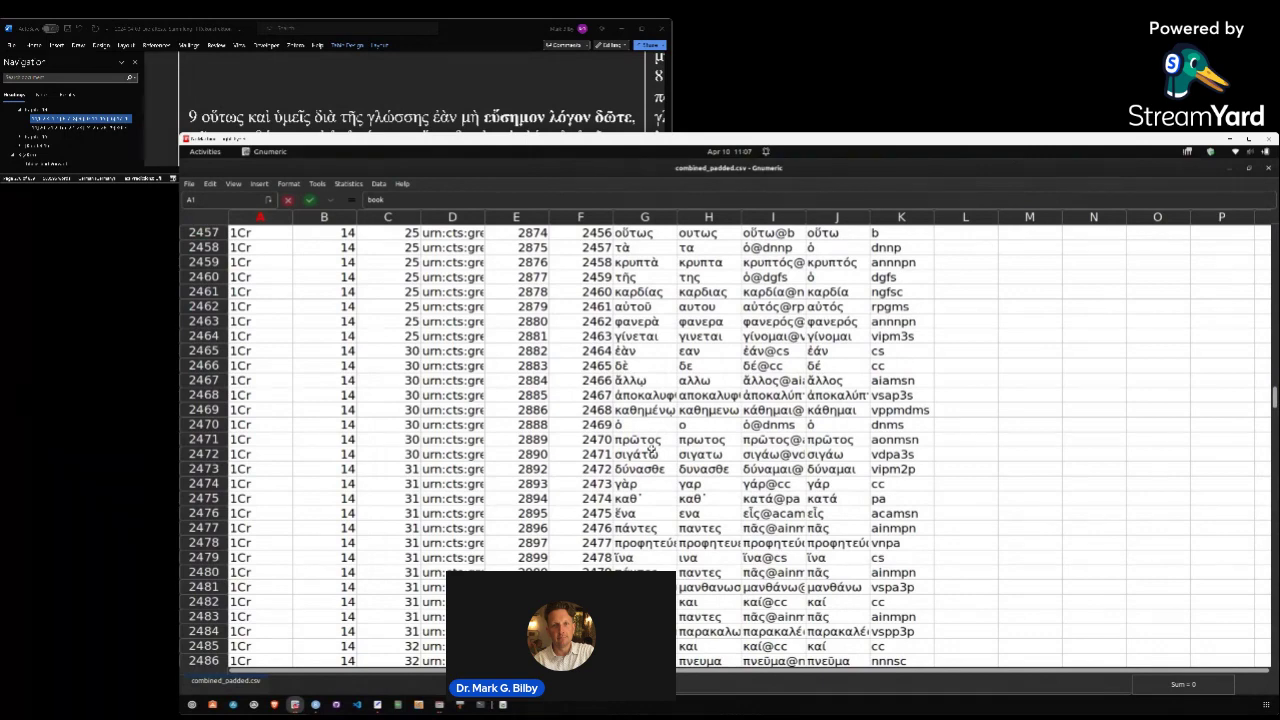
{"action": "scroll", "coordinate": [651, 448], "scroll_direction": "down", "scroll_amount": 7}
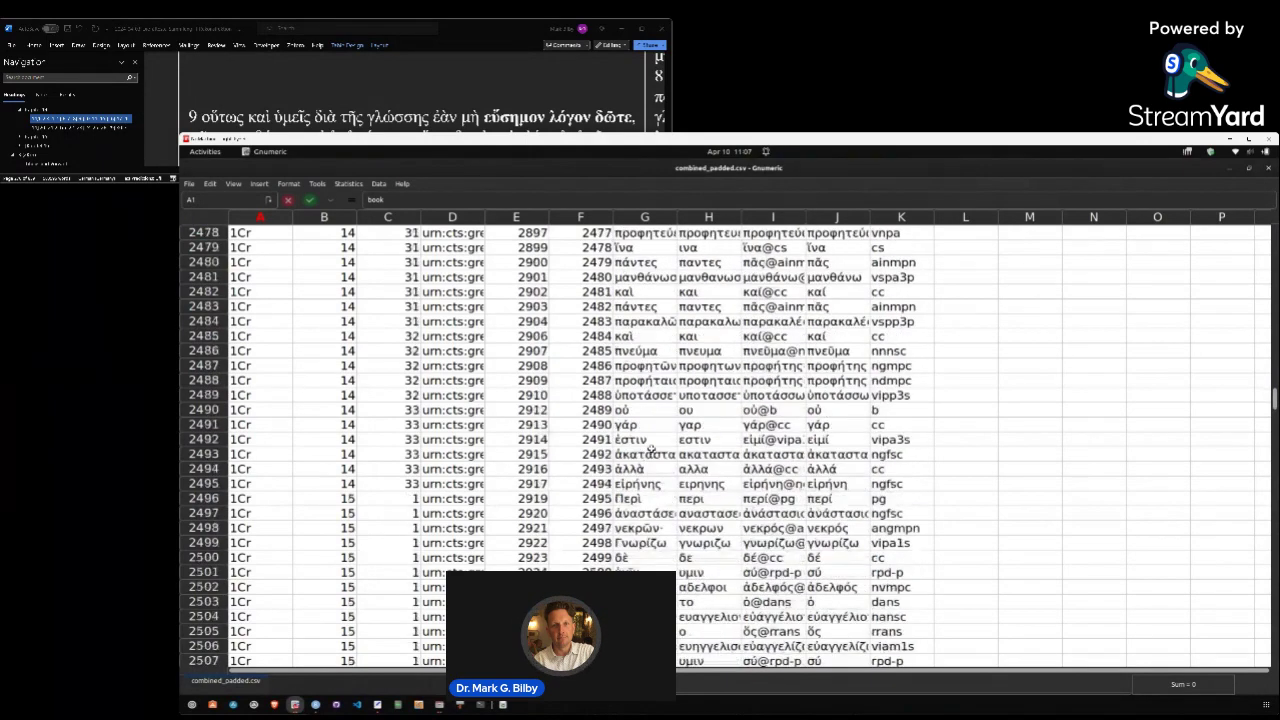
{"action": "scroll", "coordinate": [651, 448], "scroll_direction": "down", "scroll_amount": 5}
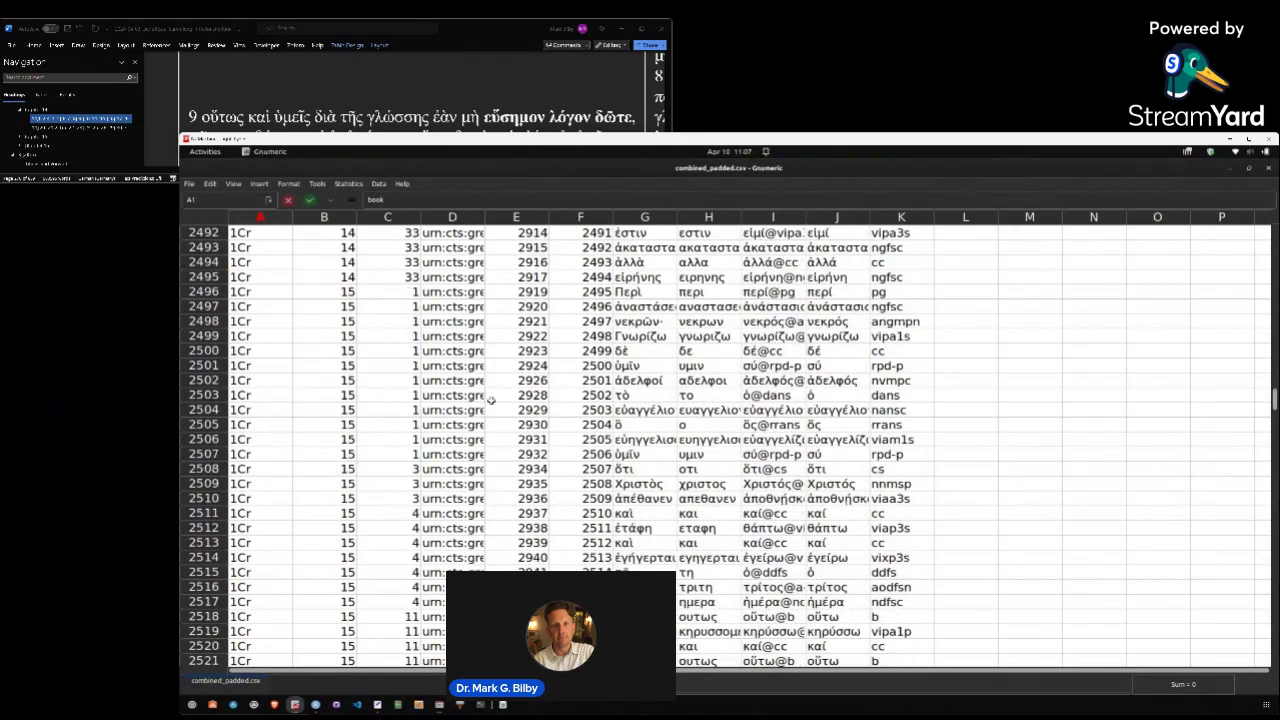
{"action": "scroll", "coordinate": [491, 400], "scroll_direction": "up", "scroll_amount": 2}
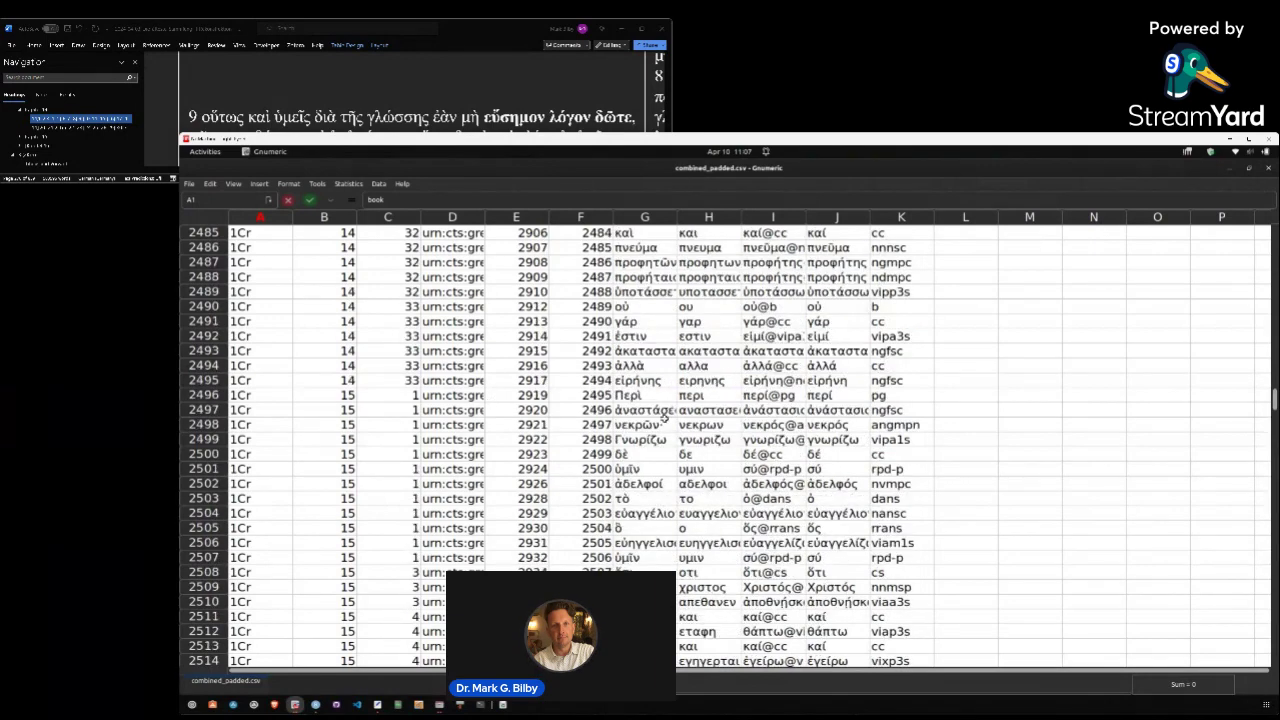
{"action": "left_click", "coordinate": [662, 424]}
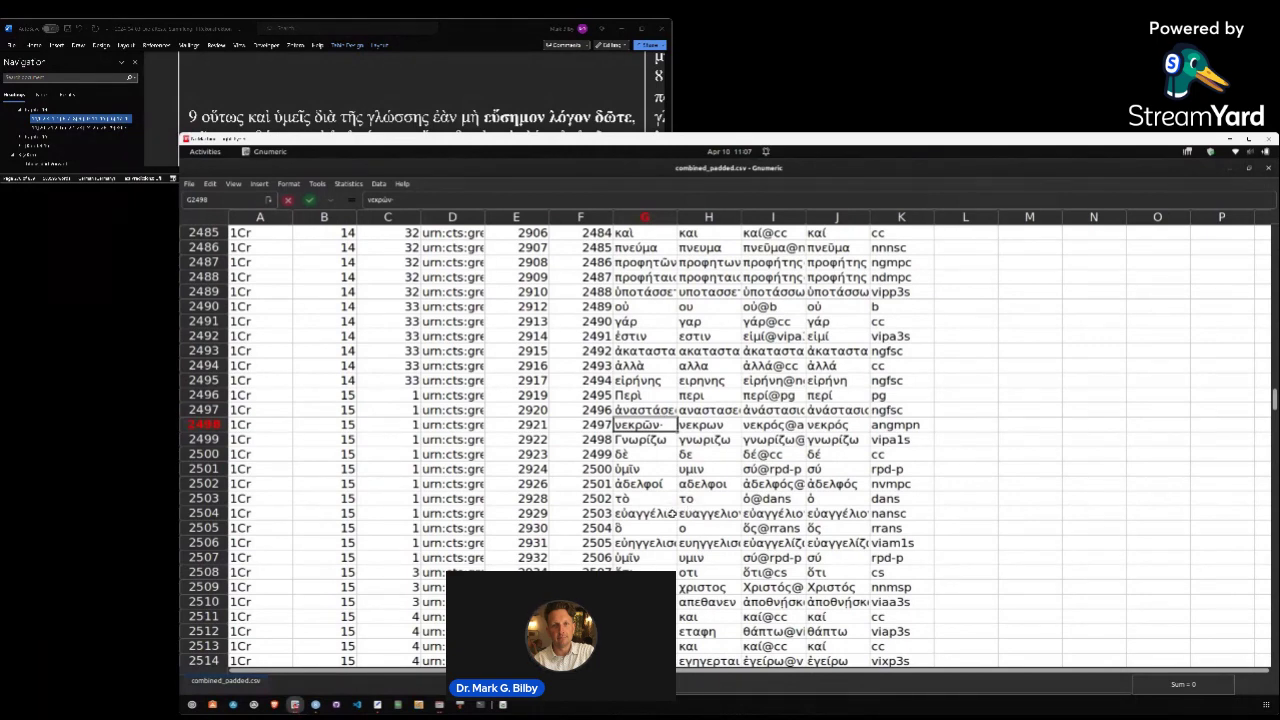
Select G2553:I2555 and inspect row 2553, where ἐν is paired with γάρ@cc
{"action": "scroll", "coordinate": [670, 510], "scroll_direction": "down", "scroll_amount": 2}
{"action": "scroll", "coordinate": [675, 517], "scroll_direction": "down", "scroll_amount": 2}
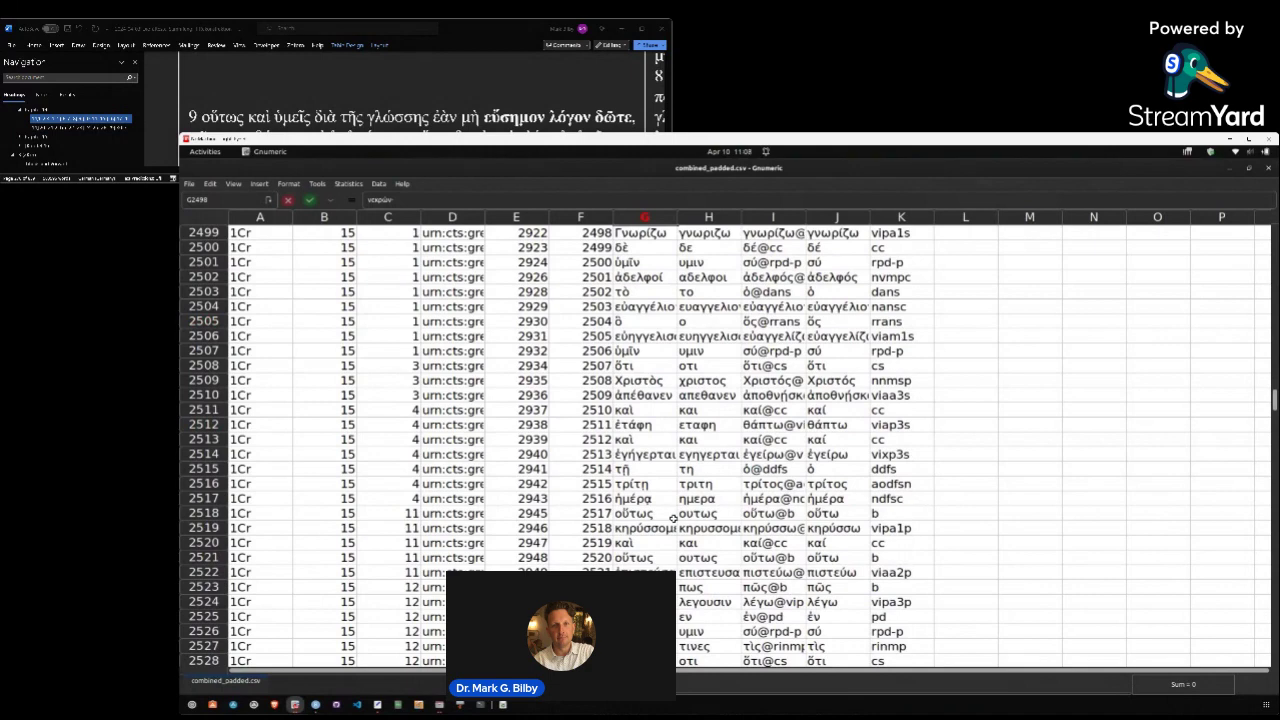
{"action": "scroll", "coordinate": [673, 517], "scroll_direction": "down", "scroll_amount": 2}
{"action": "scroll", "coordinate": [673, 517], "scroll_direction": "down", "scroll_amount": 4}
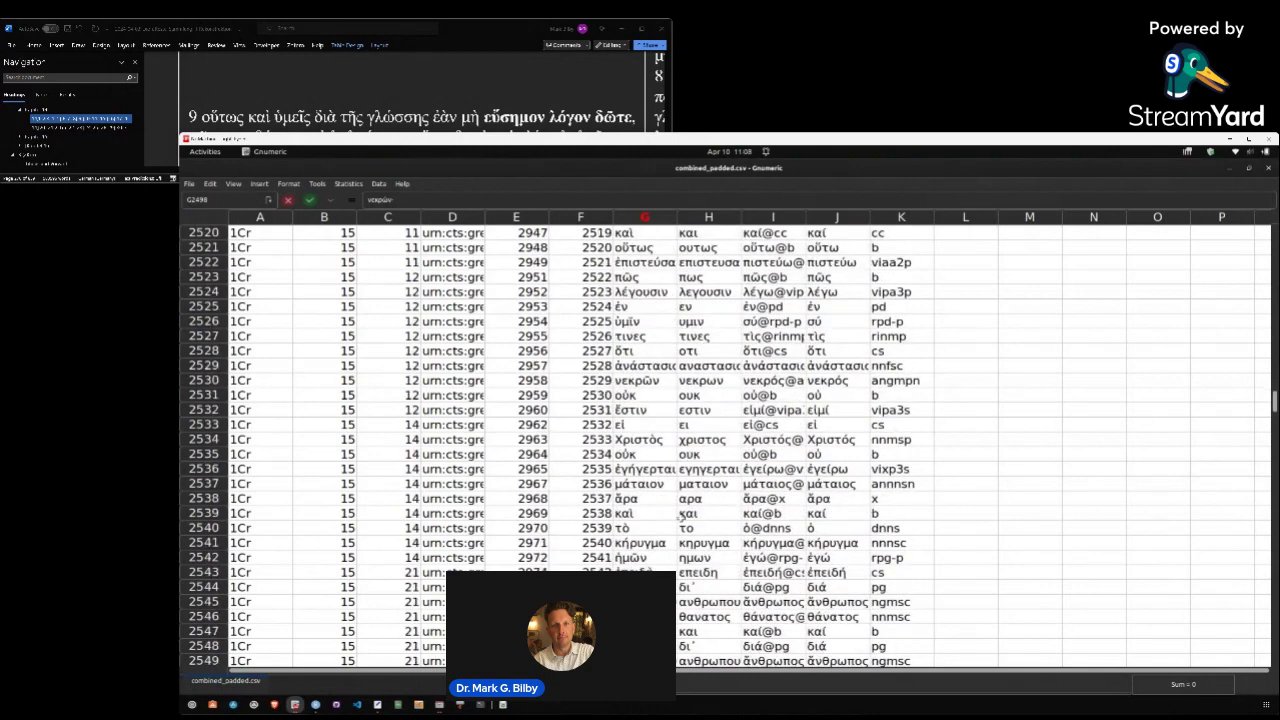
{"action": "scroll", "coordinate": [680, 513], "scroll_direction": "down", "scroll_amount": 8}
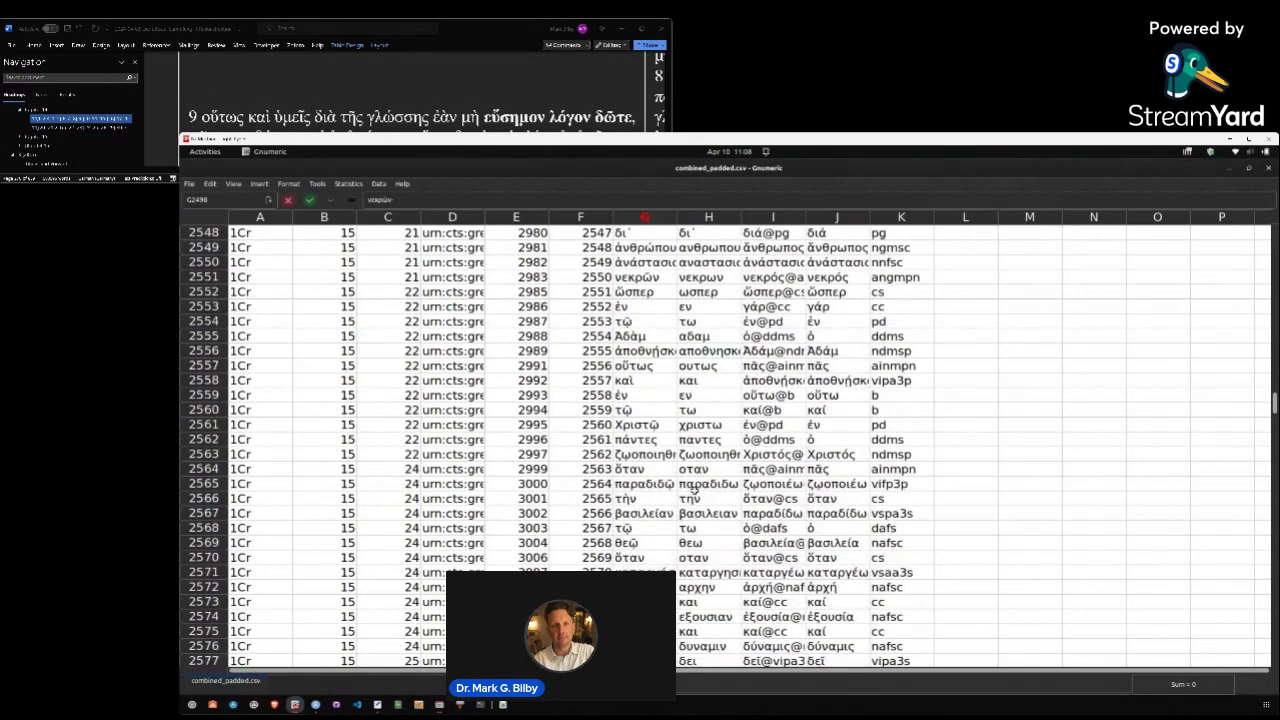
{"action": "scroll", "coordinate": [717, 381], "scroll_direction": "up", "scroll_amount": 2}
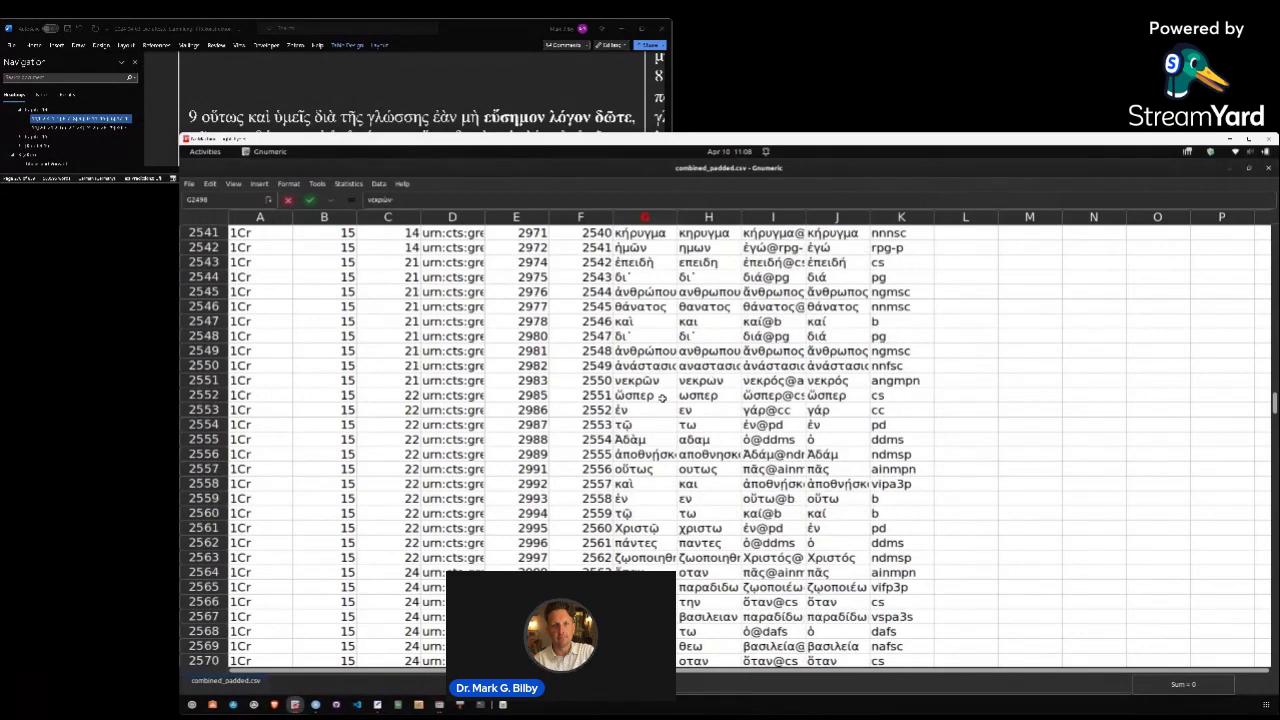
{"action": "left_click_drag", "start_coordinate": [642, 410], "coordinate": [763, 438]}
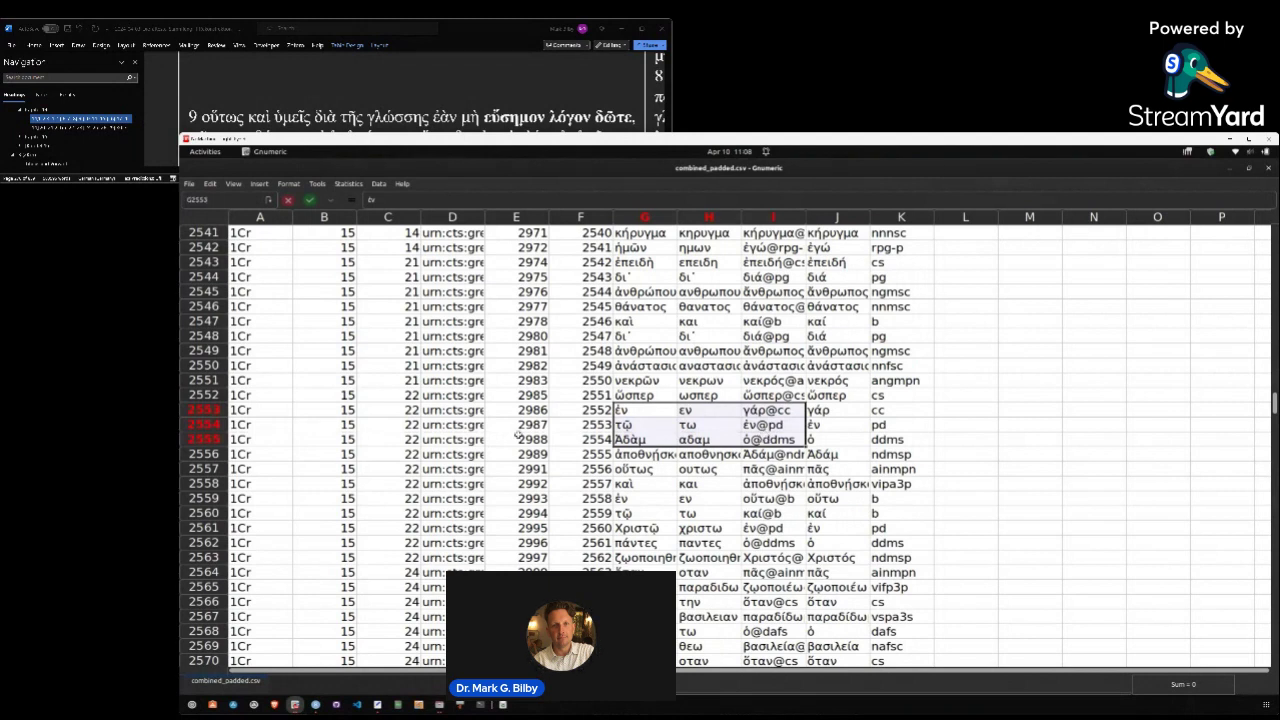
{"action": "left_click", "coordinate": [767, 411]}
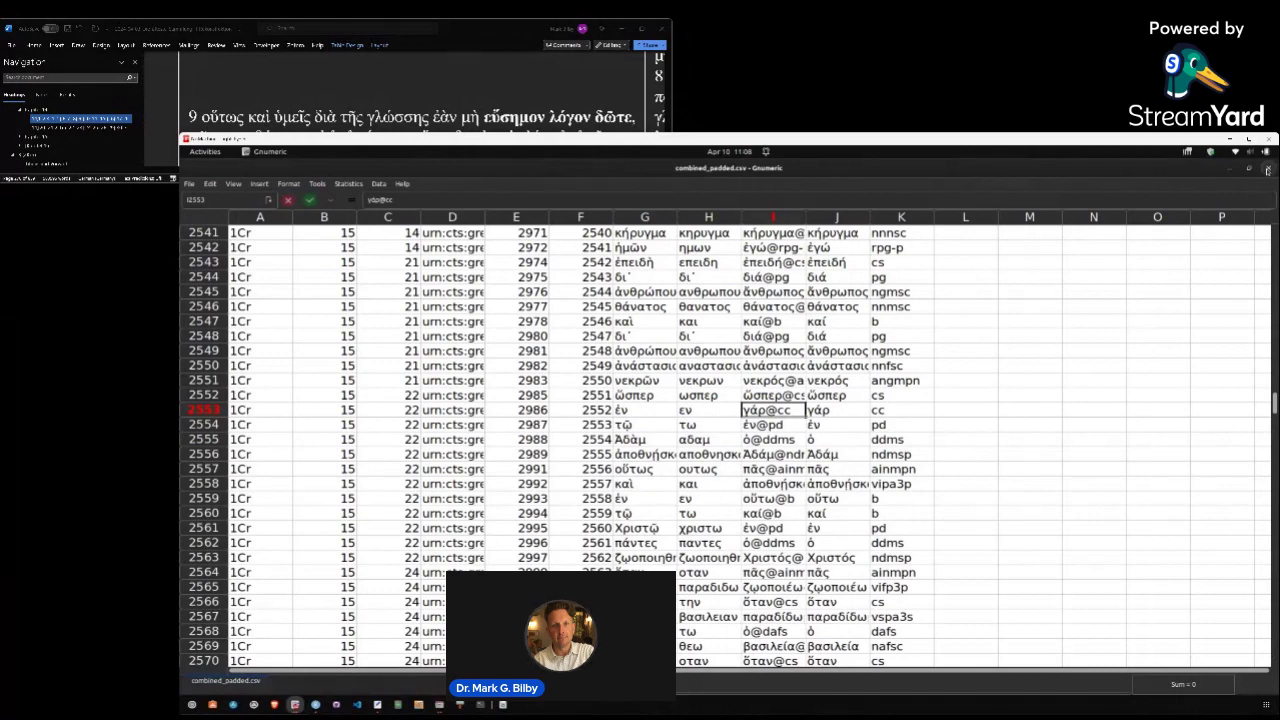
Close Gnumeric, trim line 231's start in tlg2958.tlg00306-src-BGM.txt, save, and minimise the editor
{"action": "left_click", "coordinate": [1267, 170]}
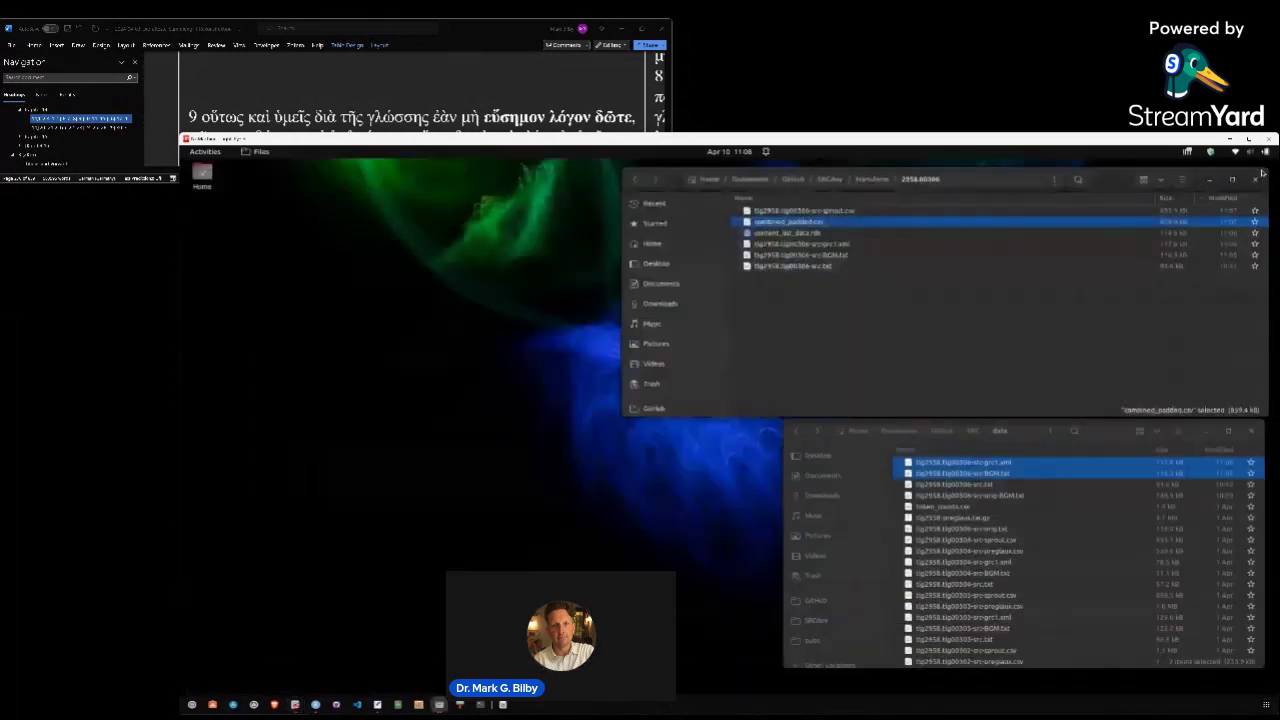
{"action": "left_click", "coordinate": [977, 476]}
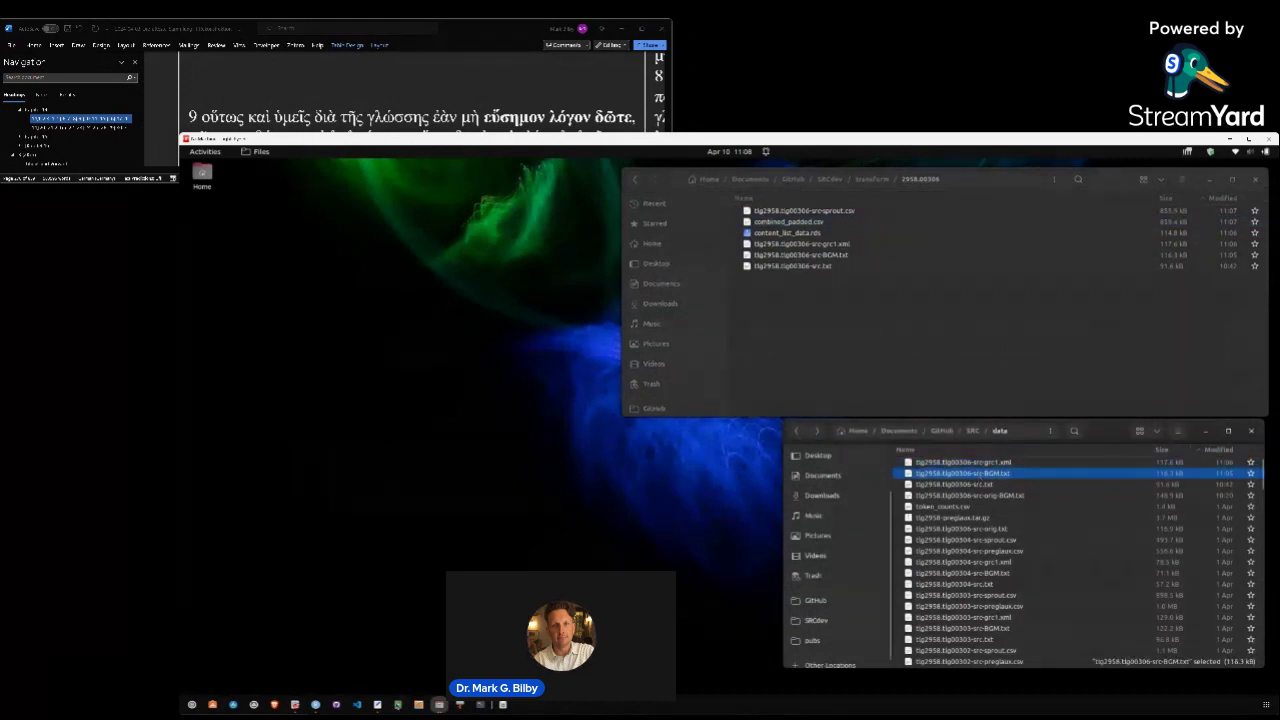
{"action": "left_click", "coordinate": [377, 704]}
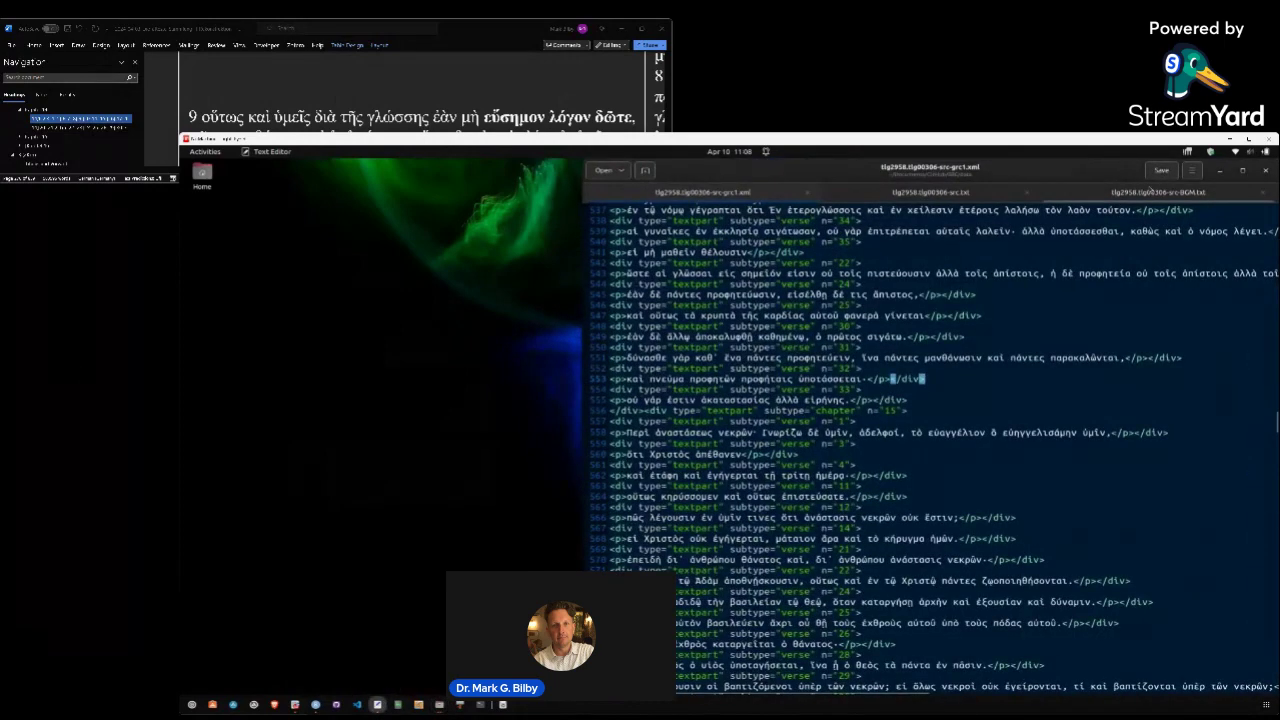
{"action": "left_click", "coordinate": [1151, 192]}
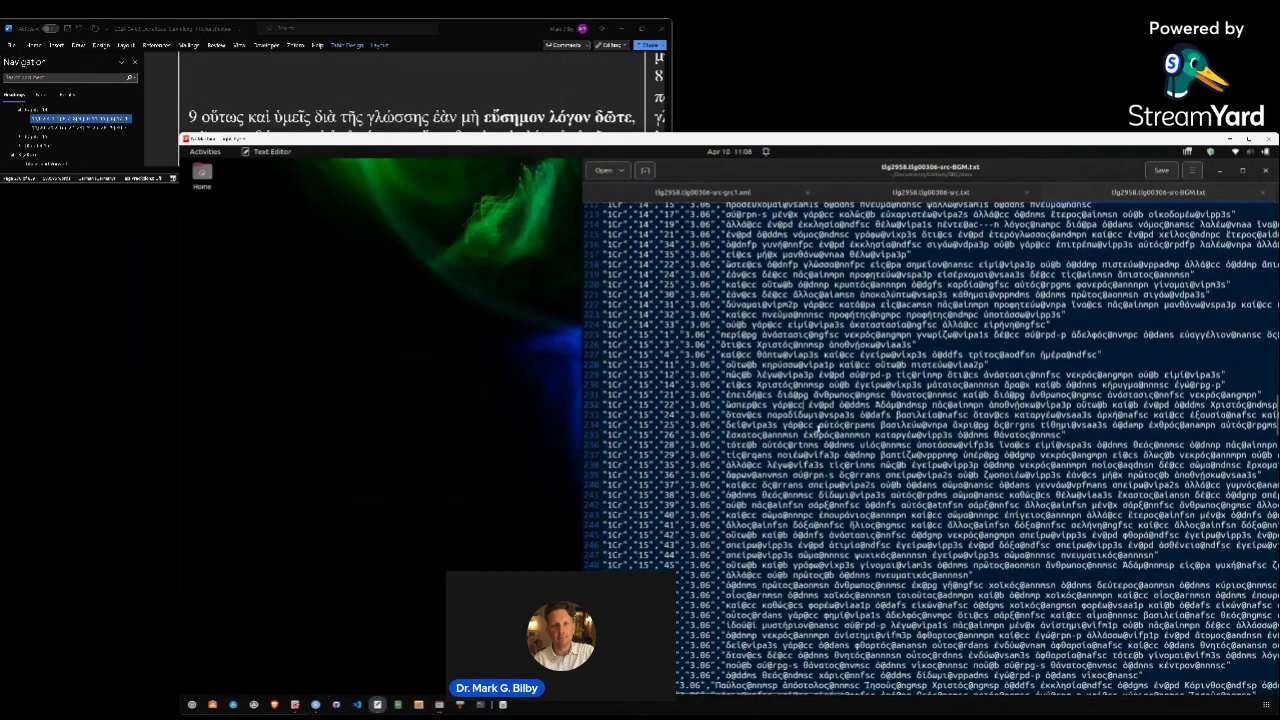
{"action": "key", "text": "BackSpace"}
{"action": "key", "text": "BackSpace"}
{"action": "key", "text": "BackSpace"}
{"action": "key", "text": "BackSpace"}
{"action": "key", "text": "BackSpace"}
{"action": "key", "text": "BackSpace"}
{"action": "key", "text": "BackSpace"}
{"action": "key", "text": "ctrl+s"}
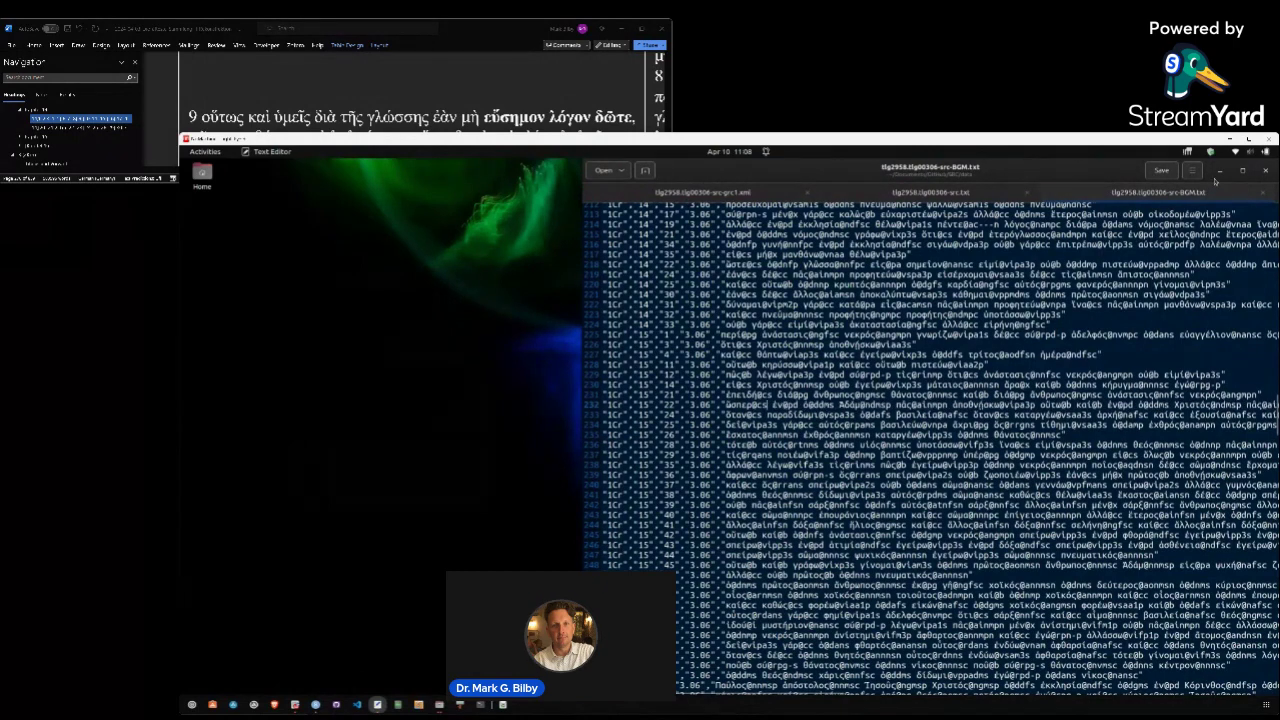
{"action": "left_click", "coordinate": [1221, 172]}
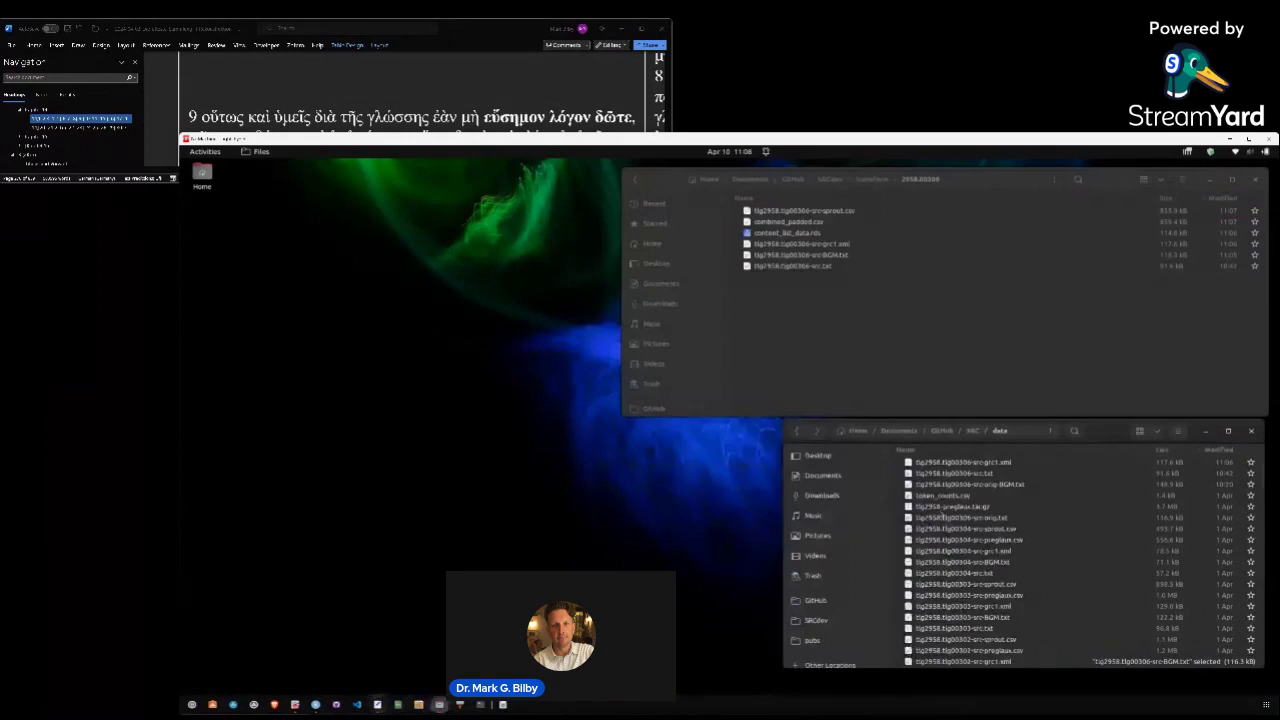
Move tlg2958.tlg00306-src-BGM.txt into 2958.00306 over the older copy, then return to RStudio
{"action": "left_click", "coordinate": [970, 464]}
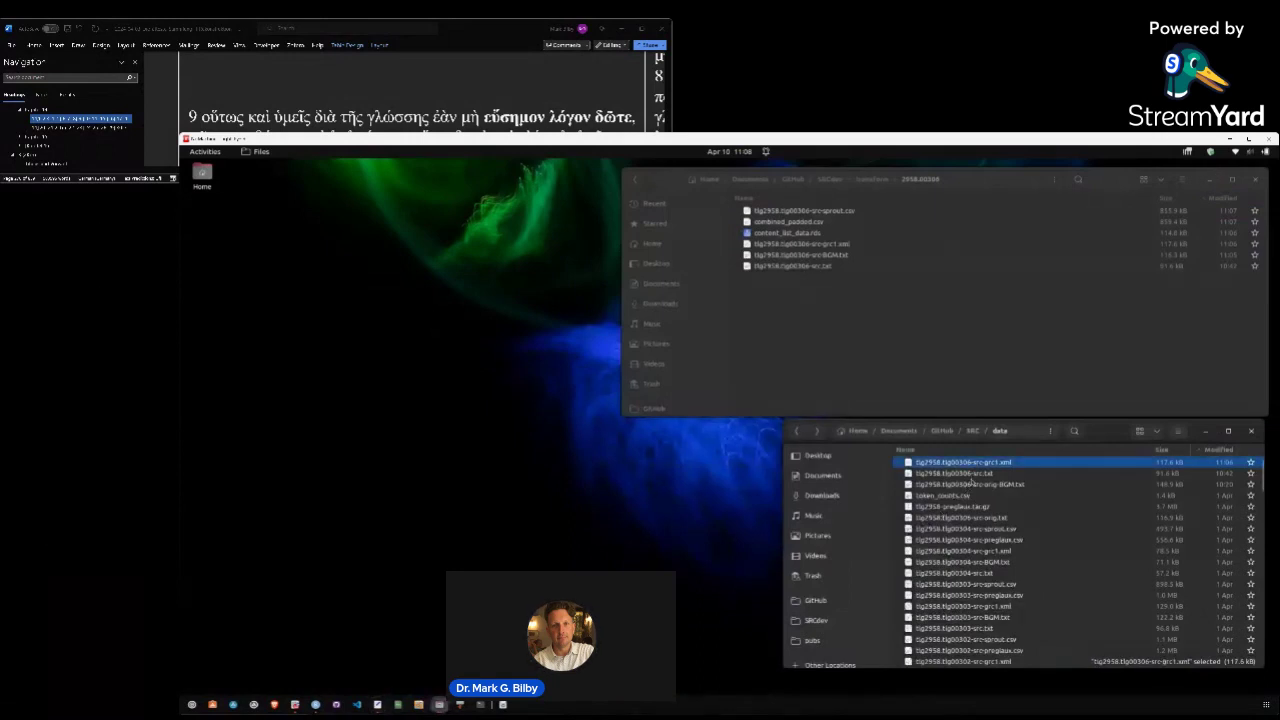
{"action": "left_click", "coordinate": [960, 462]}
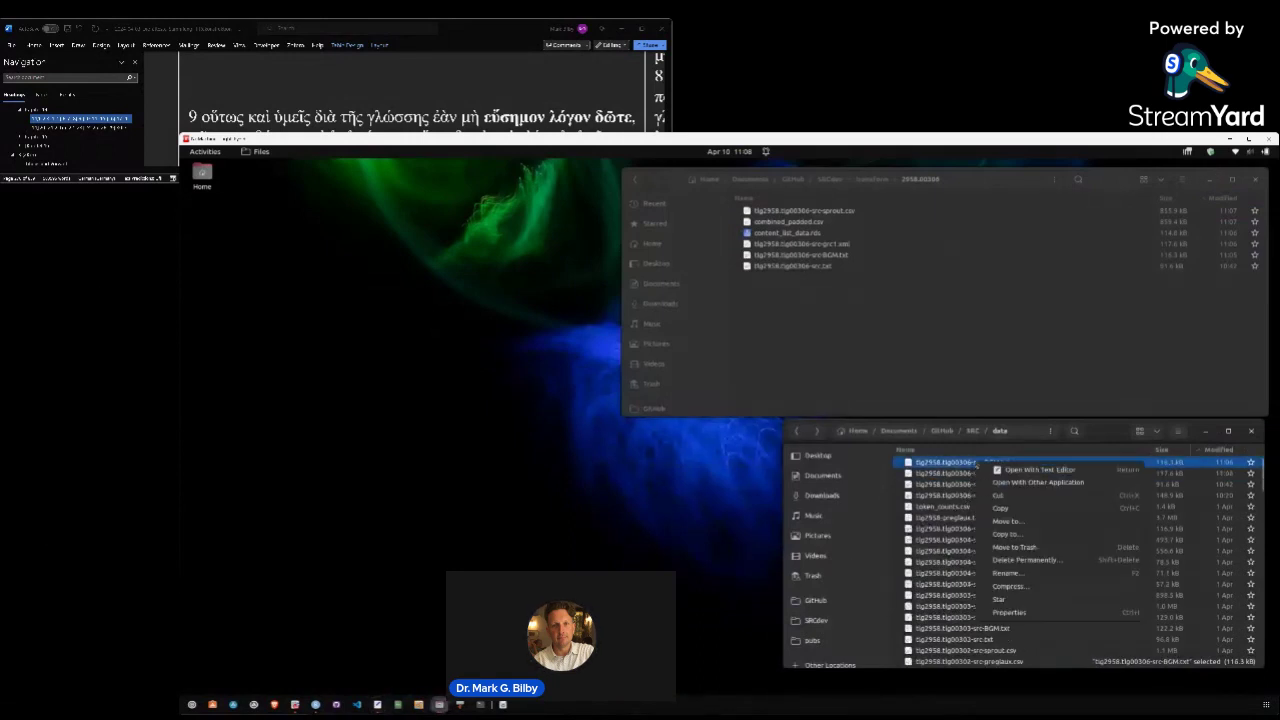
{"action": "right_click", "coordinate": [990, 463]}
{"action": "left_click", "coordinate": [1000, 497]}
{"action": "right_click", "coordinate": [905, 346]}
{"action": "left_click", "coordinate": [925, 383]}
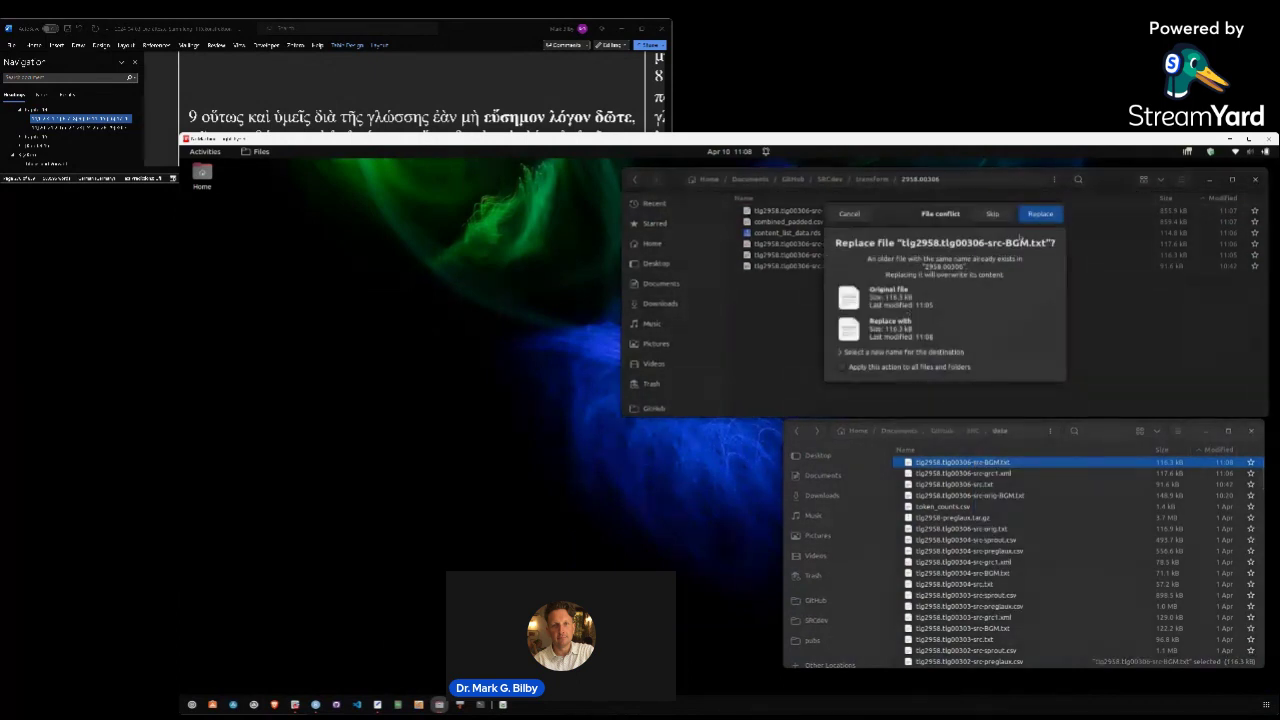
{"action": "left_click", "coordinate": [1040, 222]}
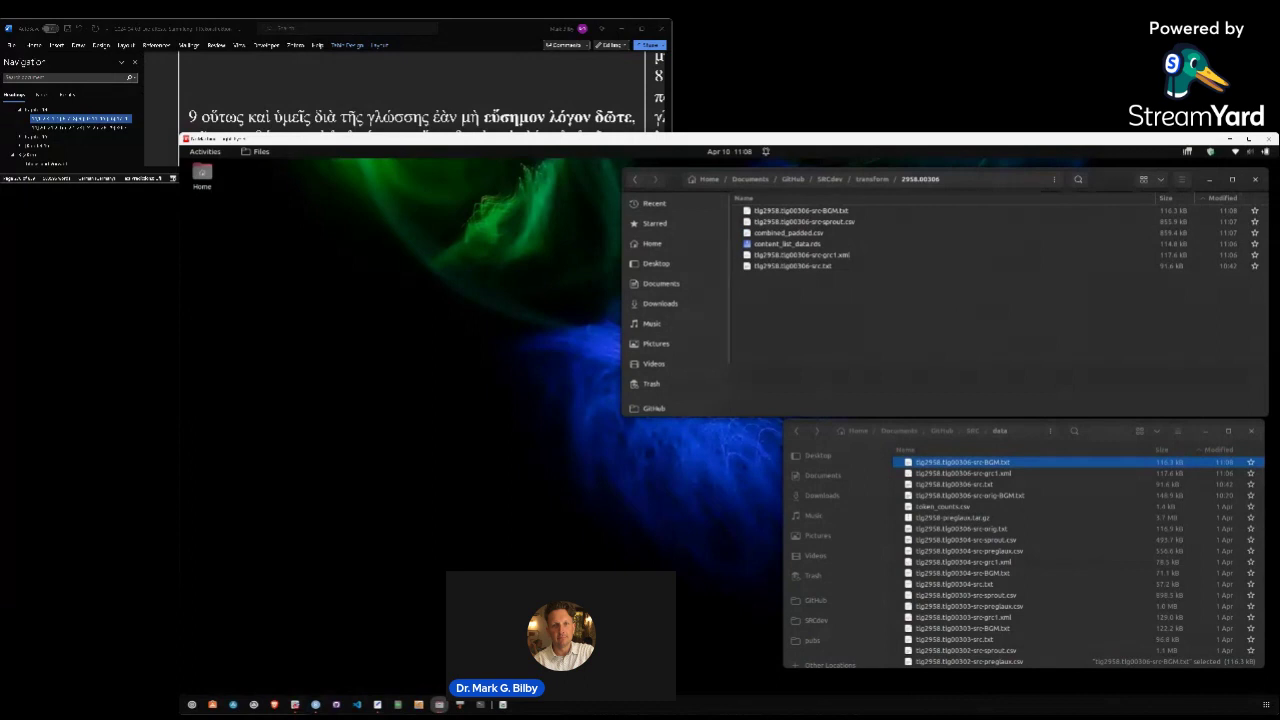
{"action": "left_click", "coordinate": [316, 704]}
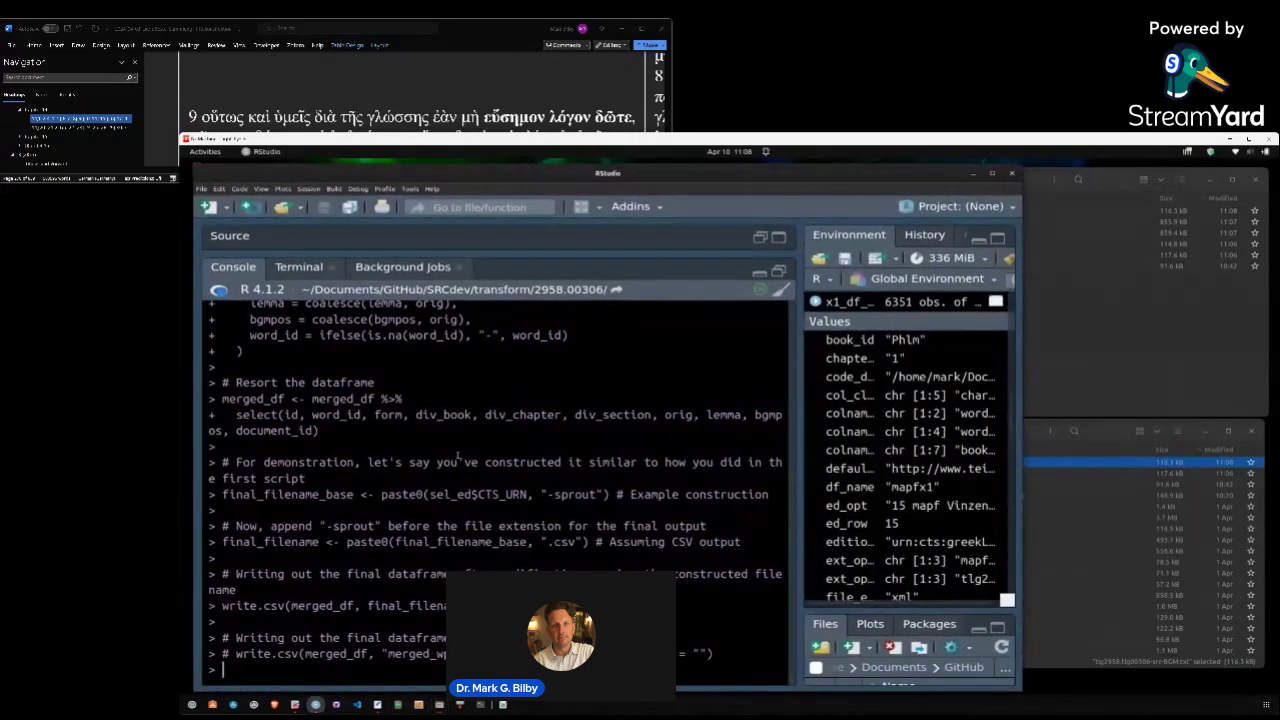
Restore the Source pane and rerun tg_selectfiles.R and tg_join_sprout.R to rewrite combined_padded.csv
{"action": "left_click", "coordinate": [760, 272]}
{"action": "left_click", "coordinate": [402, 367]}
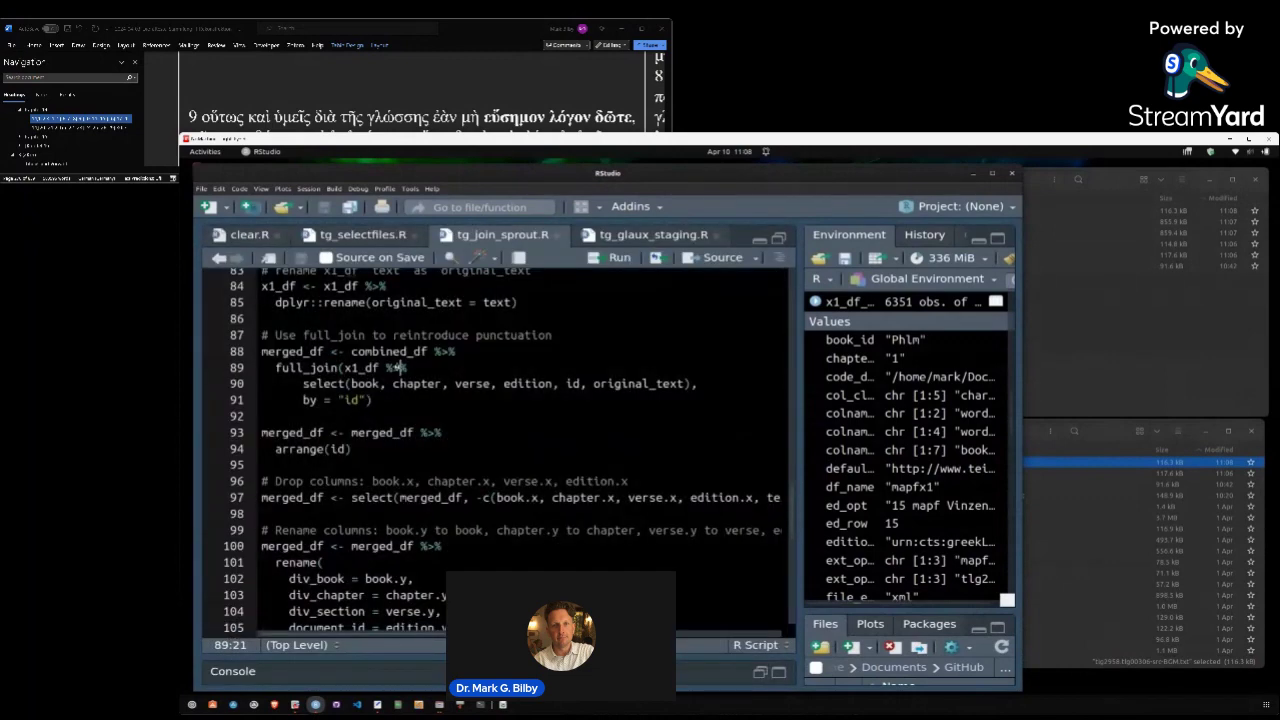
{"action": "left_click", "coordinate": [370, 239]}
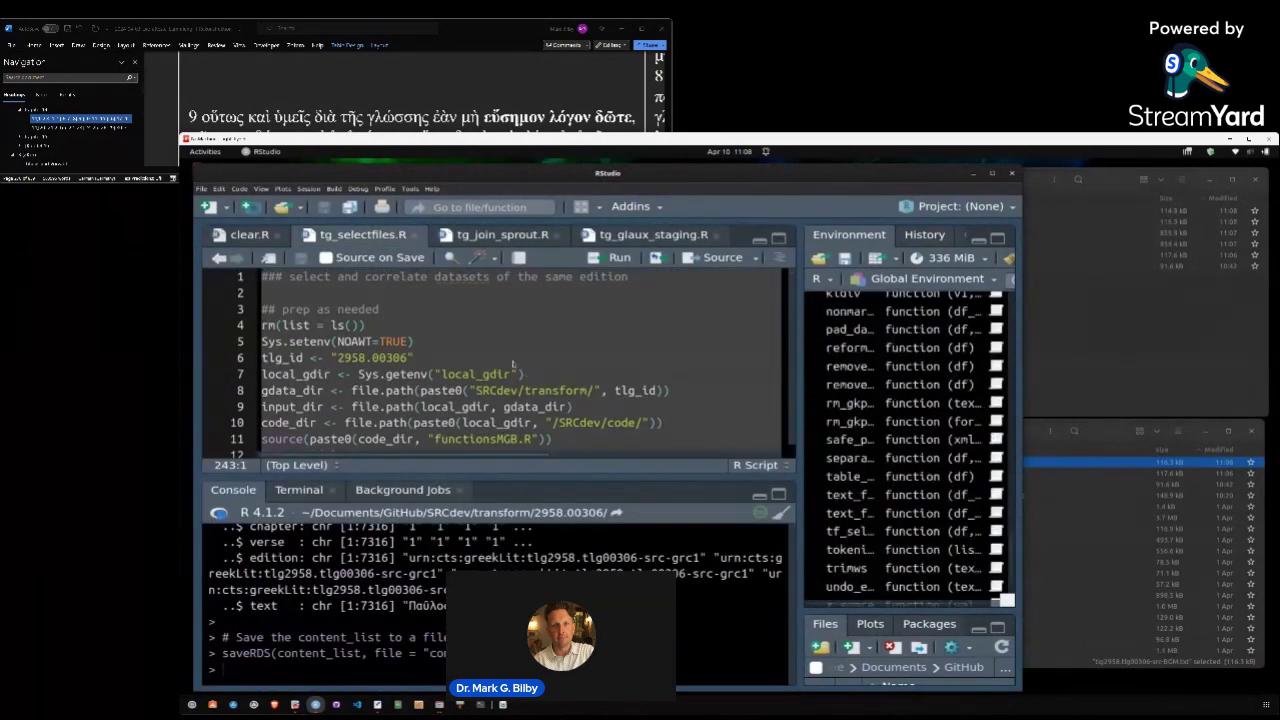
{"action": "left_click", "coordinate": [497, 235]}
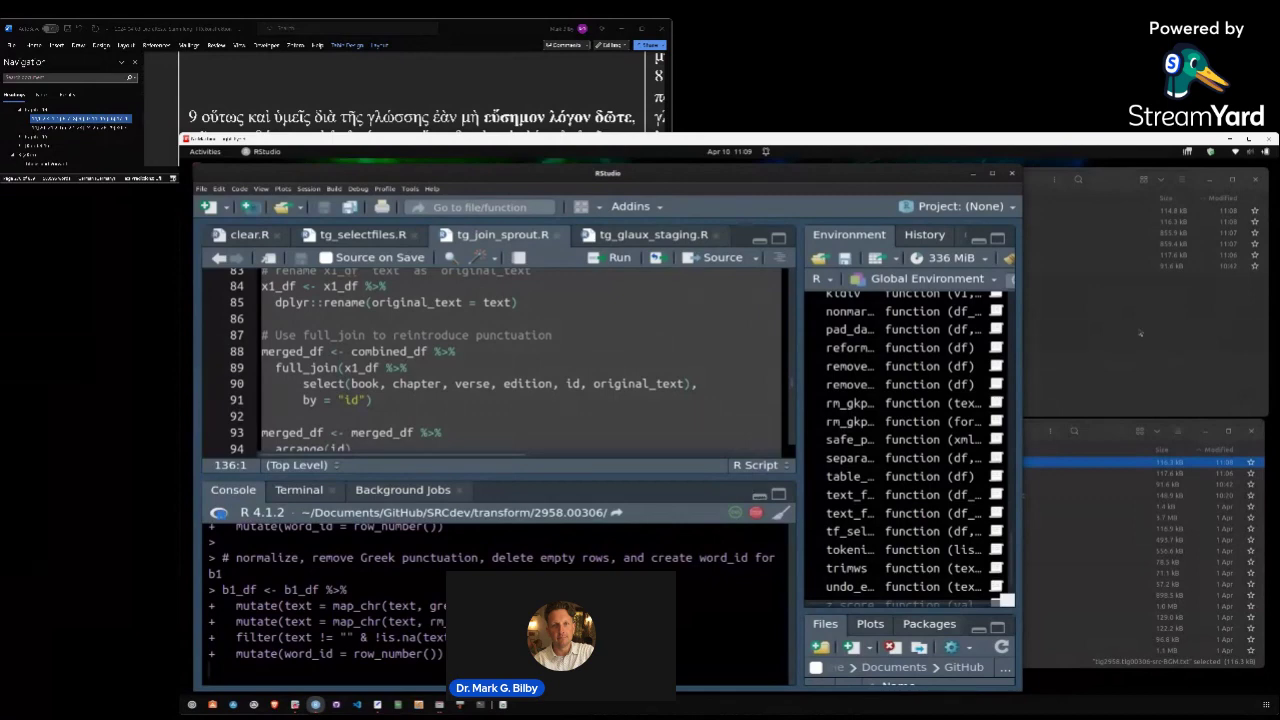
{"action": "left_click", "coordinate": [1072, 358]}
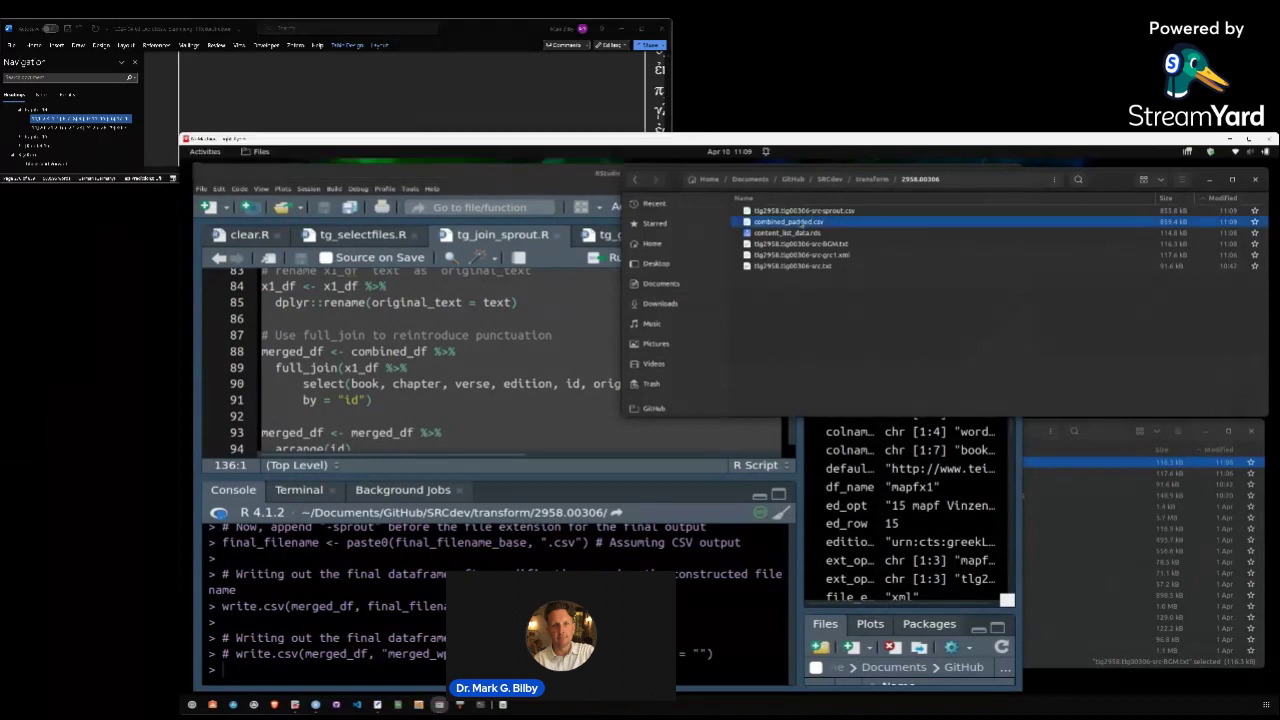
Open combined_padded.csv in Gnumeric and maximize the window
{"action": "right_click", "coordinate": [803, 224]}
{"action": "left_click", "coordinate": [812, 243]}
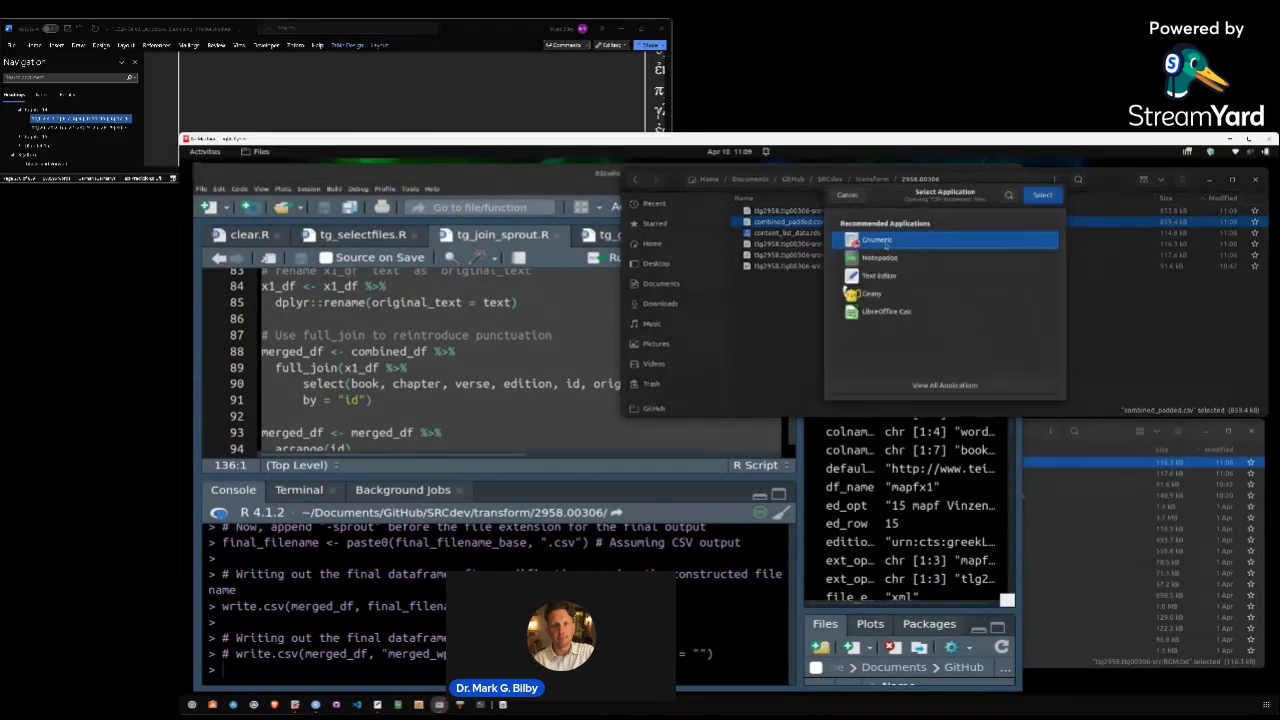
{"action": "double_click", "coordinate": [880, 245]}
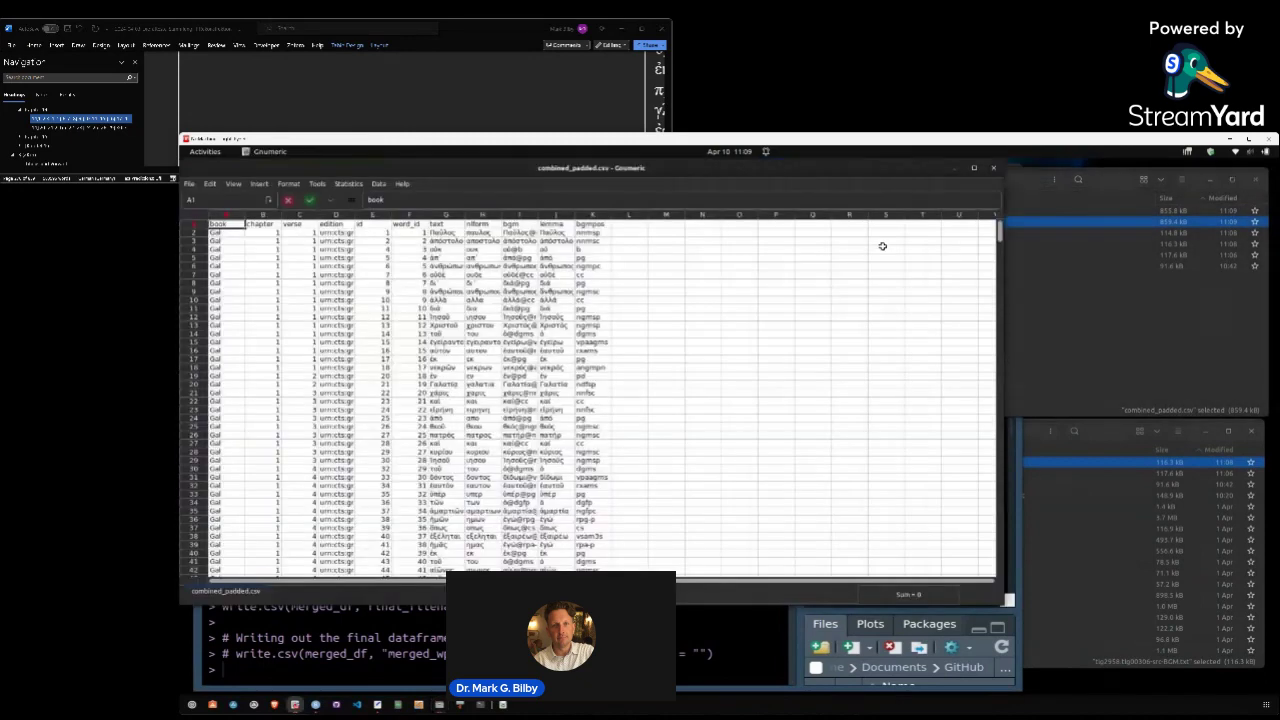
{"action": "left_click", "coordinate": [974, 168]}
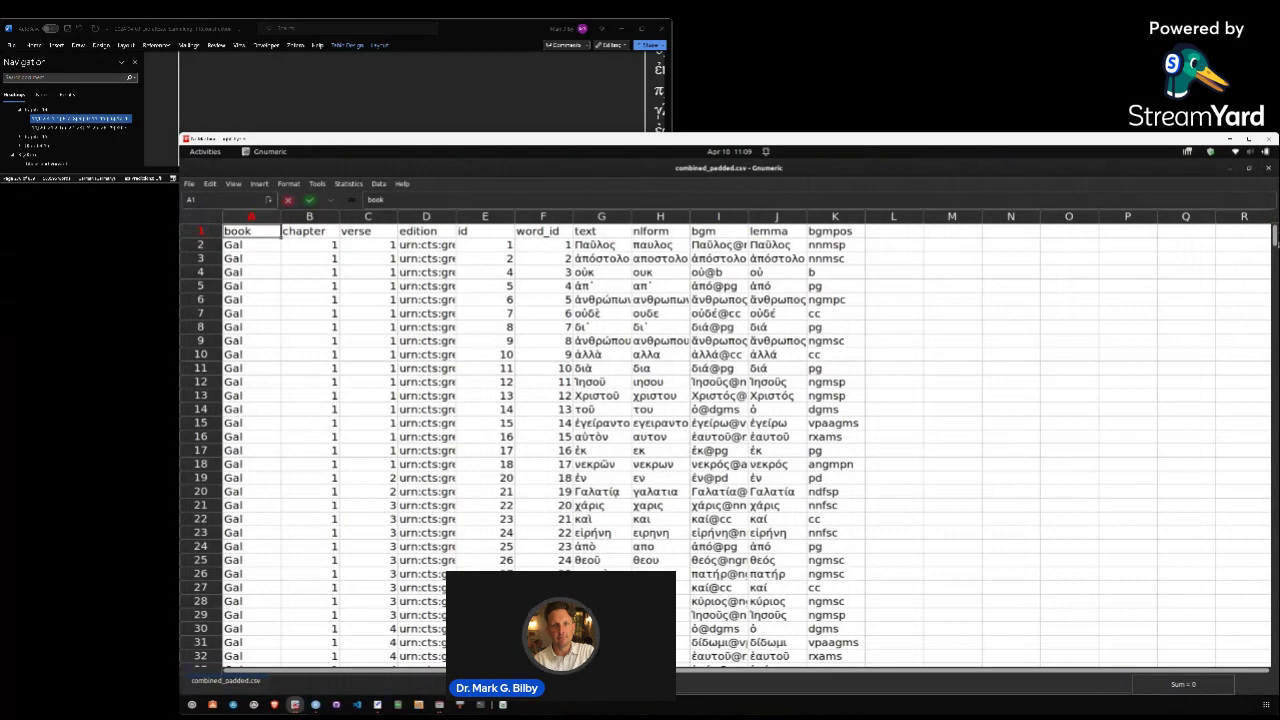
Scroll from Galatians down to 1 Corinthians 15, checking the word in G2577
{"action": "left_click_drag", "start_coordinate": [1275, 238], "coordinate": [1276, 362]}
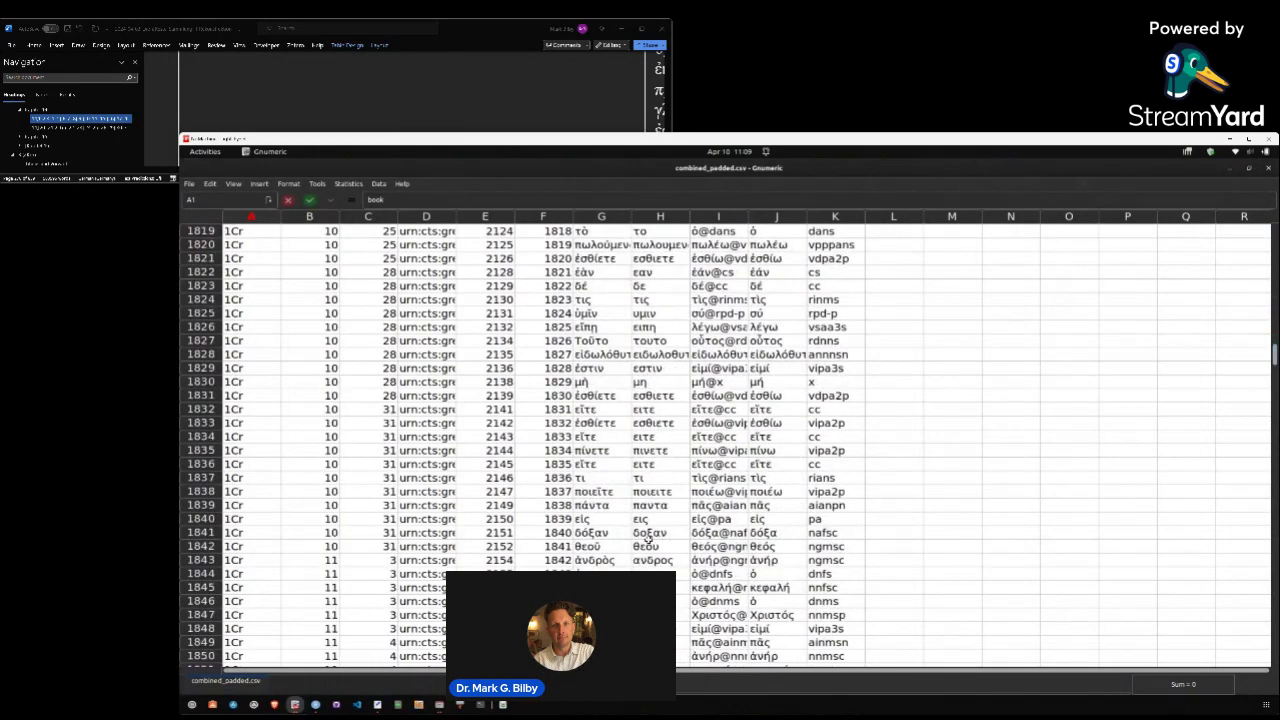
{"action": "scroll", "coordinate": [625, 547], "scroll_direction": "down", "scroll_amount": 10}
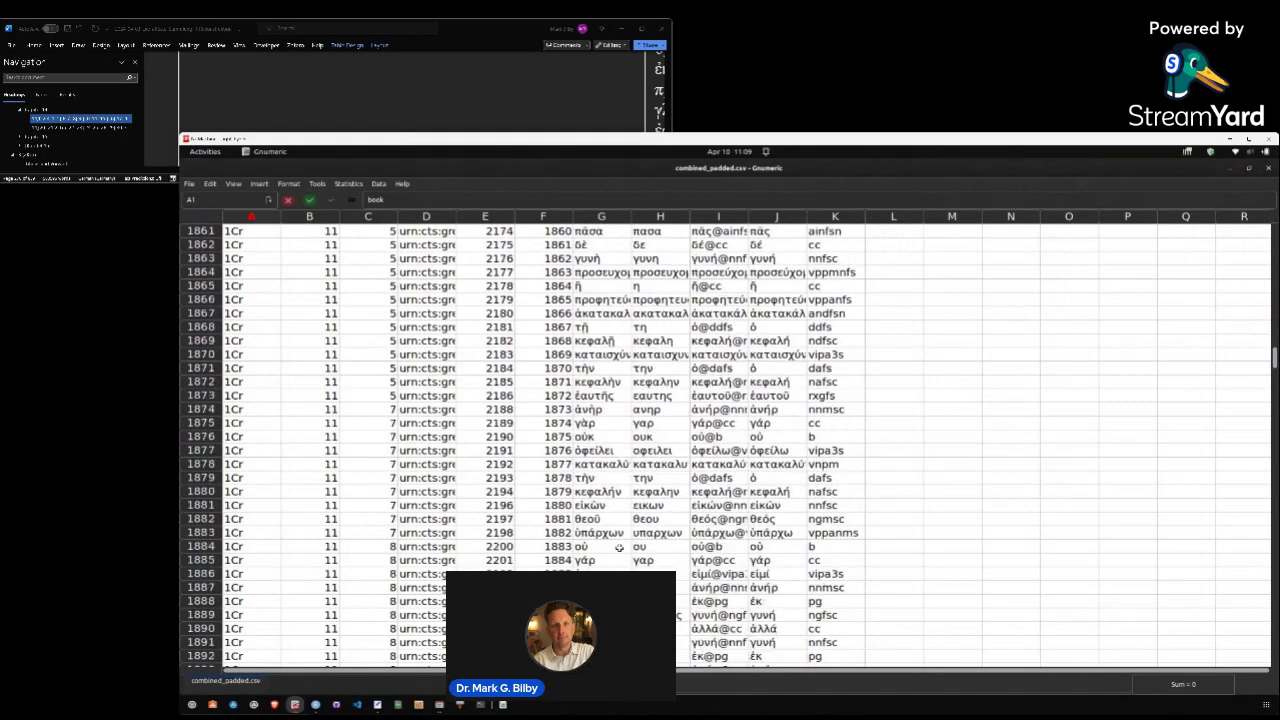
{"action": "scroll", "coordinate": [625, 547], "scroll_direction": "down", "scroll_amount": 5}
{"action": "scroll", "coordinate": [612, 548], "scroll_direction": "down", "scroll_amount": 20}
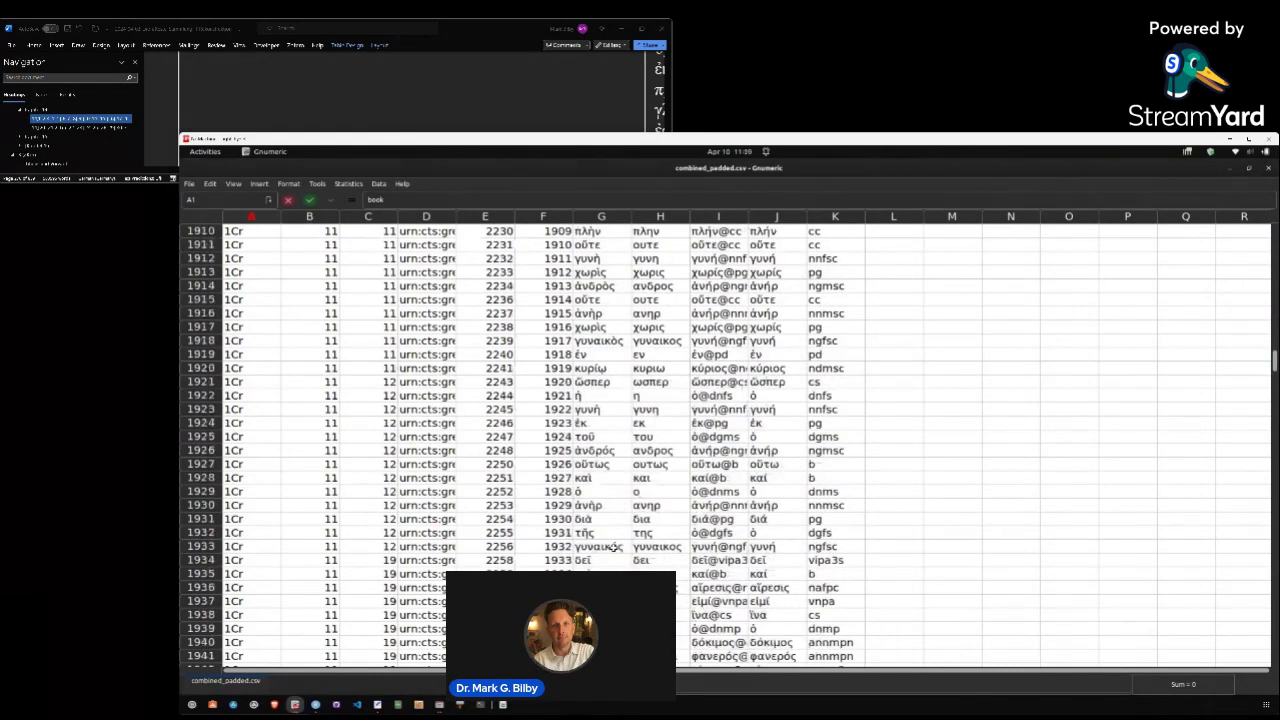
{"action": "scroll", "coordinate": [612, 548], "scroll_direction": "down", "scroll_amount": 20}
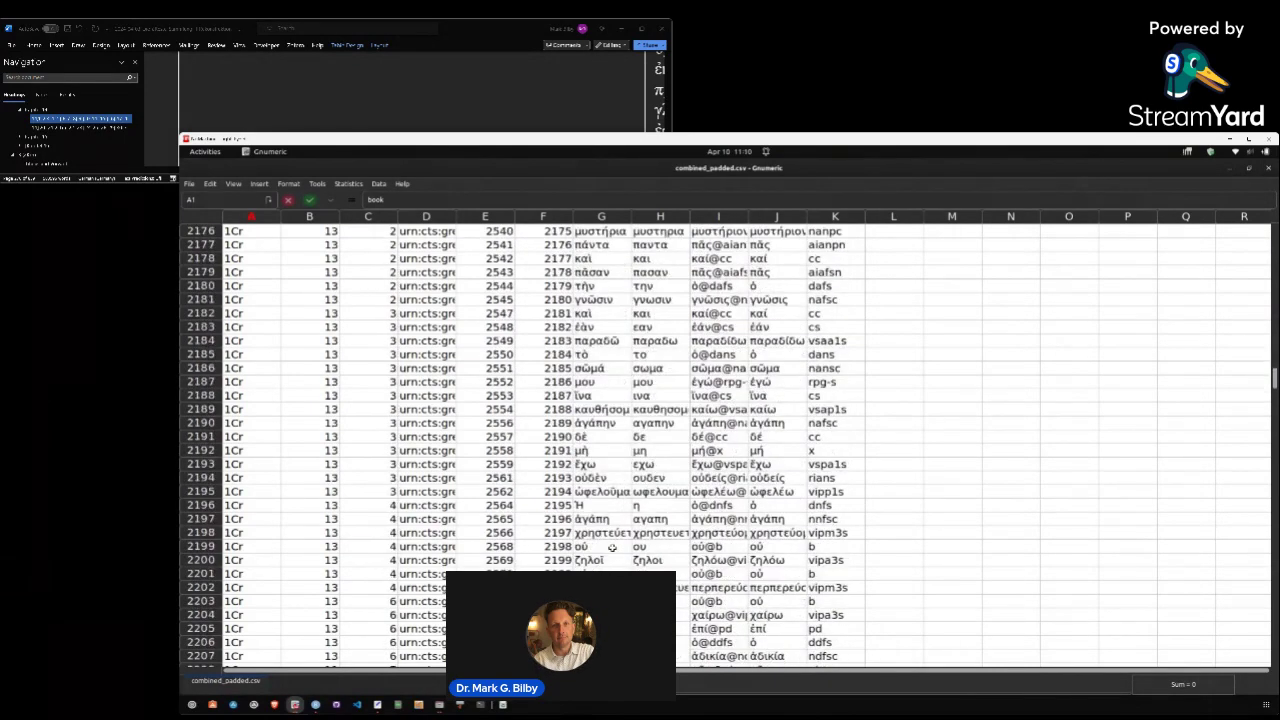
{"action": "scroll", "coordinate": [612, 548], "scroll_direction": "down", "scroll_amount": 12}
{"action": "scroll", "coordinate": [612, 548], "scroll_direction": "down", "scroll_amount": 20}
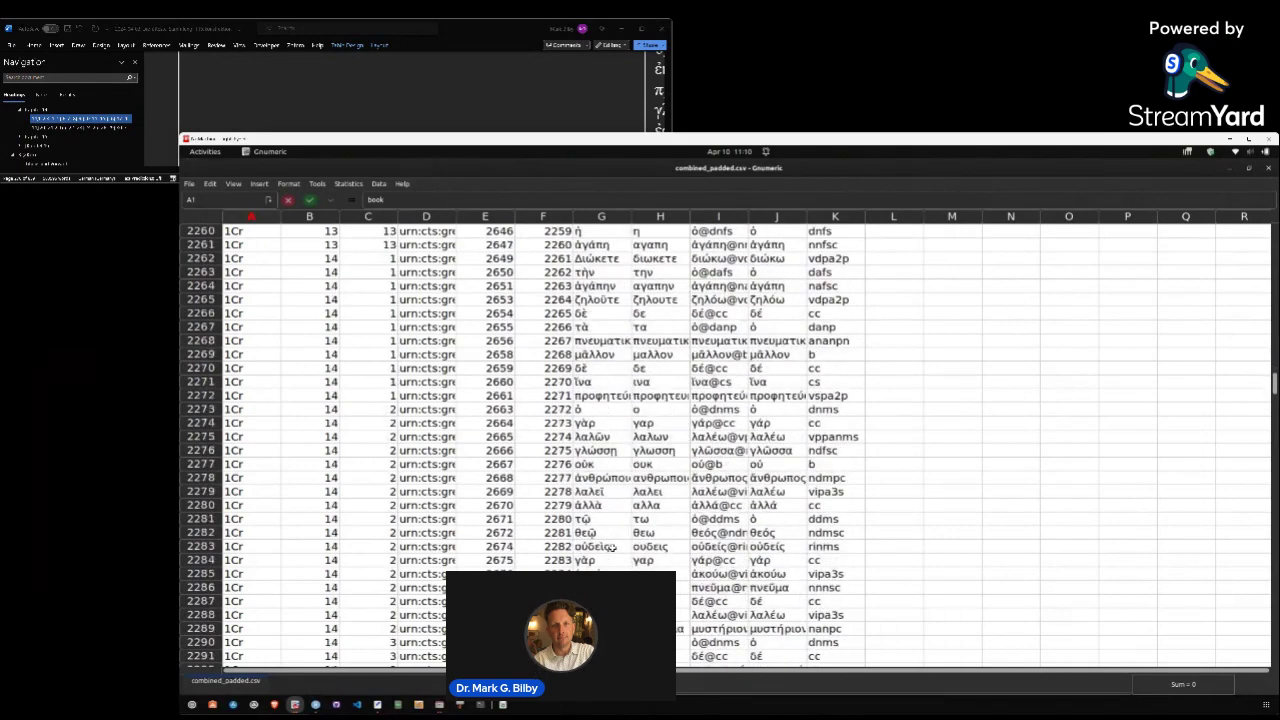
{"action": "scroll", "coordinate": [612, 548], "scroll_direction": "down", "scroll_amount": 5}
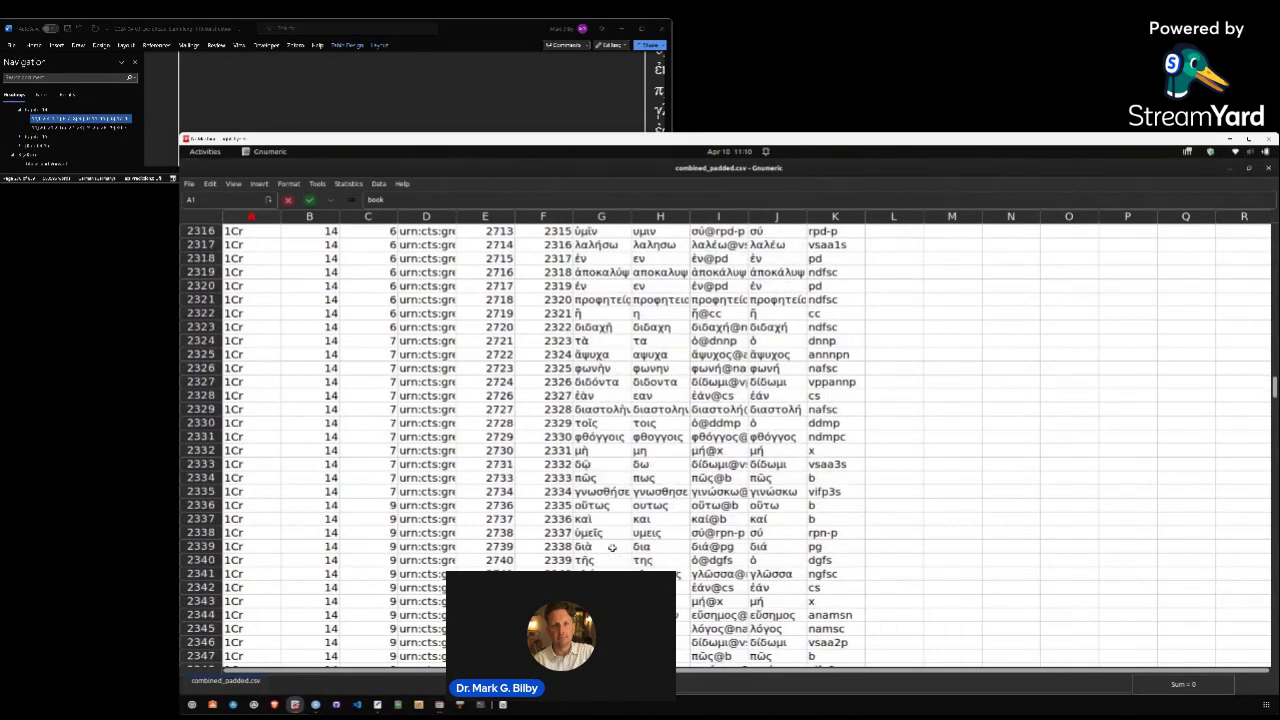
{"action": "scroll", "coordinate": [612, 548], "scroll_direction": "down", "scroll_amount": 20}
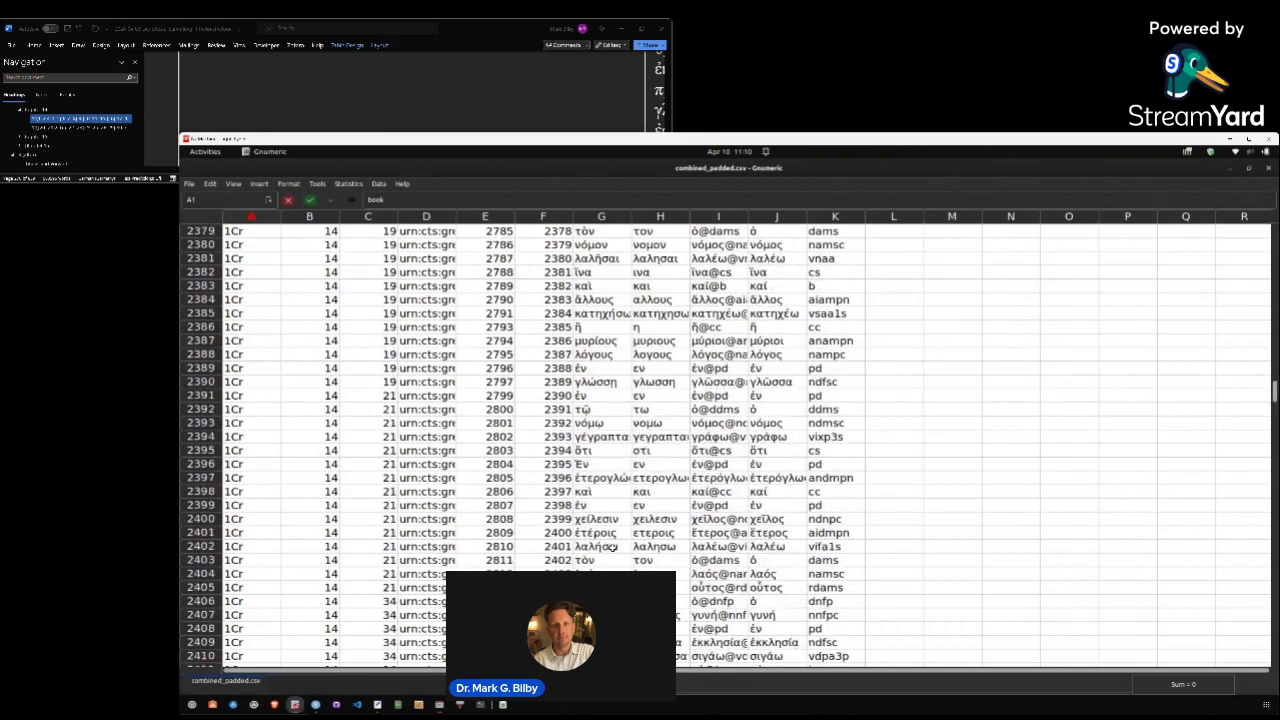
{"action": "scroll", "coordinate": [612, 548], "scroll_direction": "down", "scroll_amount": 20}
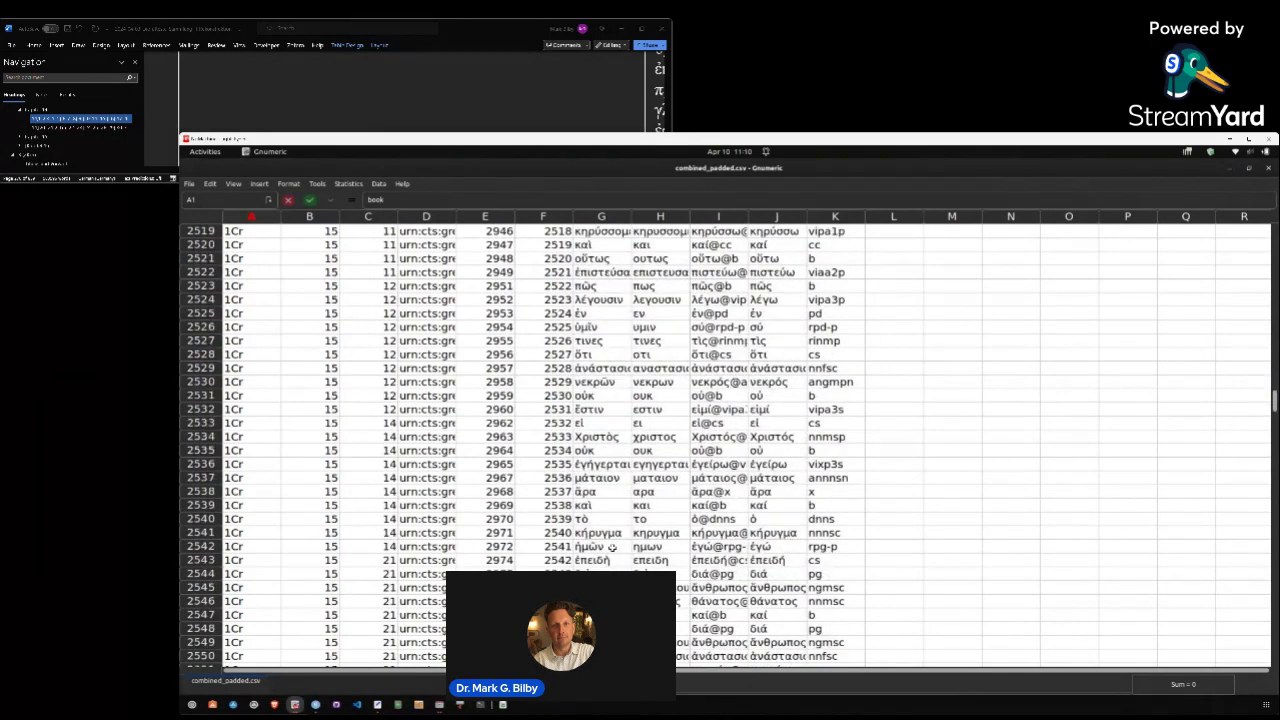
{"action": "scroll", "coordinate": [612, 548], "scroll_direction": "down", "scroll_amount": 16}
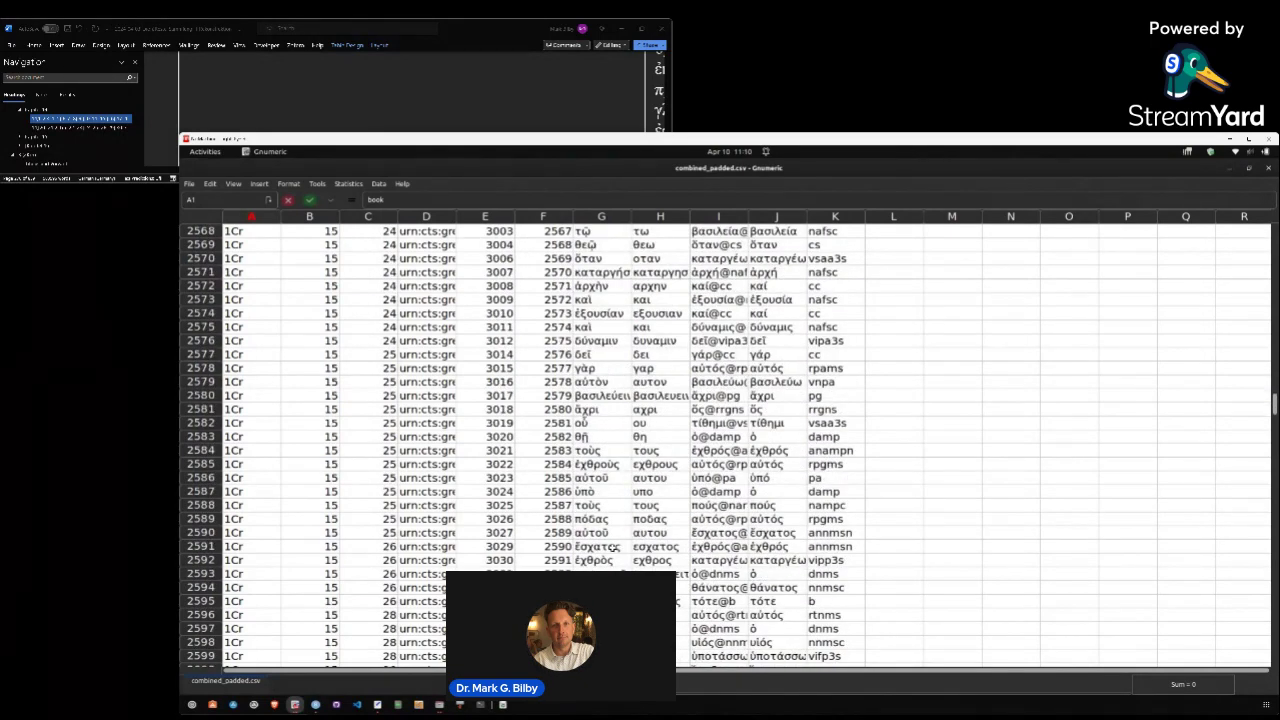
{"action": "left_click", "coordinate": [612, 357]}
{"action": "scroll", "coordinate": [615, 370], "scroll_direction": "up", "scroll_amount": 2}
{"action": "scroll", "coordinate": [612, 368], "scroll_direction": "up", "scroll_amount": 9}
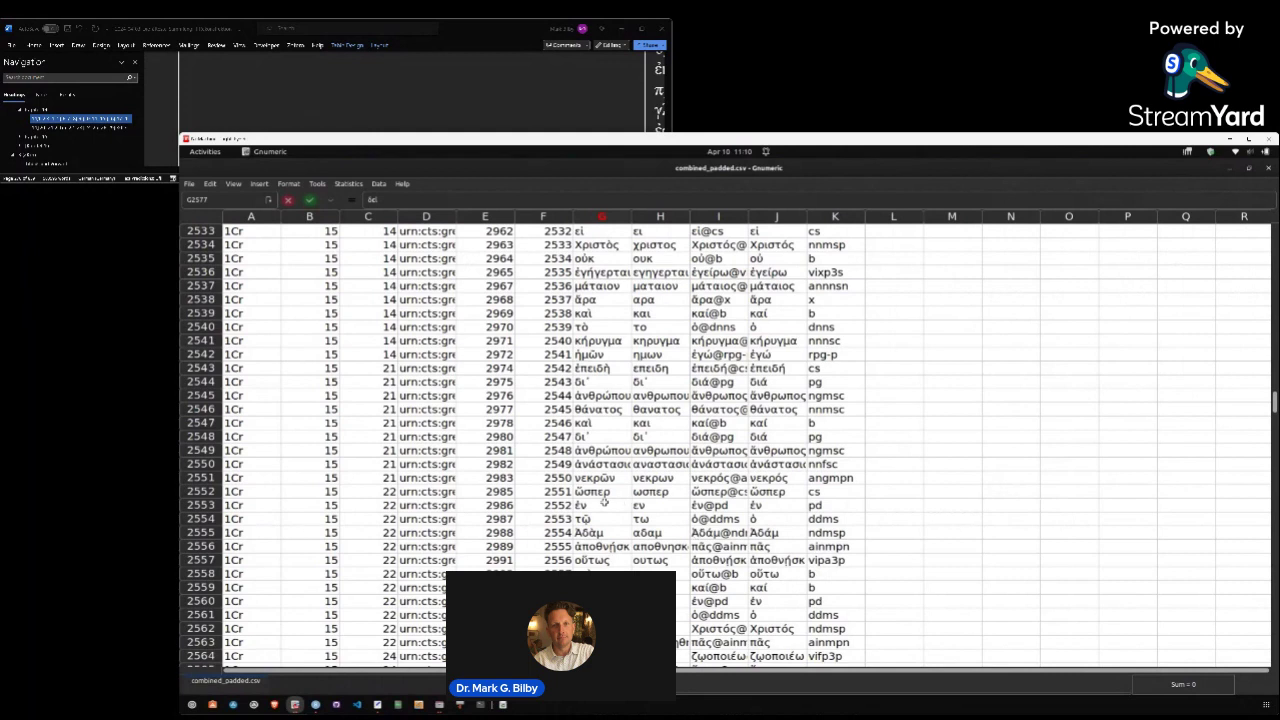
Select G2552:K2554 and G2556:H2556, confirming row 2556's ἀποθνῄσκουσιν pairs with πᾶς@ainm
{"action": "left_click_drag", "start_coordinate": [596, 492], "coordinate": [860, 524]}
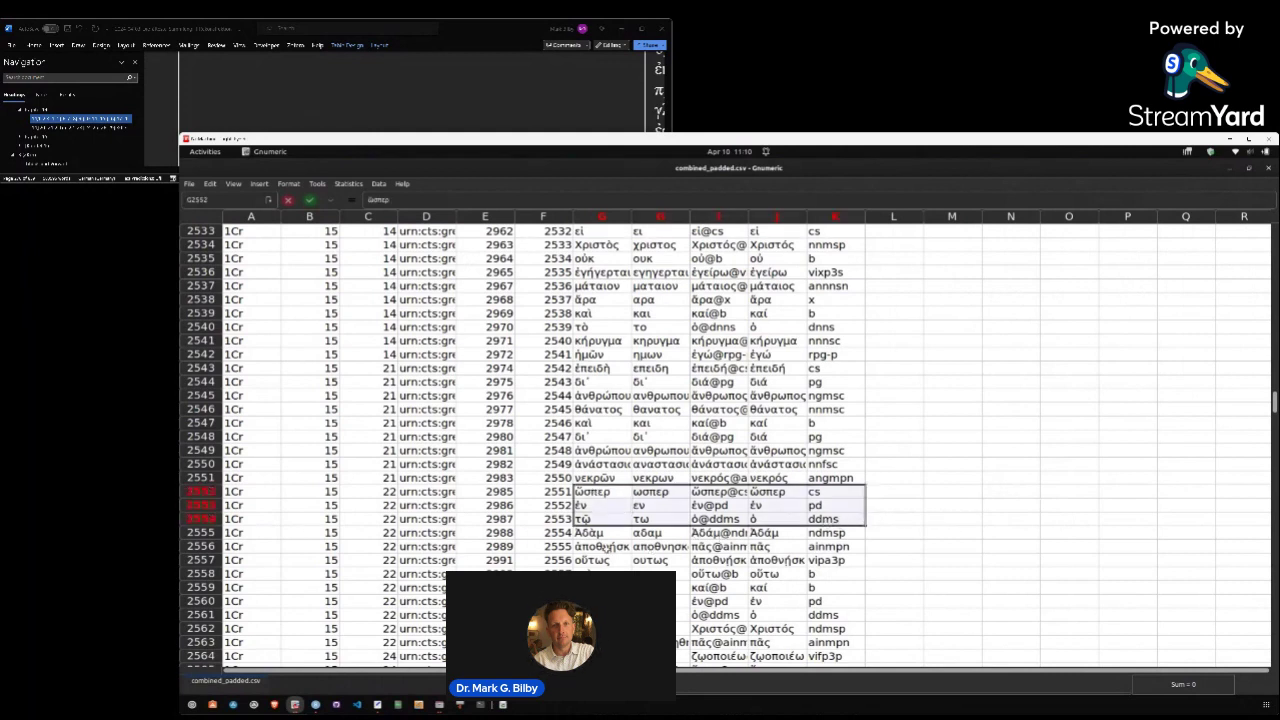
{"action": "left_click_drag", "start_coordinate": [606, 546], "coordinate": [850, 547]}
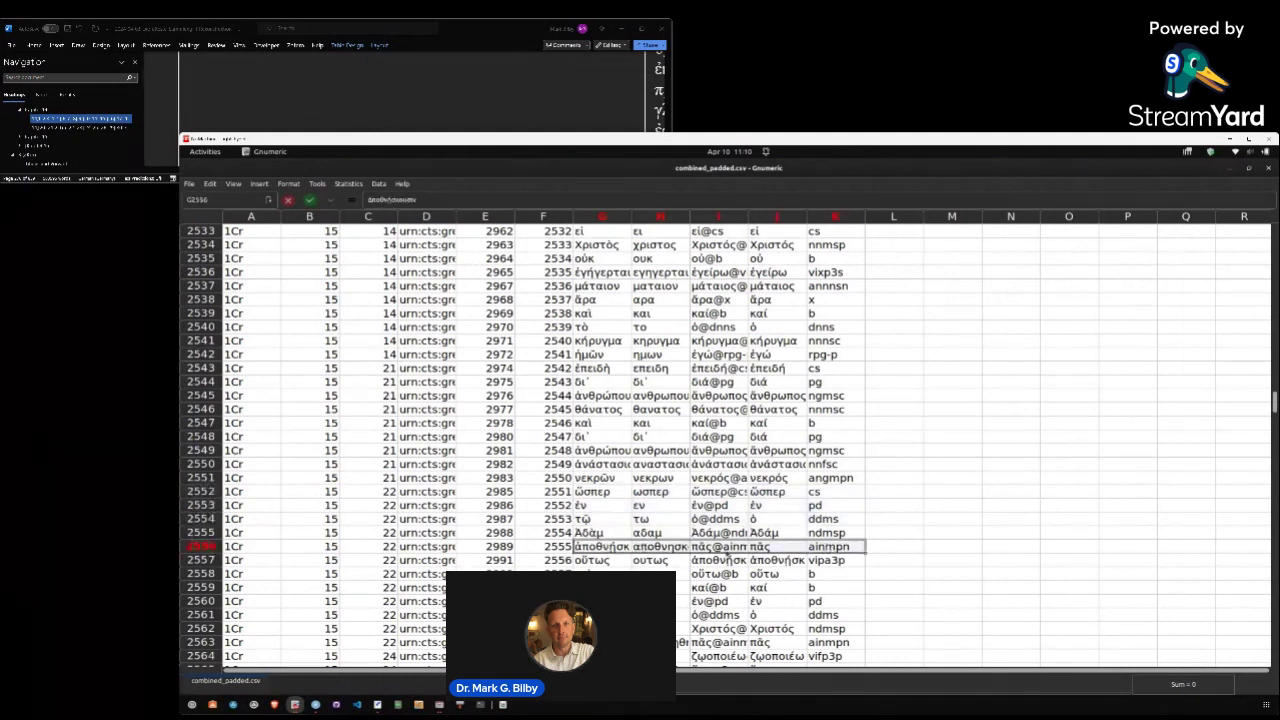
{"action": "left_click", "coordinate": [720, 547]}
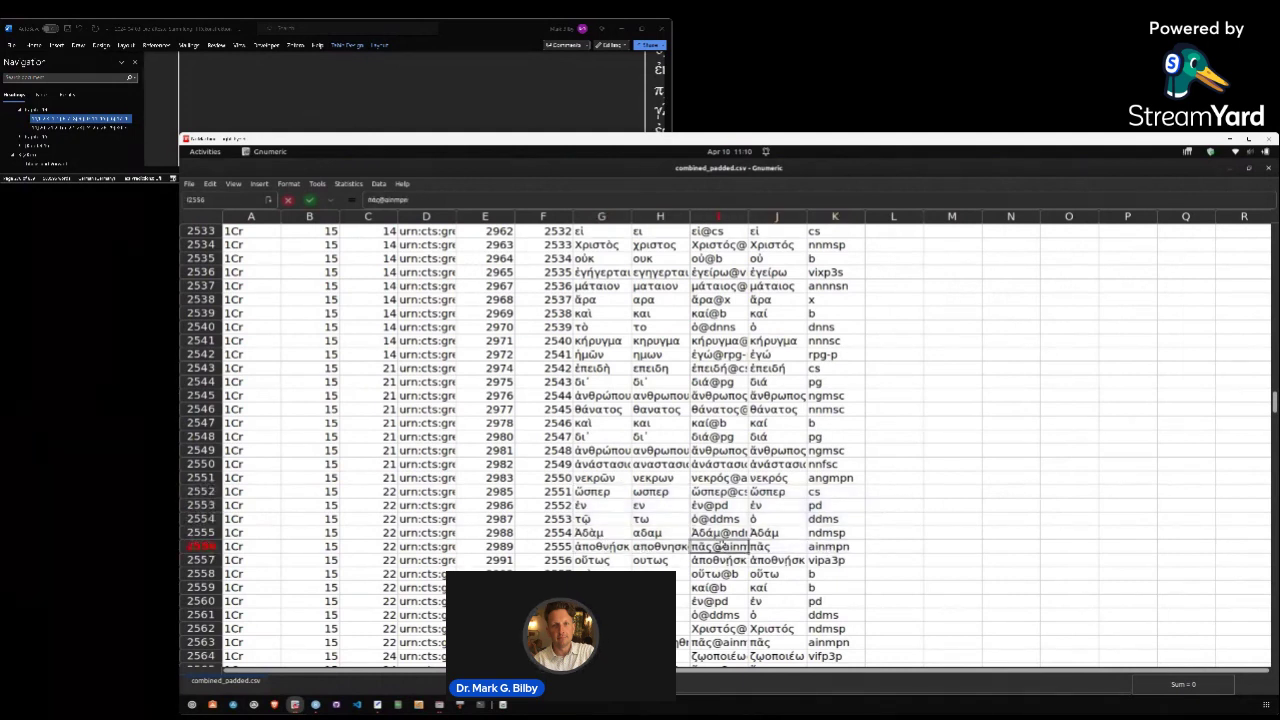
{"action": "left_click", "coordinate": [388, 550]}
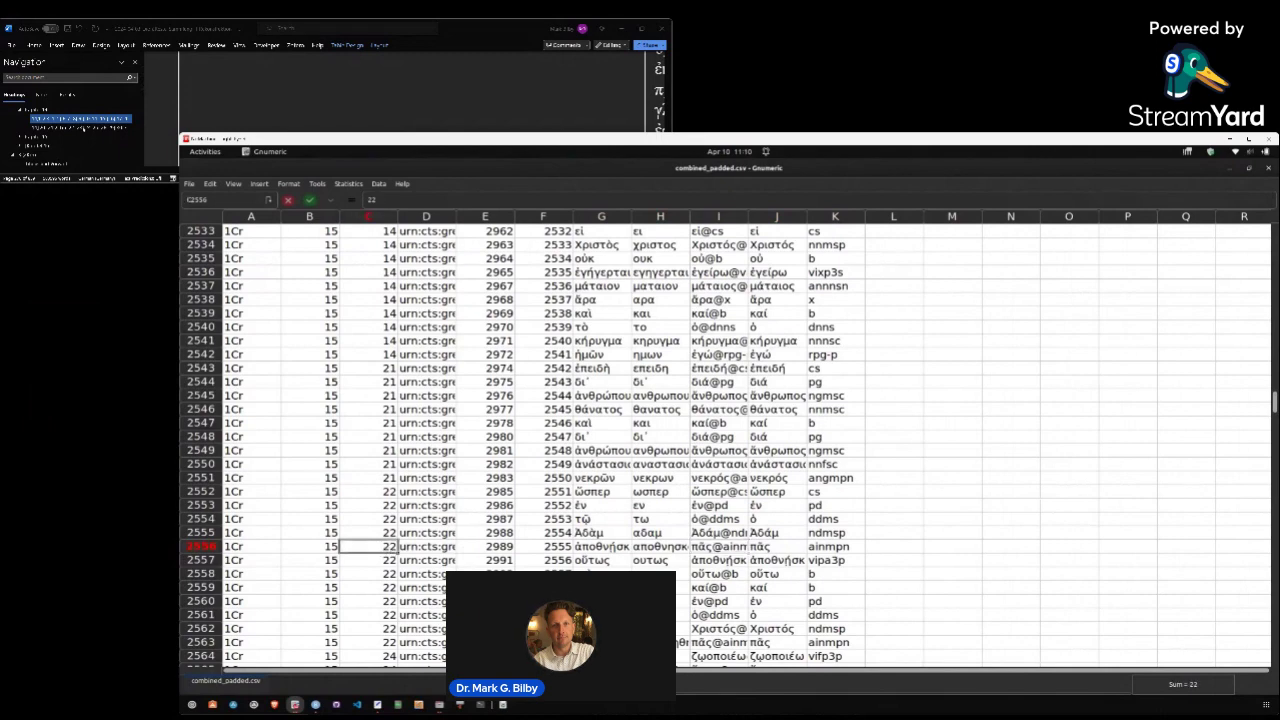
{"action": "scroll", "coordinate": [420, 100], "scroll_direction": "down", "scroll_amount": 5}
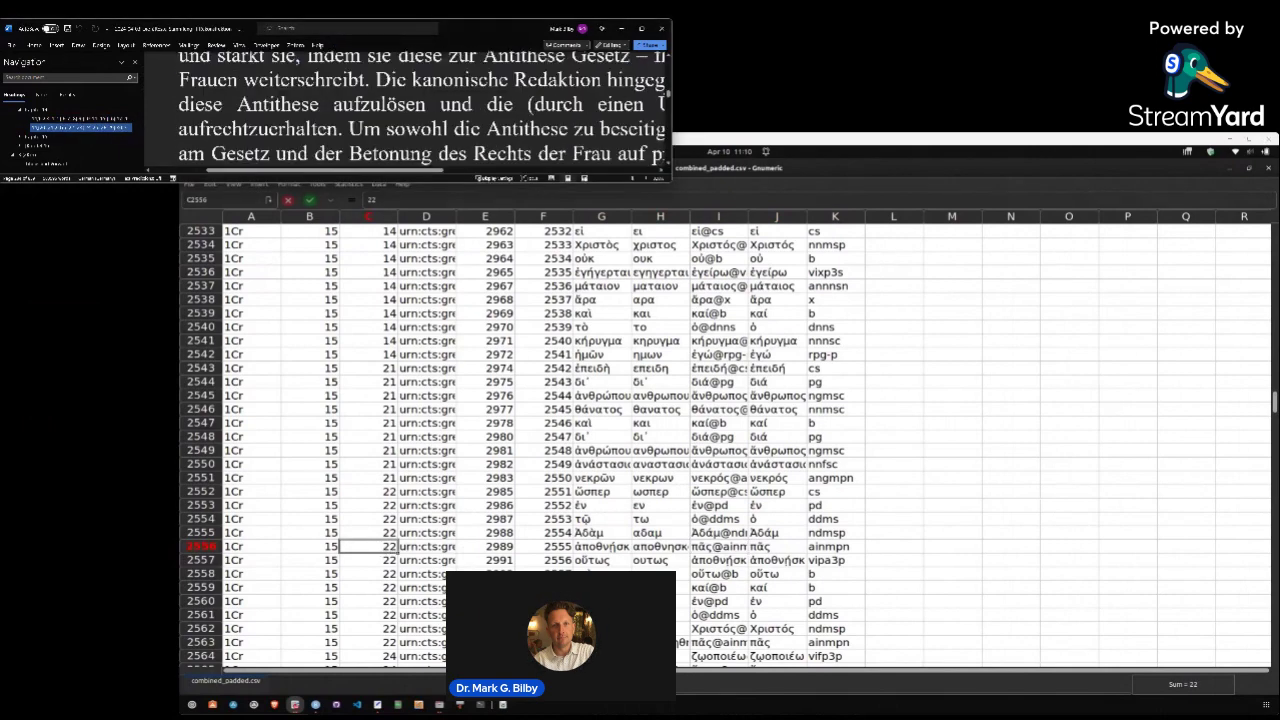
Use Word's Navigation pane to show the Greek text of 1 Corinthians 15:21–22
{"action": "scroll", "coordinate": [420, 108], "scroll_direction": "down", "scroll_amount": 2}
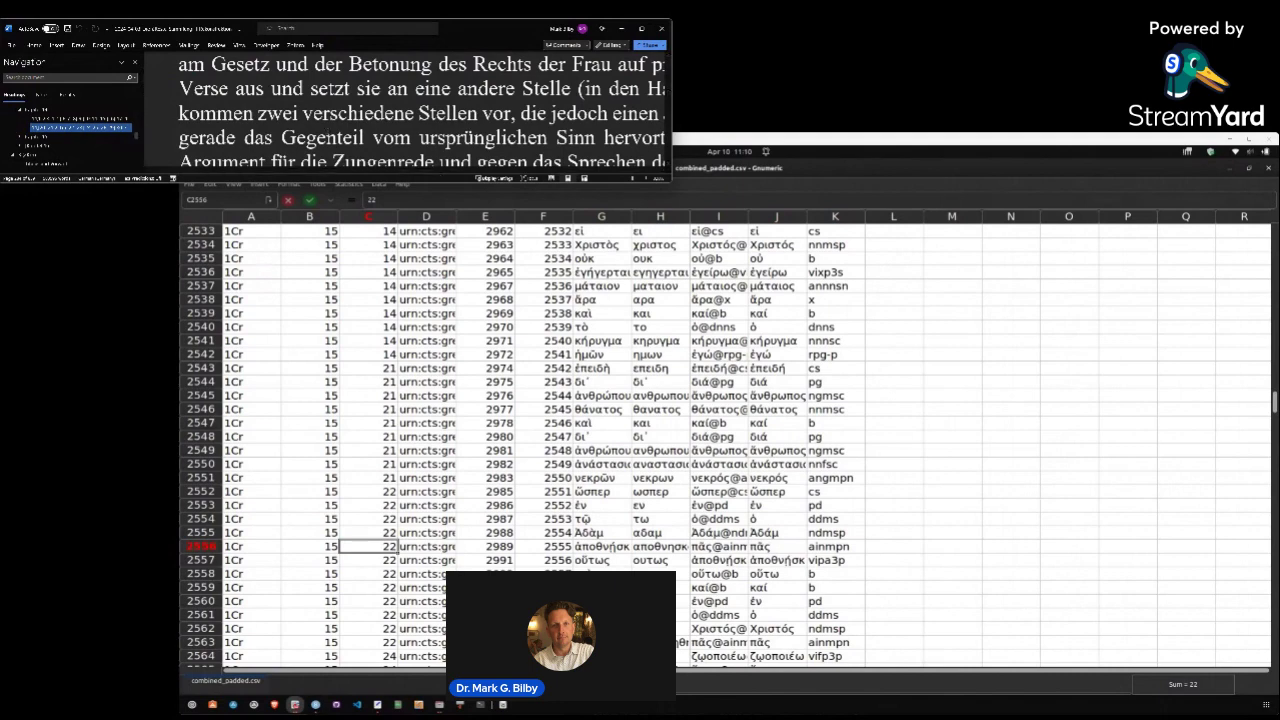
{"action": "left_click", "coordinate": [20, 137]}
{"action": "left_click", "coordinate": [60, 147]}
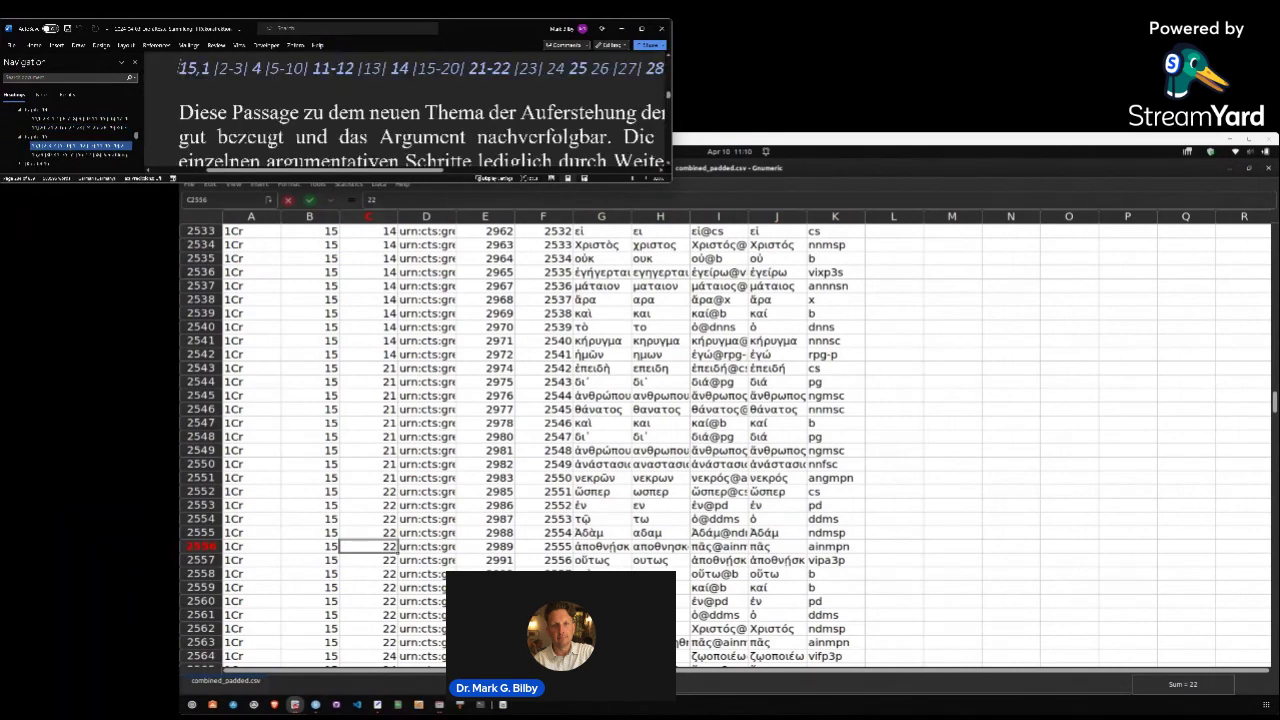
{"action": "scroll", "coordinate": [285, 143], "scroll_direction": "down", "scroll_amount": 5}
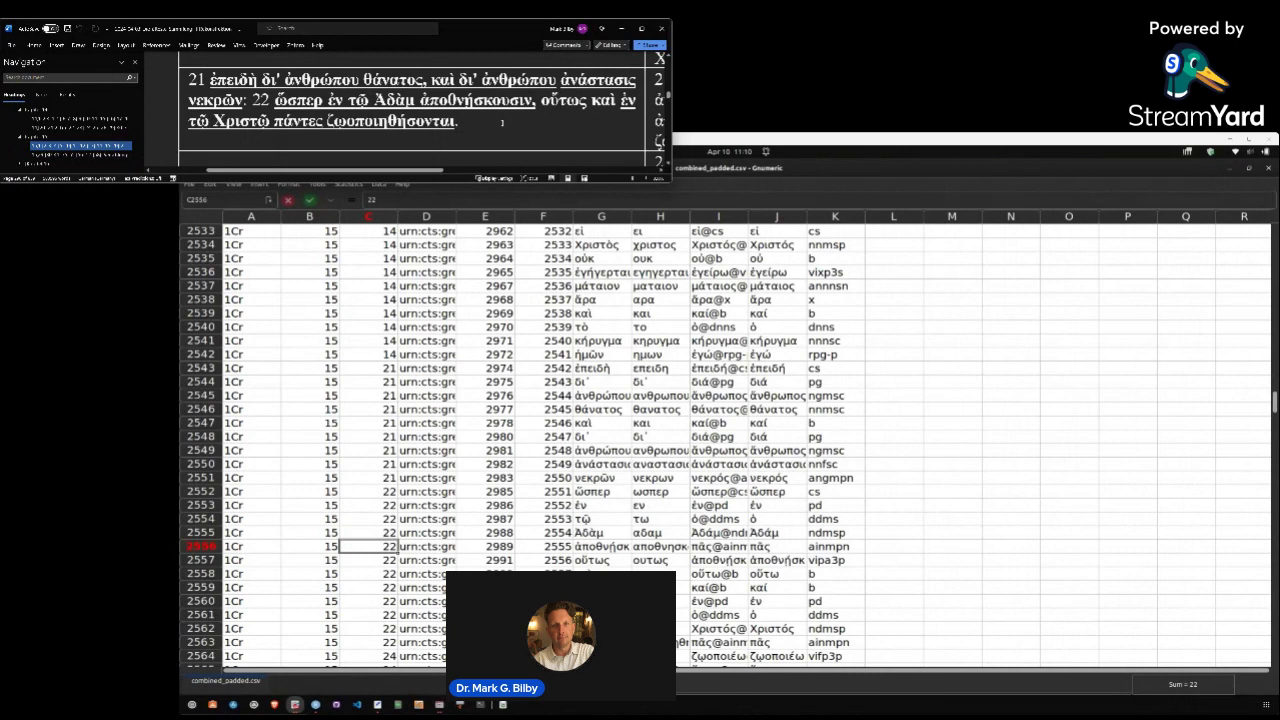
{"action": "left_click", "coordinate": [717, 548]}
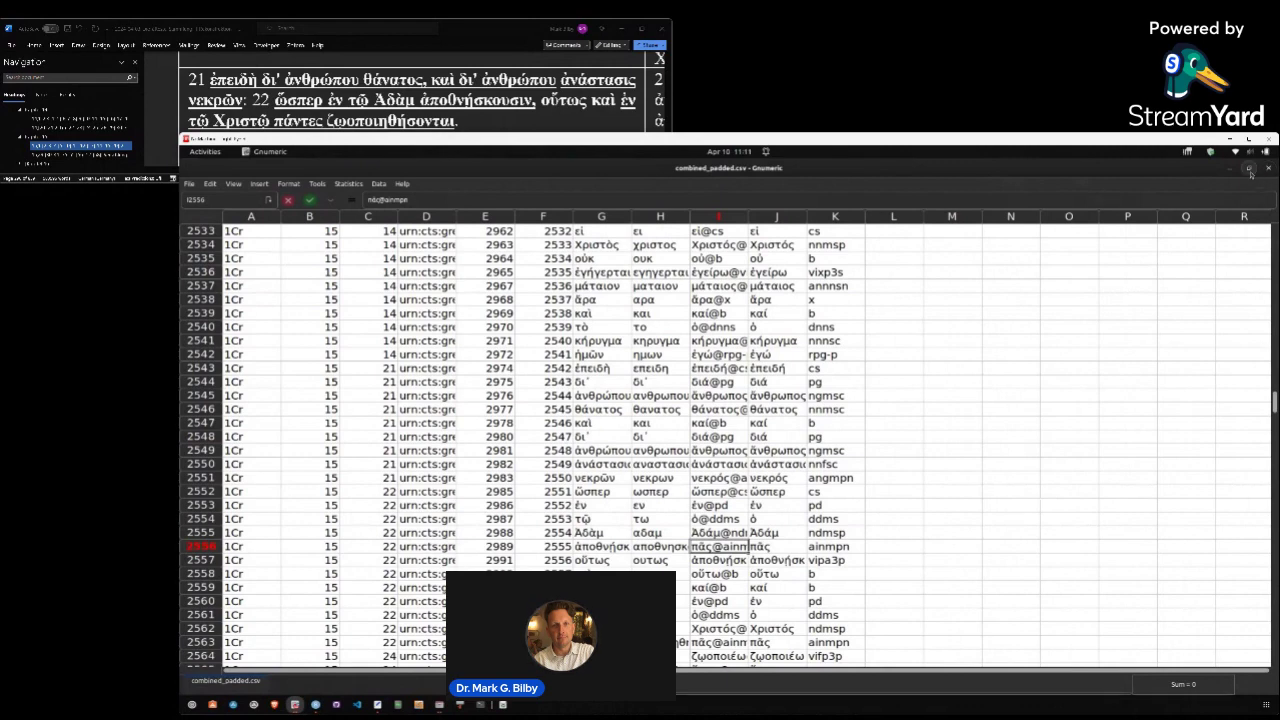
Select G2556:I2557 to compare ἀποθνῄσκουσιν/πᾶς@ainm with the ἀποθνῄσκ… vipa3p entry below
{"action": "left_click", "coordinate": [1249, 169]}
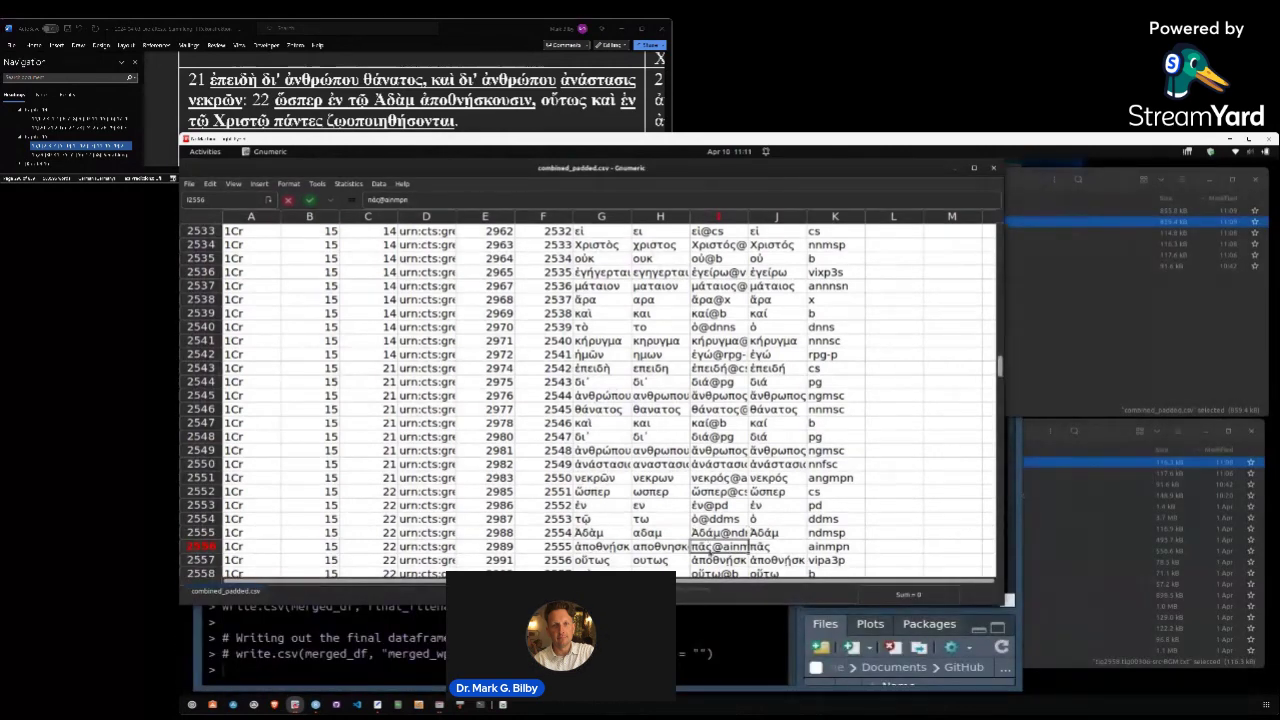
{"action": "scroll", "coordinate": [727, 543], "scroll_direction": "down", "scroll_amount": 2}
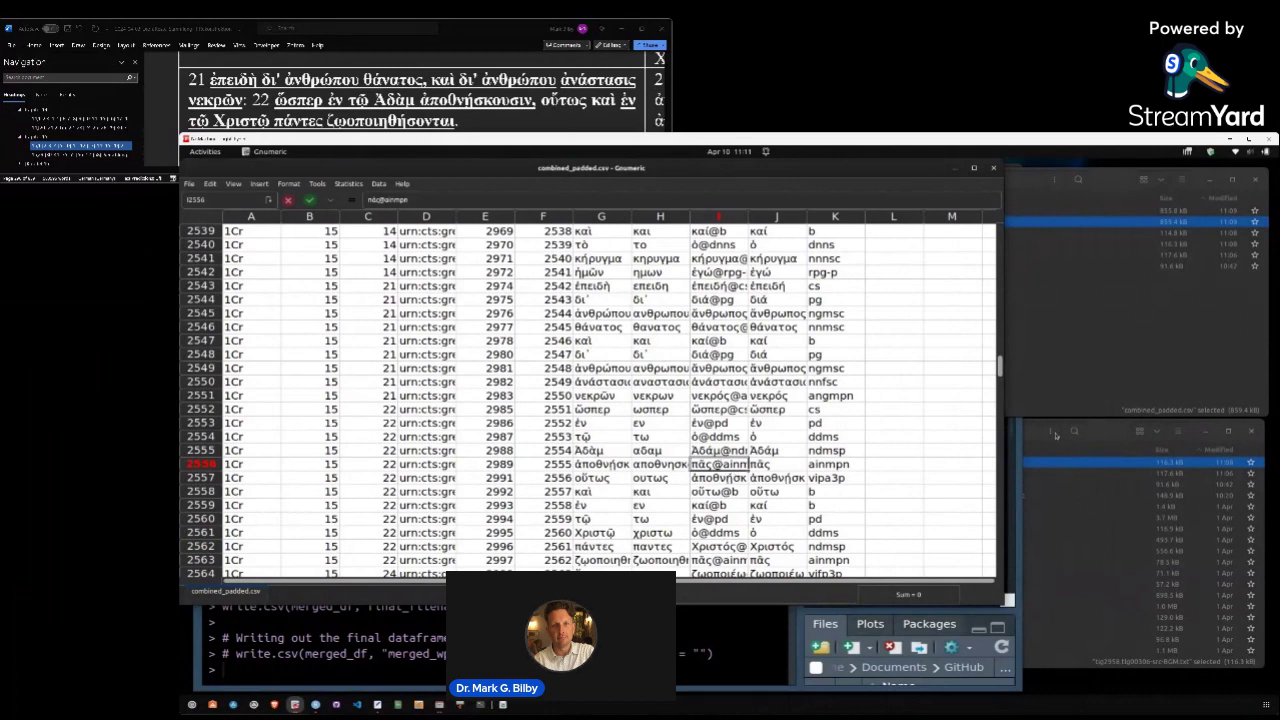
{"action": "left_click", "coordinate": [1112, 431]}
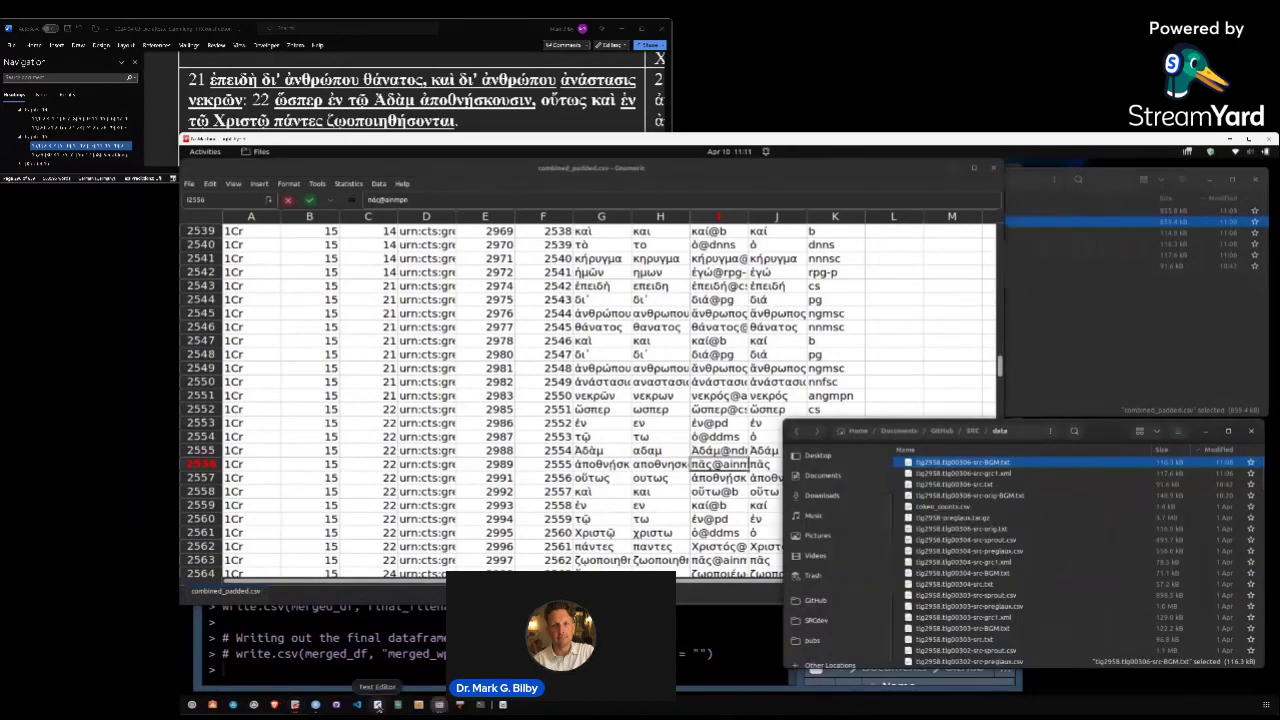
{"action": "left_click", "coordinate": [605, 466]}
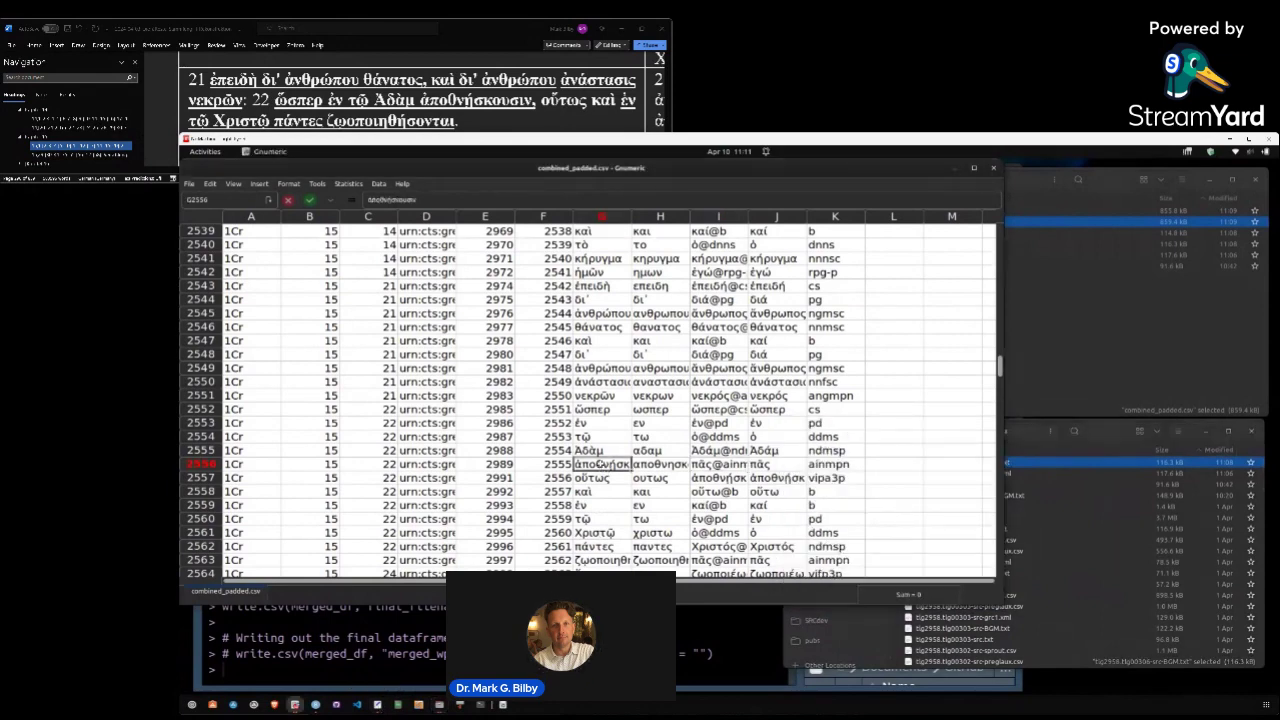
{"action": "left_click_drag", "start_coordinate": [605, 466], "coordinate": [726, 466]}
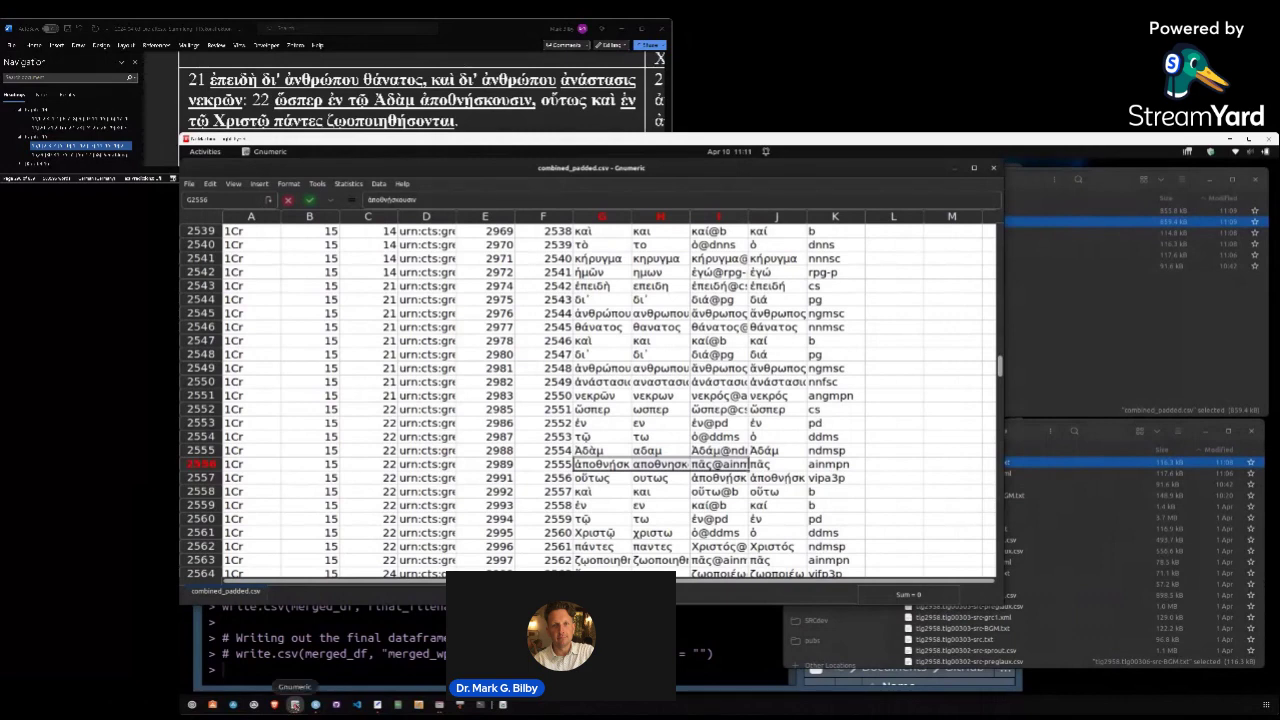
{"action": "left_click", "coordinate": [295, 705]}
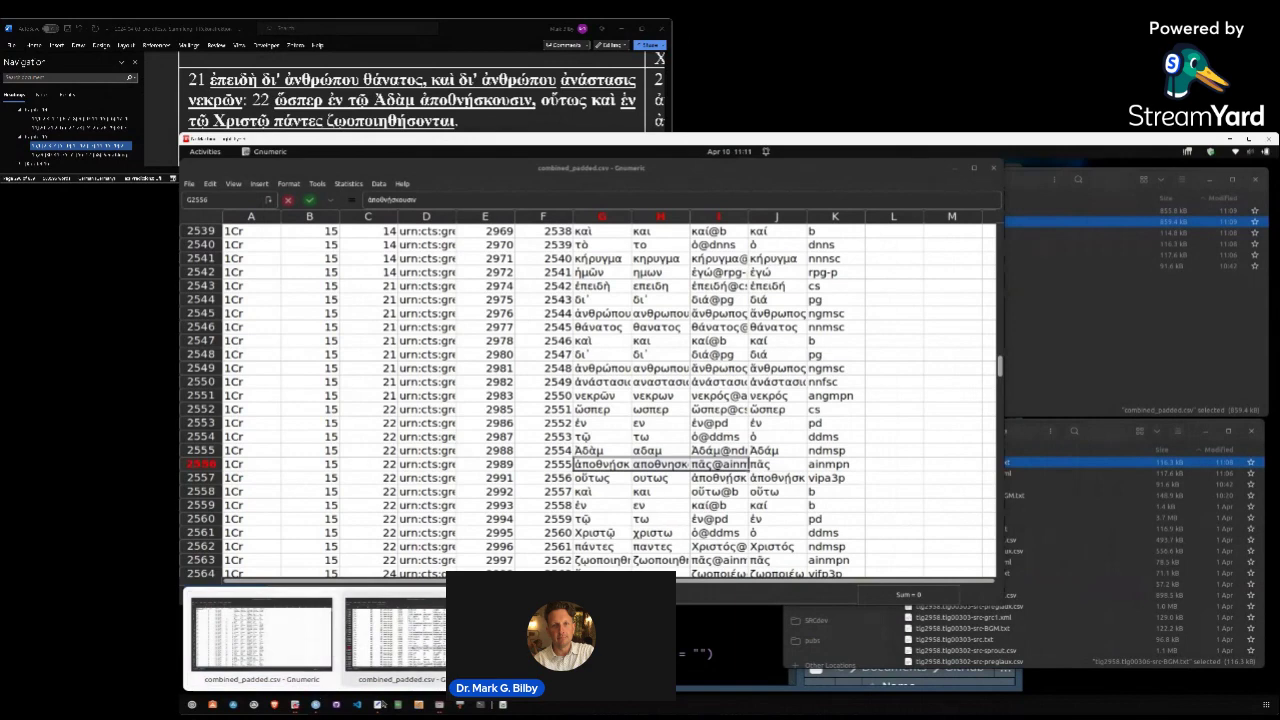
Add the missing 'dn' tag characters to the 1 Corinthians 15:22 line in tlg2958.tlg00306-src-BGM.txt and save
{"action": "left_click", "coordinate": [378, 705]}
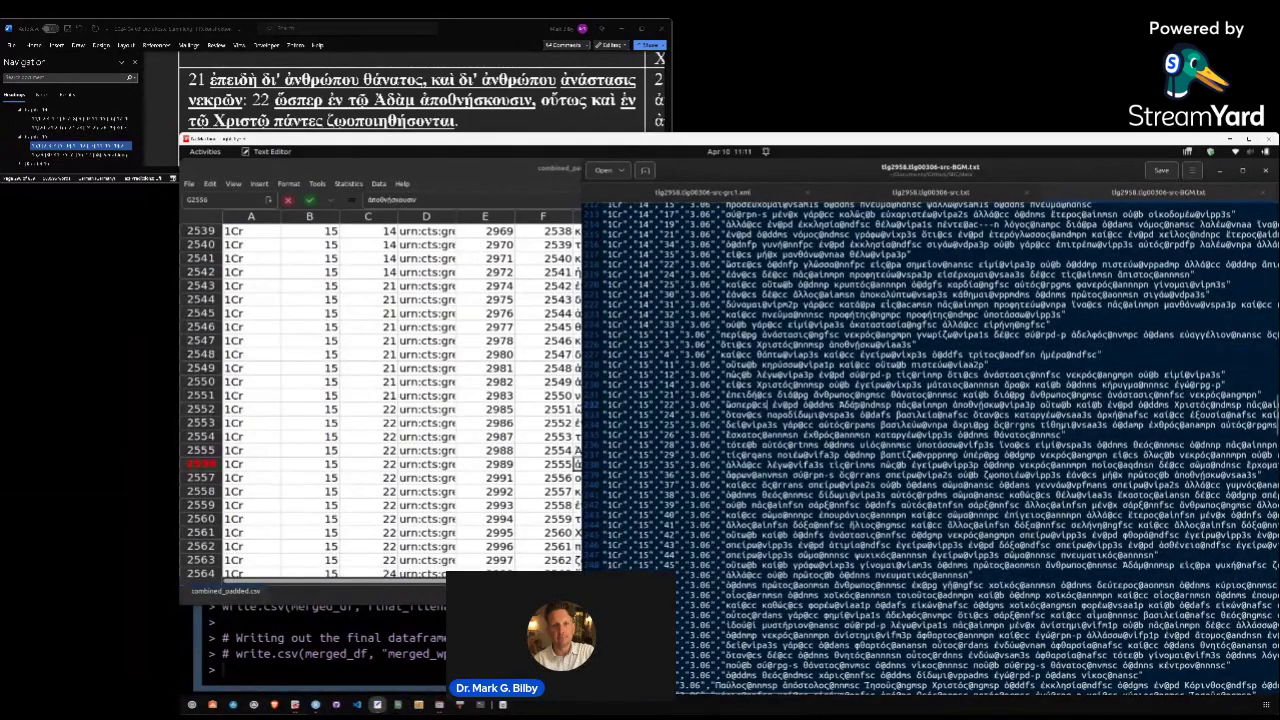
{"action": "type", "text": "dn"}
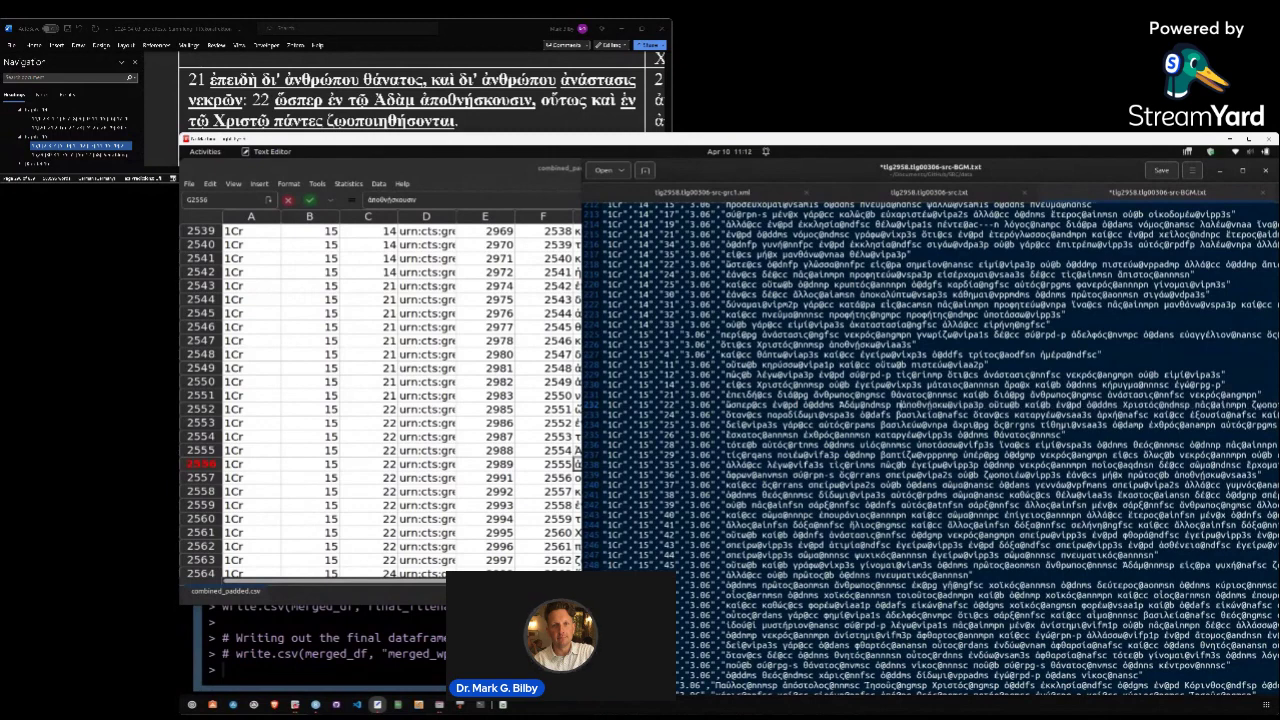
{"action": "key", "text": "ctrl+s"}
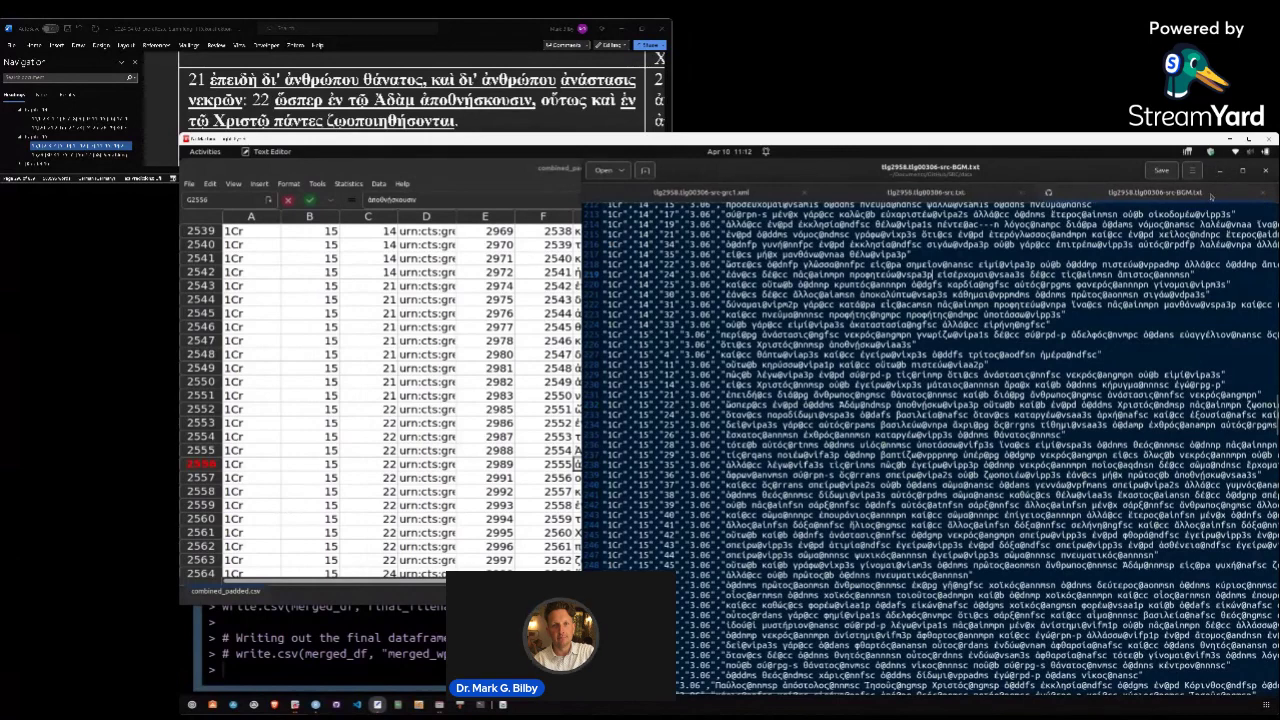
Paste the edited tlg2958.tlg00306-src-BGM.txt into transform/2958.00306, choosing Replace
{"action": "left_click", "coordinate": [1221, 174]}
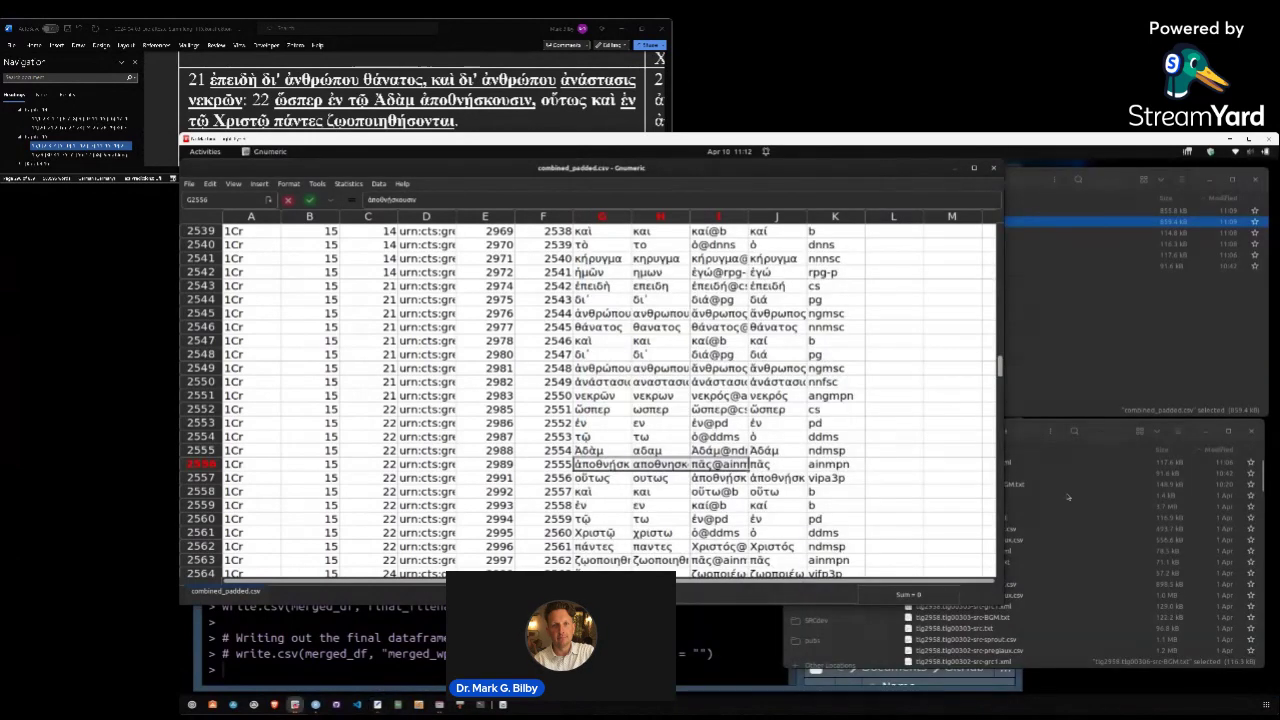
{"action": "left_click", "coordinate": [1005, 463]}
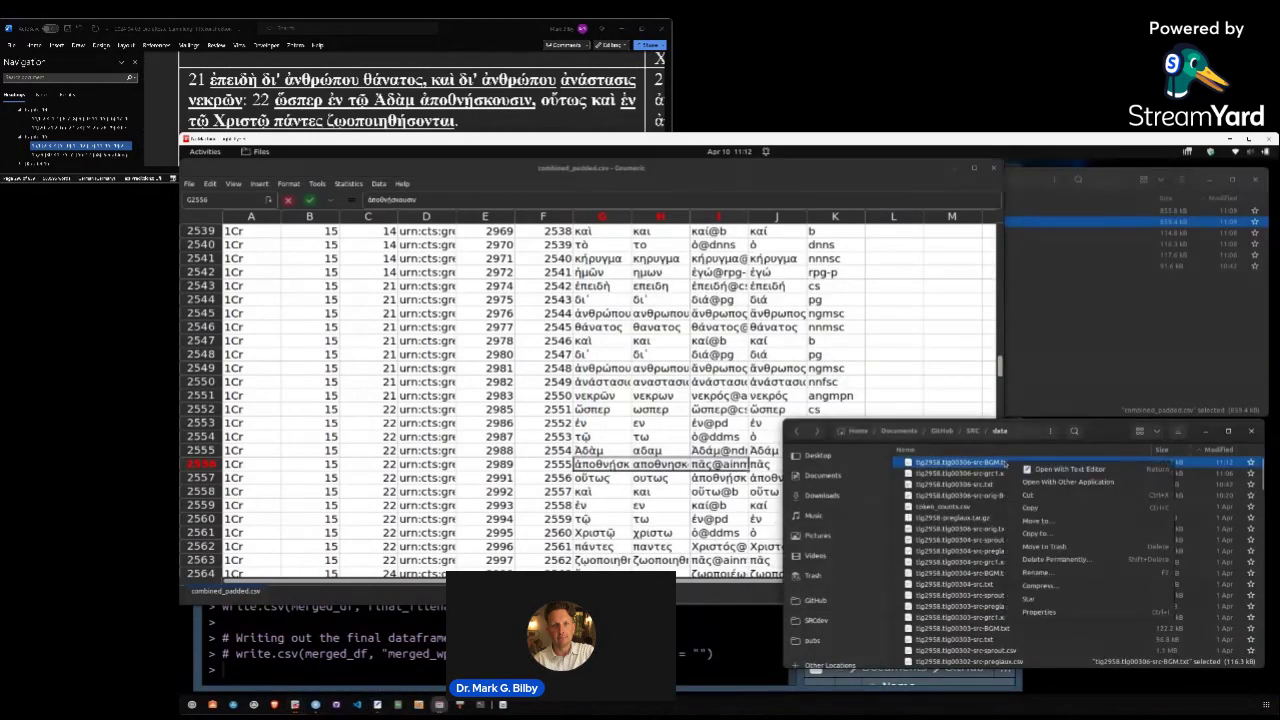
{"action": "right_click", "coordinate": [1092, 339]}
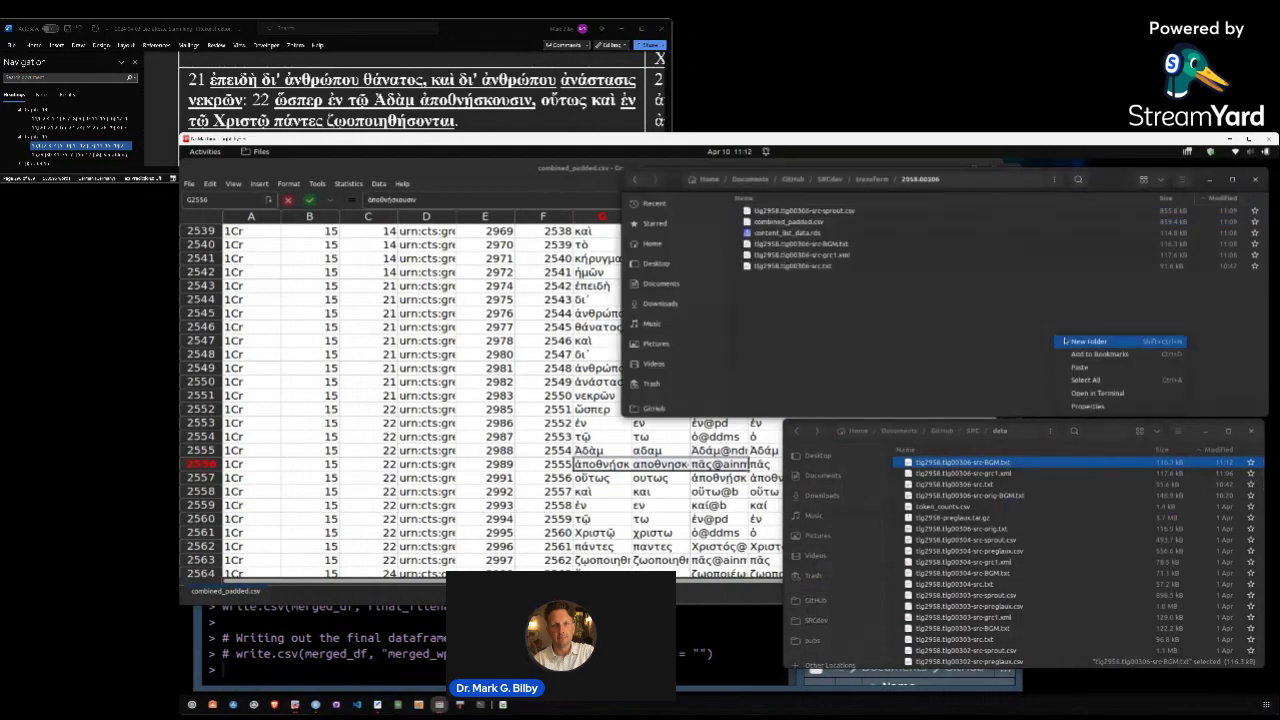
{"action": "left_click", "coordinate": [1086, 369]}
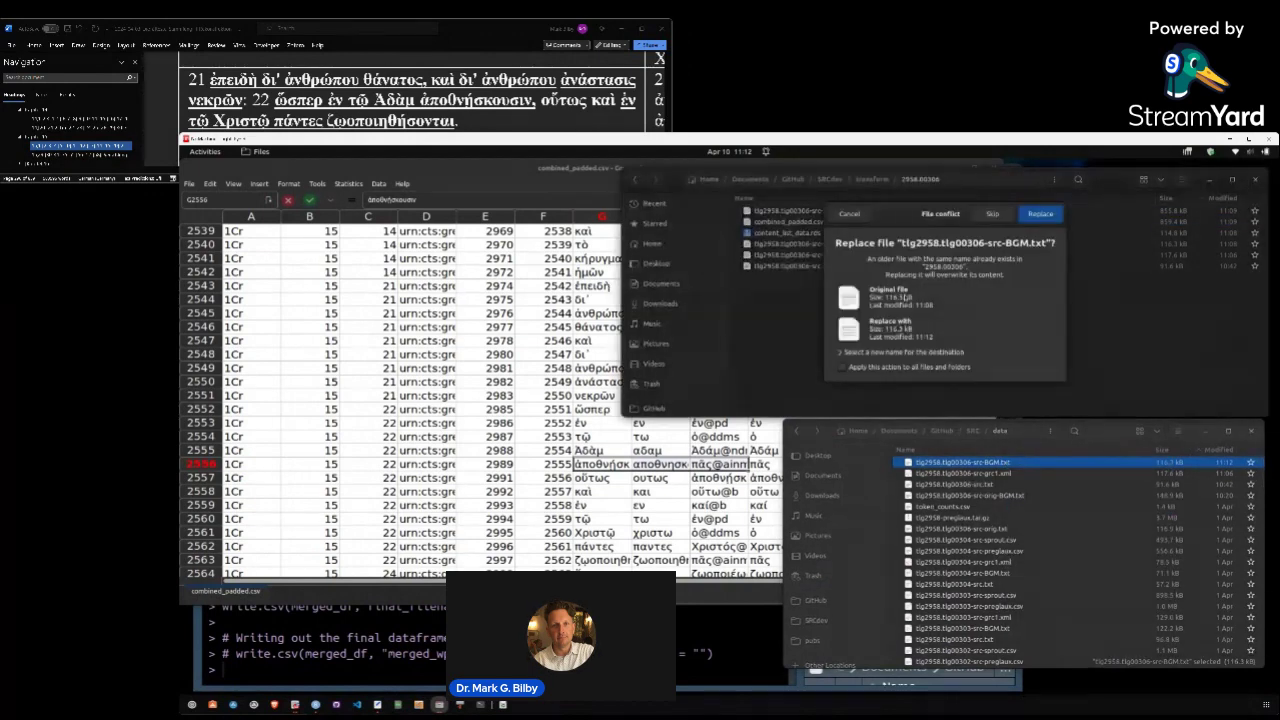
{"action": "left_click", "coordinate": [1058, 215]}
{"action": "left_click", "coordinate": [427, 340]}
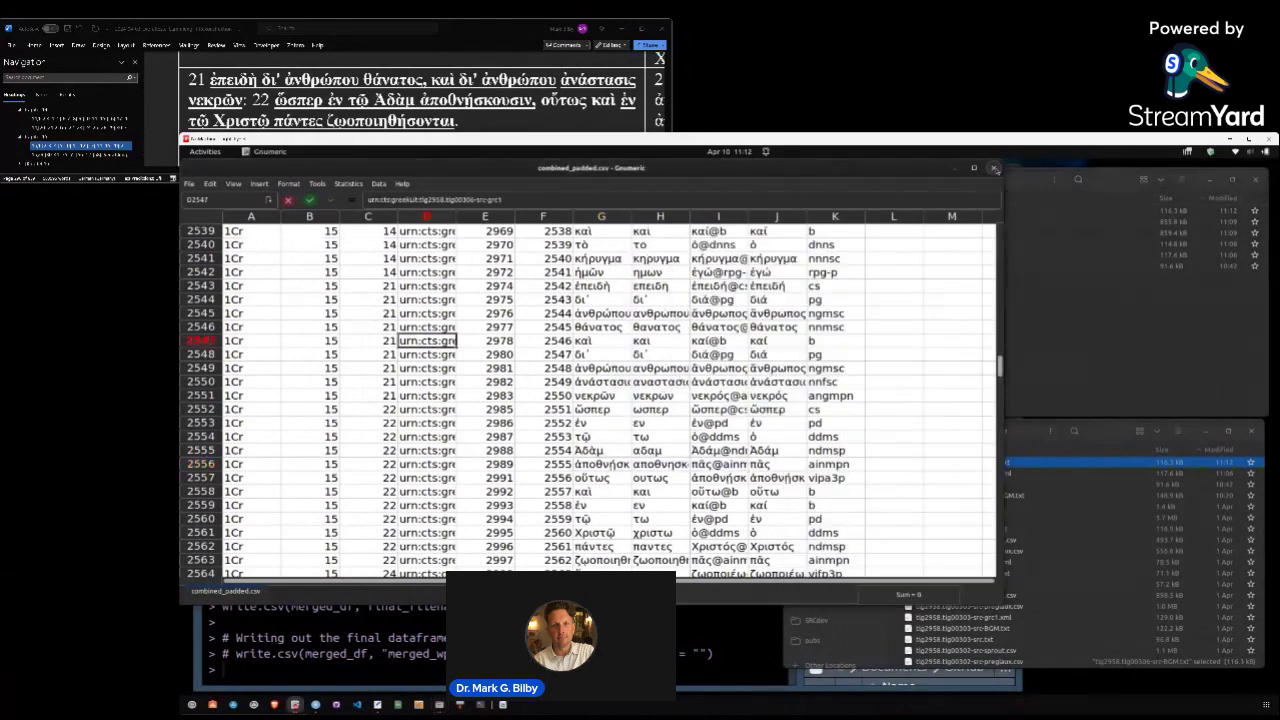
Close the outdated spreadsheet, then source tg_selectfiles.R and tg_join_sprout.R with Ctrl+Alt+R
{"action": "left_click", "coordinate": [993, 168]}
{"action": "left_click", "coordinate": [460, 351]}
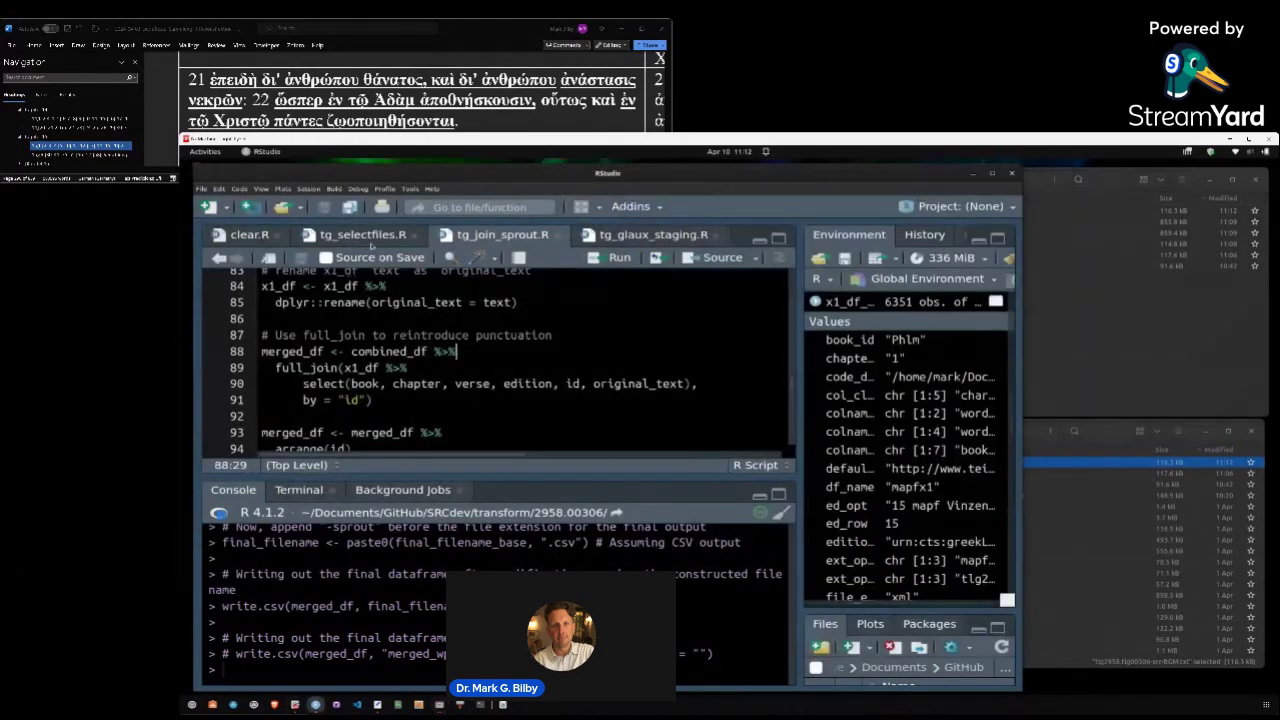
{"action": "left_click", "coordinate": [372, 245]}
{"action": "key", "text": "ctrl+alt+r"}
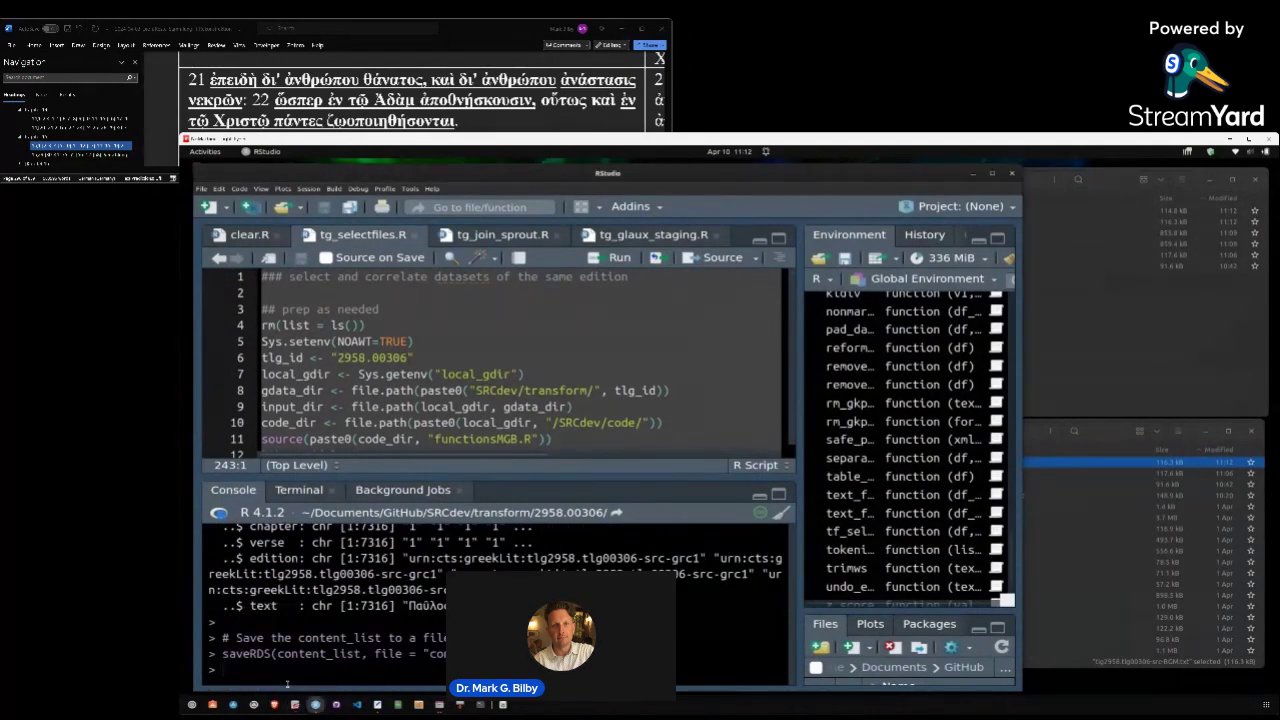
{"action": "left_click", "coordinate": [483, 240]}
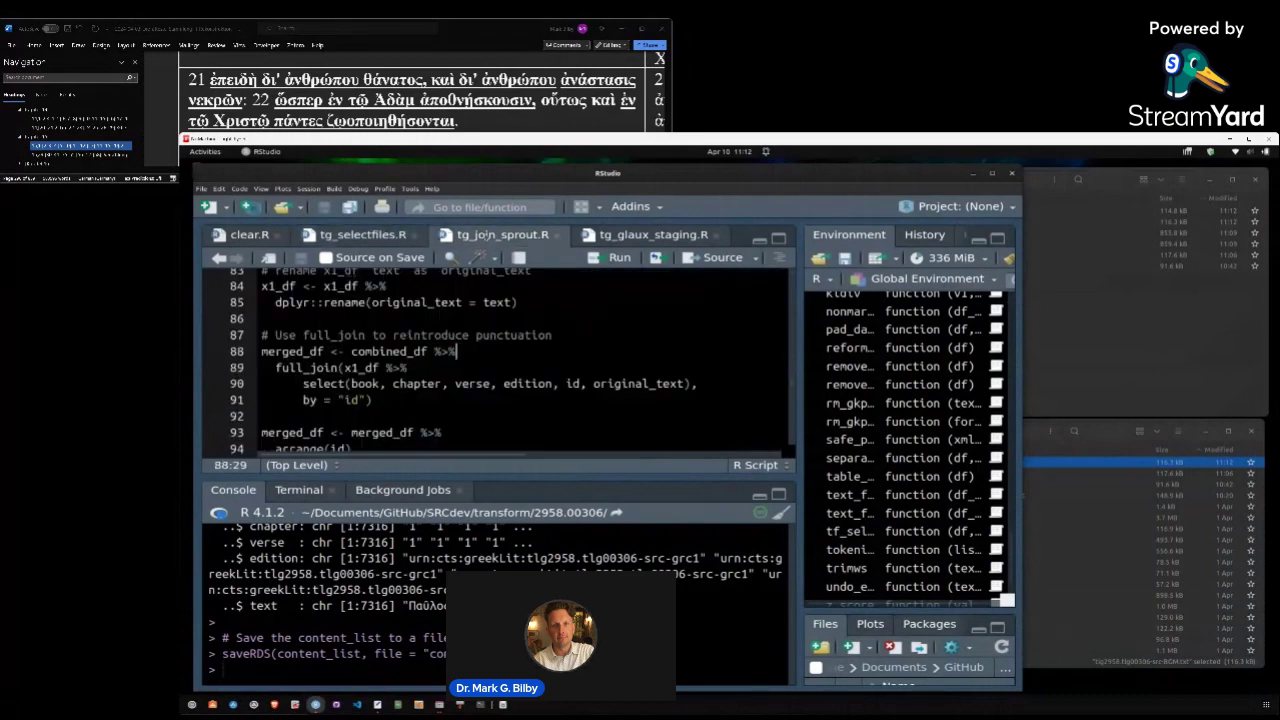
{"action": "key", "text": "ctrl+alt+r"}
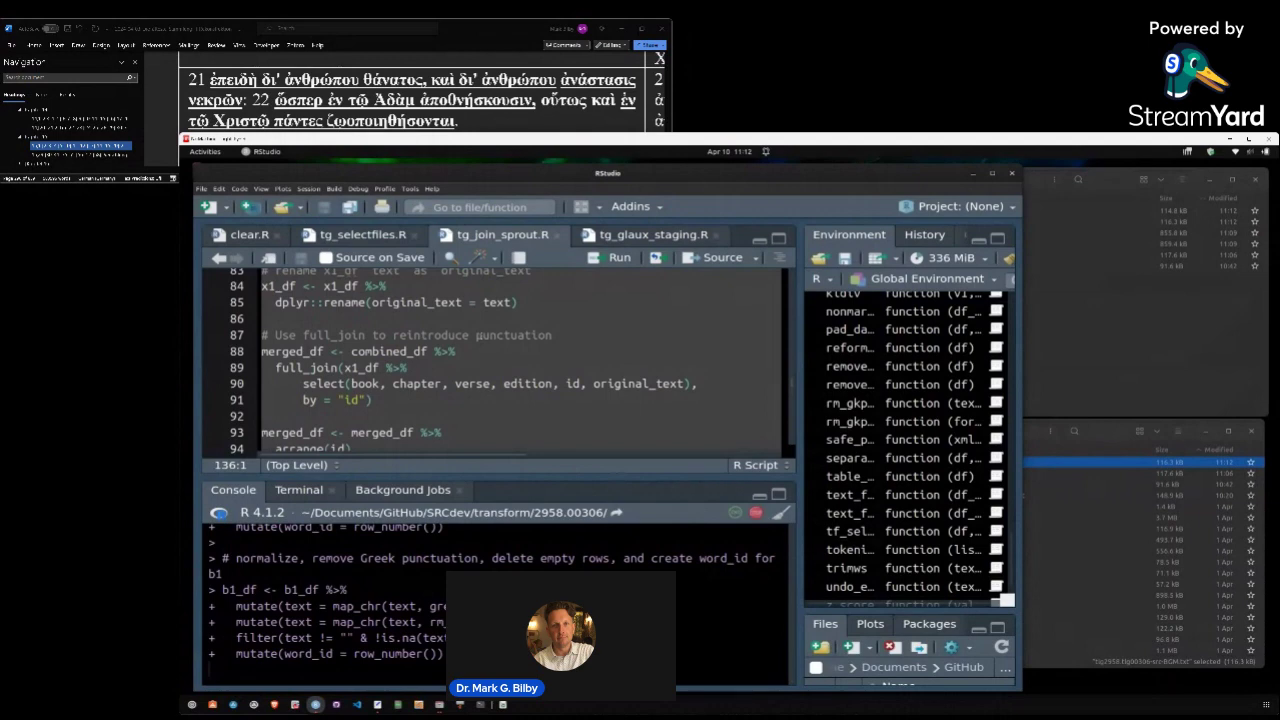
{"action": "left_click", "coordinate": [1103, 351]}
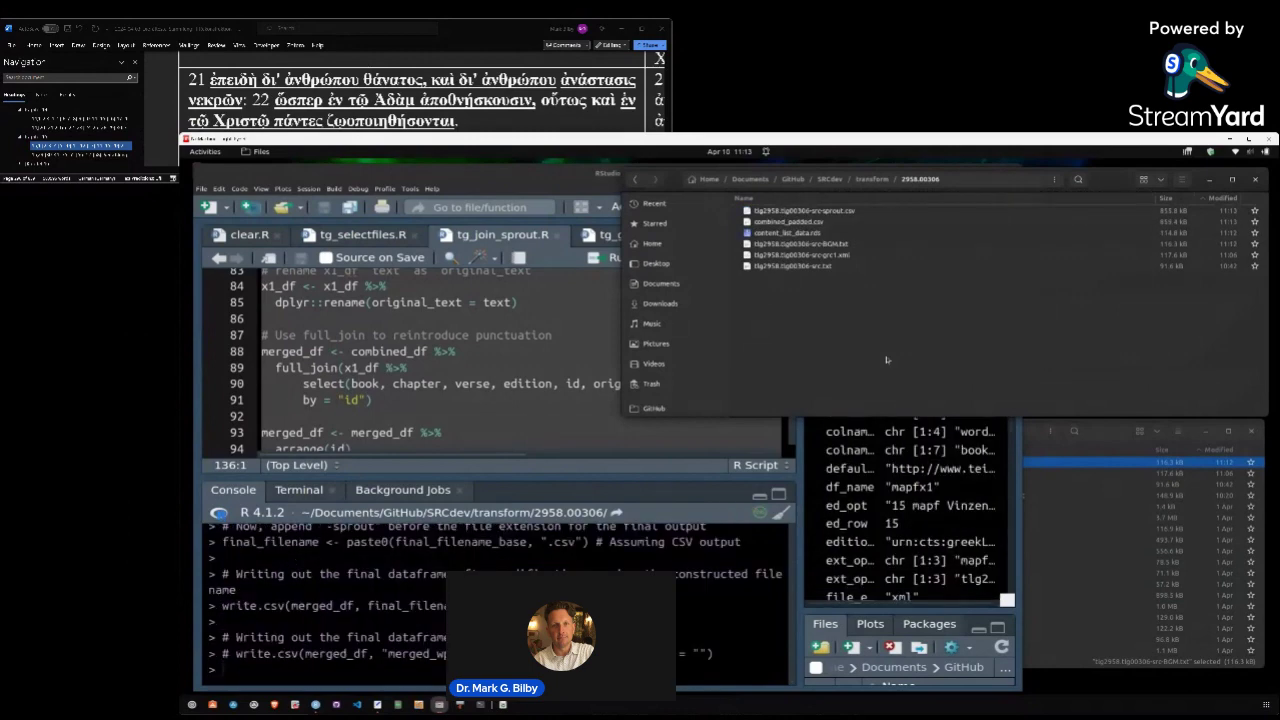
Open the regenerated combined_padded.csv in Gnumeric and maximize it
{"action": "right_click", "coordinate": [812, 221]}
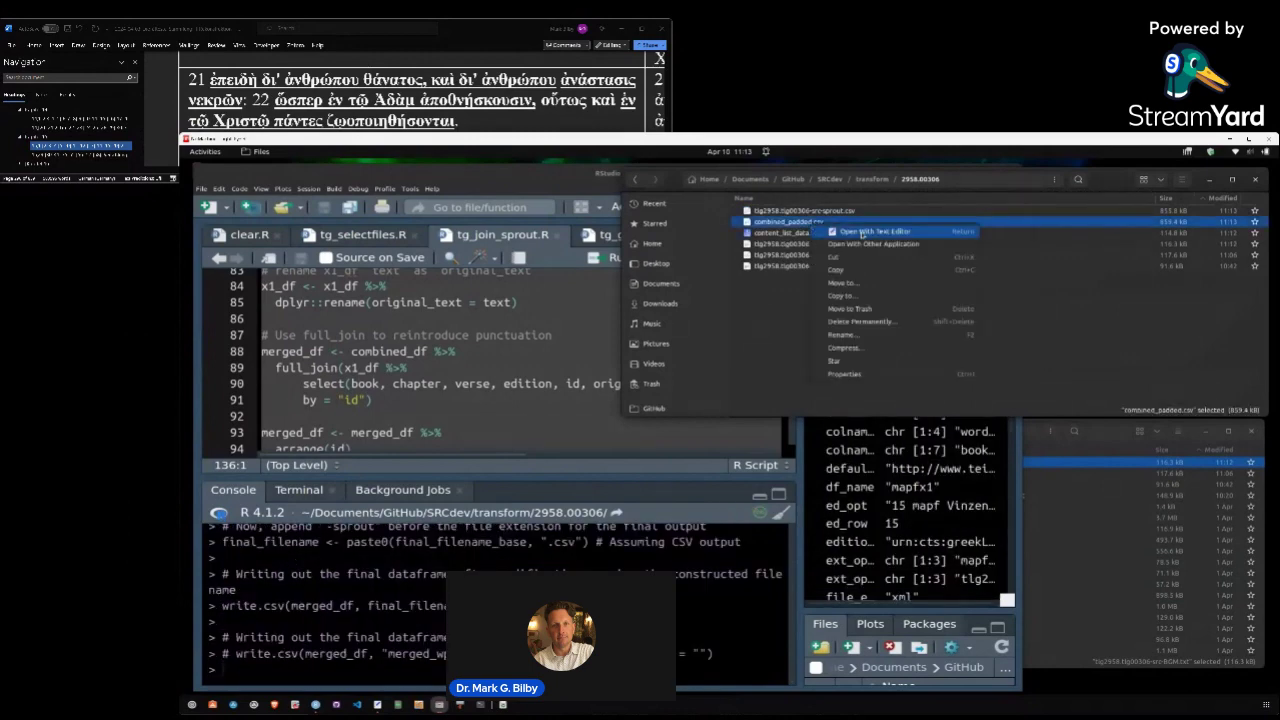
{"action": "left_click", "coordinate": [865, 243]}
{"action": "double_click", "coordinate": [864, 243]}
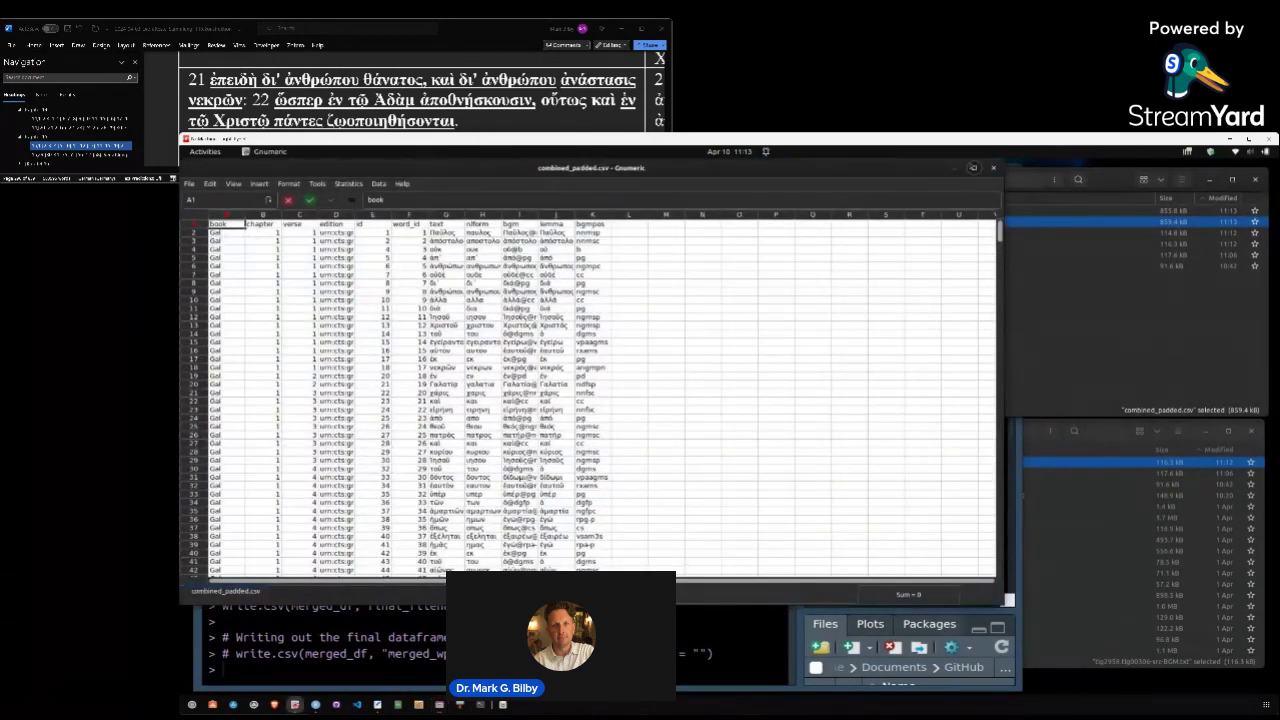
{"action": "left_click", "coordinate": [973, 167]}
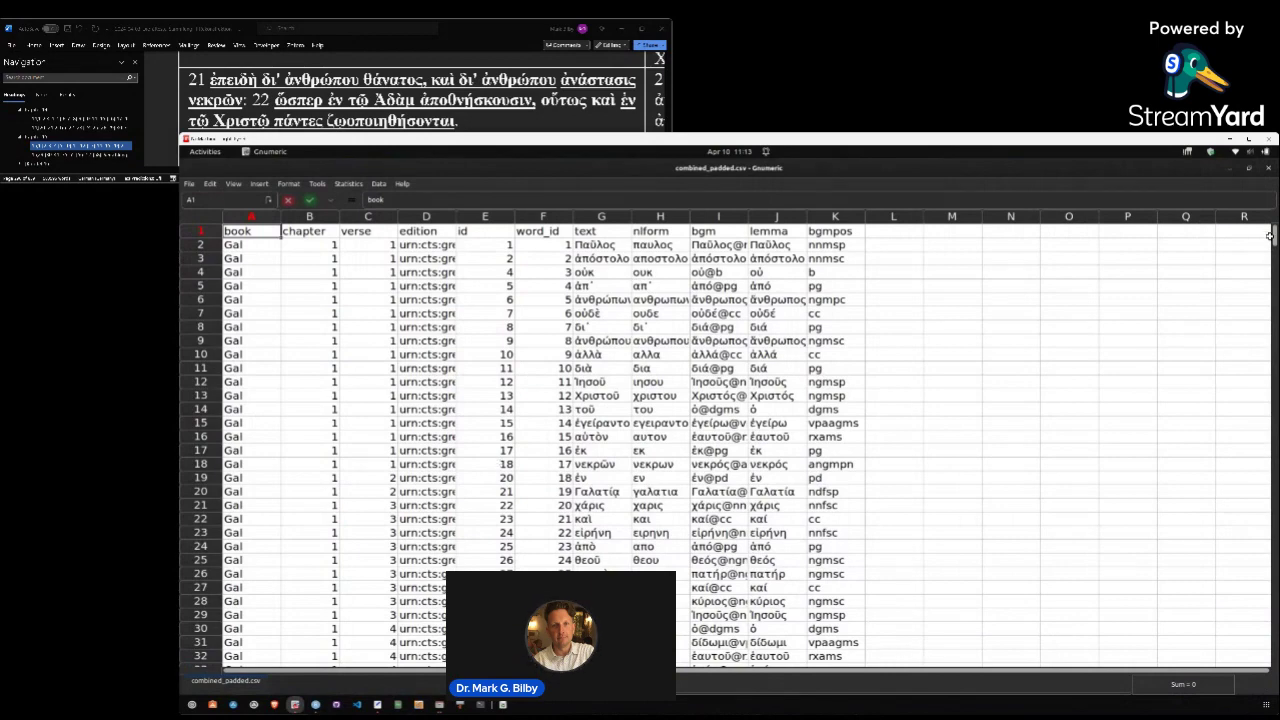
Select G2555:K2556 to confirm ἀποθνῄσκουσιν now pairs with ἀποθνῄσκω vipa3p
{"action": "left_click_drag", "start_coordinate": [1268, 236], "coordinate": [1268, 400]}
{"action": "scroll", "coordinate": [605, 540], "scroll_direction": "down", "scroll_amount": 18}
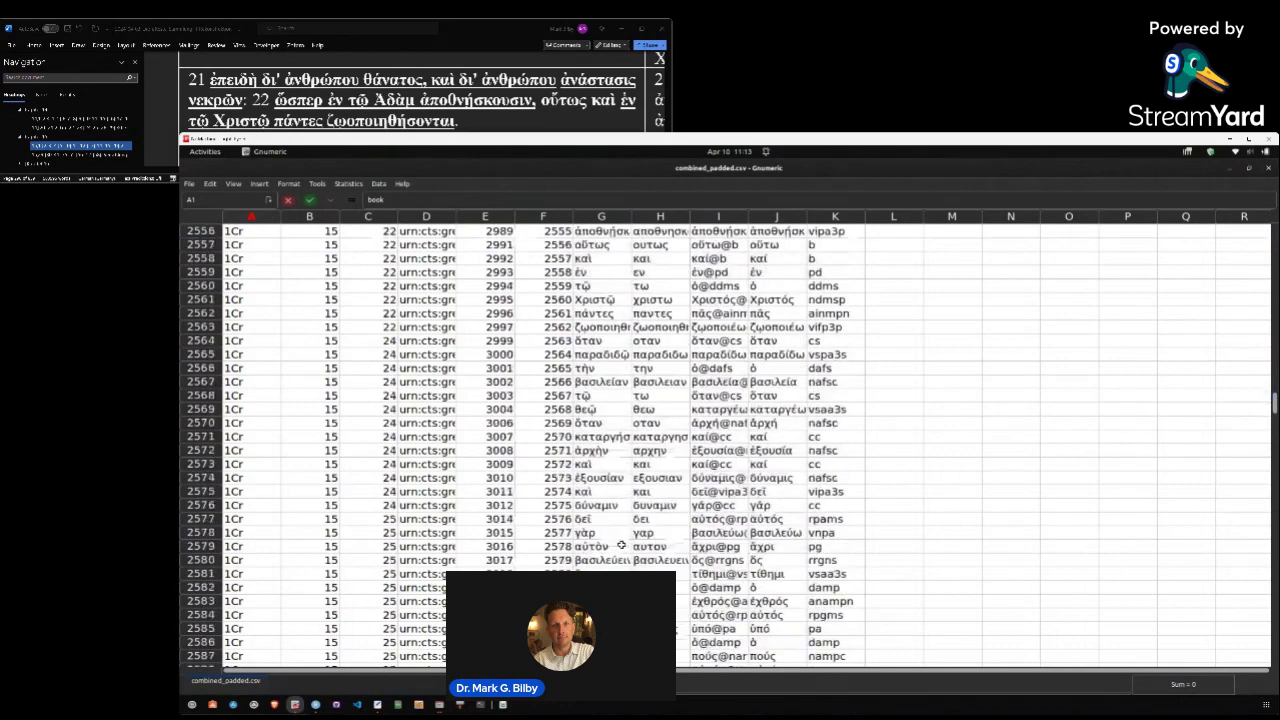
{"action": "scroll", "coordinate": [615, 510], "scroll_direction": "up", "scroll_amount": 6}
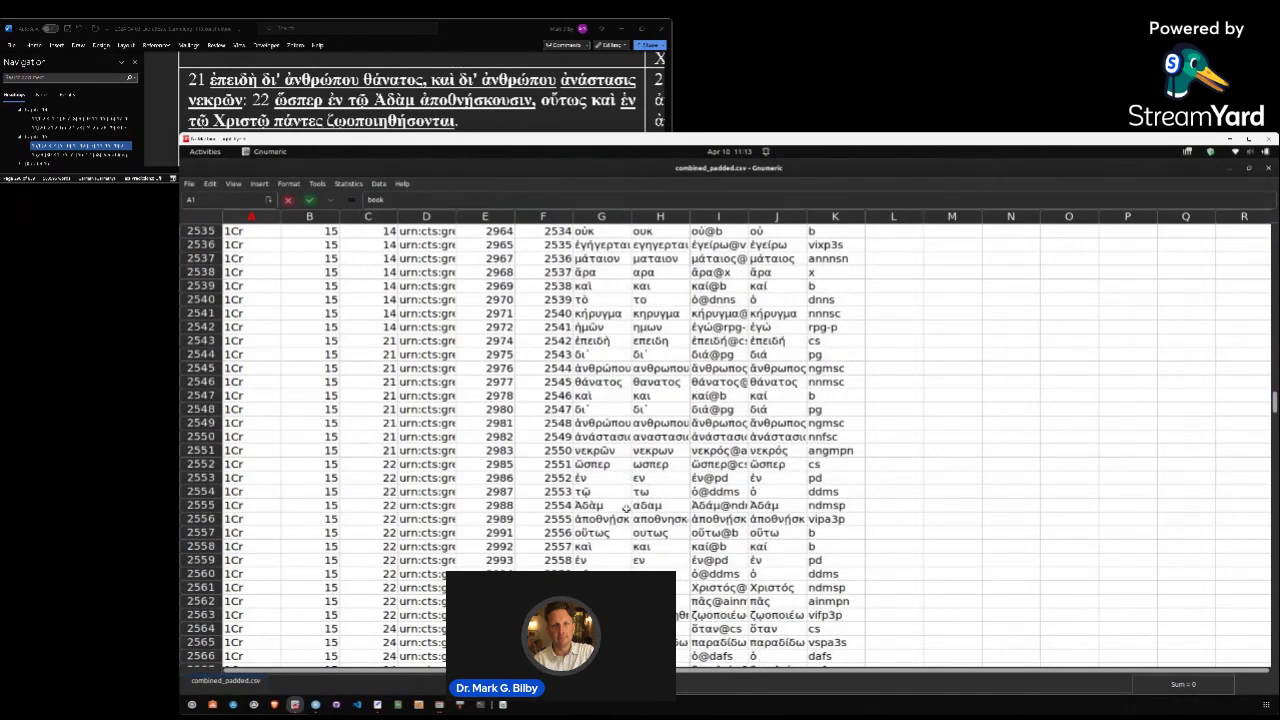
{"action": "left_click_drag", "start_coordinate": [630, 510], "coordinate": [830, 519]}
{"action": "scroll", "coordinate": [666, 552], "scroll_direction": "down", "scroll_amount": 5}
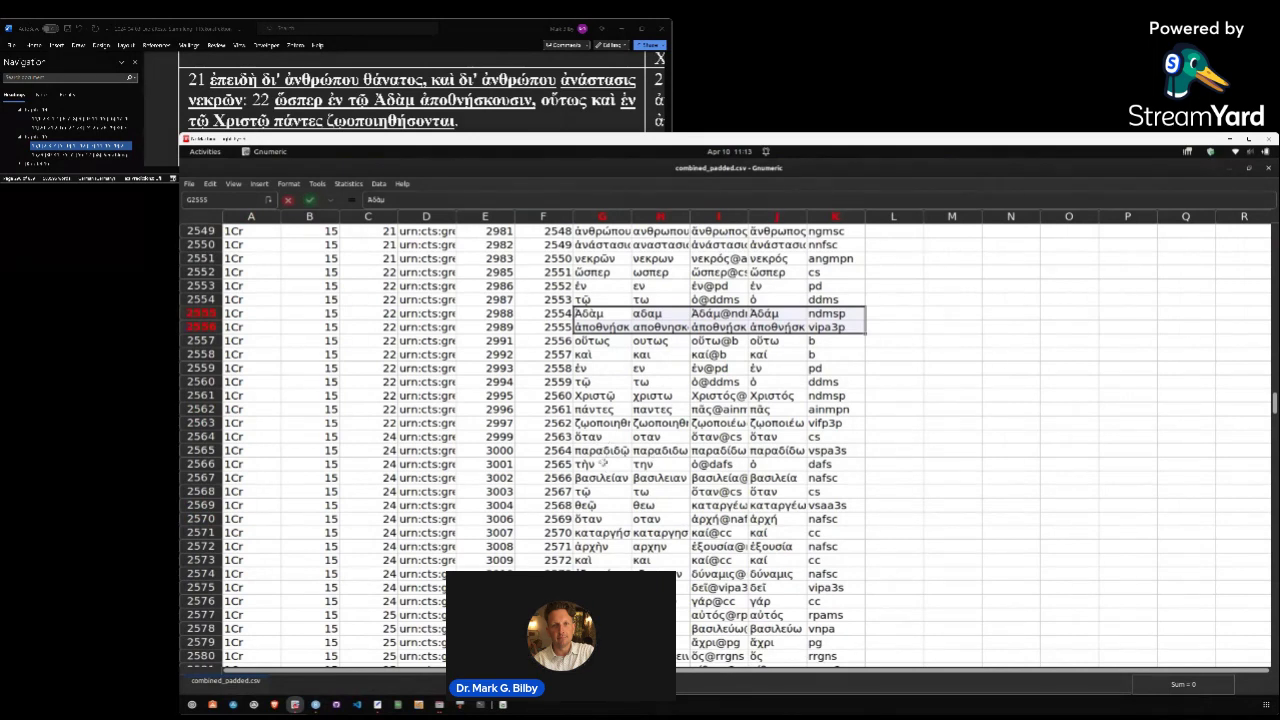
Select G2568:I2570, then G2568:H2569, marking τῷ paired with ὅταν@cs and θεῷ with καταργέω
{"action": "left_click_drag", "start_coordinate": [601, 489], "coordinate": [725, 520]}
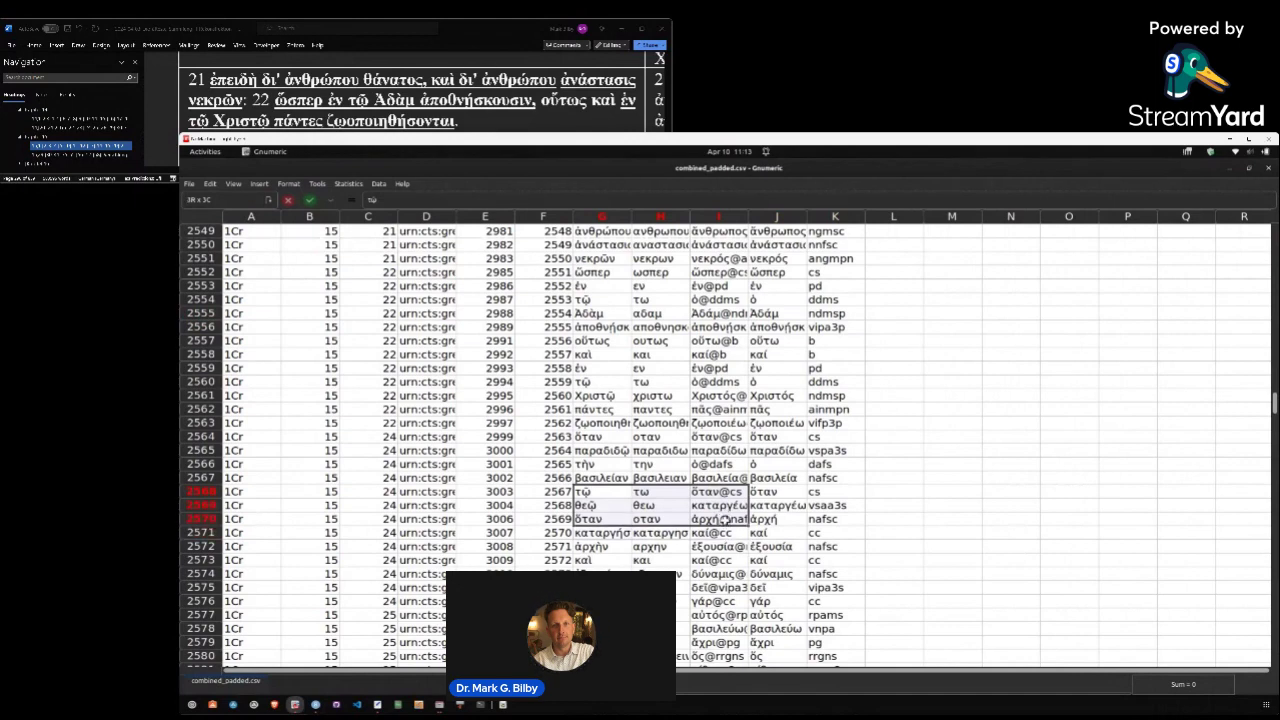
{"action": "left_click_drag", "start_coordinate": [725, 520], "coordinate": [725, 520]}
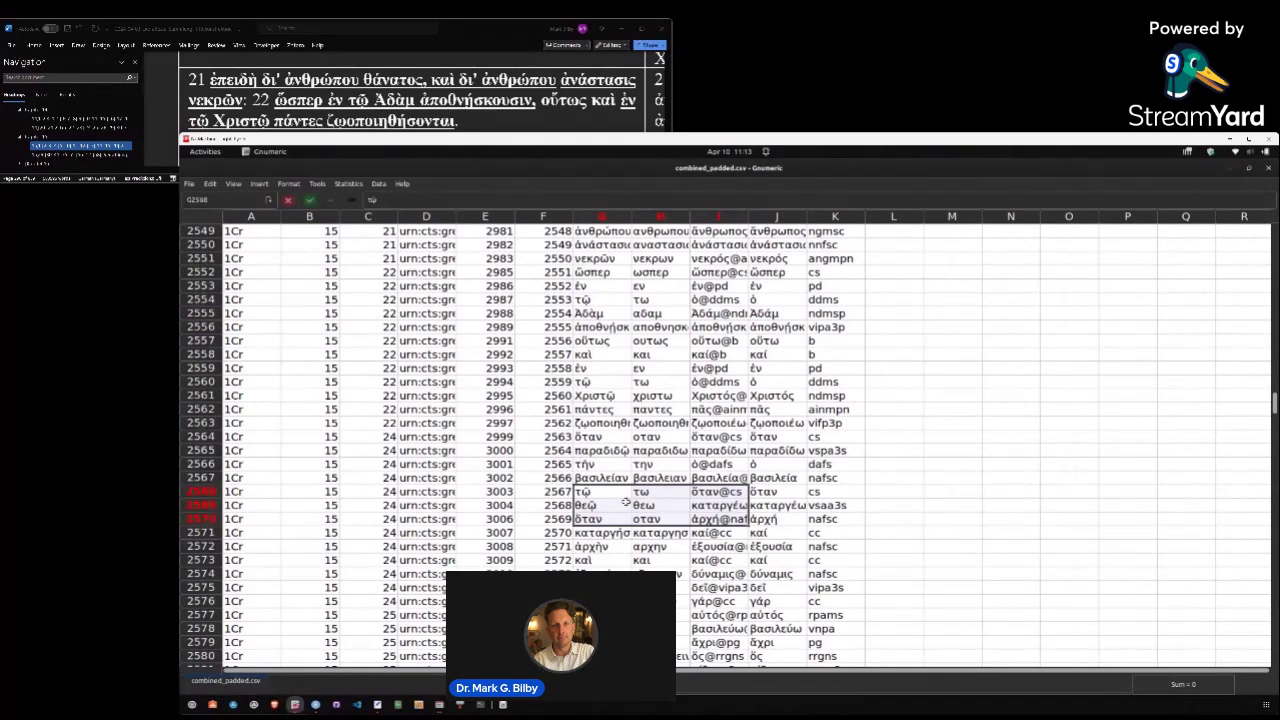
{"action": "left_click_drag", "start_coordinate": [600, 497], "coordinate": [651, 508]}
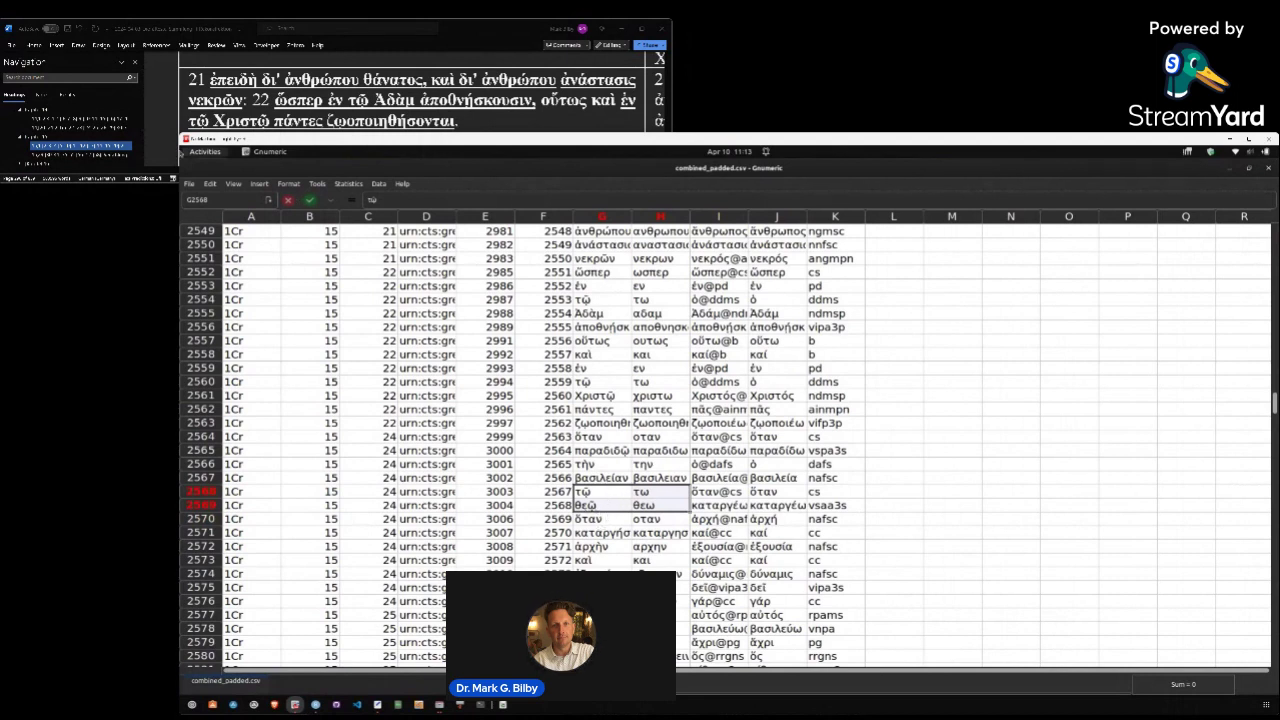
{"action": "left_click", "coordinate": [283, 112]}
Scroll BibleWorks to 1 Corinthians 15:24–25 and select Gnumeric's column I tags I2567:I2568 beside τῷ θεῷ
{"action": "scroll", "coordinate": [283, 112], "scroll_direction": "down", "scroll_amount": 5}
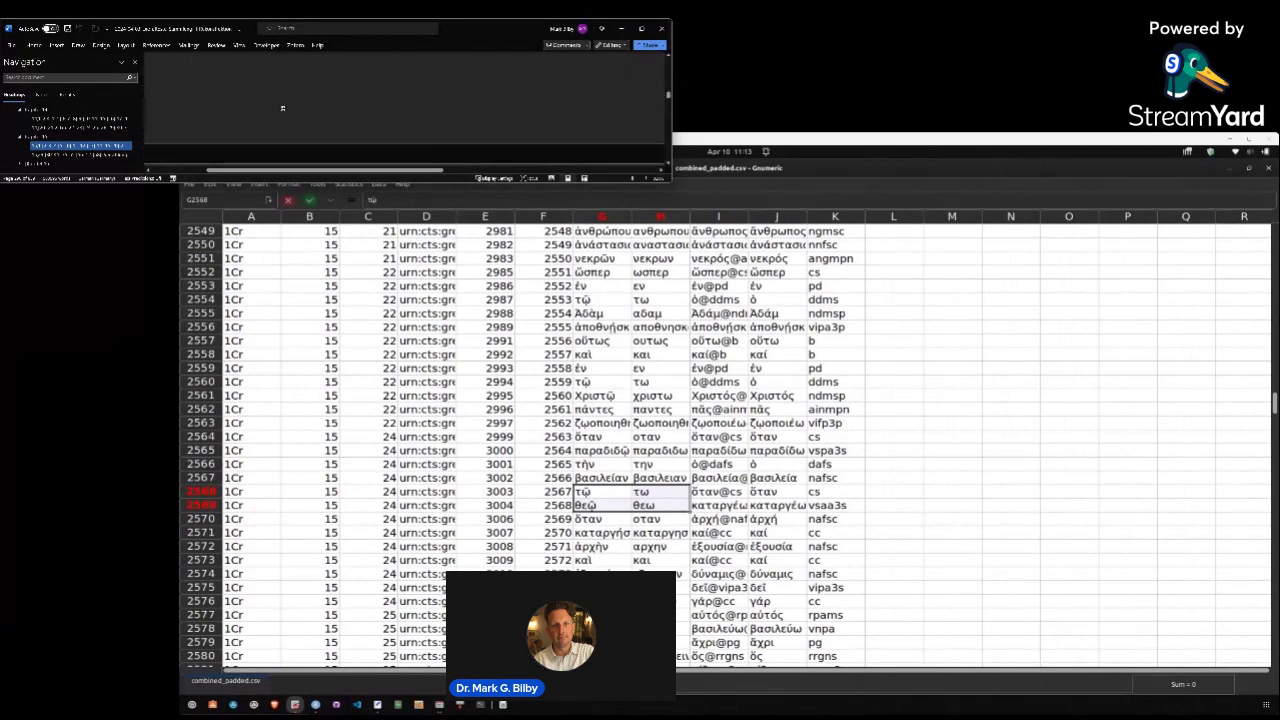
{"action": "scroll", "coordinate": [283, 112], "scroll_direction": "down", "scroll_amount": 3}
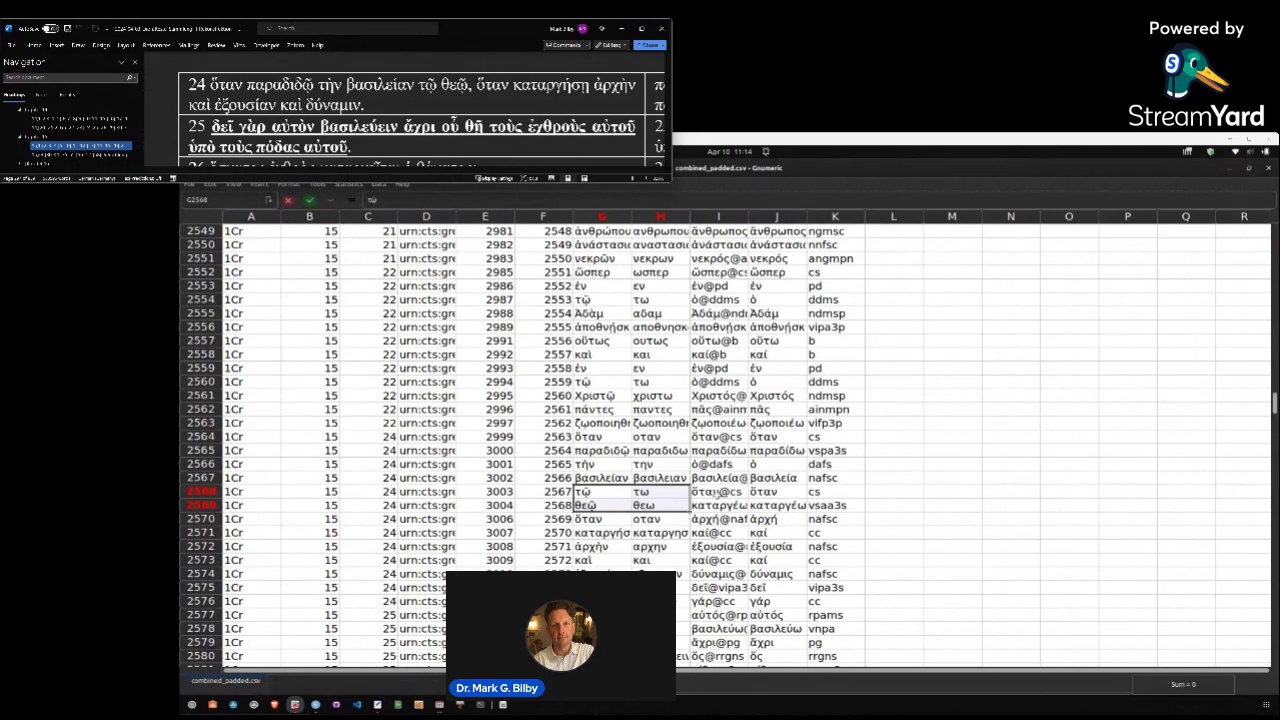
{"action": "left_click_drag", "start_coordinate": [714, 491], "coordinate": [716, 505]}
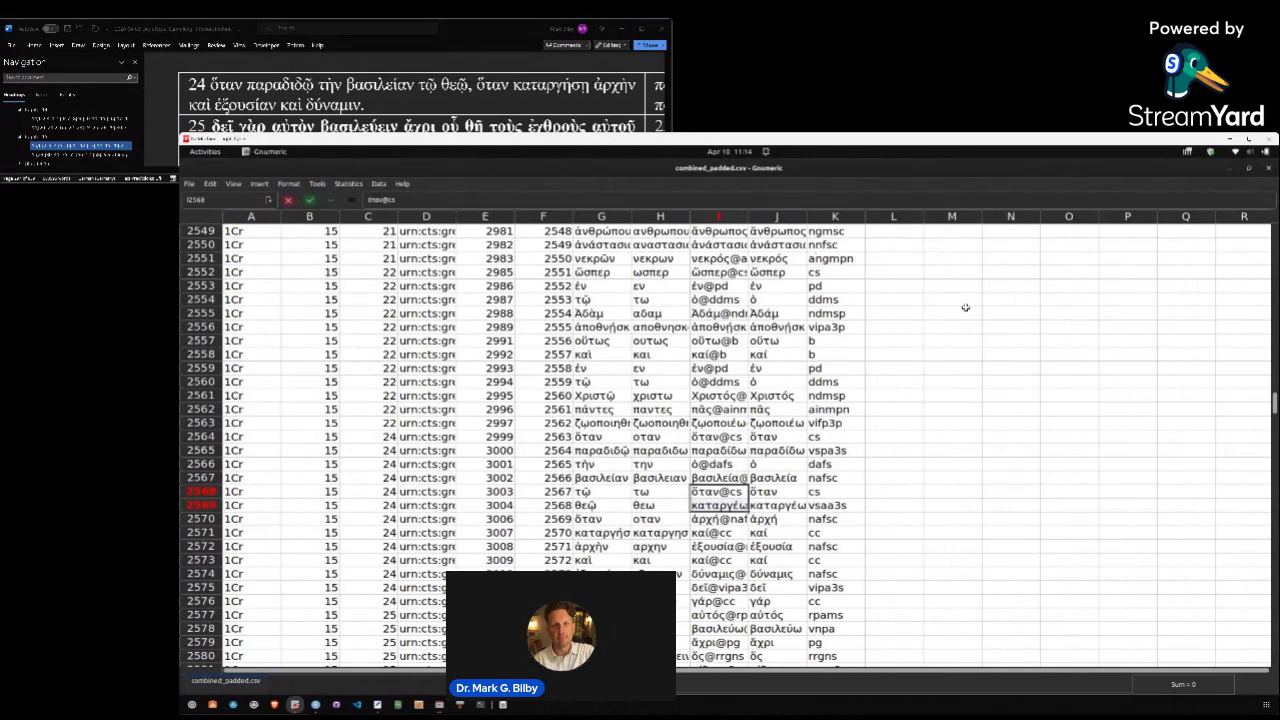
{"action": "left_click", "coordinate": [1249, 168]}
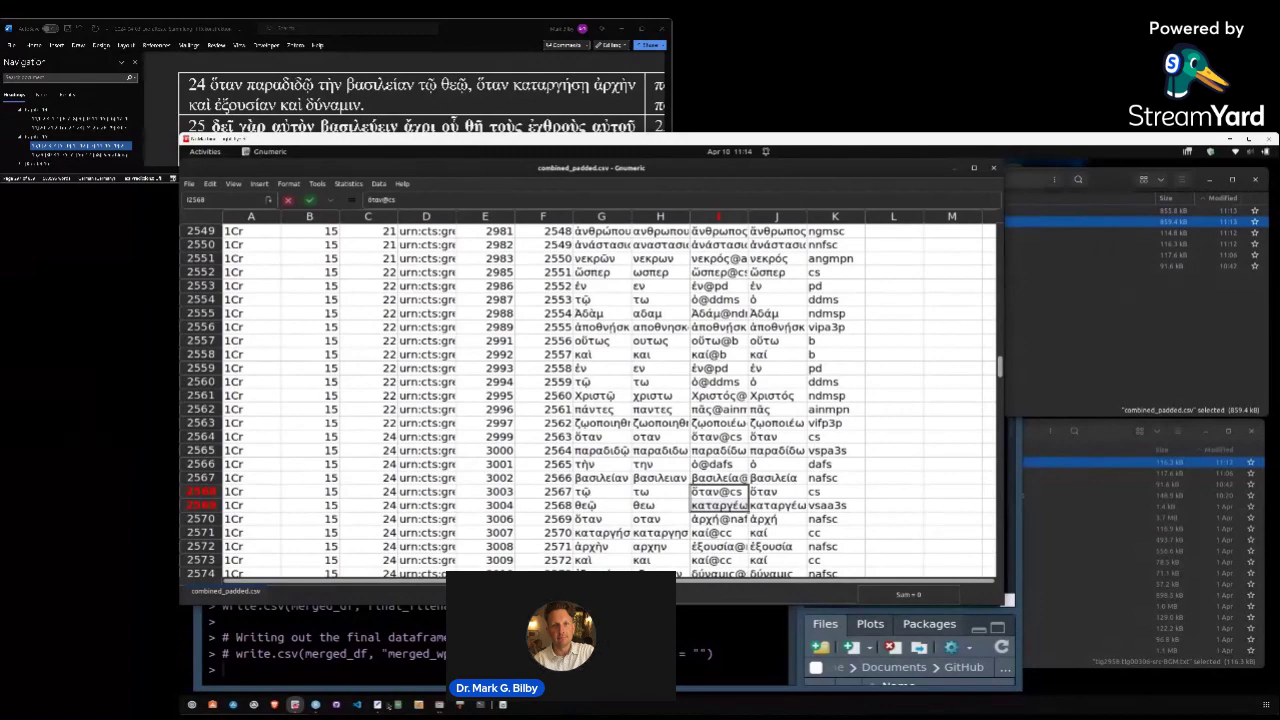
Check word id 3004 in cell E2569 and delete a character in the BGM source file
{"action": "left_click", "coordinate": [377, 704]}
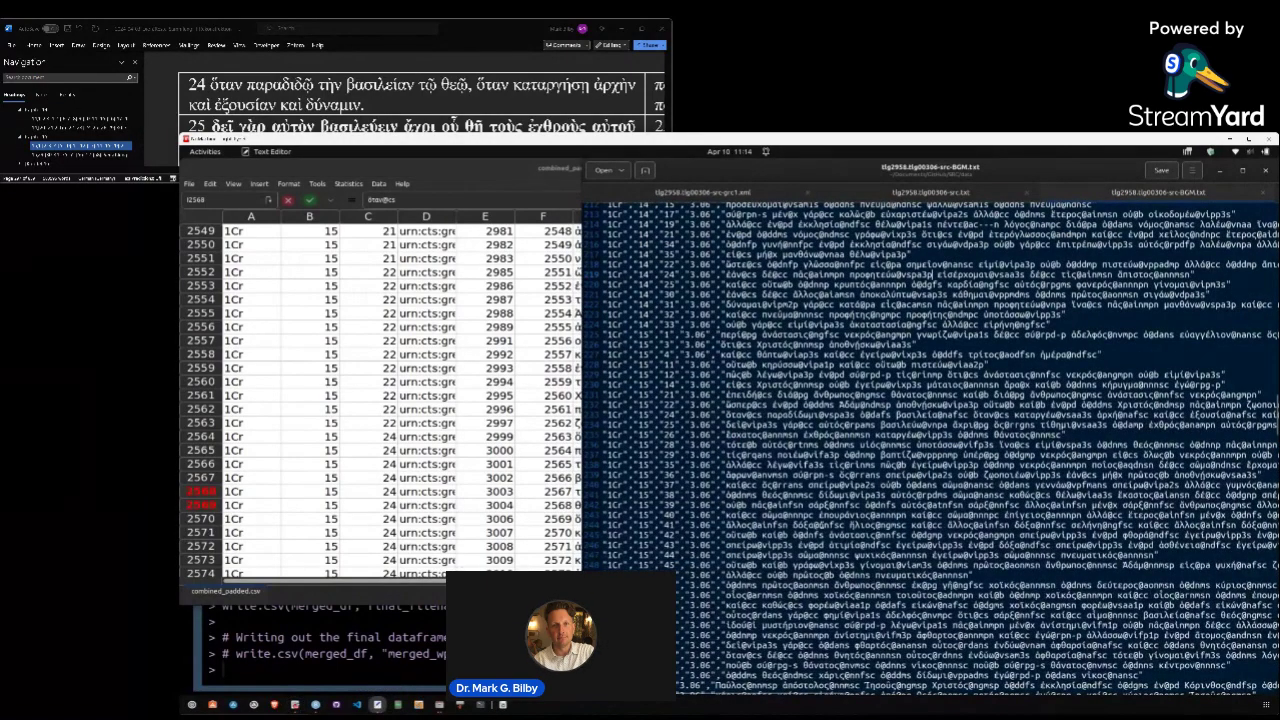
{"action": "left_click", "coordinate": [507, 505]}
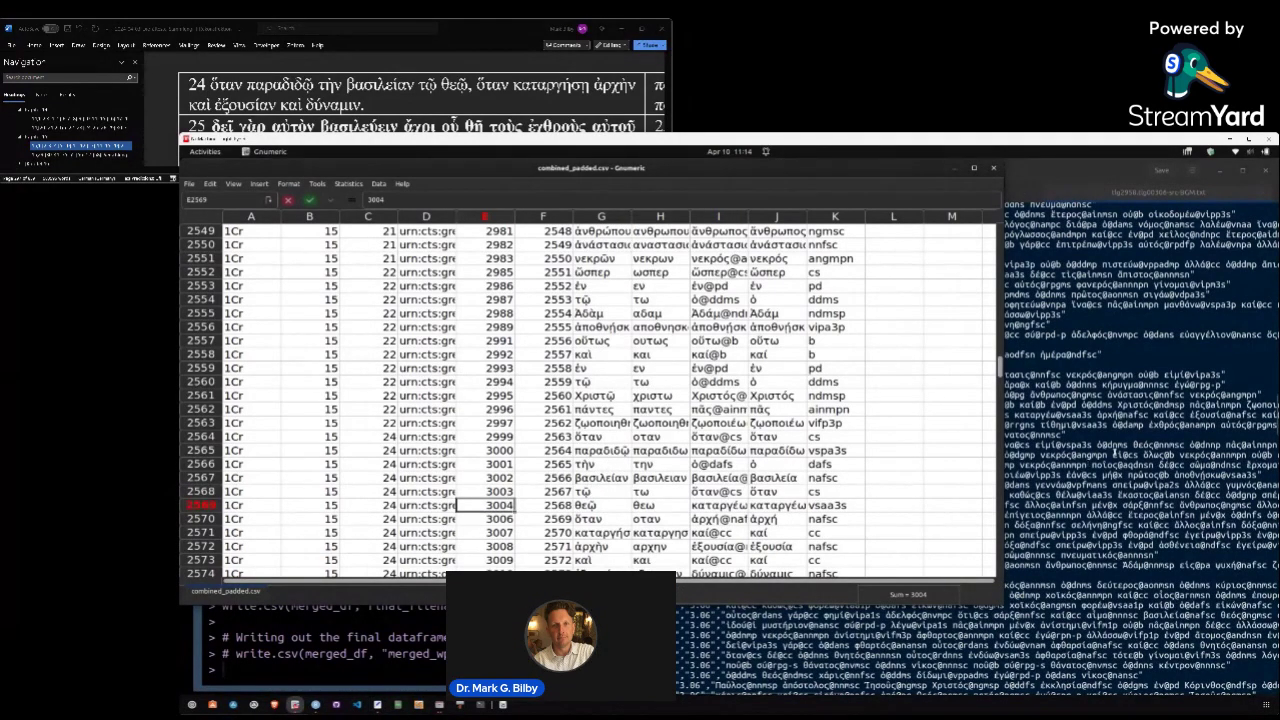
{"action": "key", "text": "alt+Tab"}
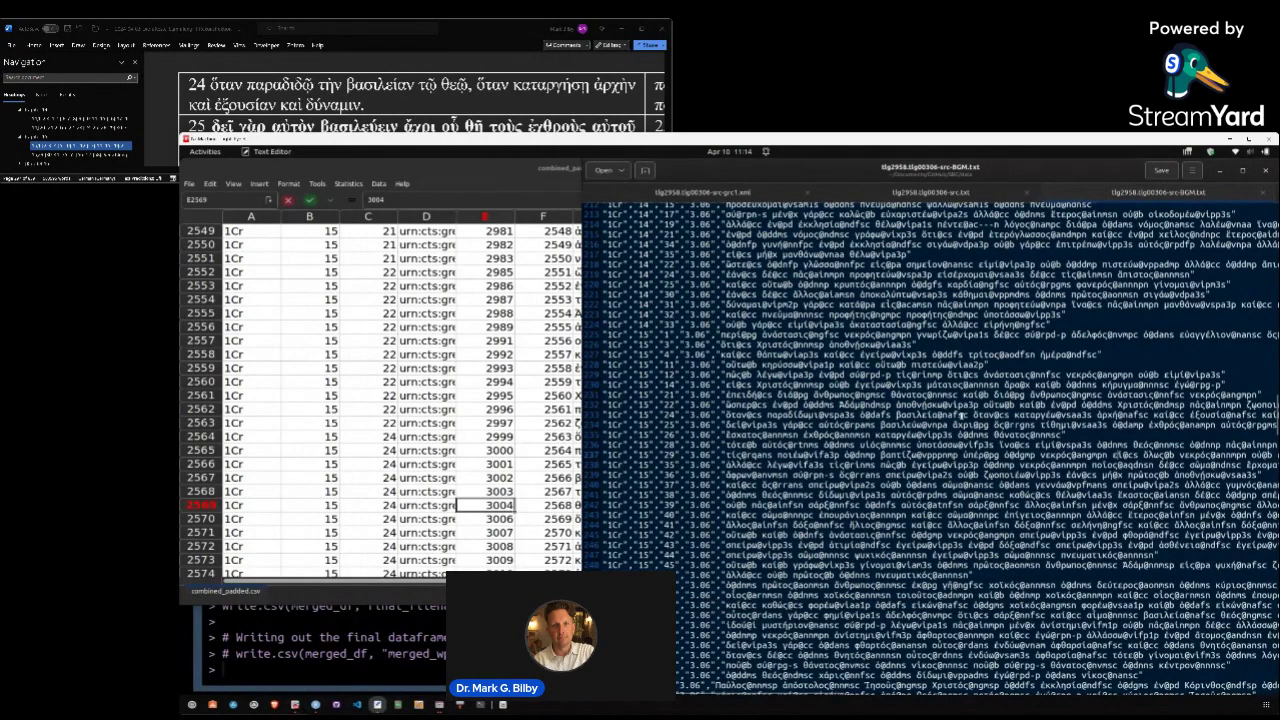
{"action": "key", "text": "BackSpace"}
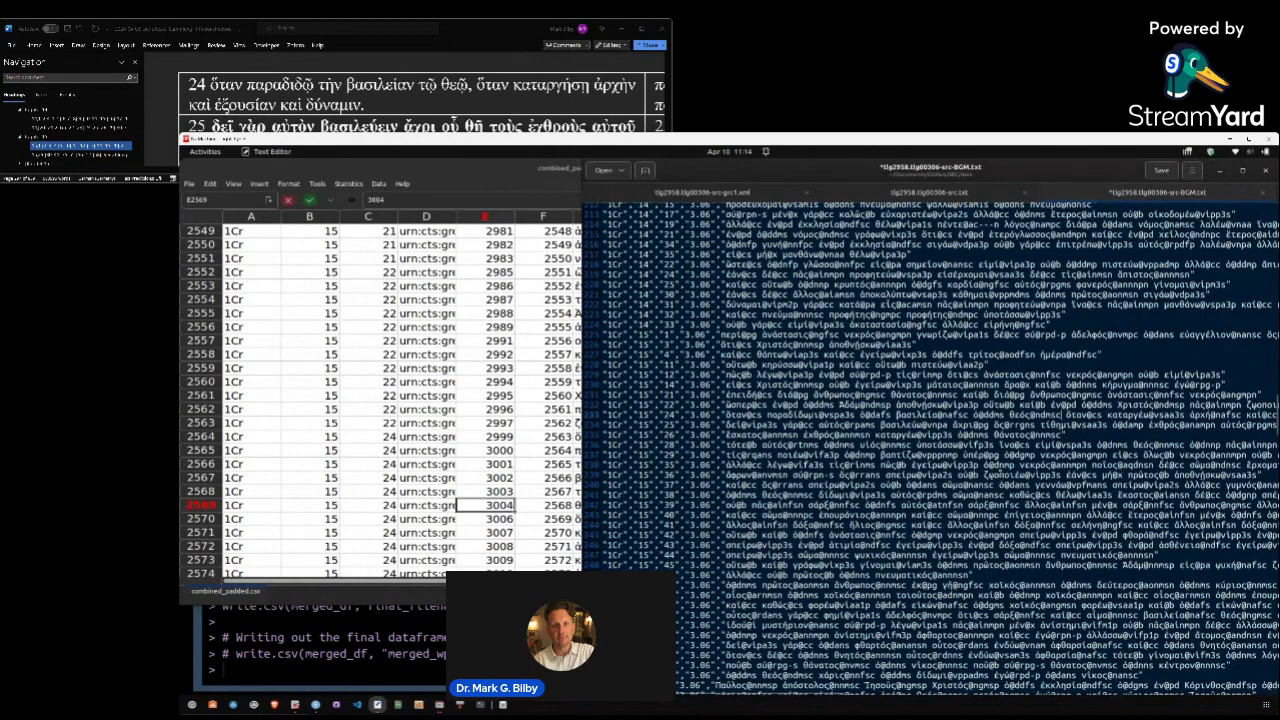
Enlarge the text, check the ὁ@ddms θεός@ndnsc line, and save and close tlg2958.tlg00306-src-BGM.txt
{"action": "key", "text": "ctrl+plus"}
{"action": "key", "text": "ctrl+plus"}
{"action": "key", "text": "ctrl+plus"}
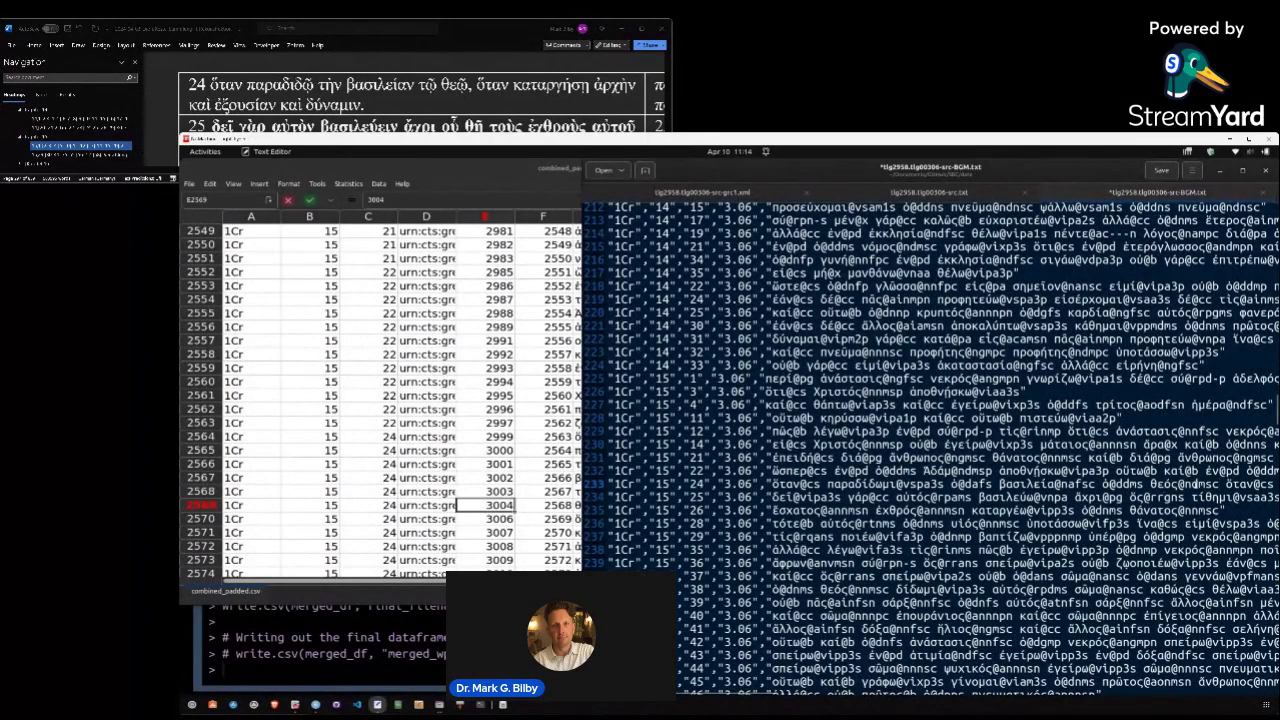
{"action": "left_click_drag", "start_coordinate": [1222, 484], "coordinate": [1100, 484]}
{"action": "left_click", "coordinate": [987, 484]}
{"action": "key", "text": "ctrl+s"}
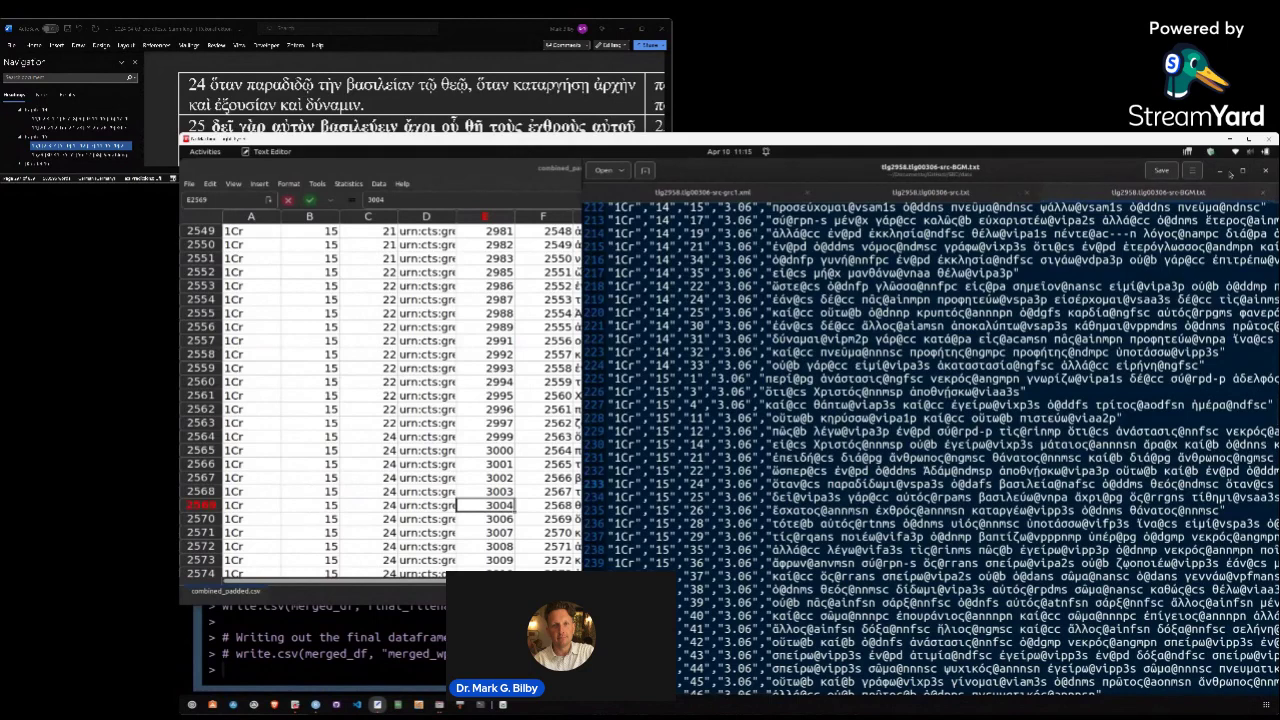
{"action": "left_click", "coordinate": [1231, 174]}
Paste the edited tlg2958.tlg00306-src-BGM.txt into 2958.00306, overwriting the older copy
{"action": "left_click", "coordinate": [1065, 478]}
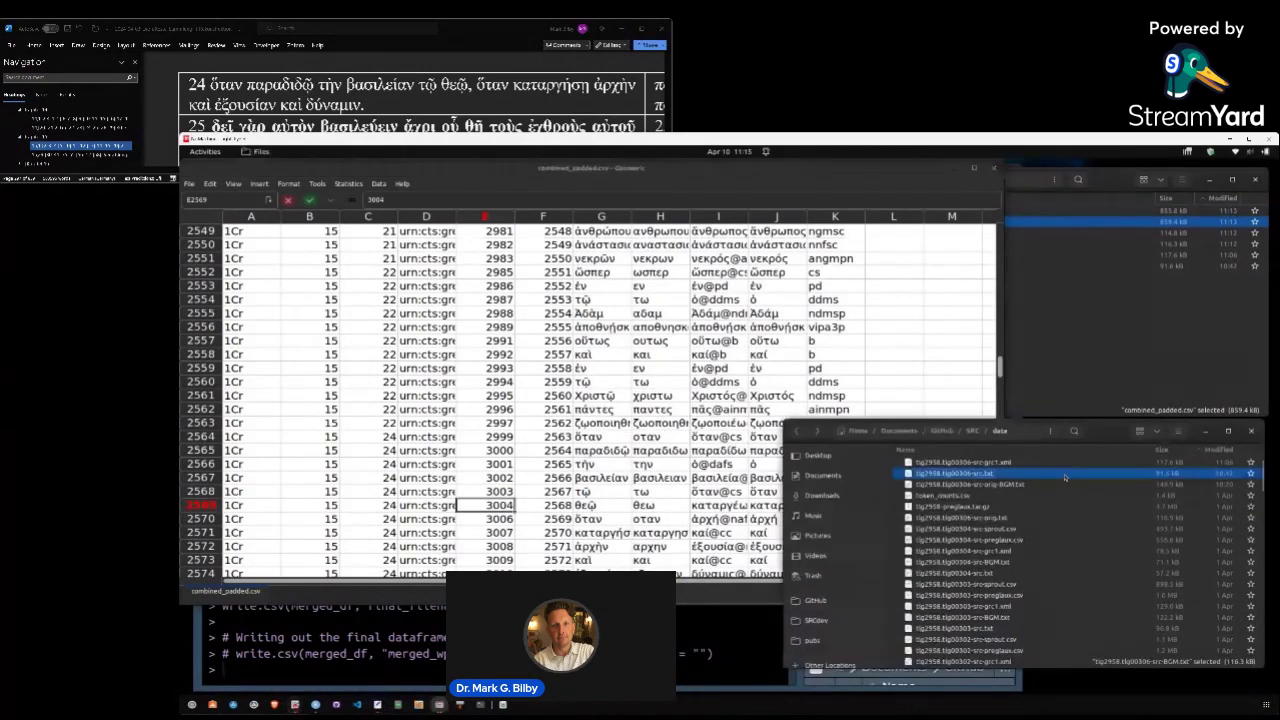
{"action": "right_click", "coordinate": [994, 466]}
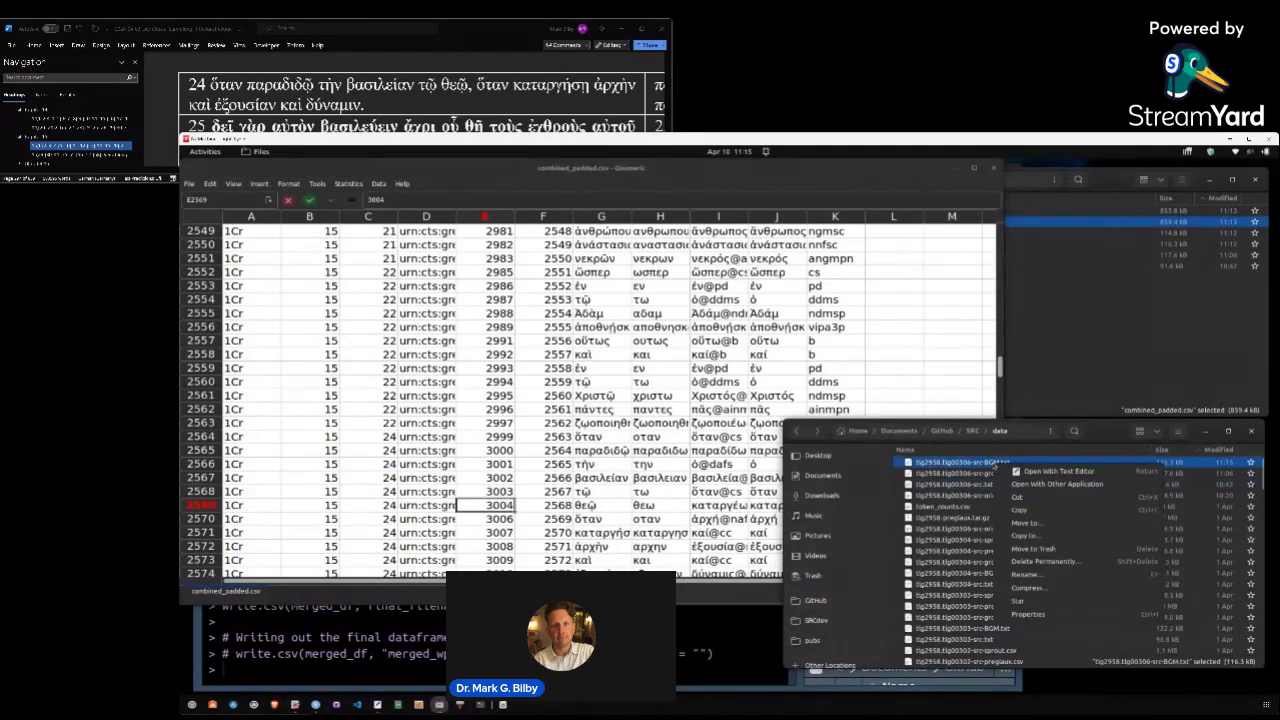
{"action": "left_click", "coordinate": [1019, 510]}
{"action": "right_click", "coordinate": [1064, 308]}
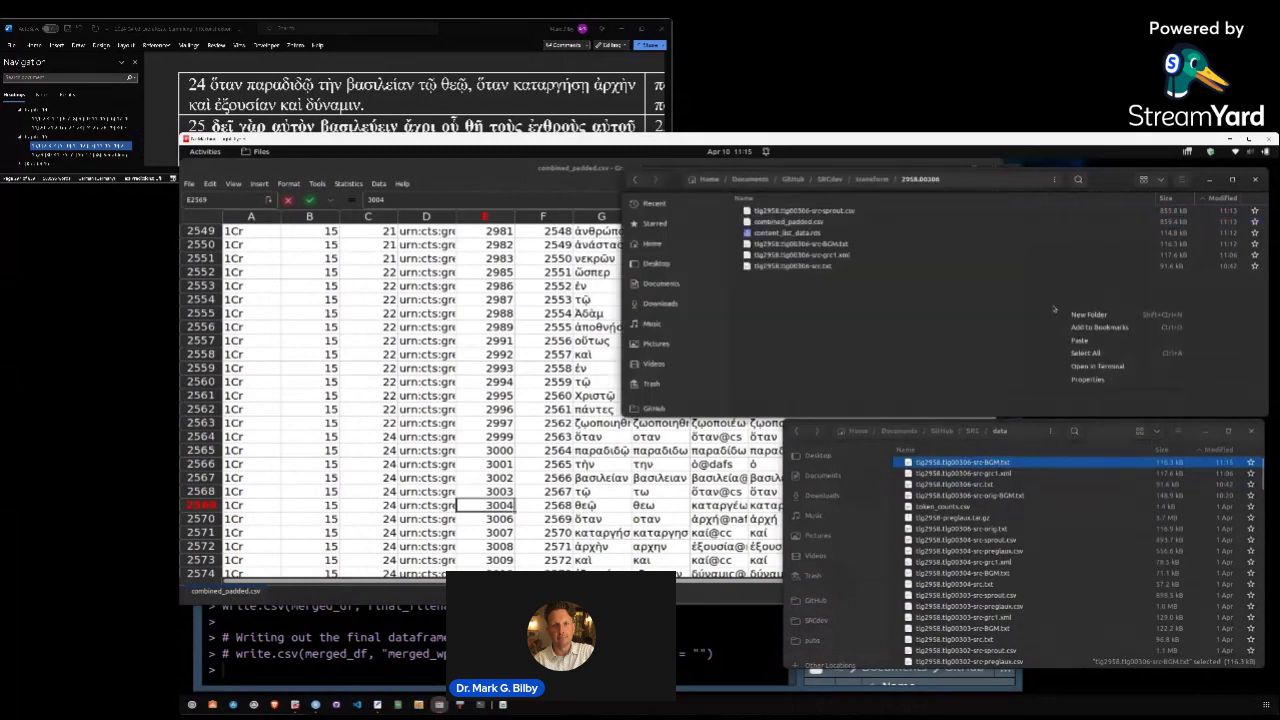
{"action": "left_click", "coordinate": [1079, 341]}
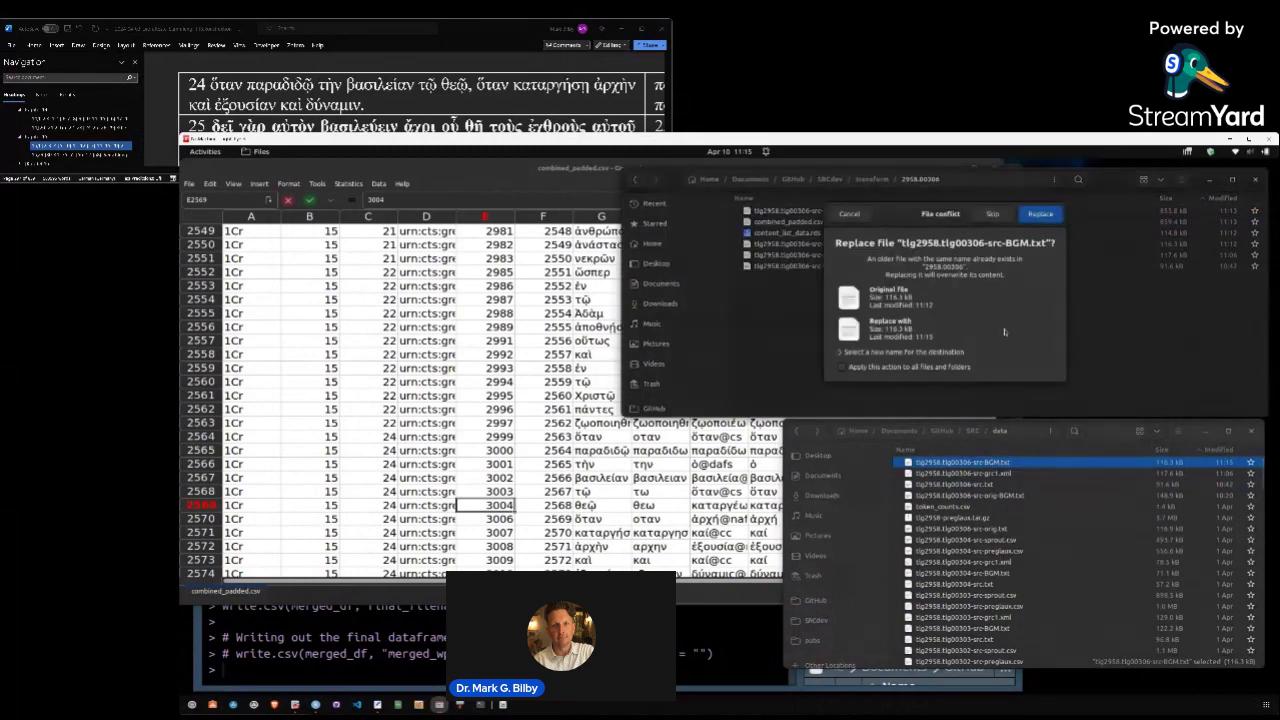
{"action": "left_click", "coordinate": [1058, 218]}
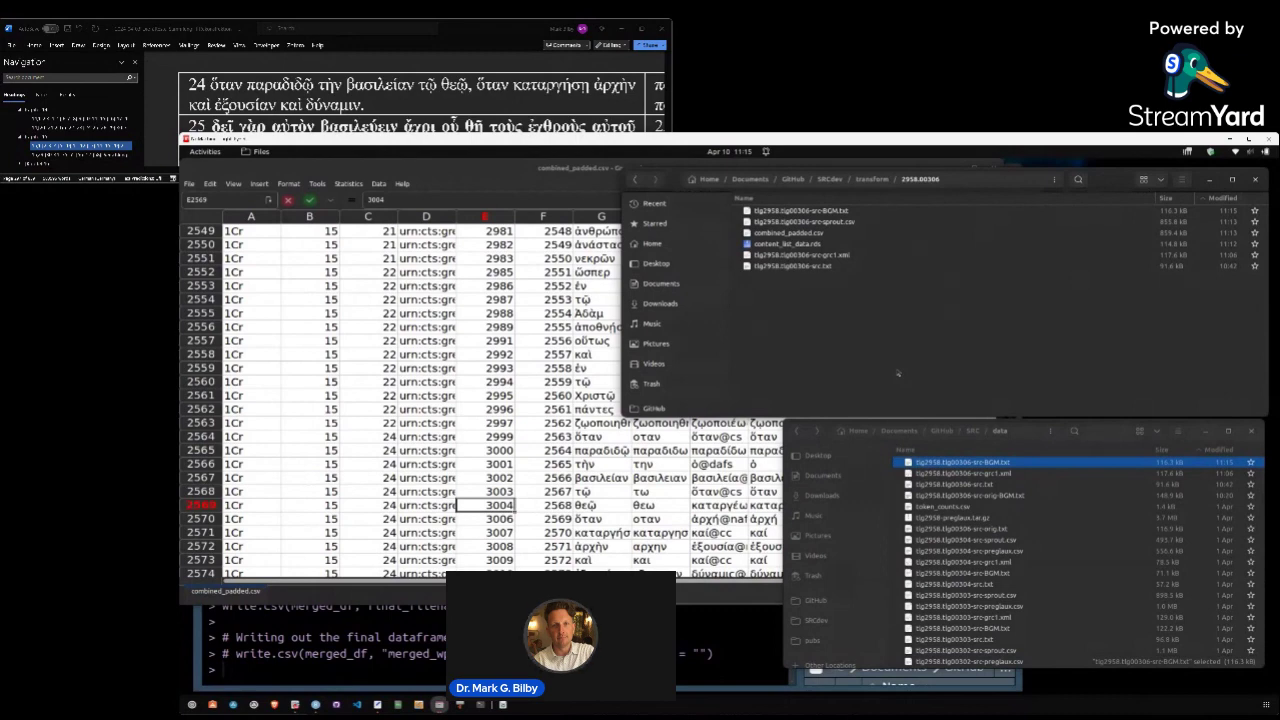
Close Gnumeric's combined_padded.csv window
{"action": "left_click", "coordinate": [565, 521]}
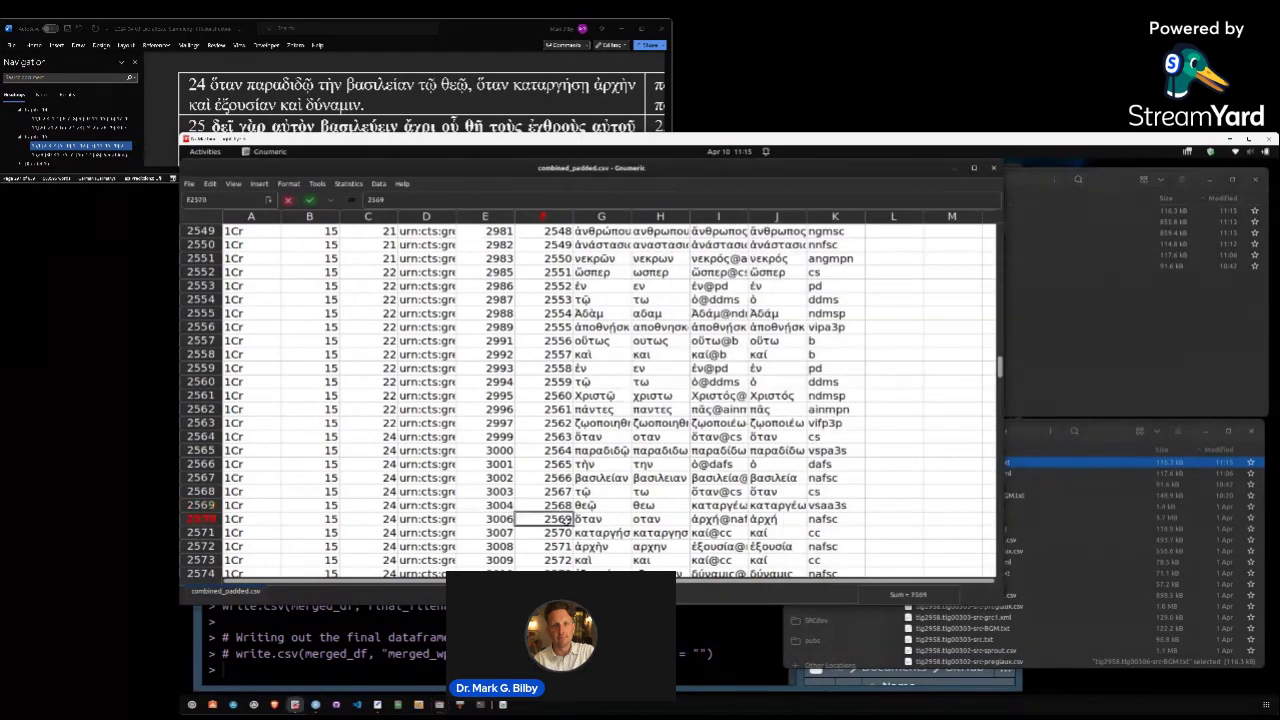
{"action": "left_click", "coordinate": [993, 168]}
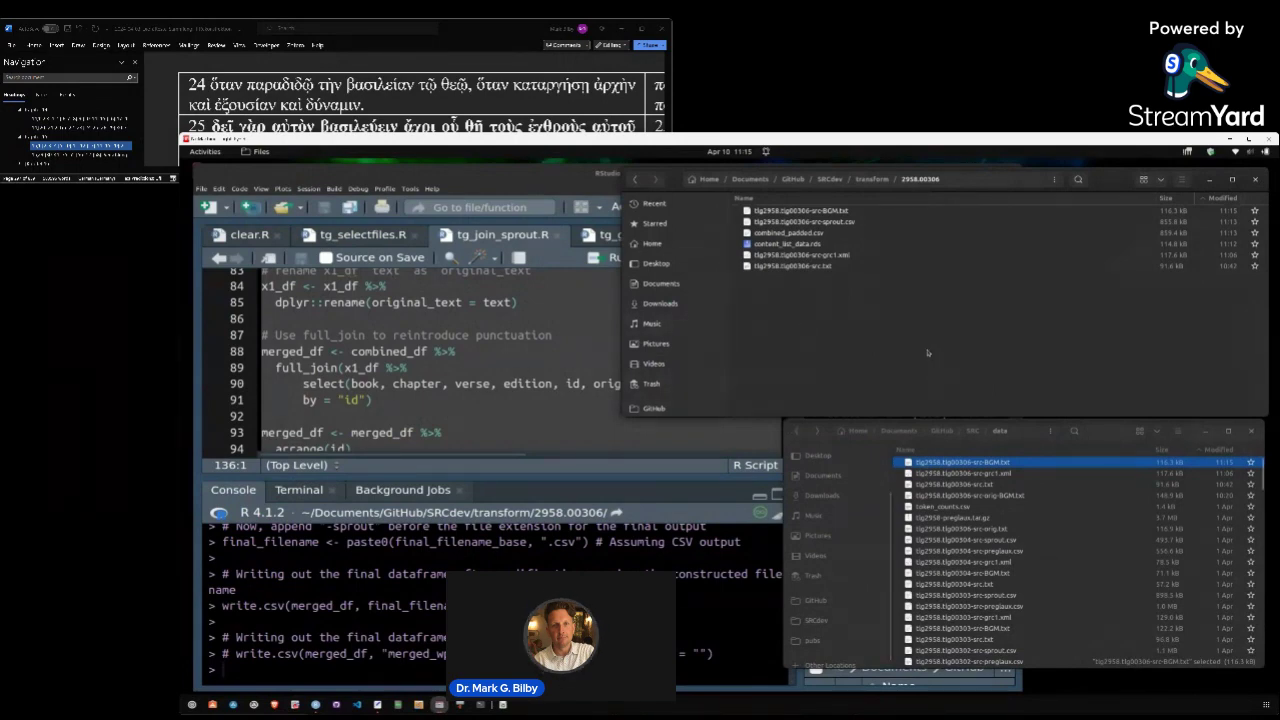
Run tg_selectfiles.R and tg_join_sprout.R in full and review the console output
{"action": "left_click", "coordinate": [355, 234]}
{"action": "key", "text": "ctrl+shift+Return"}
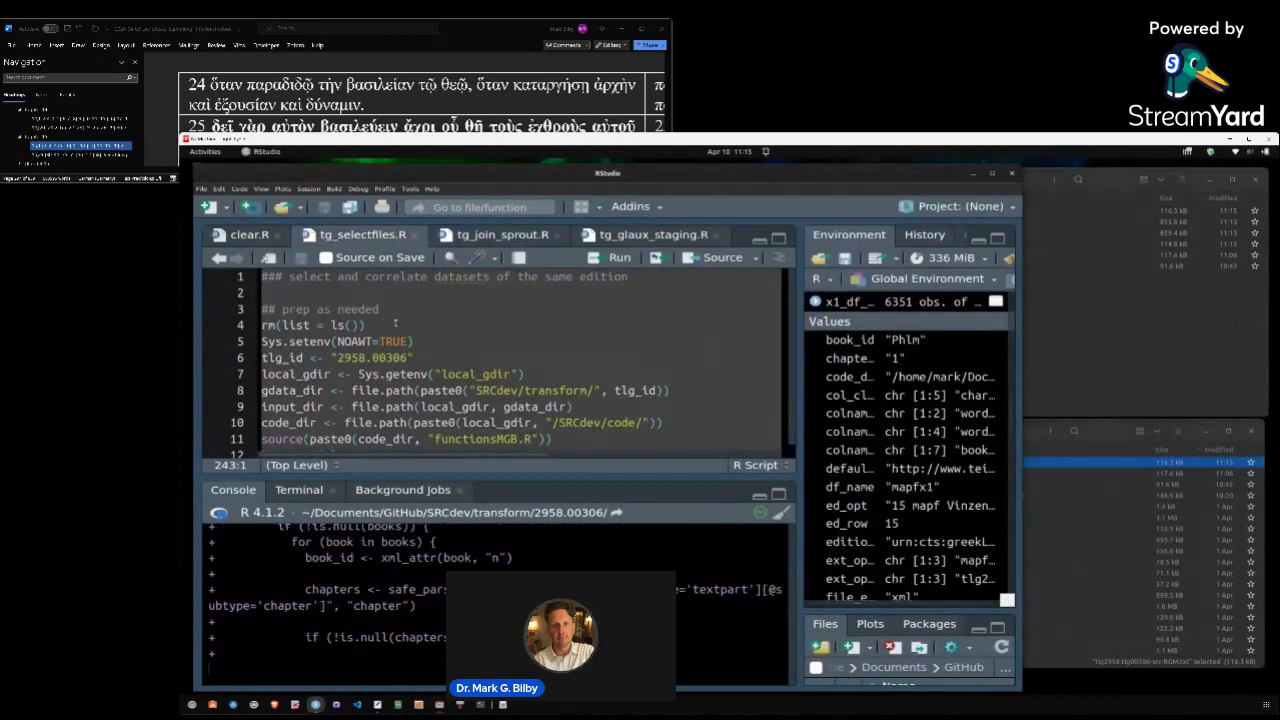
{"action": "left_click", "coordinate": [495, 234]}
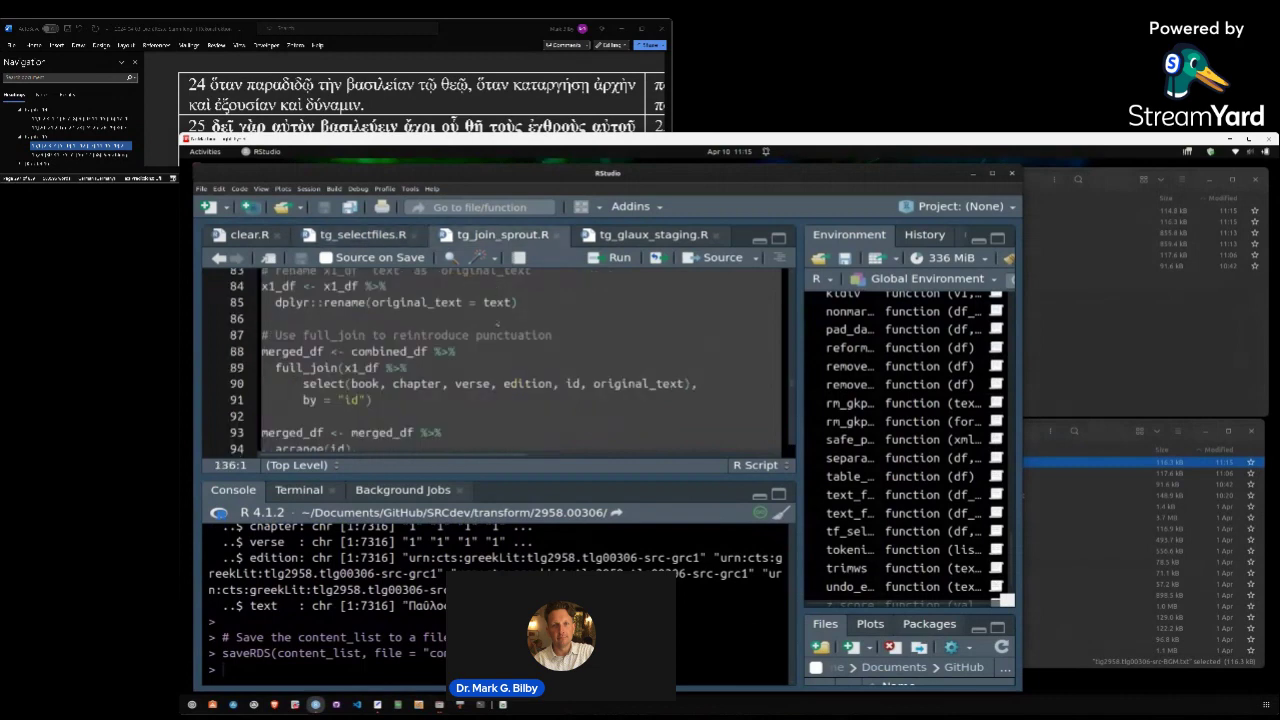
{"action": "key", "text": "ctrl+shift+Return"}
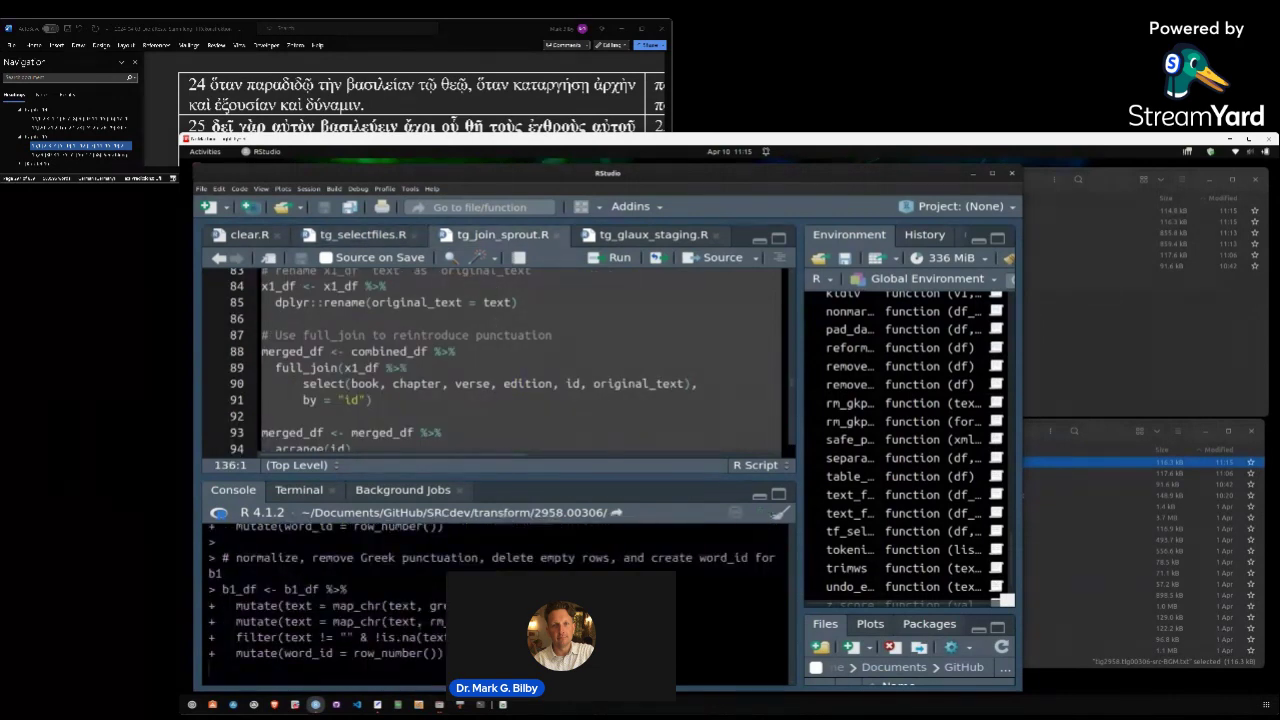
{"action": "left_click", "coordinate": [779, 494]}
{"action": "scroll", "coordinate": [512, 510], "scroll_direction": "up", "scroll_amount": 10}
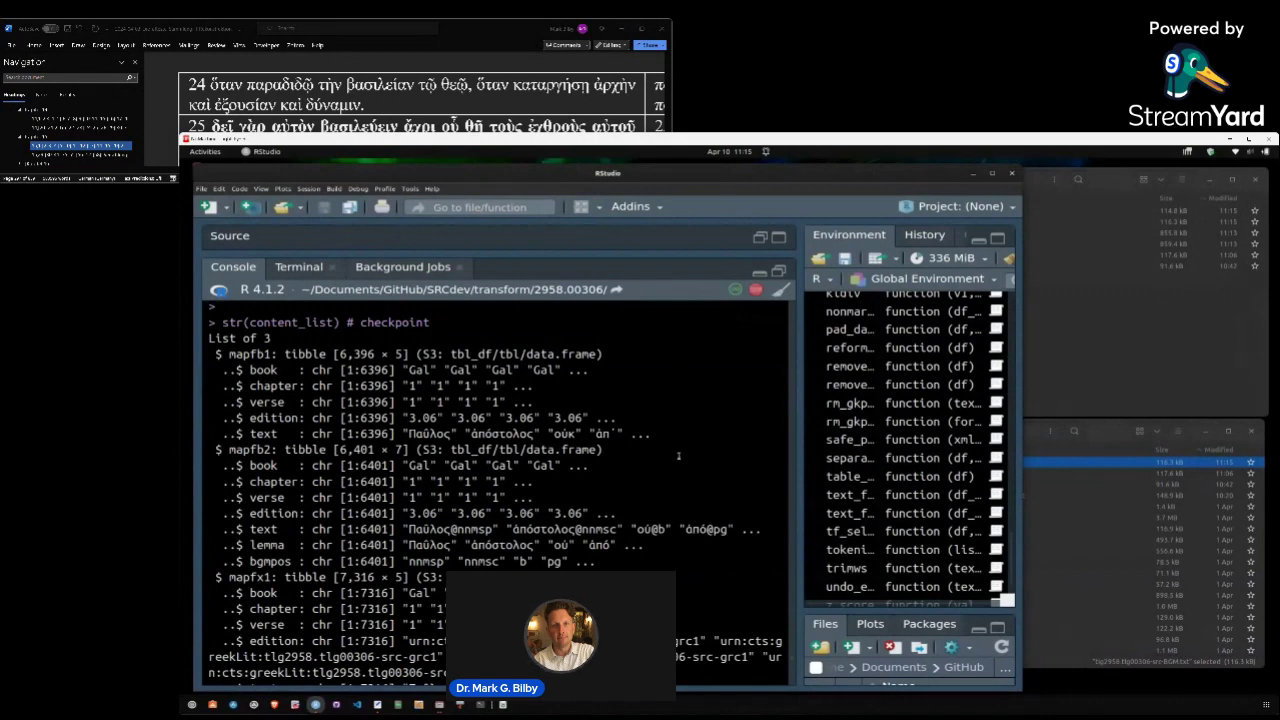
{"action": "left_click", "coordinate": [779, 271]}
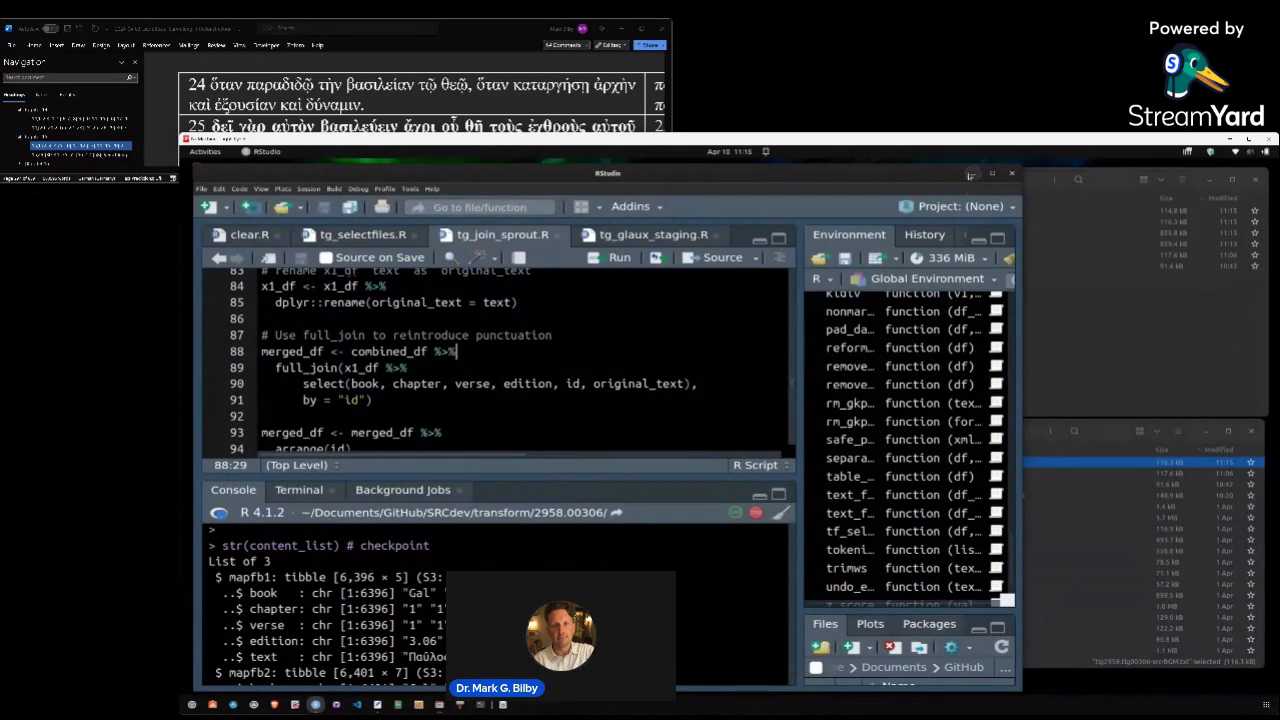
{"action": "left_click", "coordinate": [969, 176]}
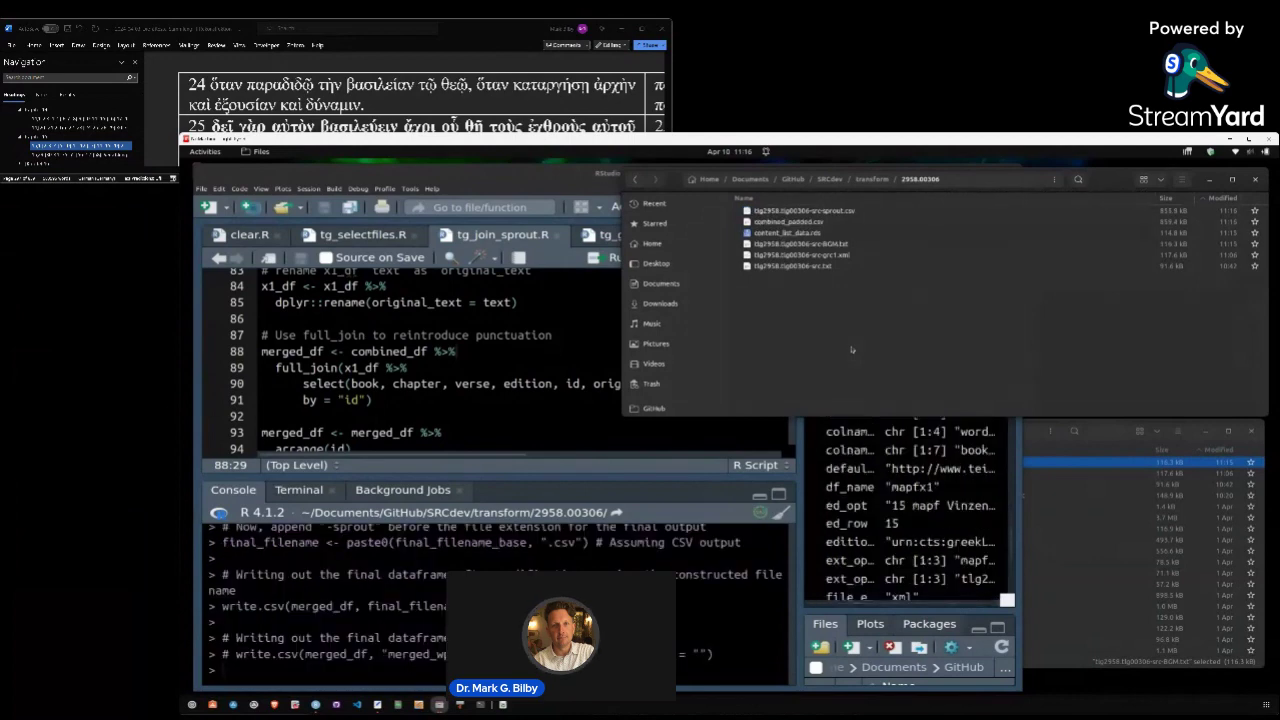
Open combined_padded.csv with Gnumeric through Open With Other Application
{"action": "right_click", "coordinate": [802, 222]}
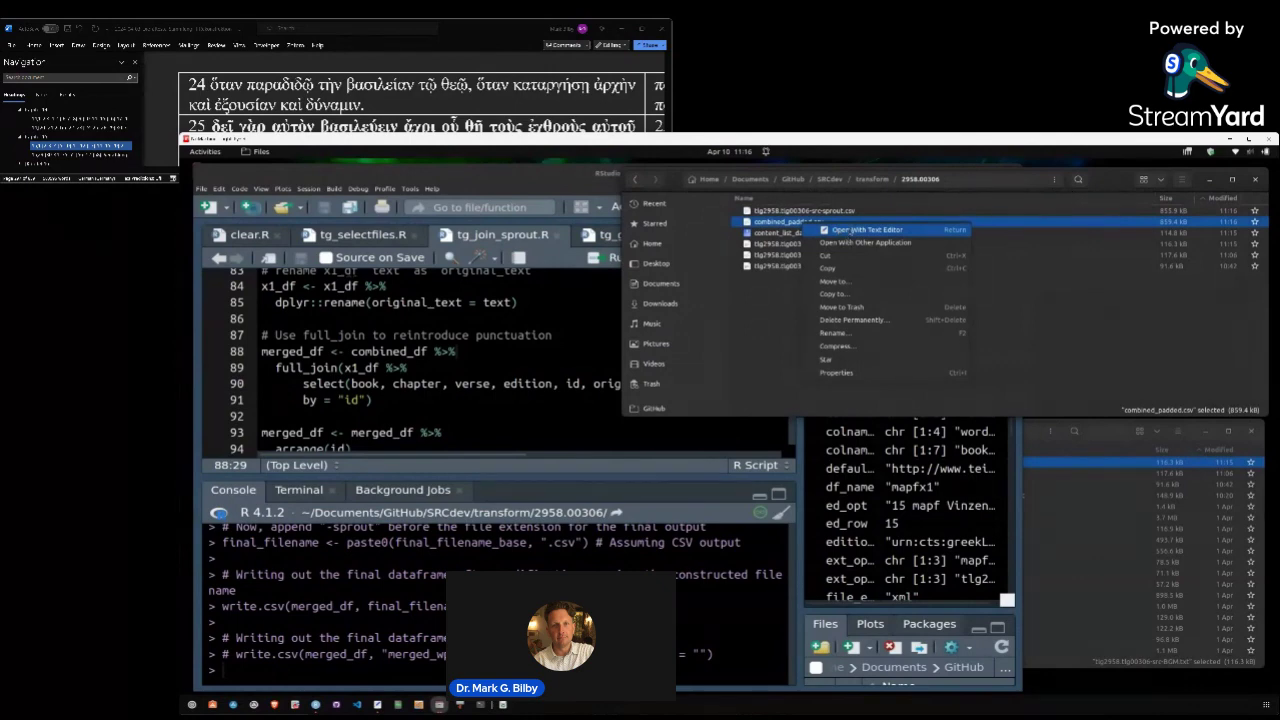
{"action": "left_click", "coordinate": [868, 243]}
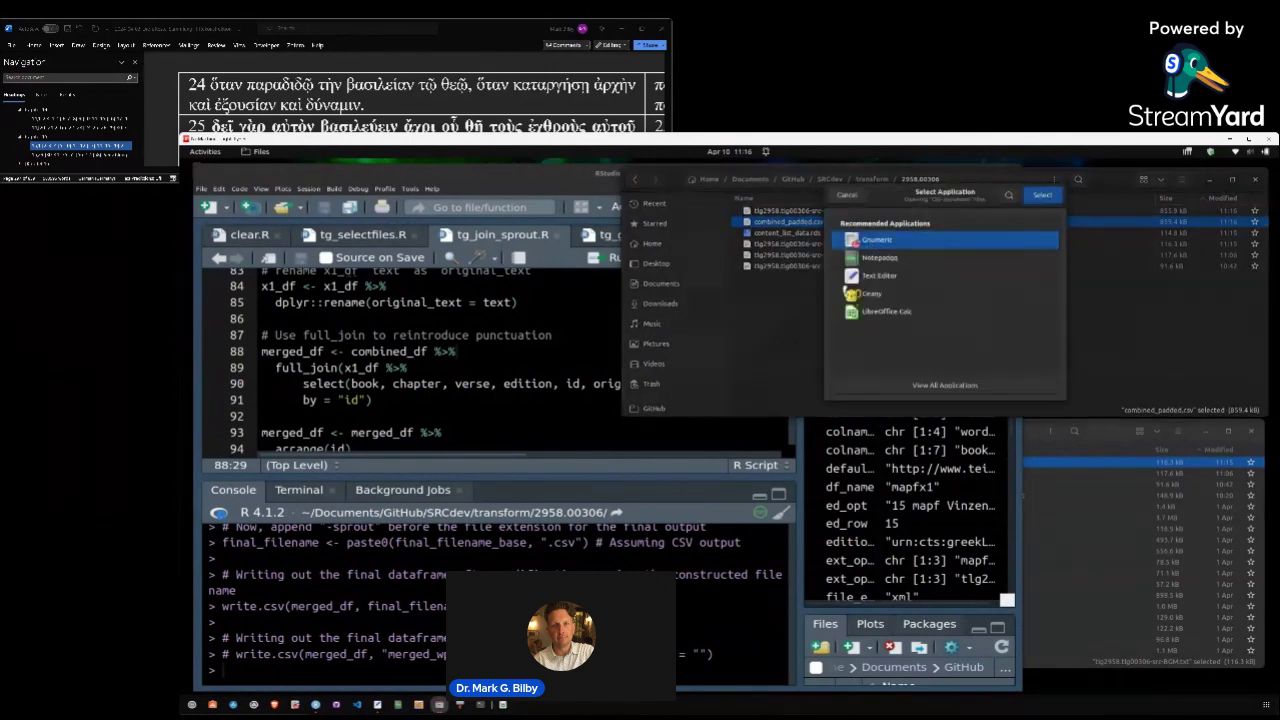
{"action": "key", "text": "Return"}
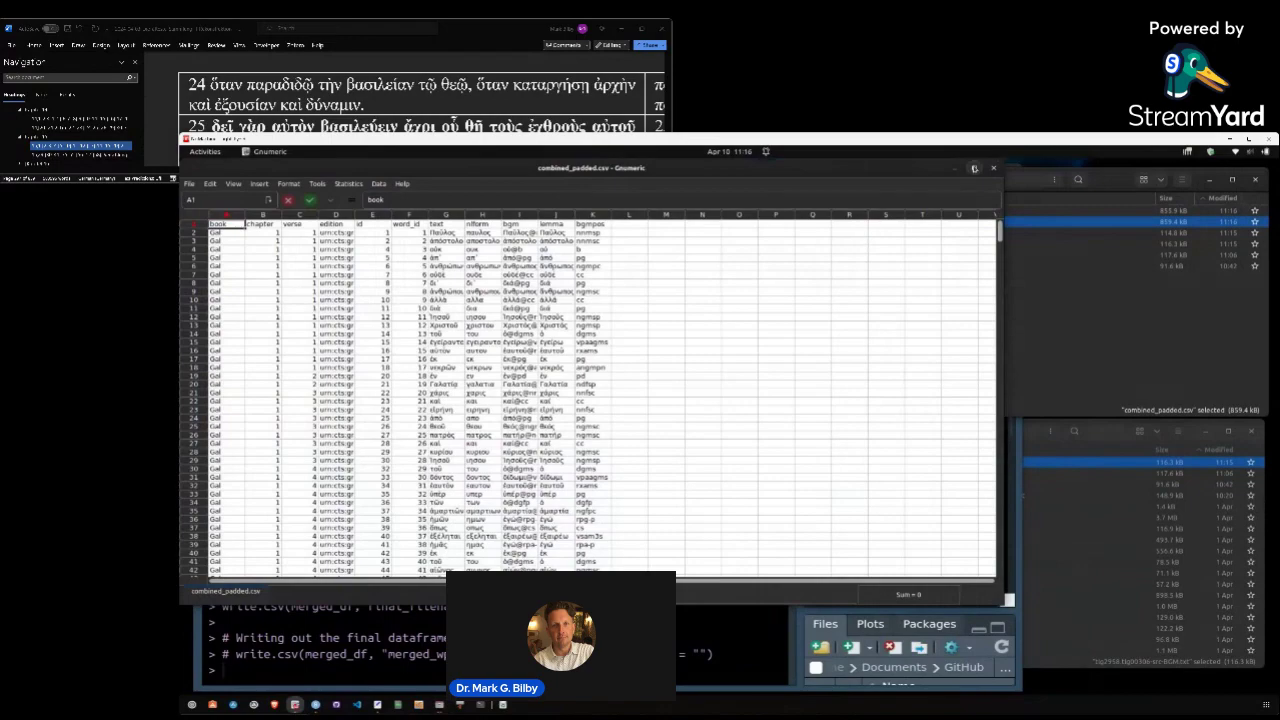
Maximize Gnumeric and scroll the regenerated sheet to the end of 1 Corinthians 15
{"action": "left_click", "coordinate": [974, 170]}
{"action": "scroll", "coordinate": [549, 395], "scroll_direction": "up", "scroll_amount": 5}
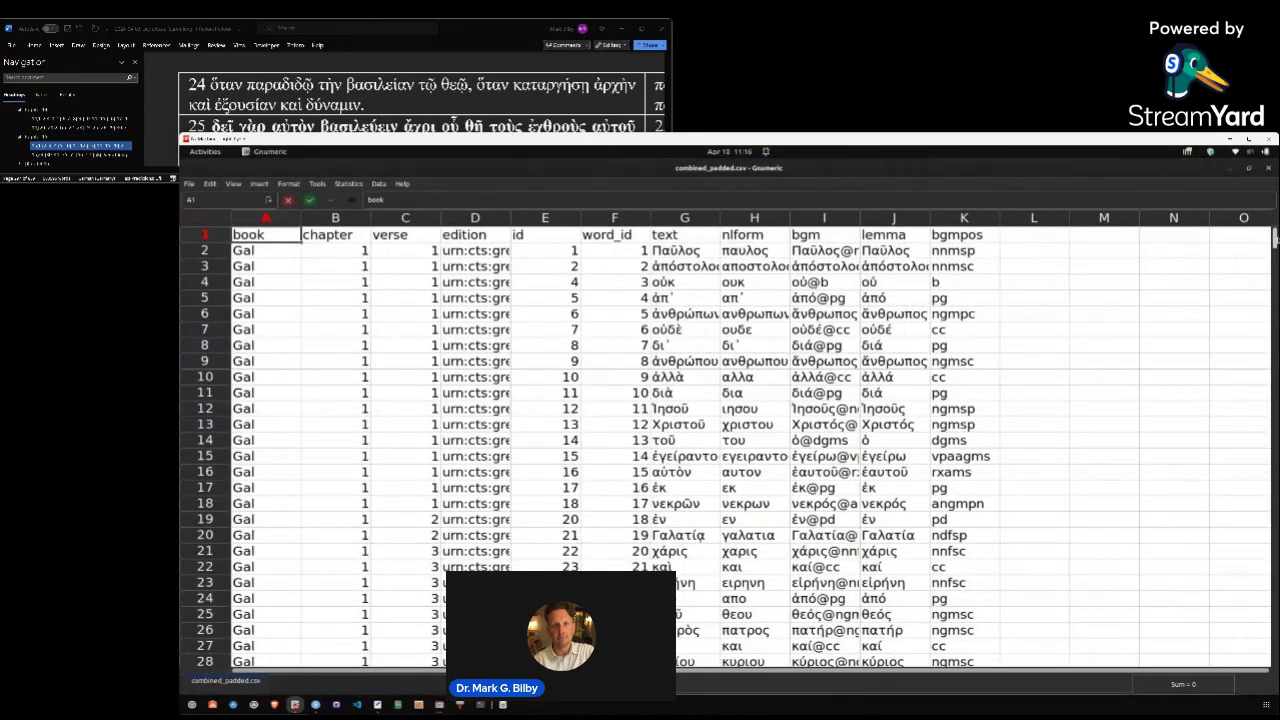
{"action": "left_click_drag", "start_coordinate": [1274, 240], "coordinate": [1270, 418]}
{"action": "scroll", "coordinate": [704, 392], "scroll_direction": "up", "scroll_amount": 5}
{"action": "scroll", "coordinate": [704, 392], "scroll_direction": "up", "scroll_amount": 2}
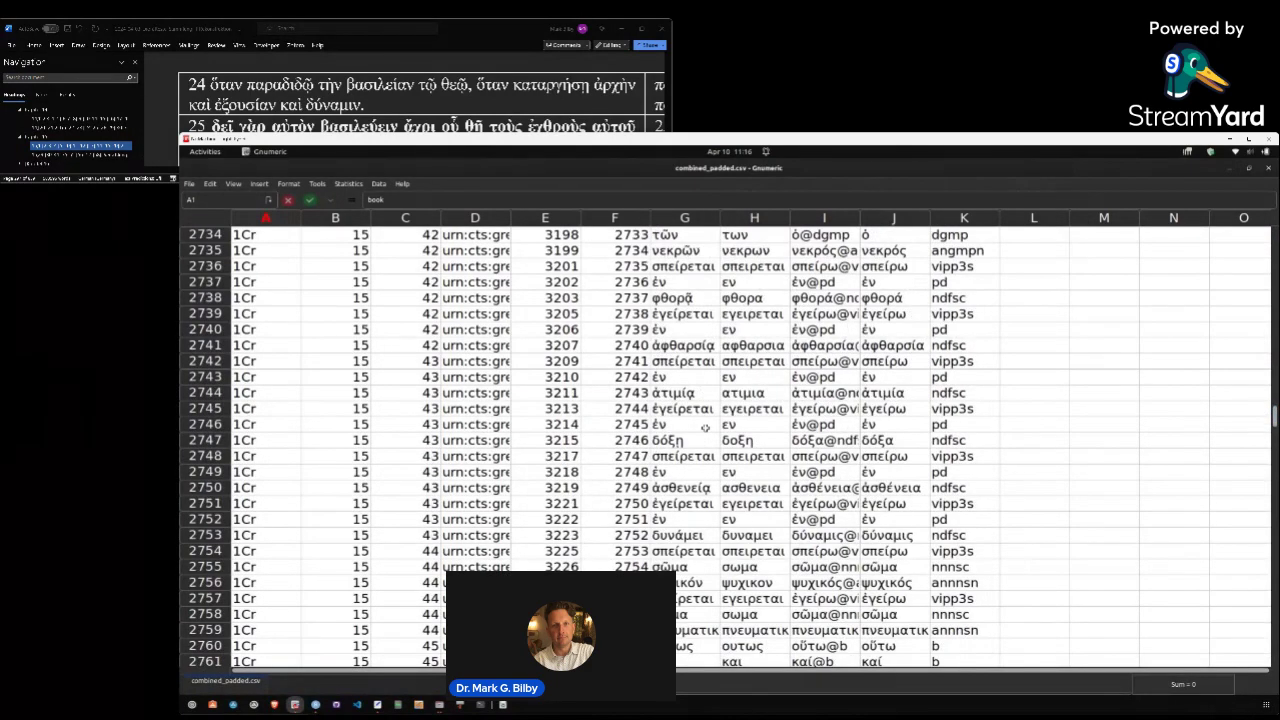
{"action": "scroll", "coordinate": [711, 427], "scroll_direction": "down", "scroll_amount": 6}
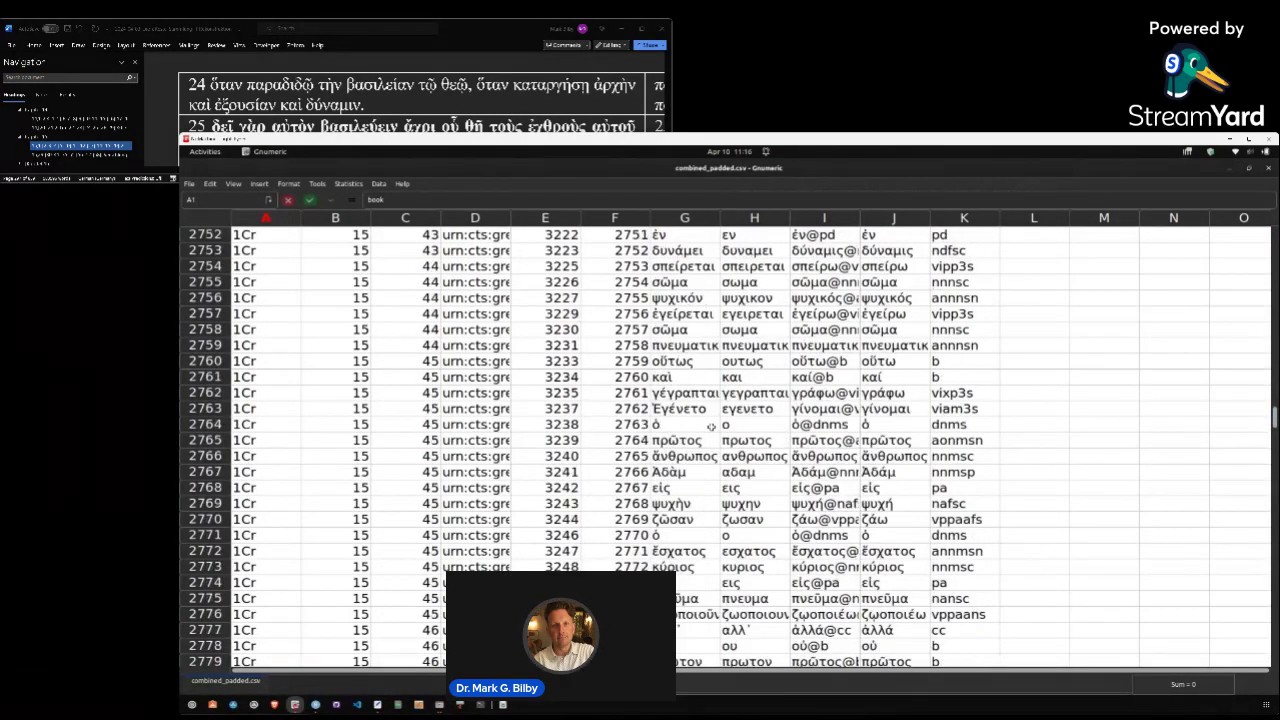
{"action": "scroll", "coordinate": [711, 444], "scroll_direction": "down", "scroll_amount": 8}
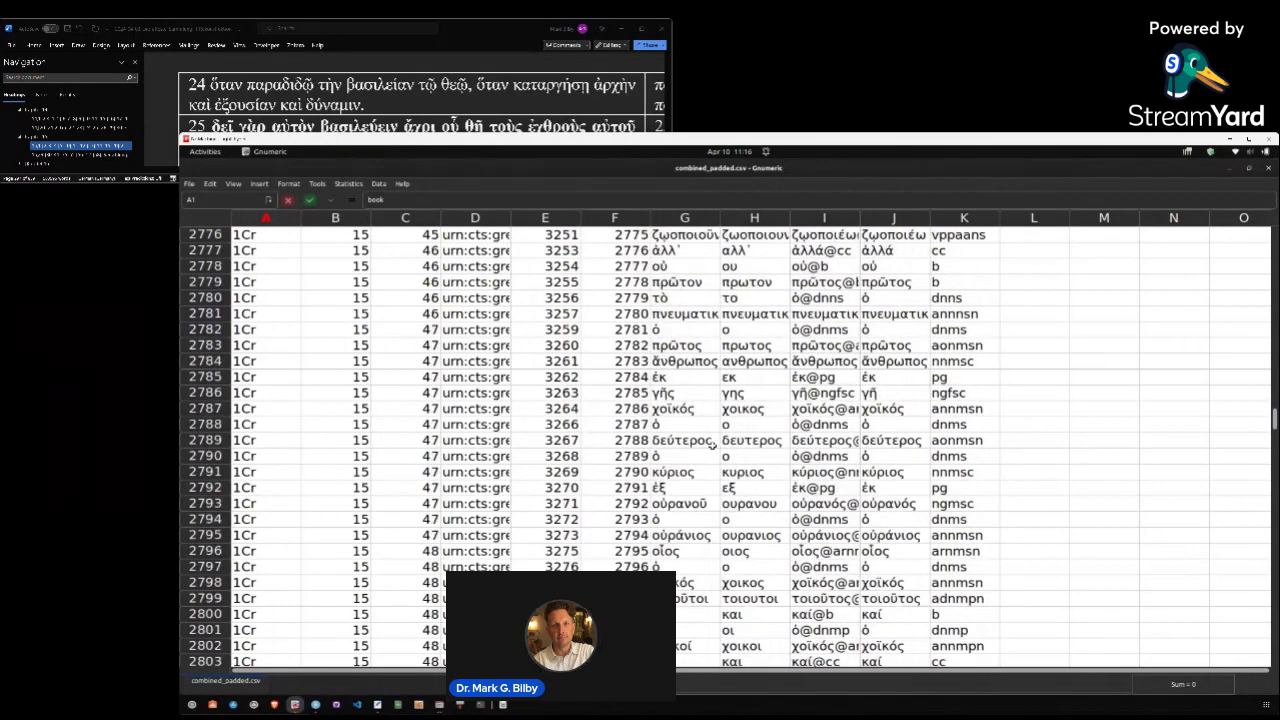
{"action": "scroll", "coordinate": [711, 445], "scroll_direction": "down", "scroll_amount": 10}
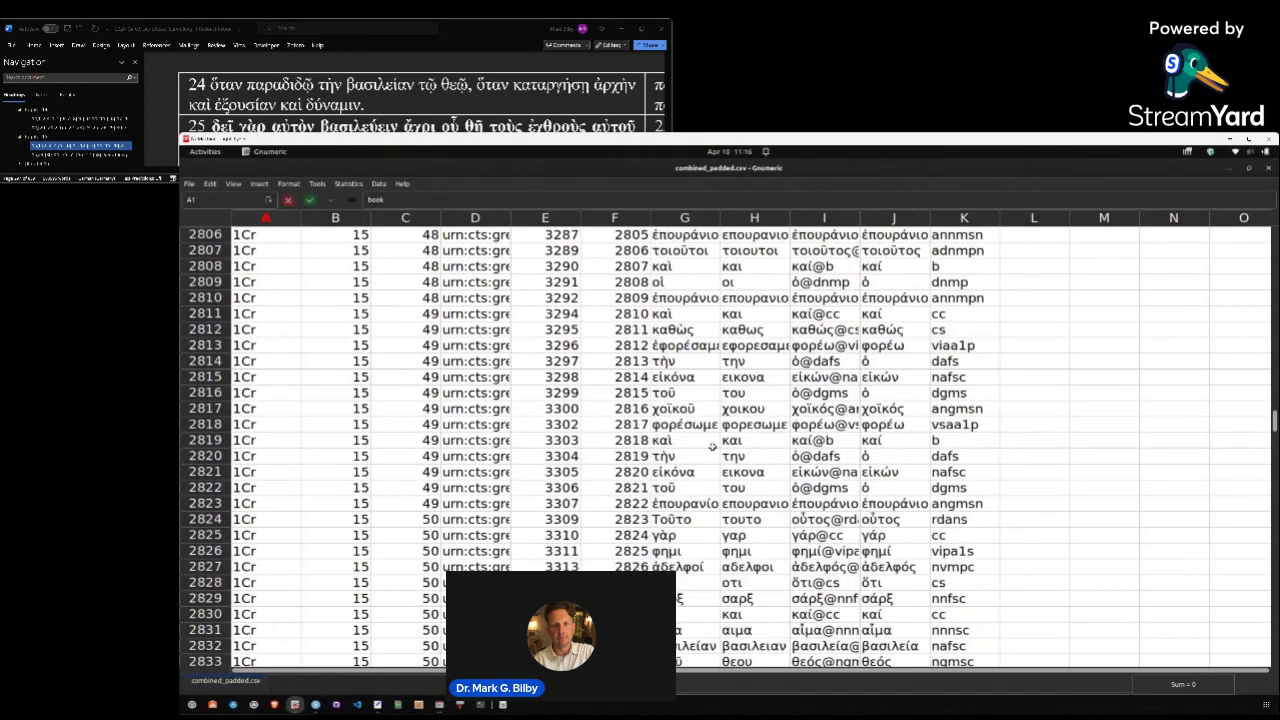
{"action": "scroll", "coordinate": [712, 446], "scroll_direction": "down", "scroll_amount": 12}
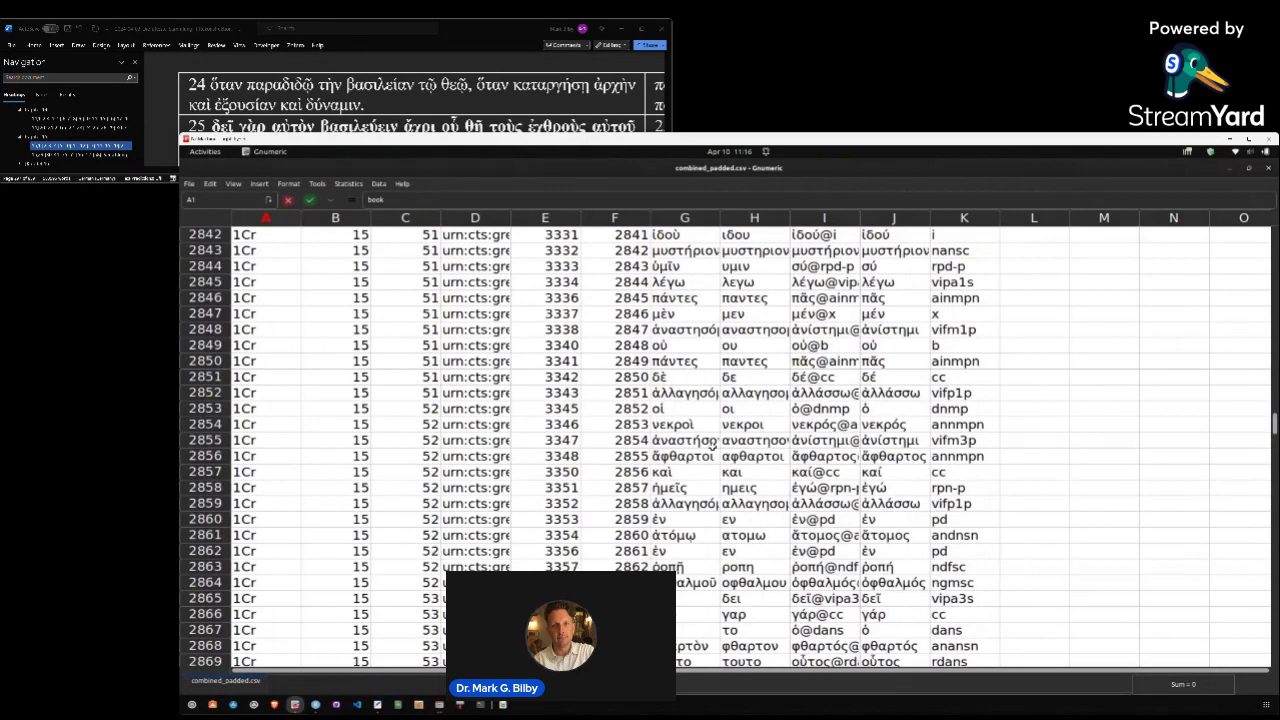
{"action": "scroll", "coordinate": [712, 446], "scroll_direction": "down", "scroll_amount": 2}
{"action": "scroll", "coordinate": [712, 446], "scroll_direction": "down", "scroll_amount": 10}
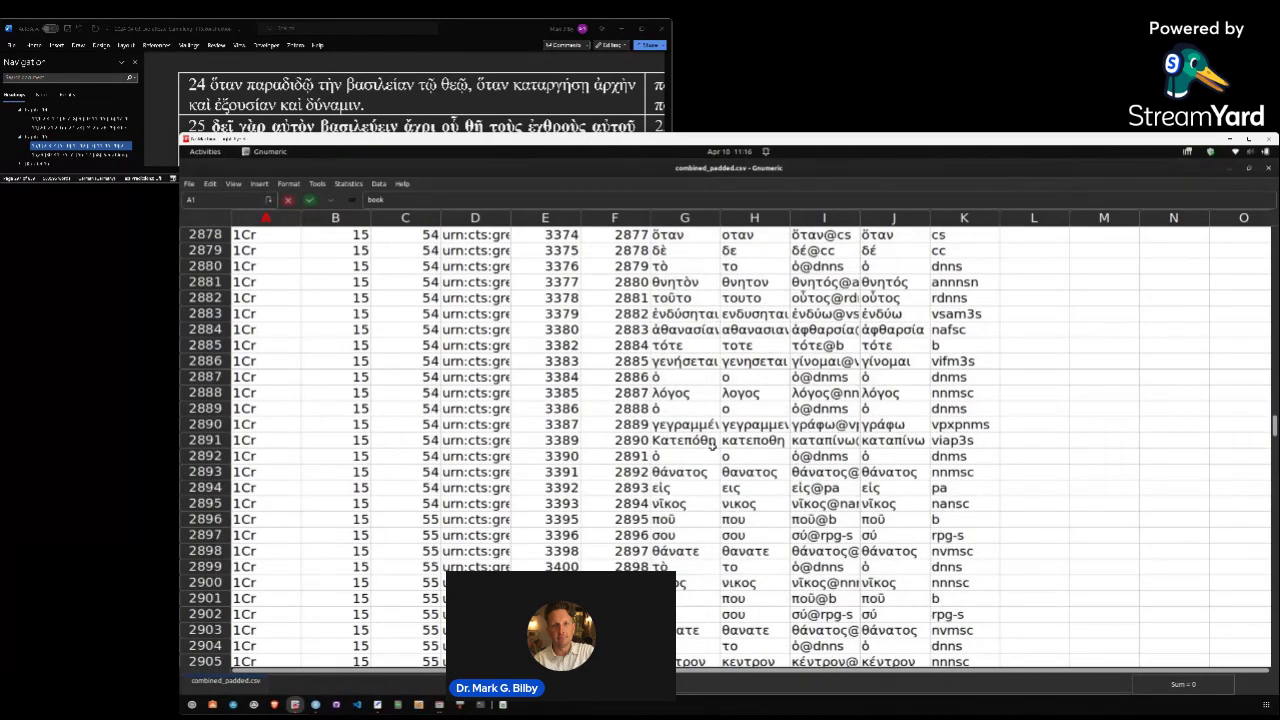
{"action": "scroll", "coordinate": [712, 446], "scroll_direction": "down", "scroll_amount": 12}
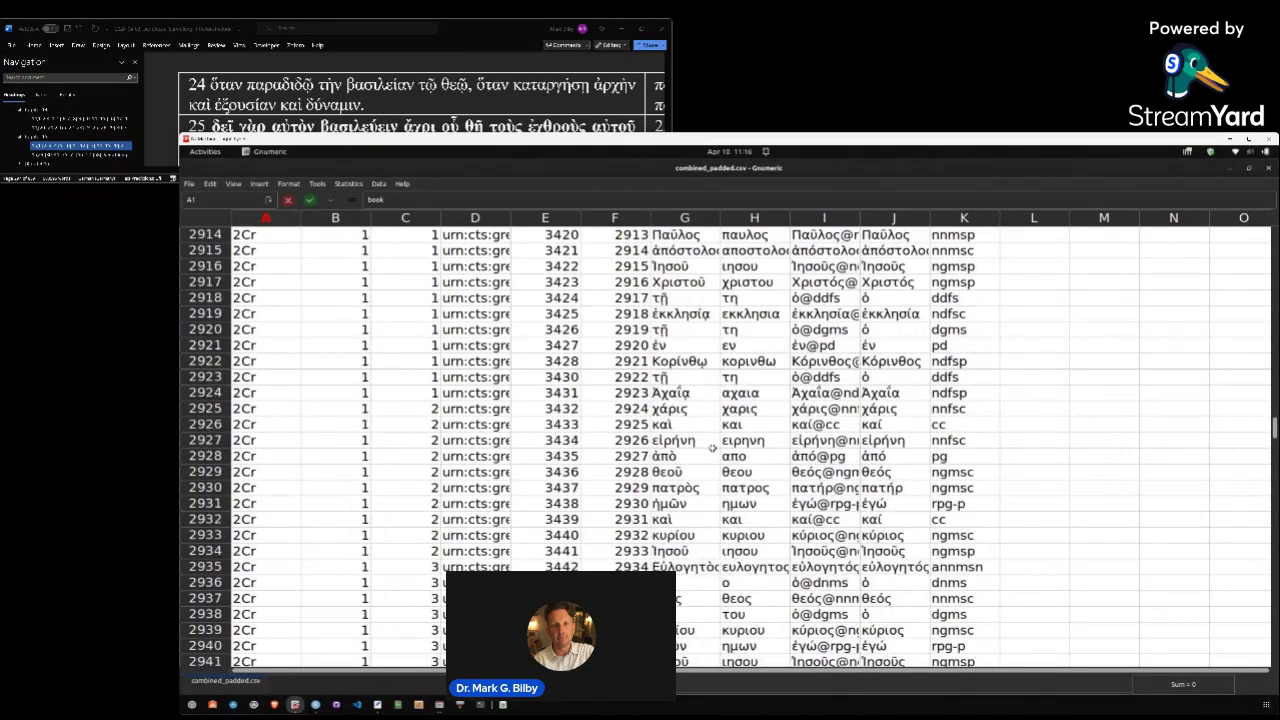
{"action": "scroll", "coordinate": [712, 447], "scroll_direction": "up", "scroll_amount": 2}
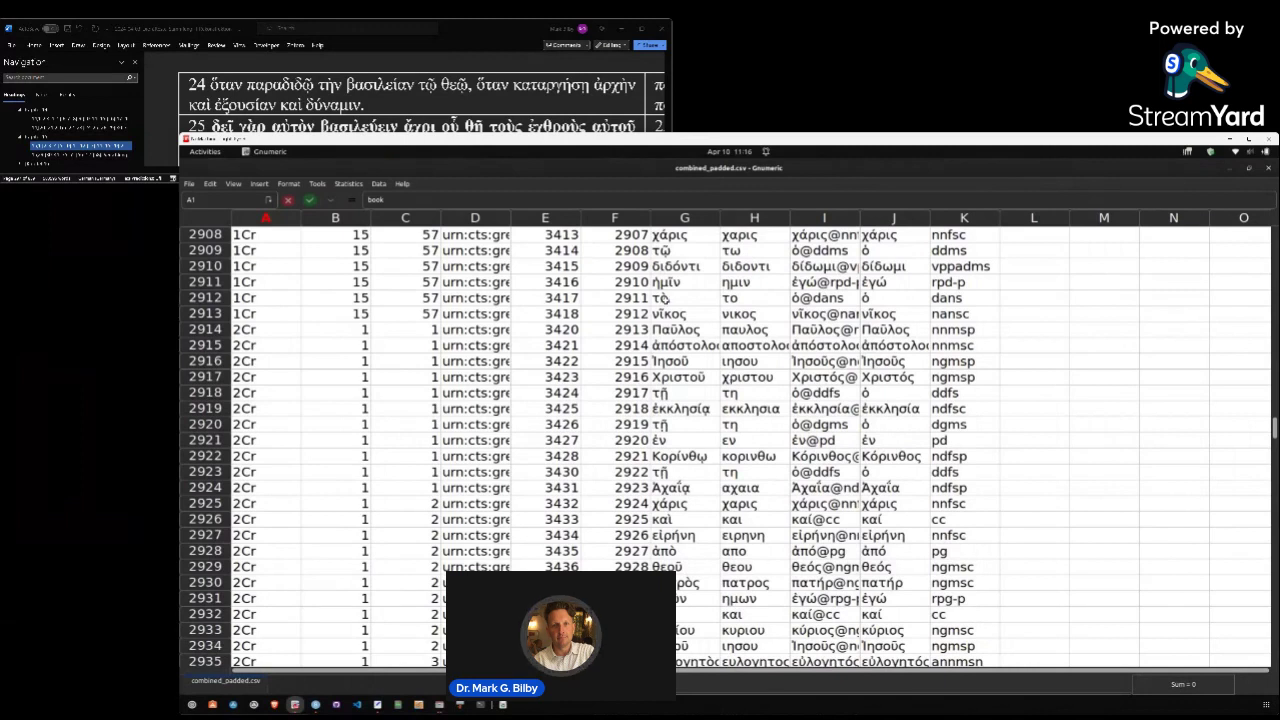
Compare the last two 1 Corinthians word rows with Χριστοῦ in 2 Corinthians 1:1, then scroll toward 1:8
{"action": "left_click_drag", "start_coordinate": [662, 298], "coordinate": [975, 316]}
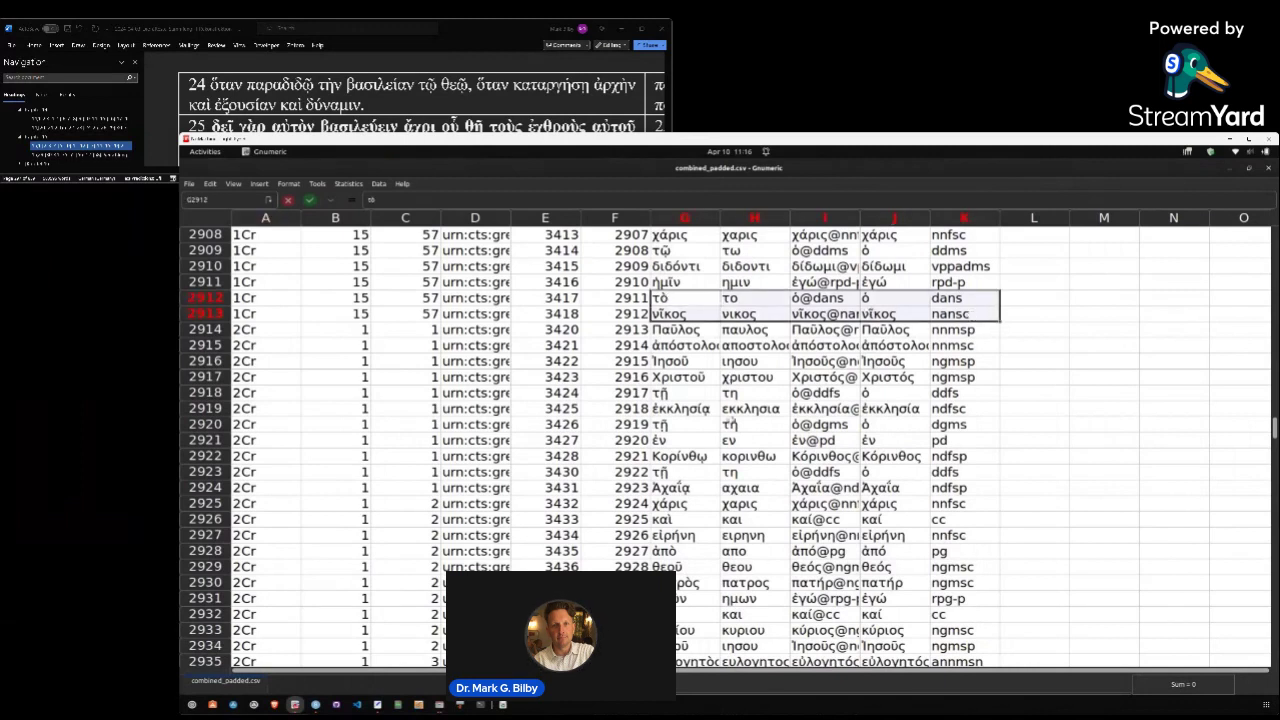
{"action": "left_click", "coordinate": [702, 376]}
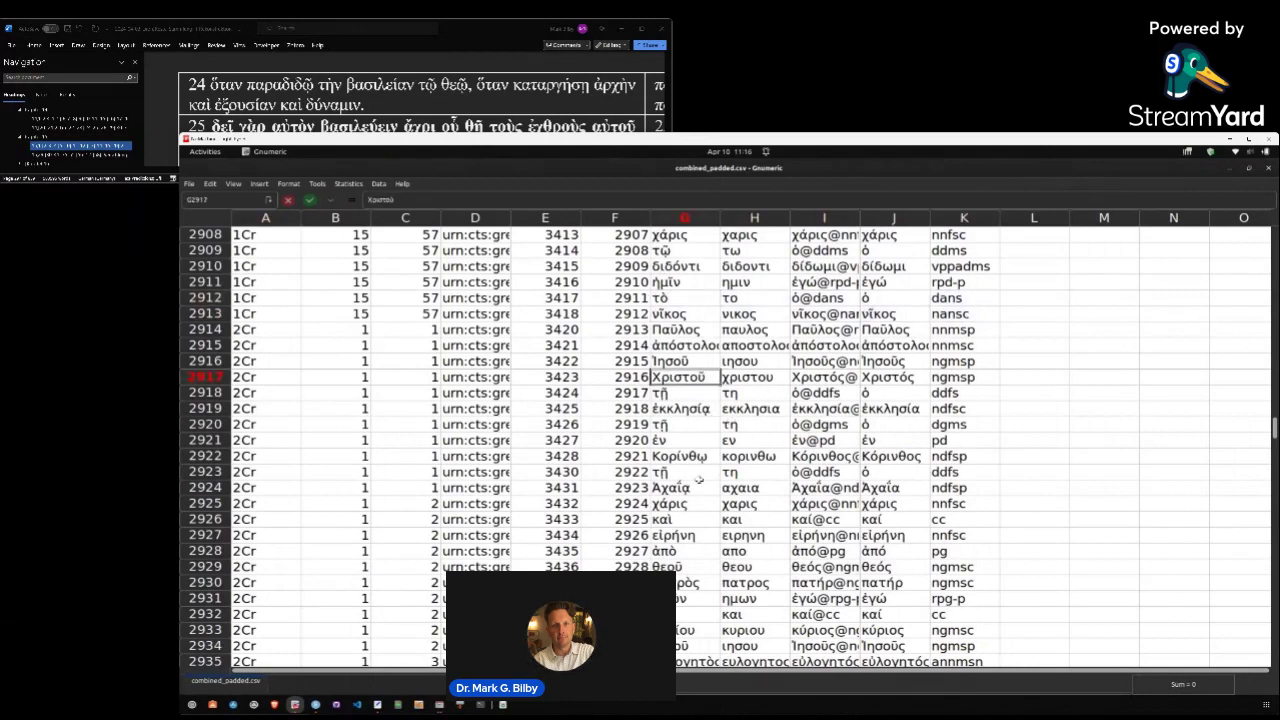
{"action": "scroll", "coordinate": [698, 480], "scroll_direction": "down", "scroll_amount": 6}
{"action": "scroll", "coordinate": [698, 480], "scroll_direction": "down", "scroll_amount": 10}
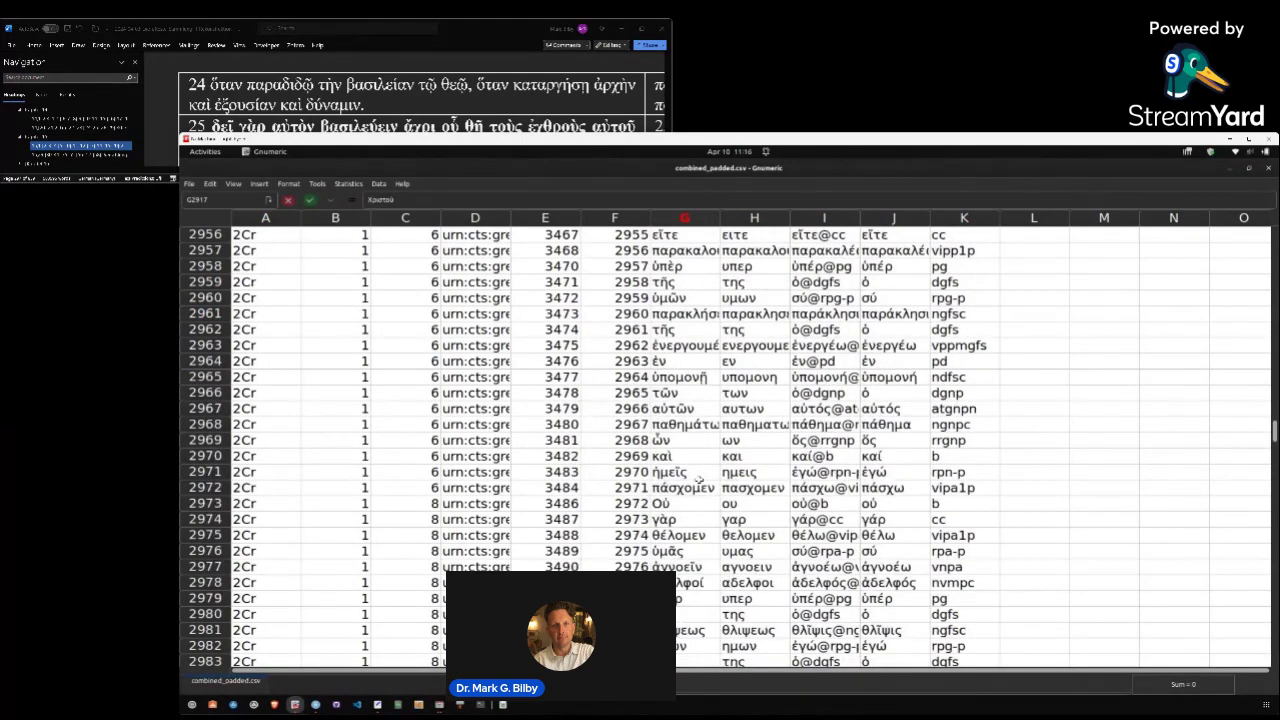
{"action": "scroll", "coordinate": [698, 480], "scroll_direction": "down", "scroll_amount": 8}
{"action": "scroll", "coordinate": [698, 480], "scroll_direction": "down", "scroll_amount": 6}
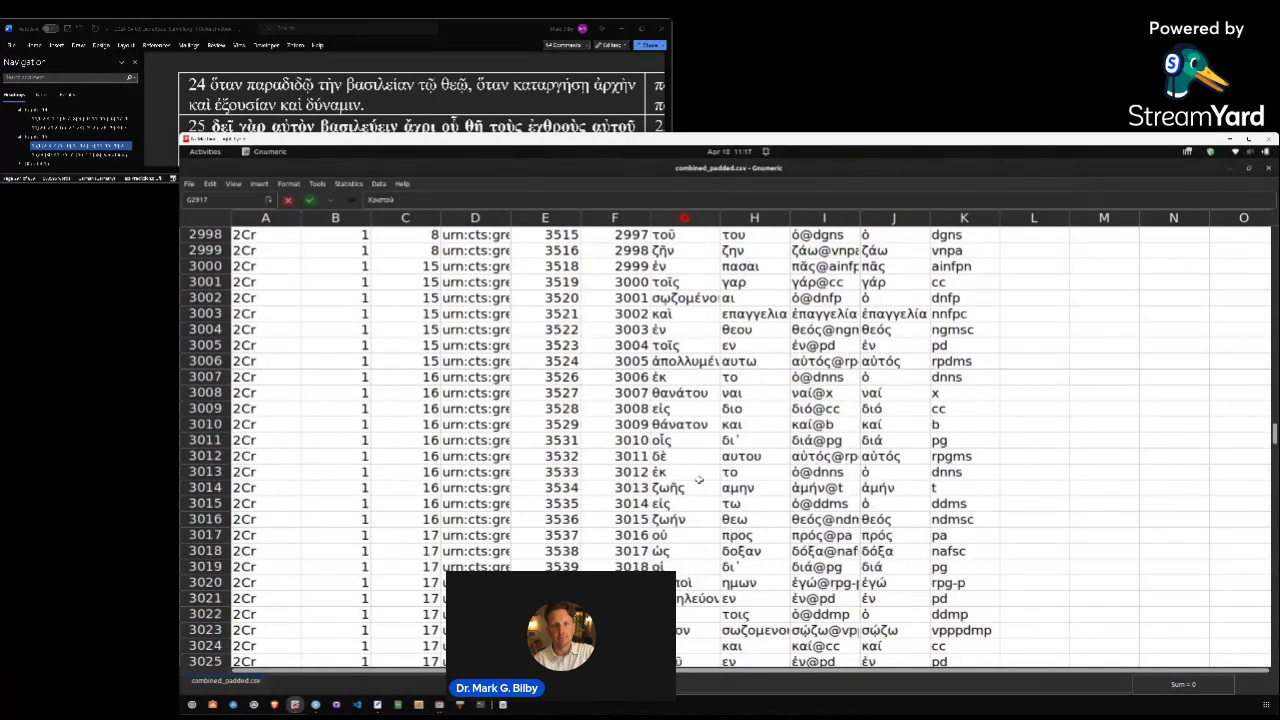
{"action": "scroll", "coordinate": [698, 480], "scroll_direction": "up", "scroll_amount": 2}
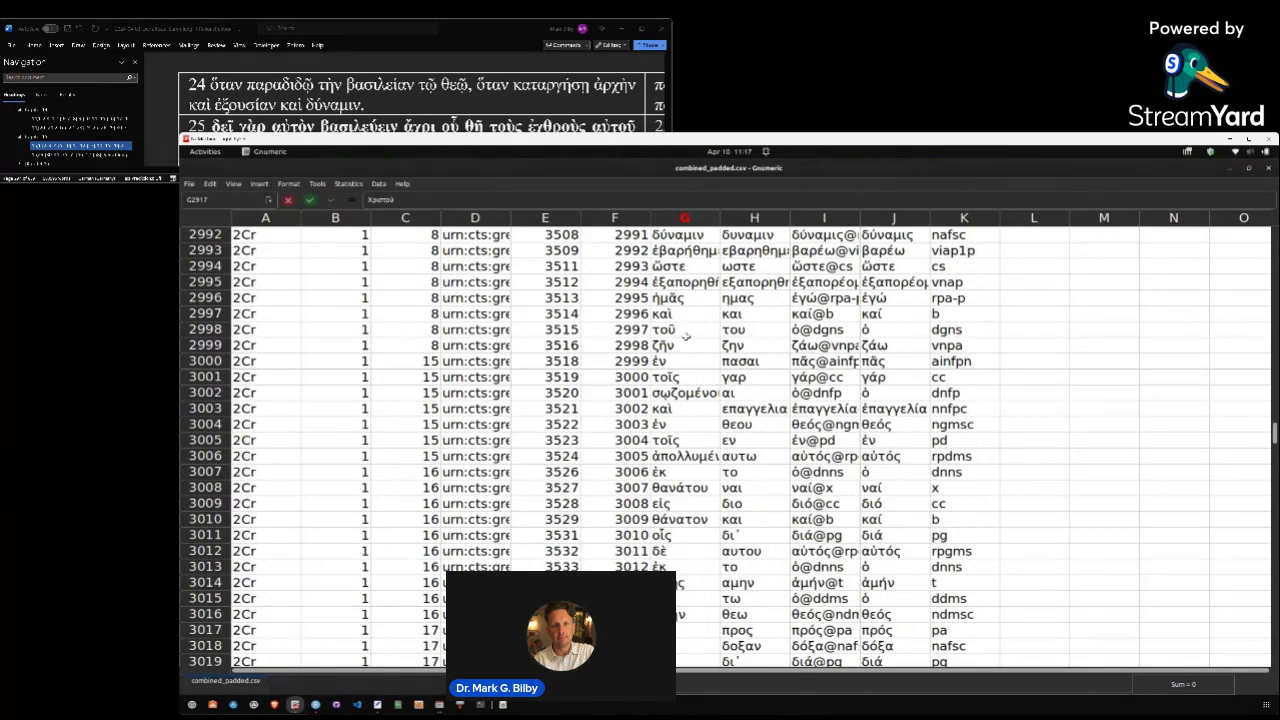
Compare the words ζην, ἐν and πασαι in rows 2999–3001 across columns G–J
{"action": "left_click_drag", "start_coordinate": [686, 345], "coordinate": [878, 376]}
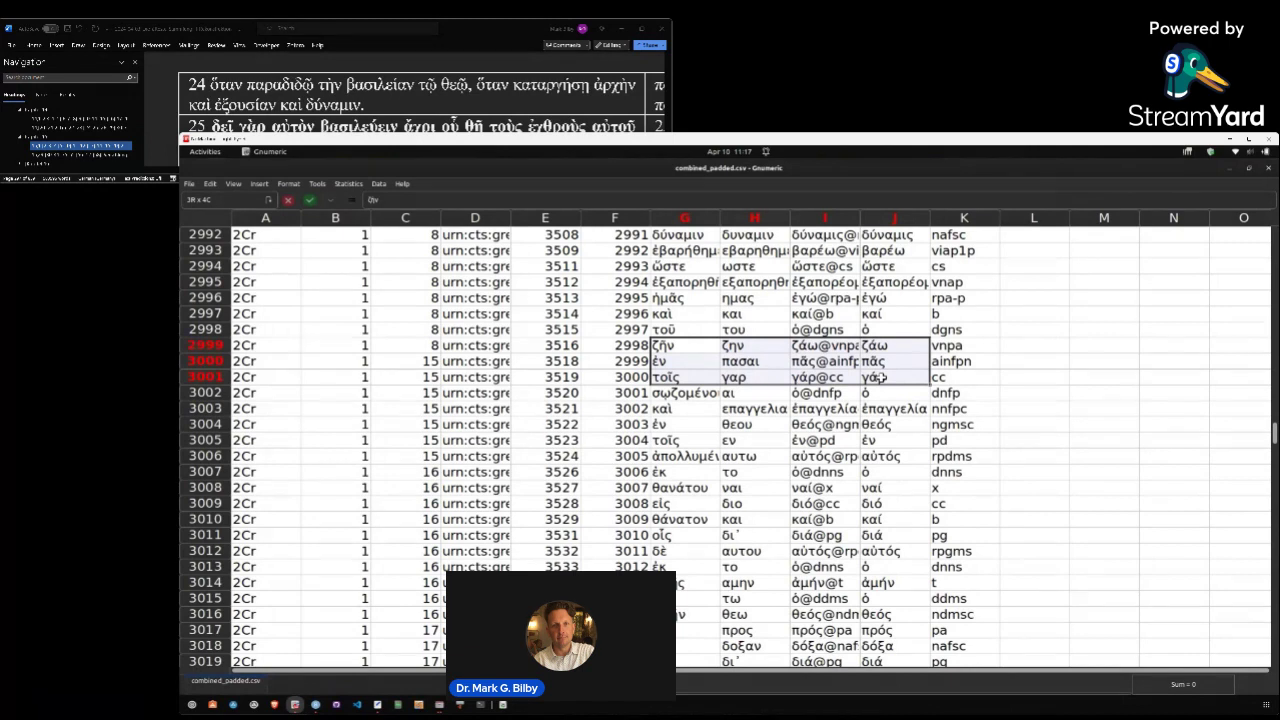
{"action": "left_click_drag", "start_coordinate": [878, 377], "coordinate": [878, 377]}
{"action": "left_click", "coordinate": [733, 362]}
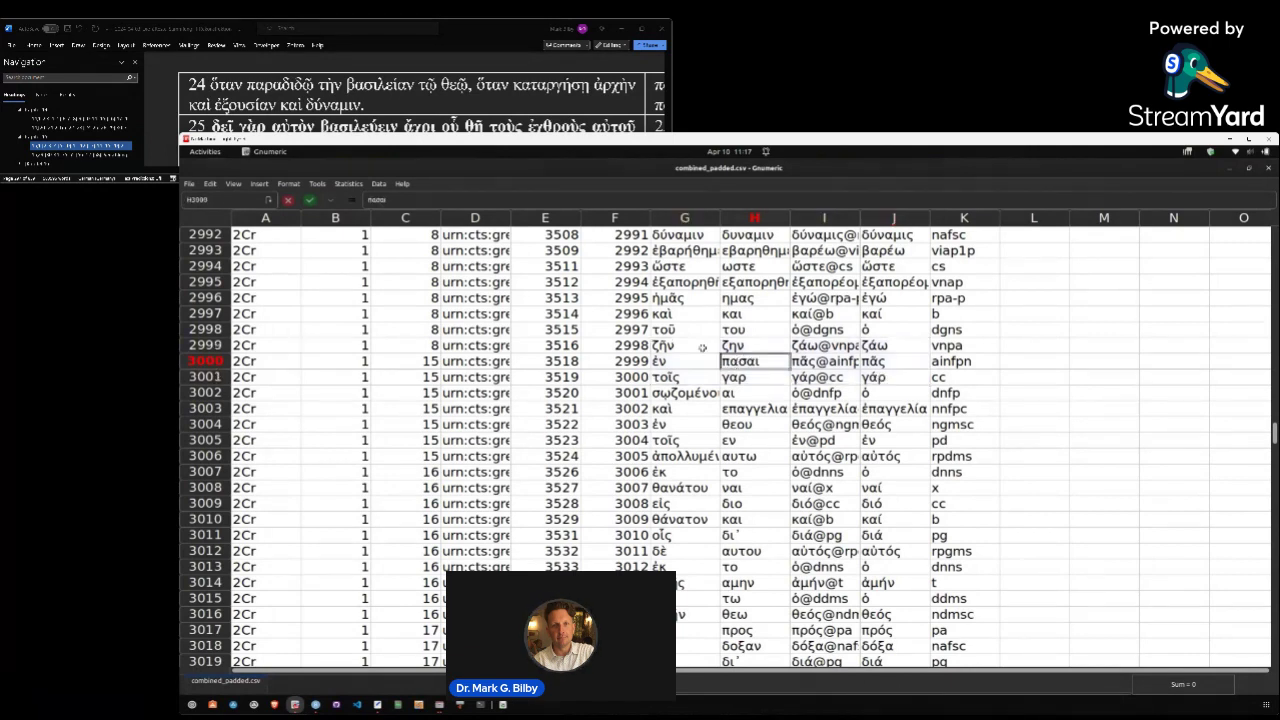
{"action": "left_click_drag", "start_coordinate": [745, 345], "coordinate": [899, 398]}
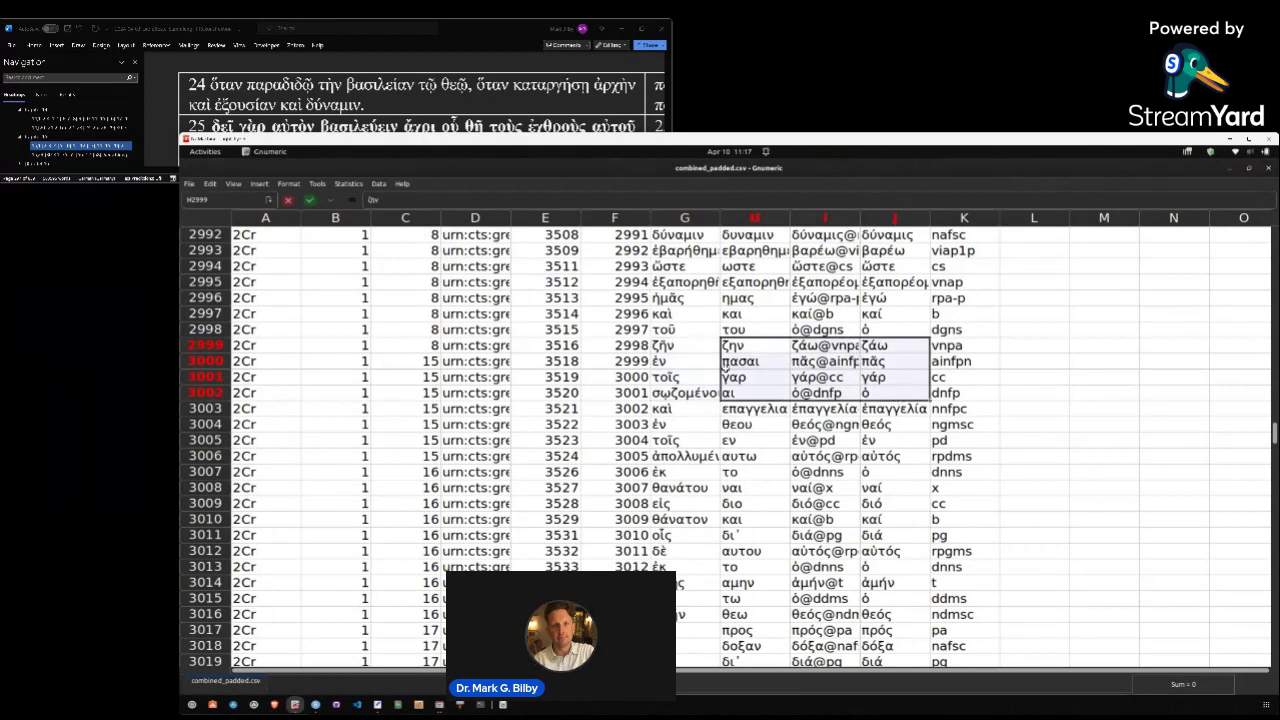
{"action": "key", "text": "Left"}
{"action": "left_click", "coordinate": [745, 345]}
Select row 2999's four word columns and rows 3000–3011, then restore the window size
{"action": "left_click_drag", "start_coordinate": [670, 342], "coordinate": [866, 345]}
{"action": "left_click_drag", "start_coordinate": [665, 363], "coordinate": [837, 550]}
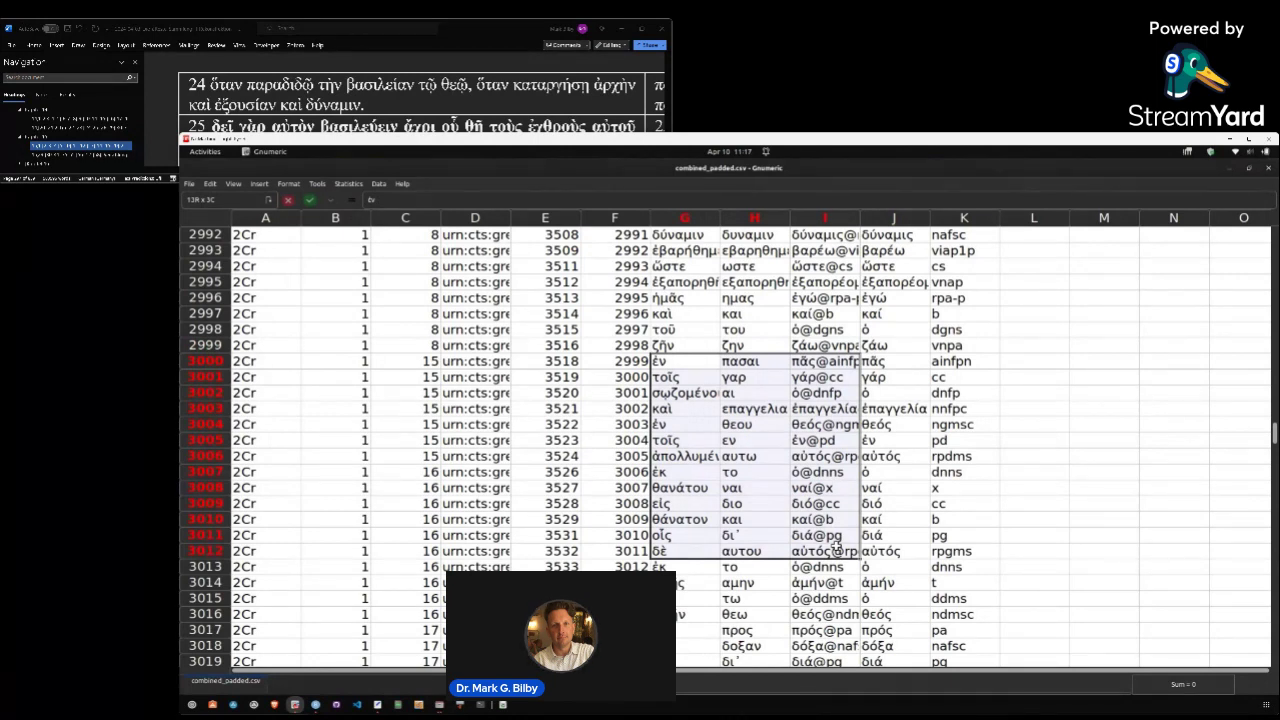
{"action": "left_click_drag", "start_coordinate": [836, 548], "coordinate": [836, 530]}
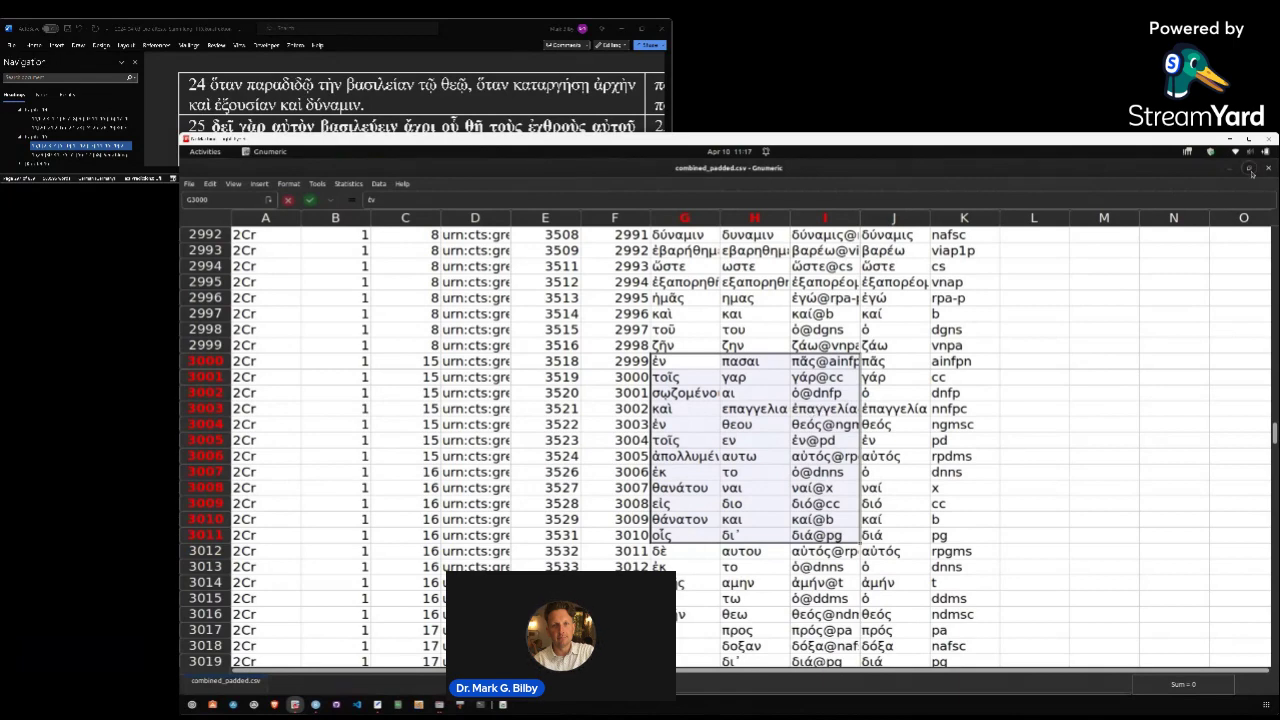
{"action": "left_click", "coordinate": [1250, 170]}
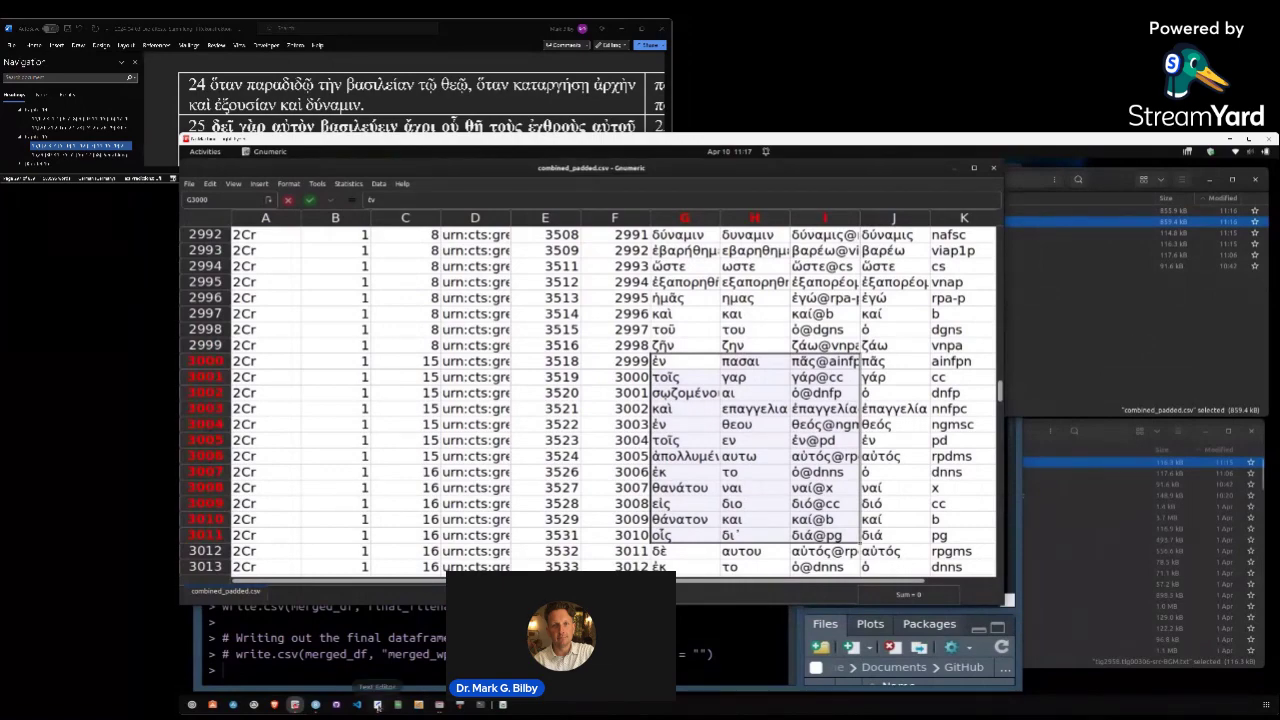
Scroll grc1.xml to the start of 2 Corinthians 1 and mark the verse 15 line
{"action": "left_click", "coordinate": [377, 704]}
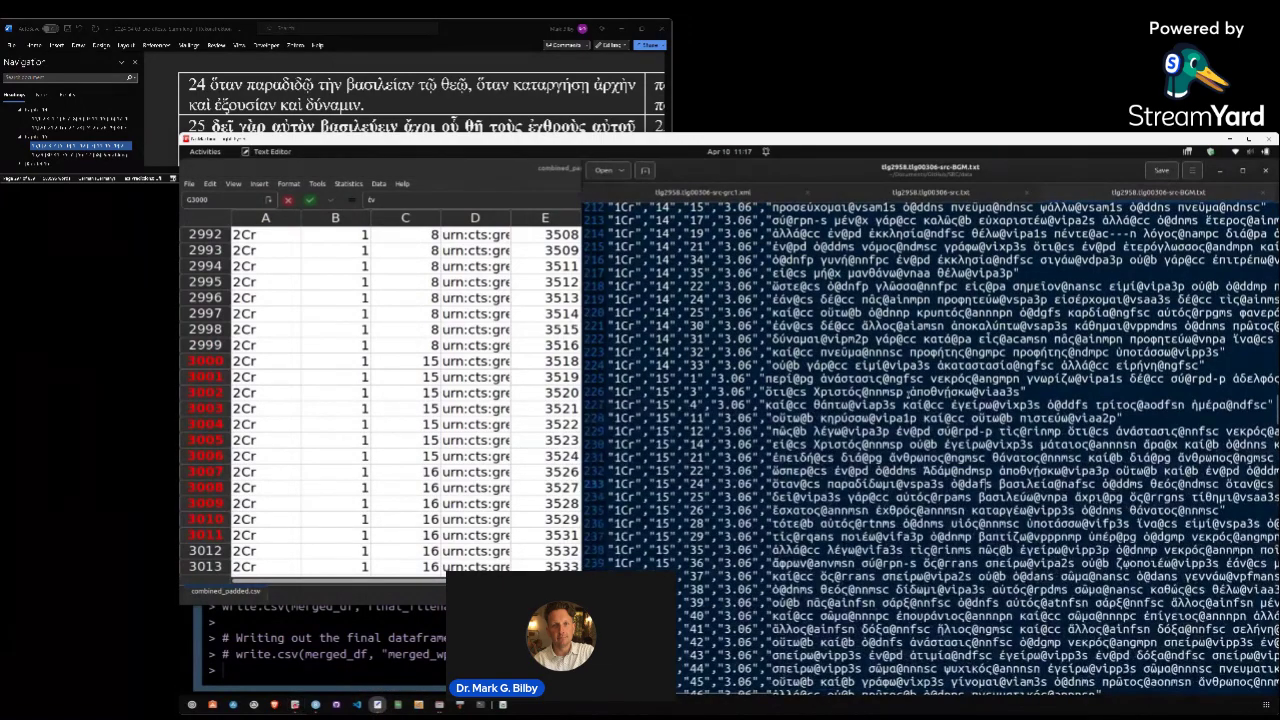
{"action": "left_click", "coordinate": [703, 192]}
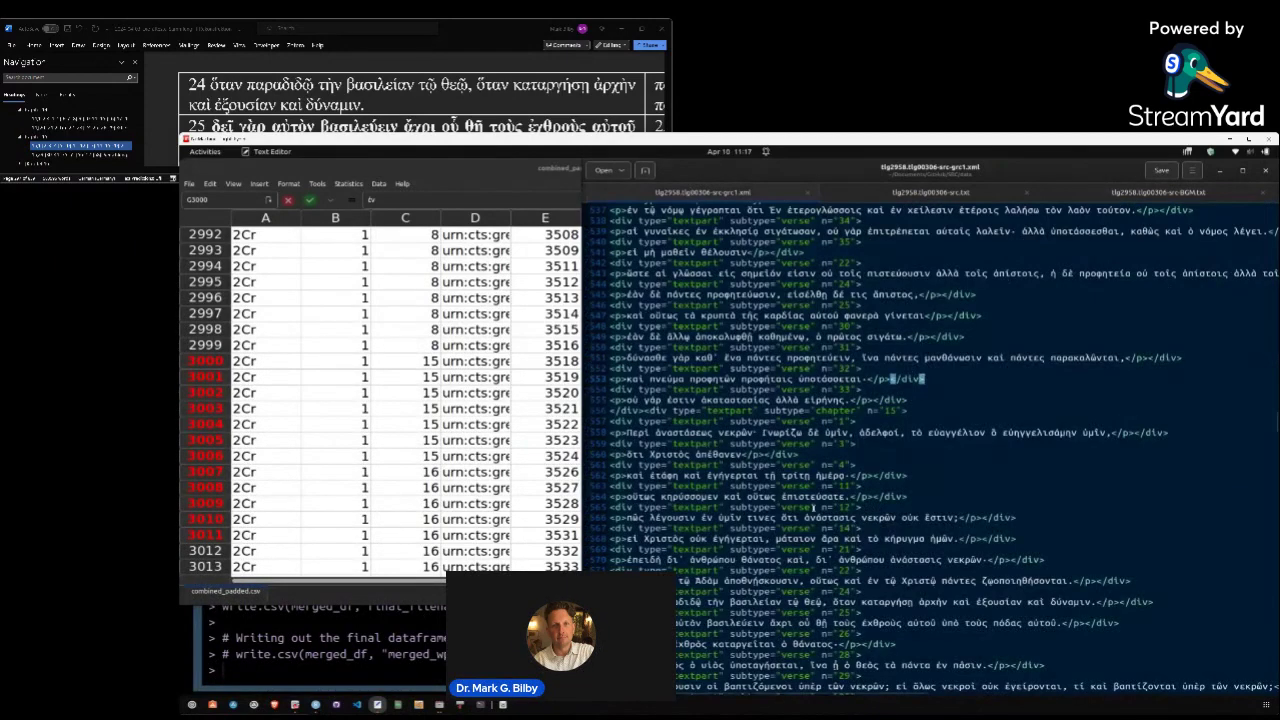
{"action": "scroll", "coordinate": [812, 508], "scroll_direction": "down", "scroll_amount": 15}
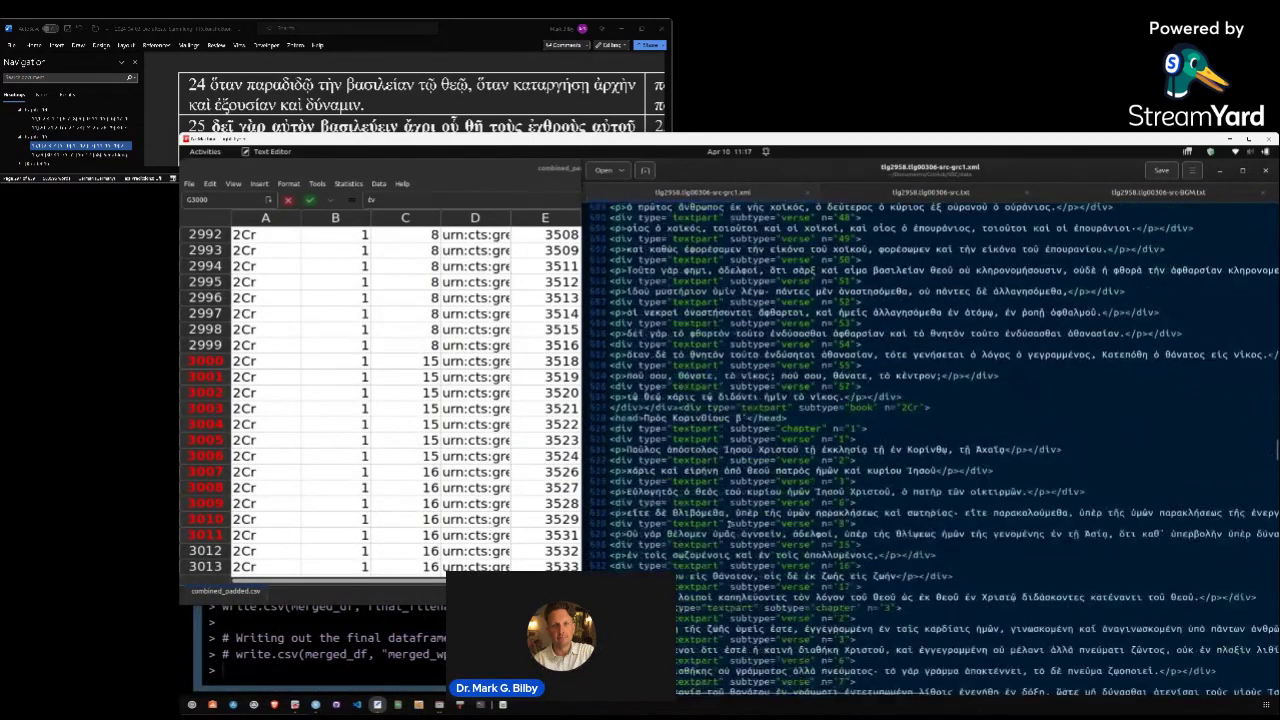
{"action": "scroll", "coordinate": [812, 508], "scroll_direction": "down", "scroll_amount": 3}
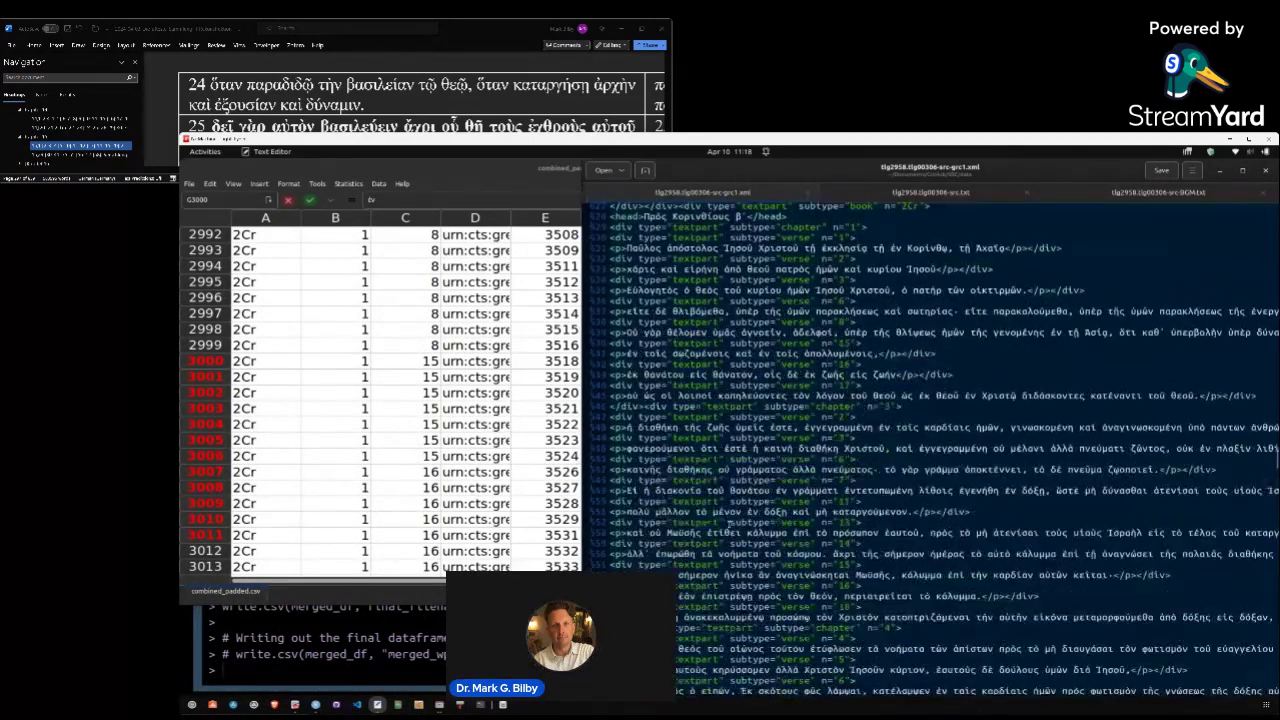
{"action": "scroll", "coordinate": [730, 522], "scroll_direction": "down", "scroll_amount": 2}
{"action": "left_click", "coordinate": [860, 514]}
{"action": "scroll", "coordinate": [866, 514], "scroll_direction": "up", "scroll_amount": 5}
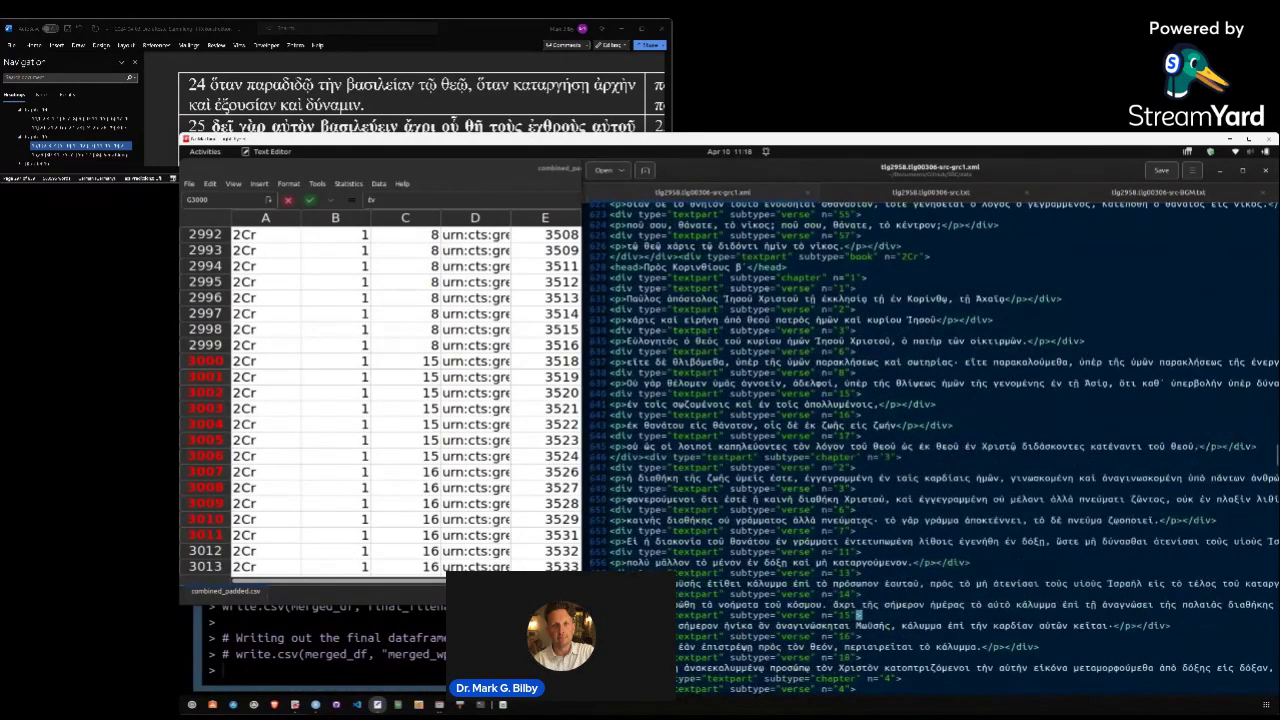
{"action": "left_click", "coordinate": [861, 443]}
{"action": "scroll", "coordinate": [774, 475], "scroll_direction": "up", "scroll_amount": 2}
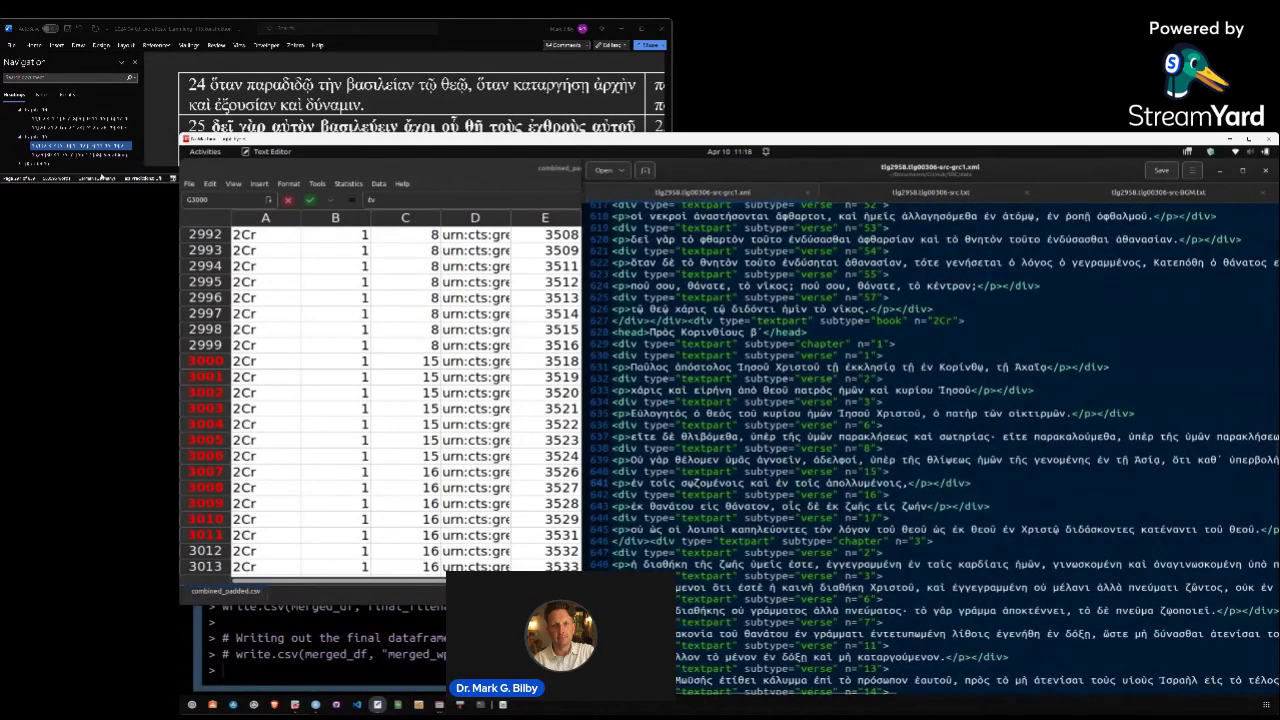
{"action": "key", "text": "alt+Tab"}
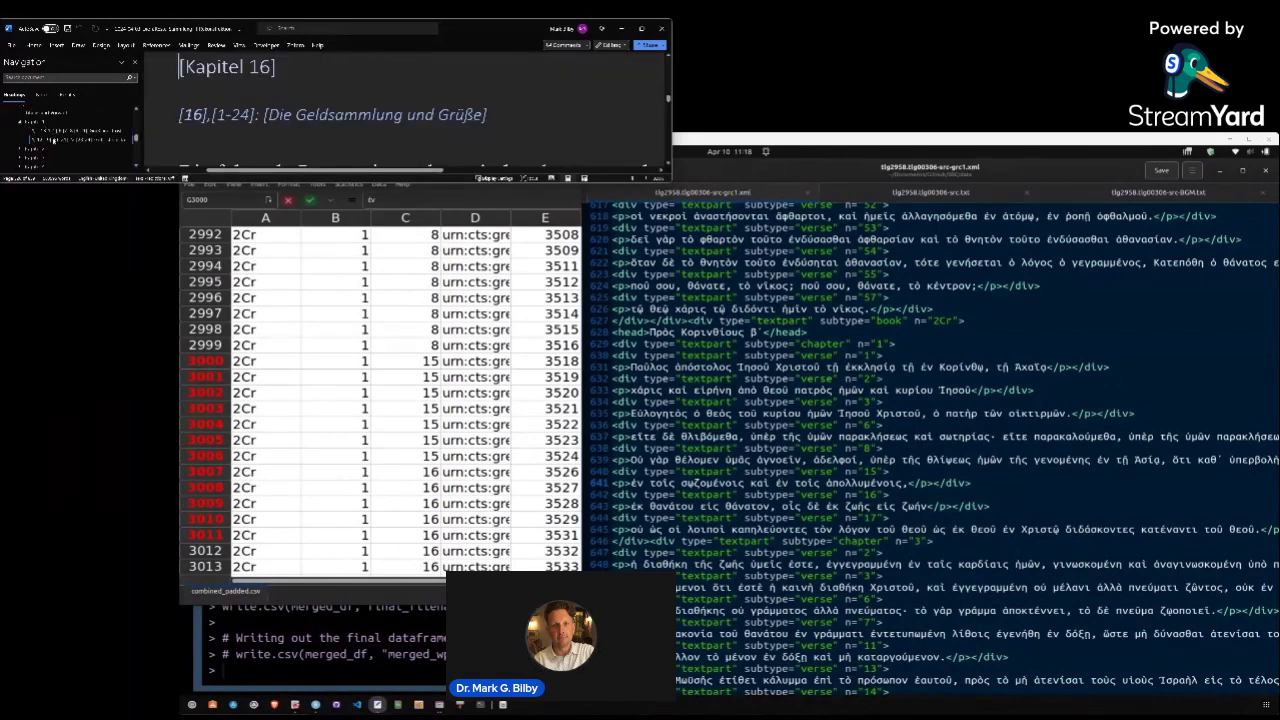
Jump via the Navigator to Kapitel 1 and the 1,12-24 'Gott ist das Ja zu allem' section
{"action": "left_click", "coordinate": [54, 139]}
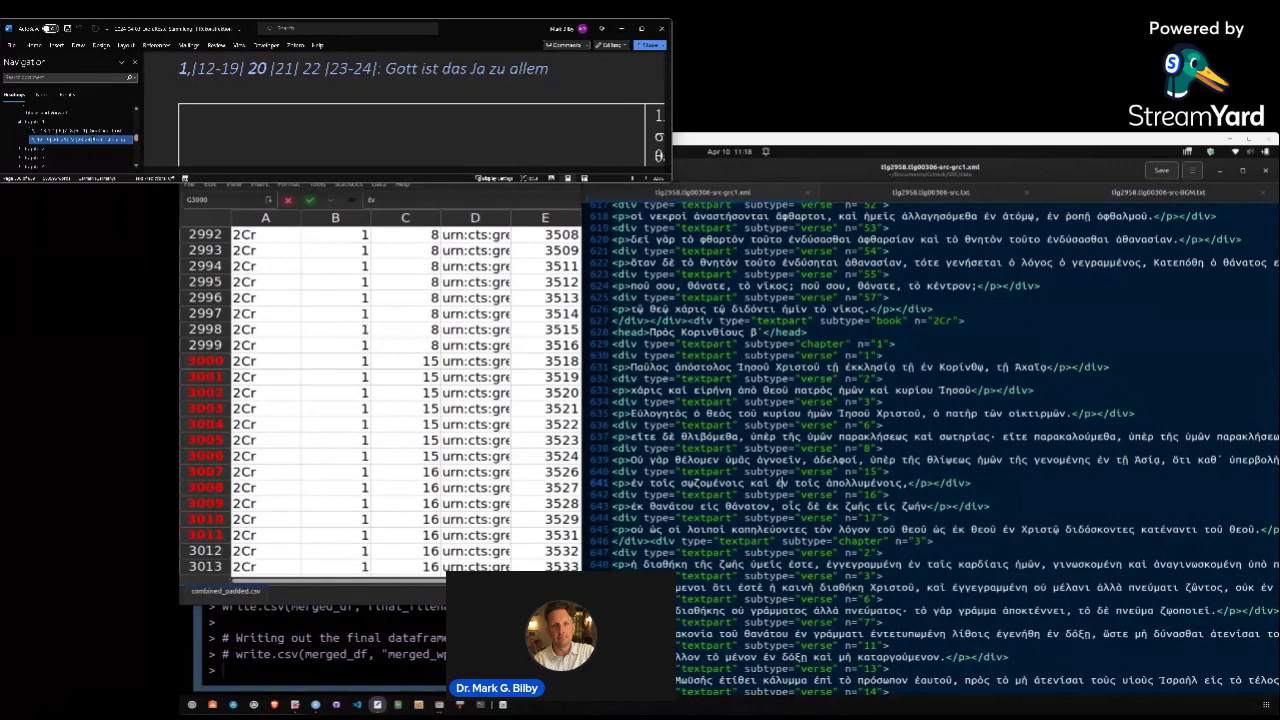
{"action": "scroll", "coordinate": [58, 140], "scroll_direction": "down", "scroll_amount": 3}
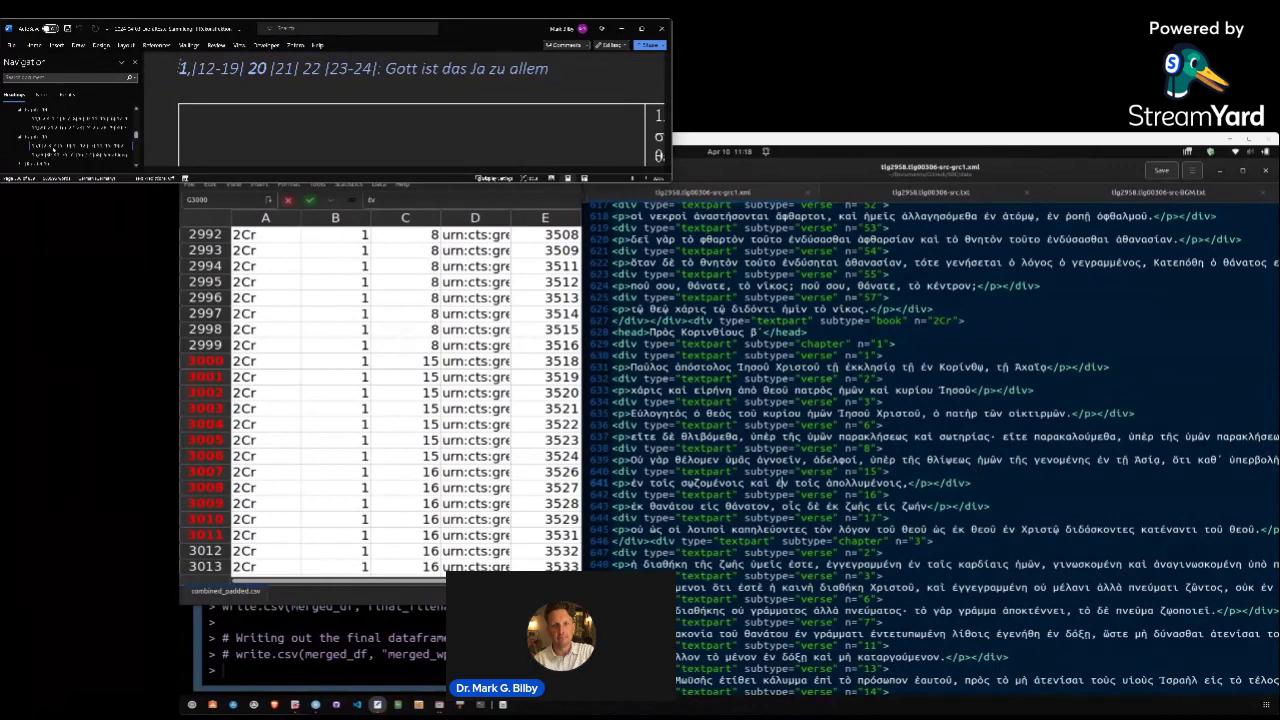
{"action": "scroll", "coordinate": [53, 148], "scroll_direction": "down", "scroll_amount": 2}
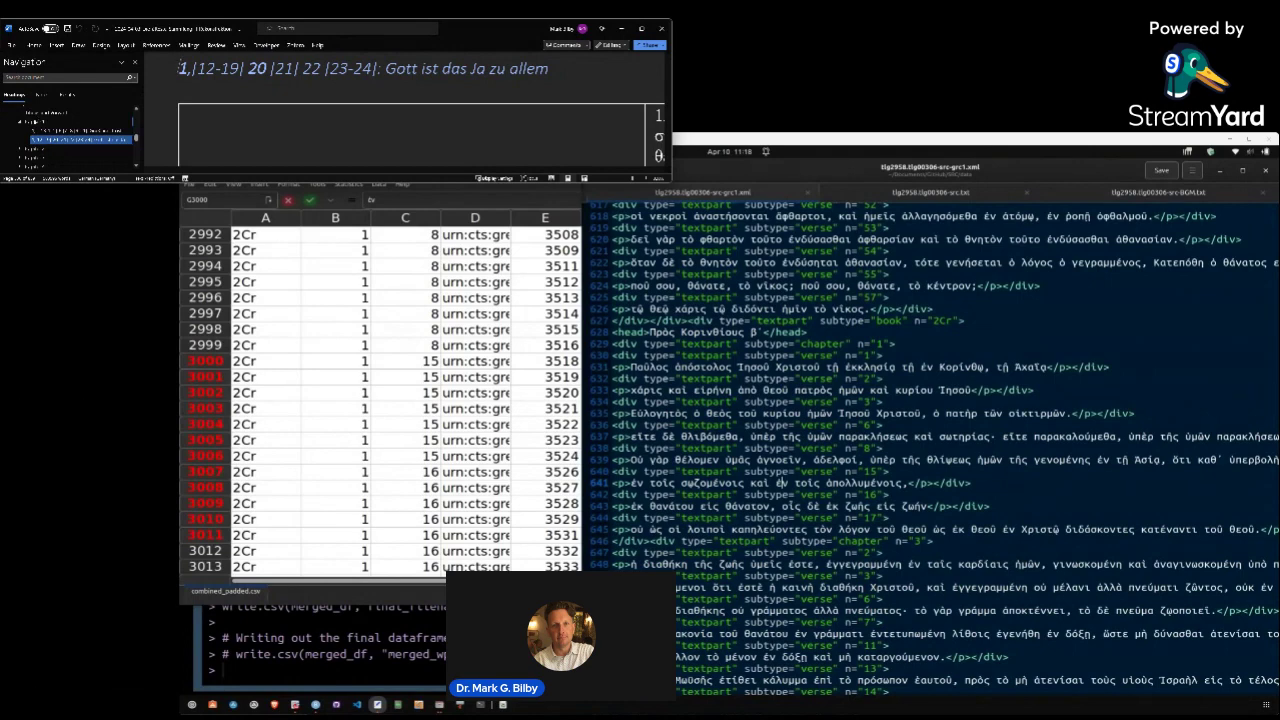
{"action": "left_click", "coordinate": [35, 129]}
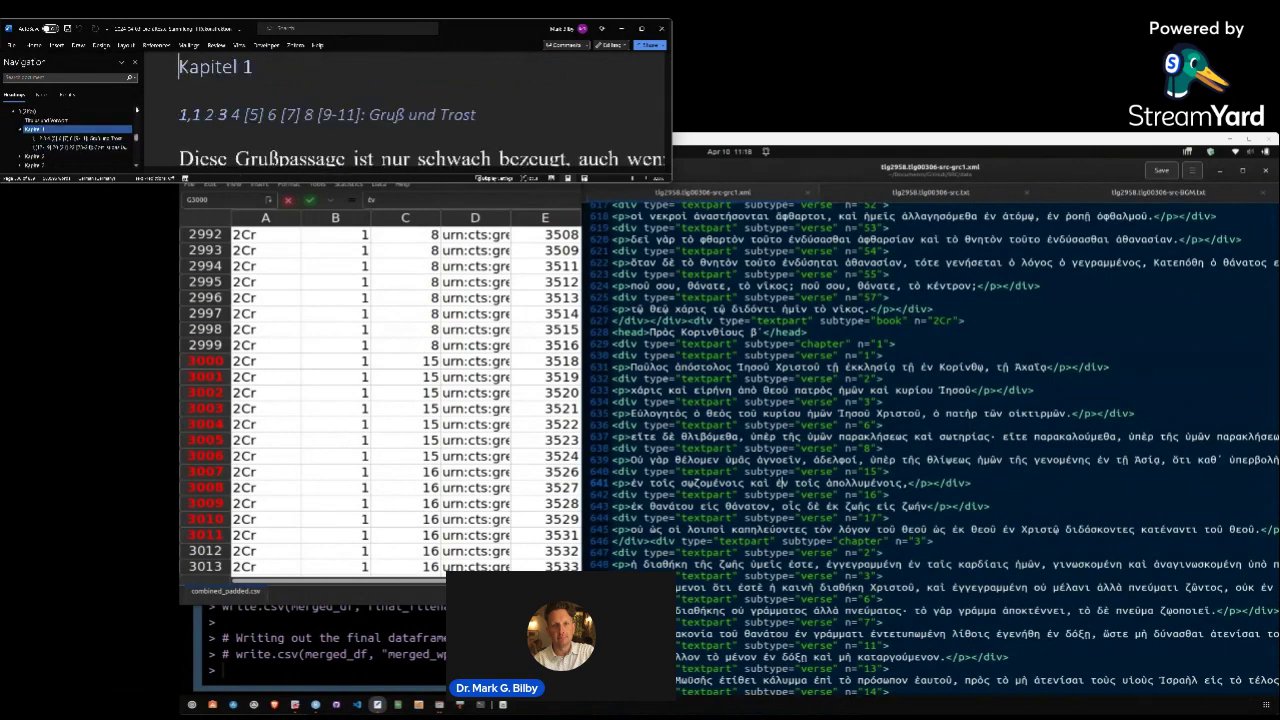
{"action": "scroll", "coordinate": [62, 157], "scroll_direction": "up", "scroll_amount": 1}
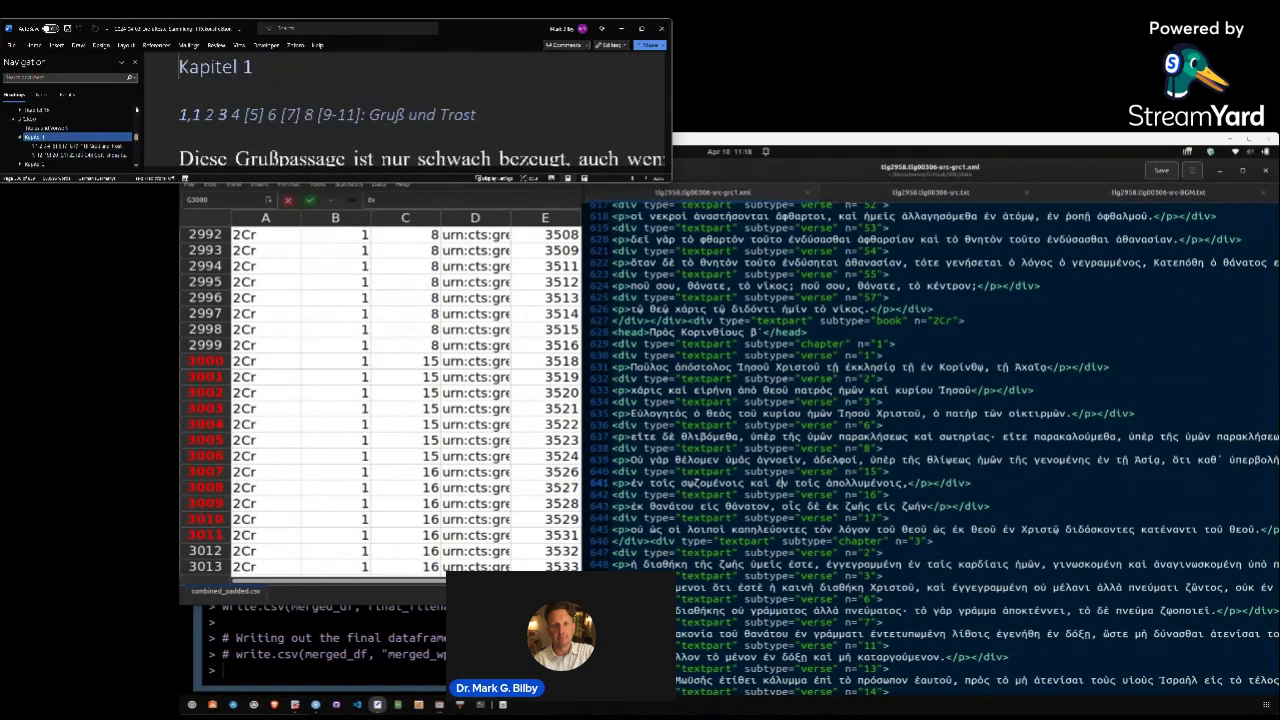
{"action": "left_click", "coordinate": [62, 156]}
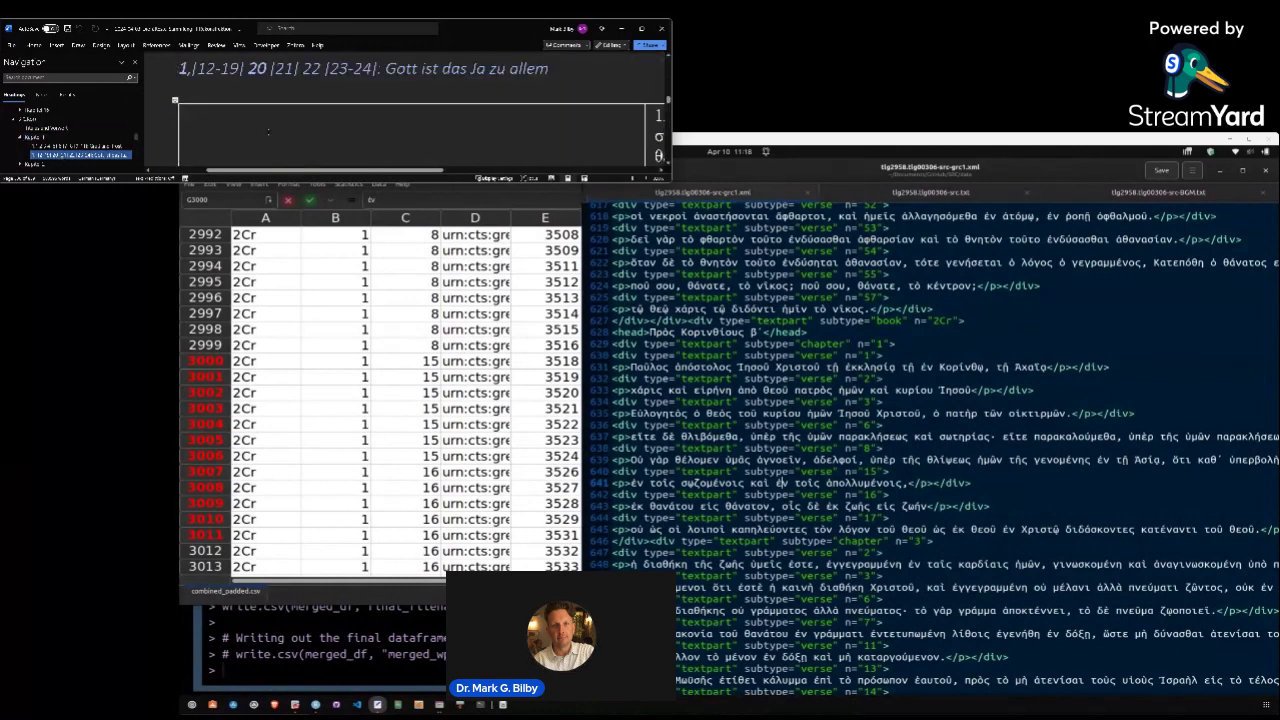
Read that section, then move through 'Die Kritik des Paulus' to the 2,1-13 Mahnungen section
{"action": "scroll", "coordinate": [274, 120], "scroll_direction": "down", "scroll_amount": 3}
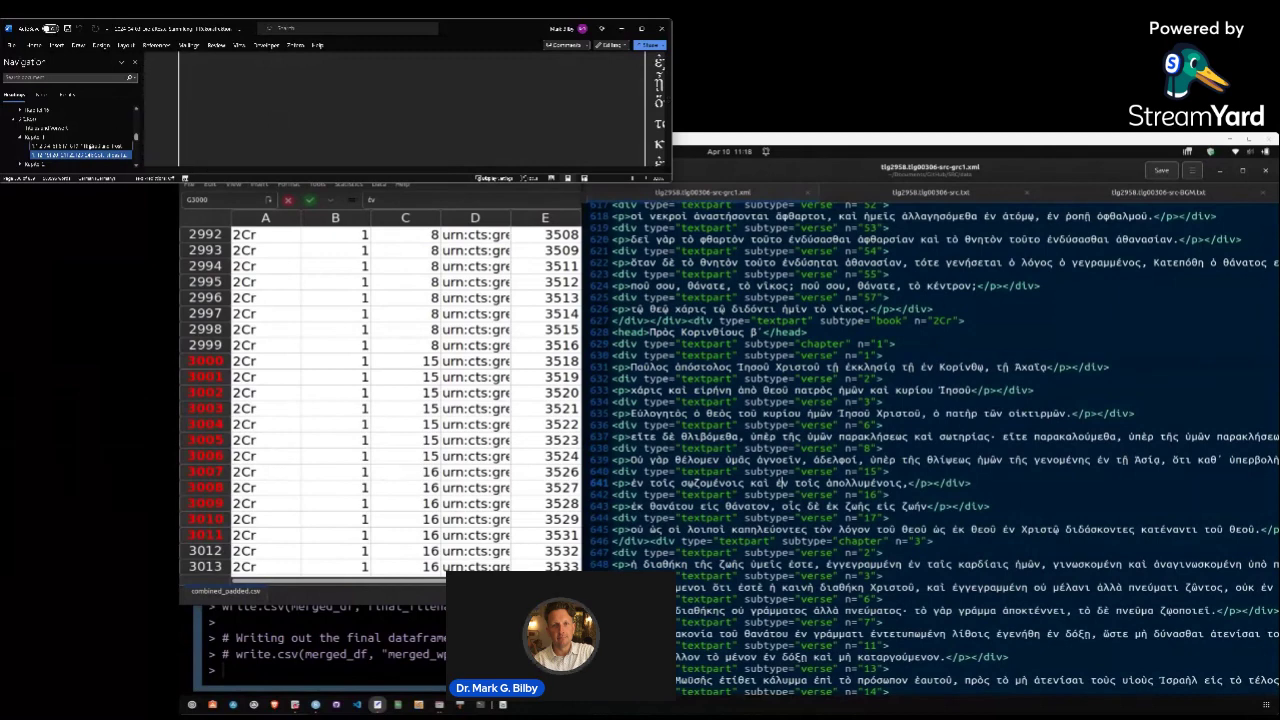
{"action": "scroll", "coordinate": [274, 120], "scroll_direction": "up", "scroll_amount": 5}
{"action": "left_click", "coordinate": [66, 155]}
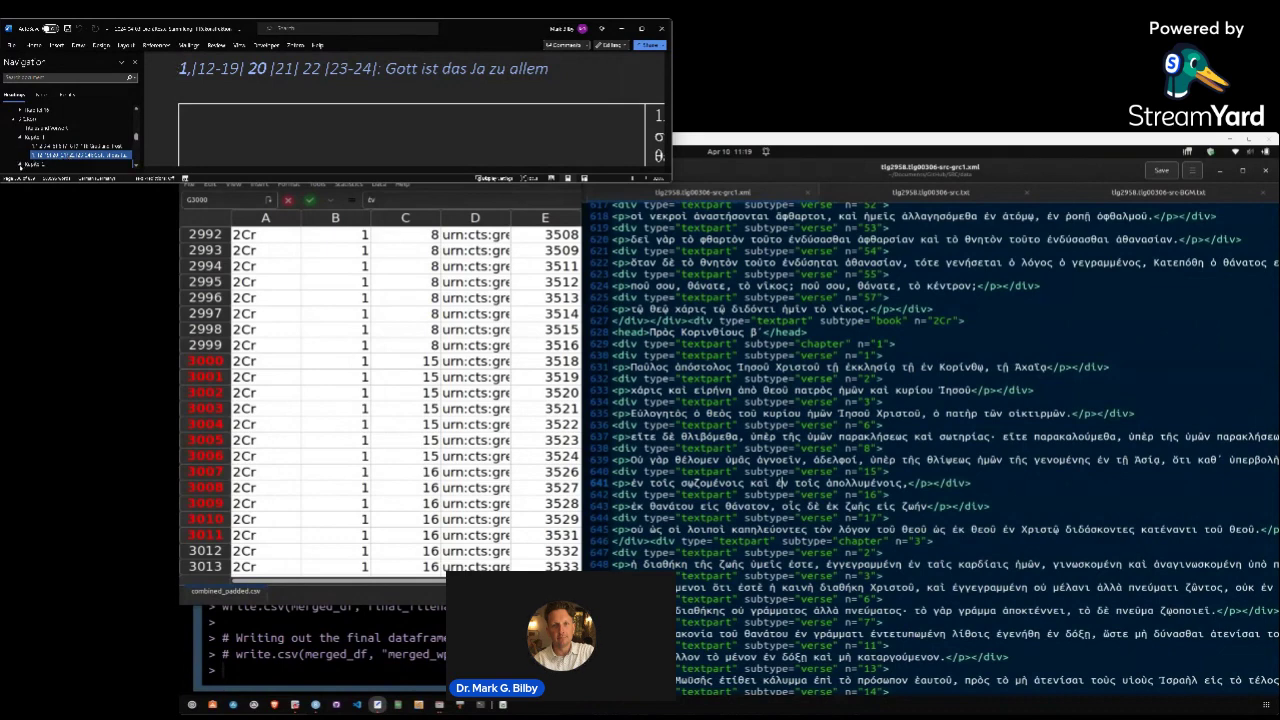
{"action": "scroll", "coordinate": [65, 150], "scroll_direction": "down", "scroll_amount": 2}
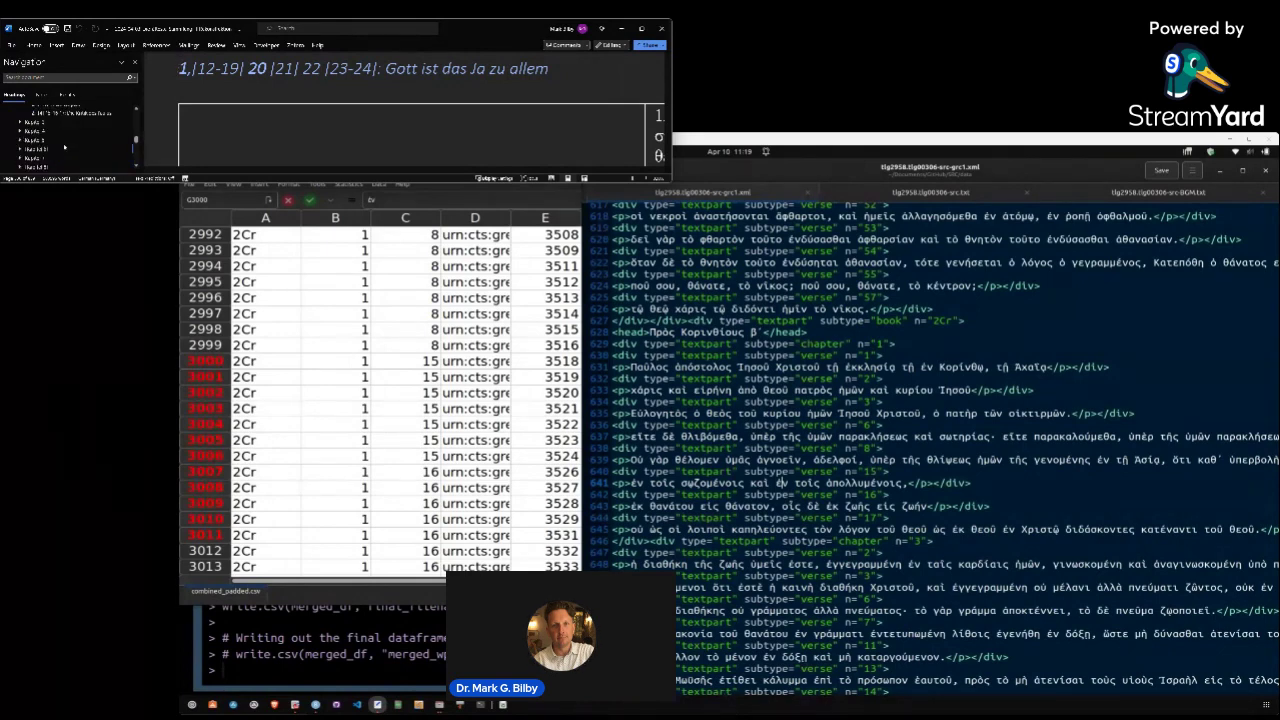
{"action": "left_click", "coordinate": [85, 113]}
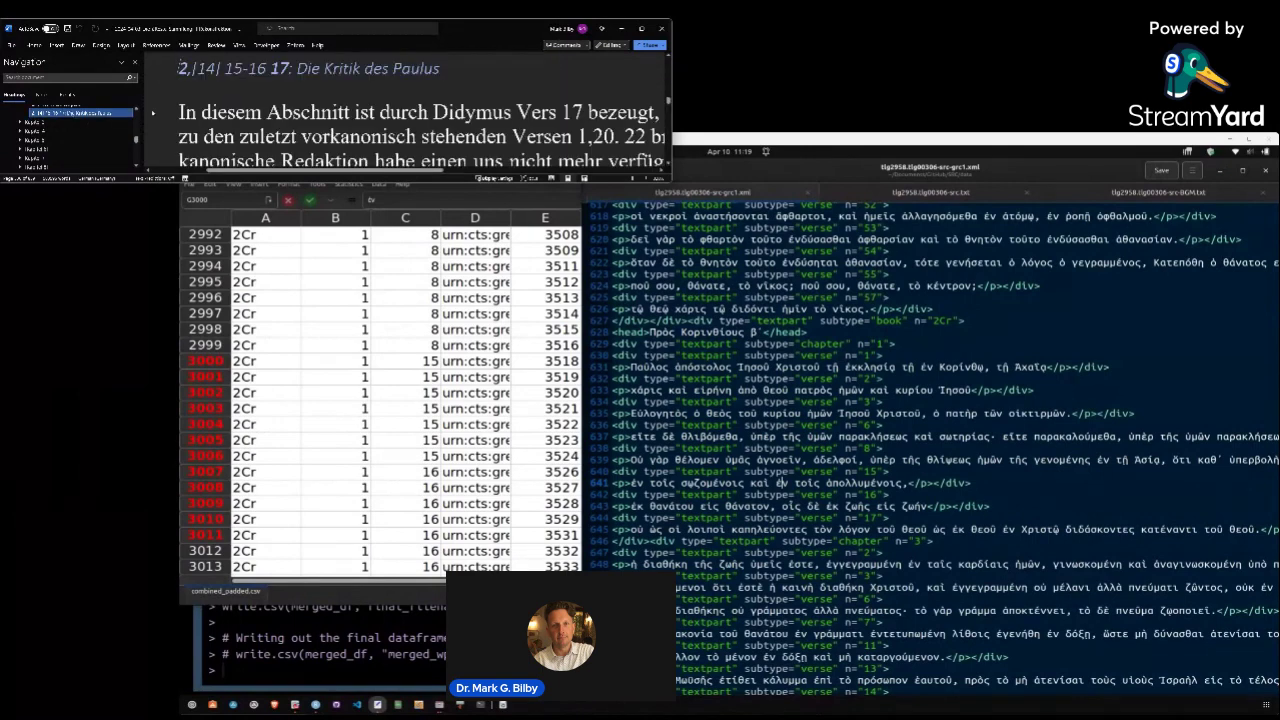
{"action": "scroll", "coordinate": [104, 120], "scroll_direction": "up", "scroll_amount": 2}
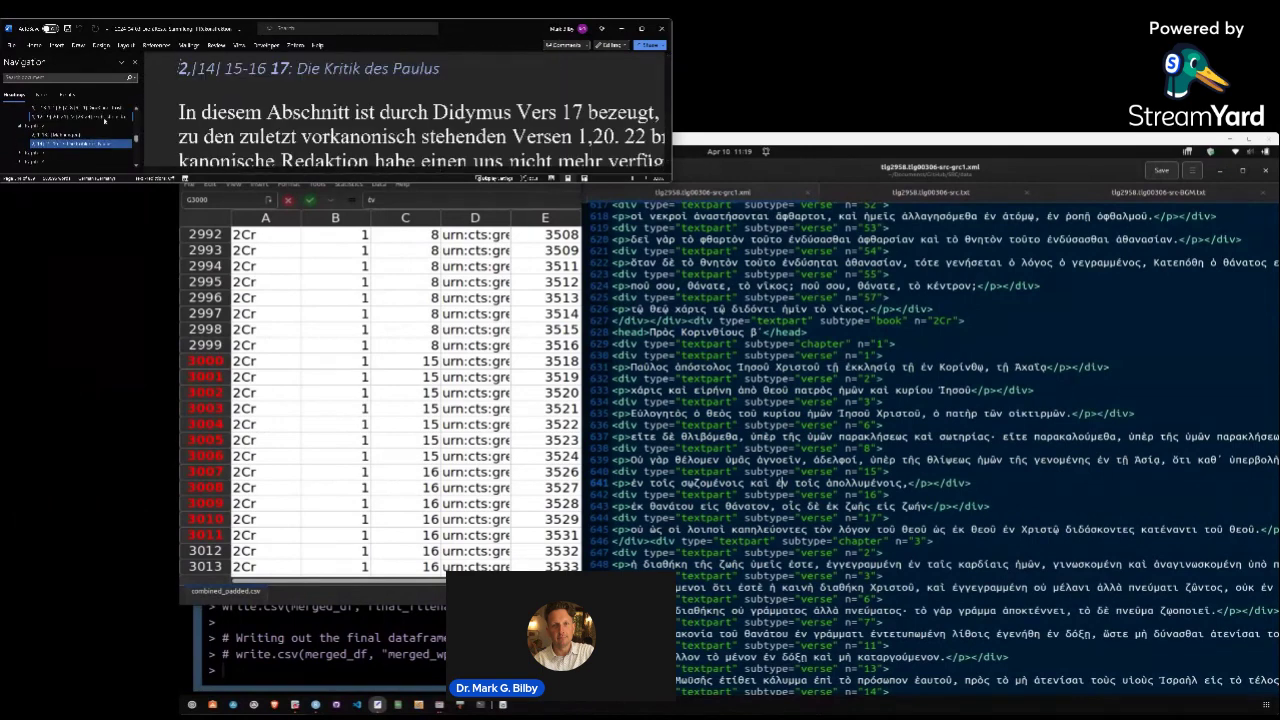
{"action": "left_click", "coordinate": [60, 134]}
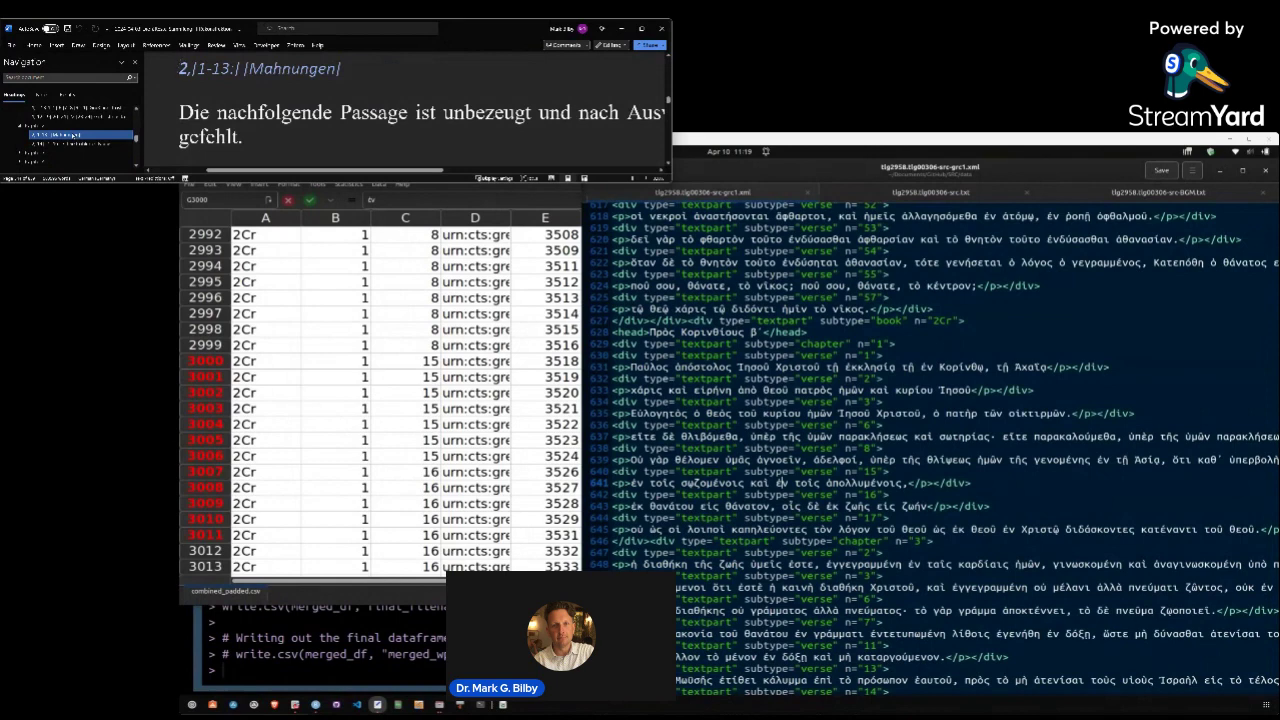